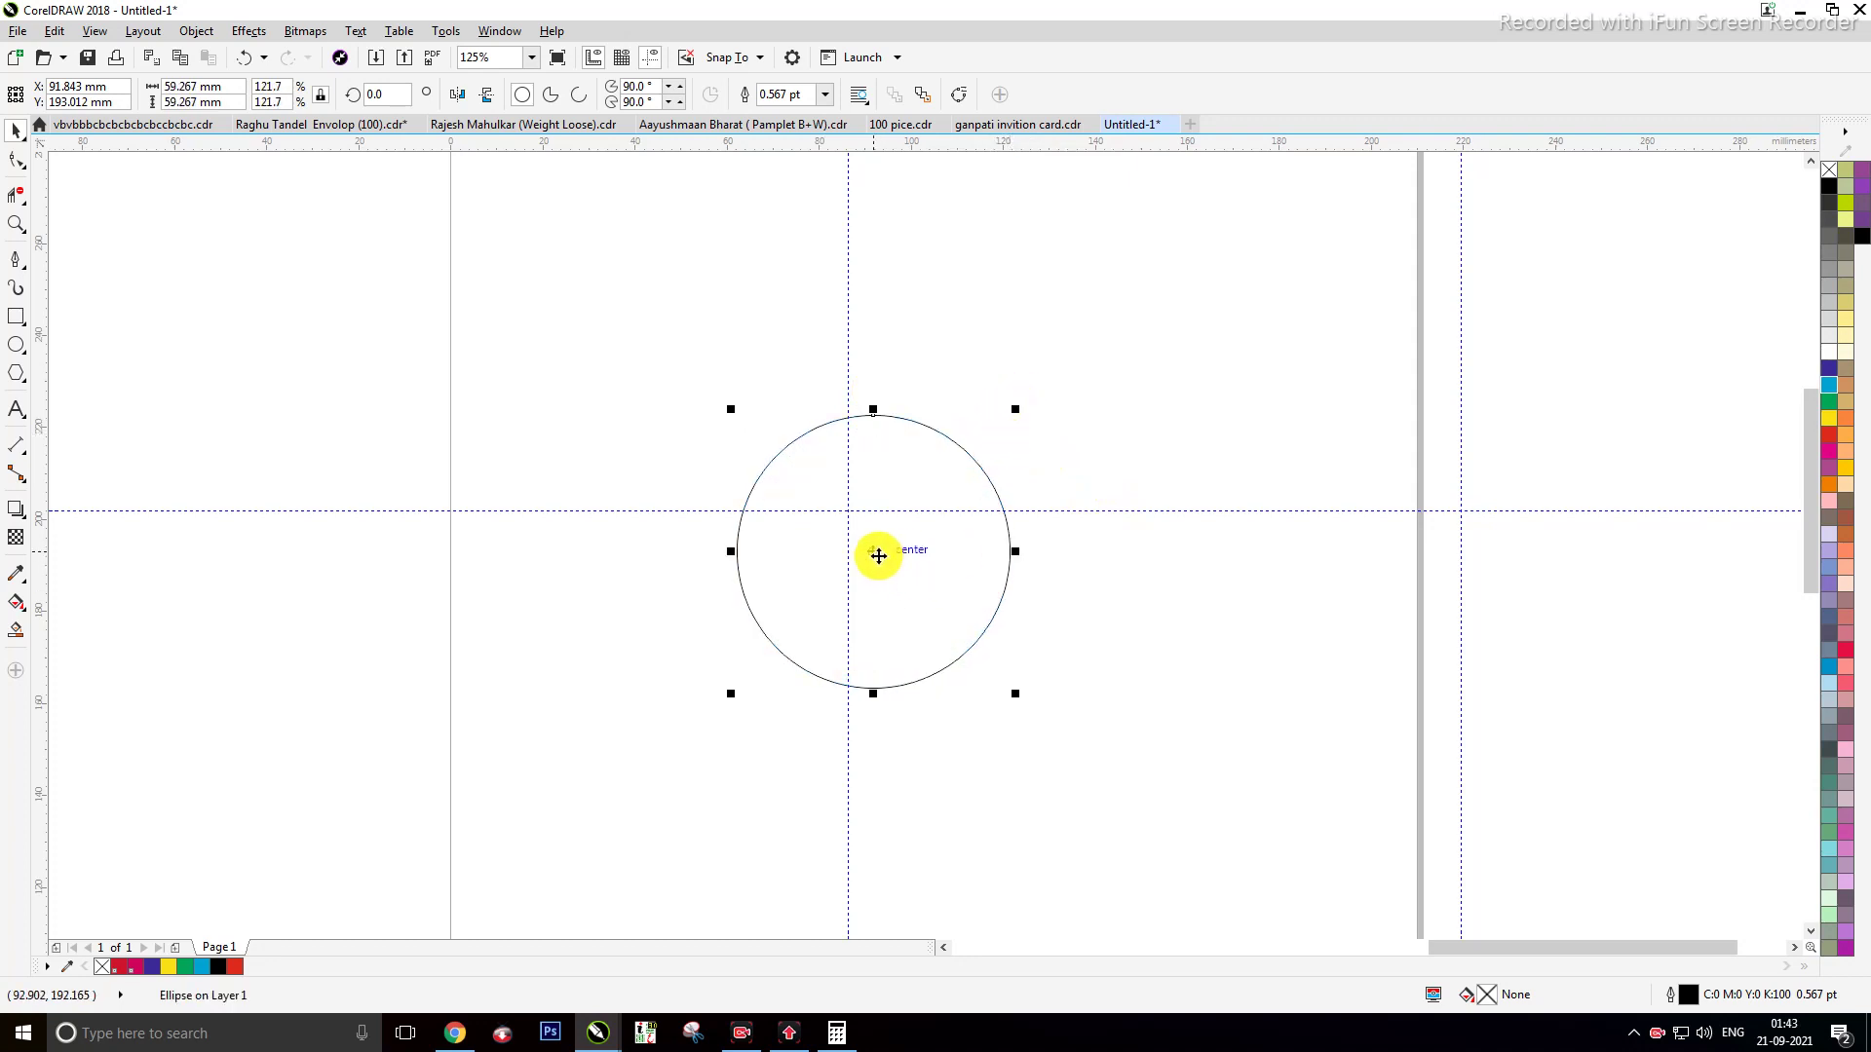
Step: Move the circle close to the guideline intersection and enlarge it about its centre to about 69 mm in diameter
{"action": "left_click_drag", "start_coordinate": [877, 552], "coordinate": [842, 501]}
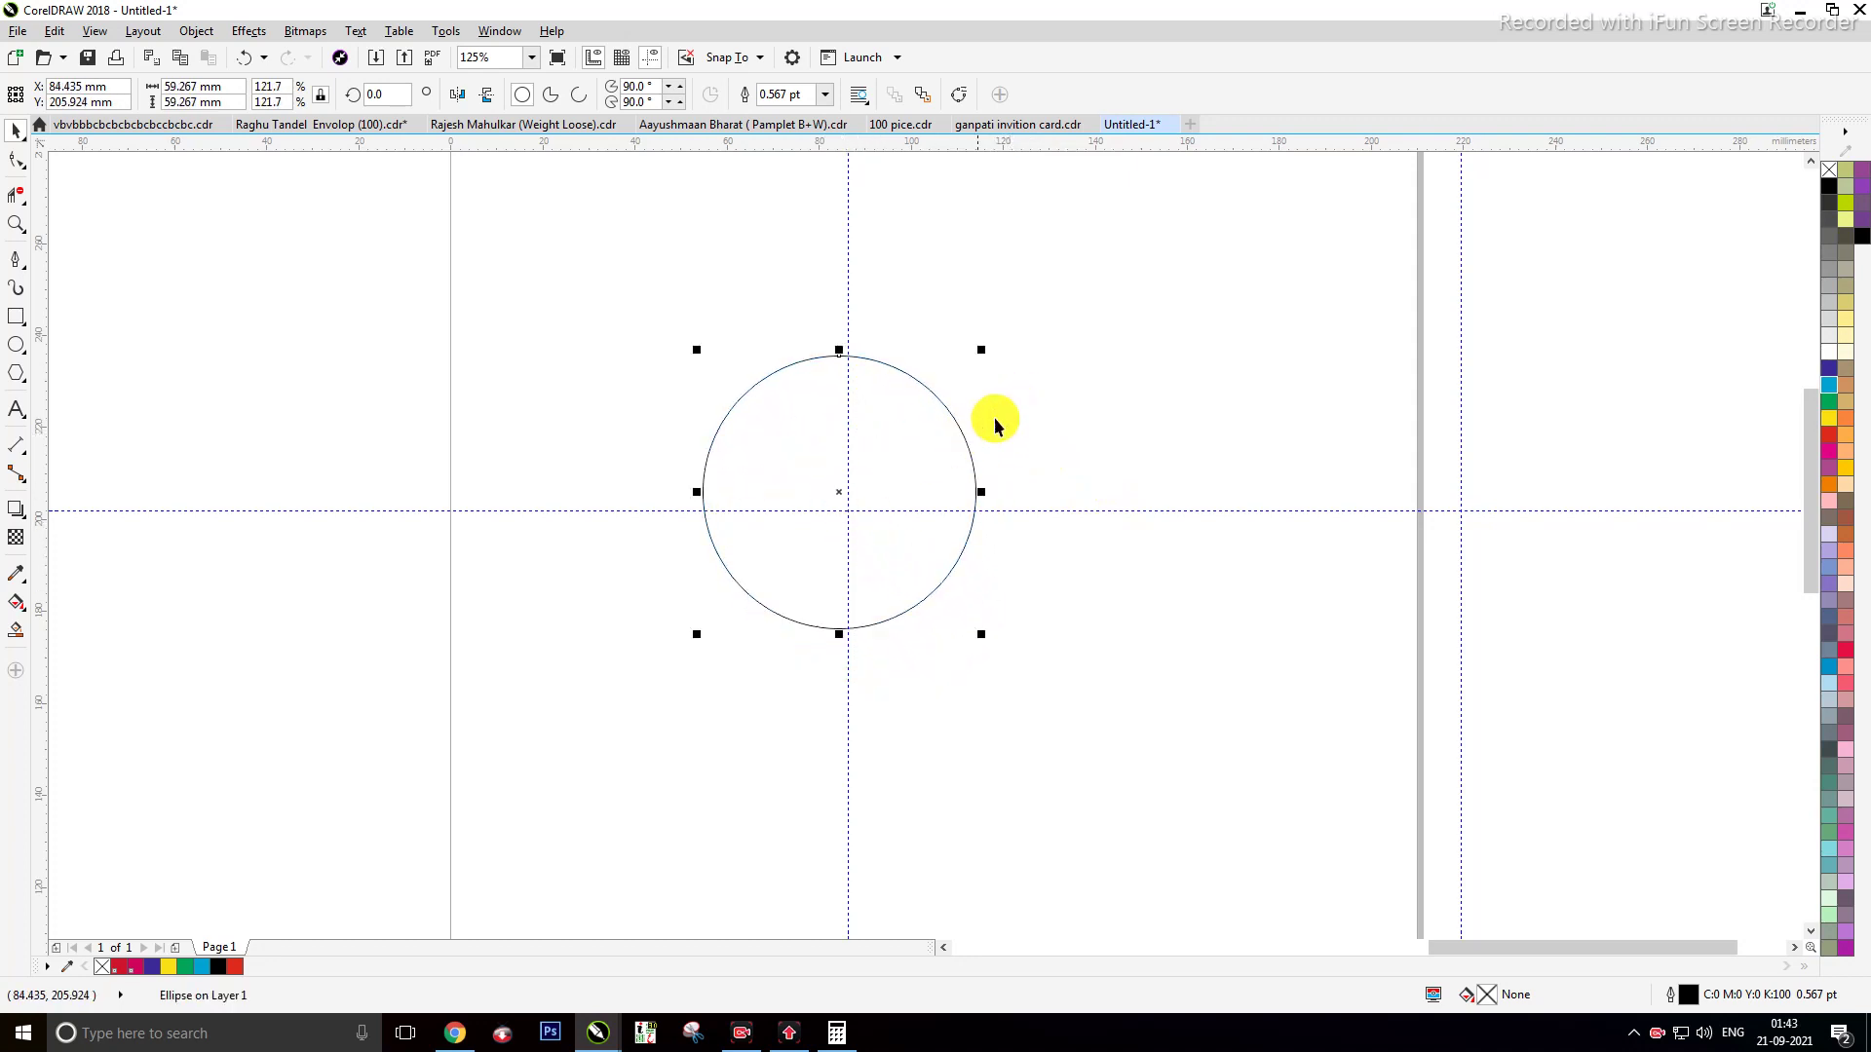
{"action": "left_click", "coordinate": [1039, 396]}
{"action": "left_click", "coordinate": [944, 405]}
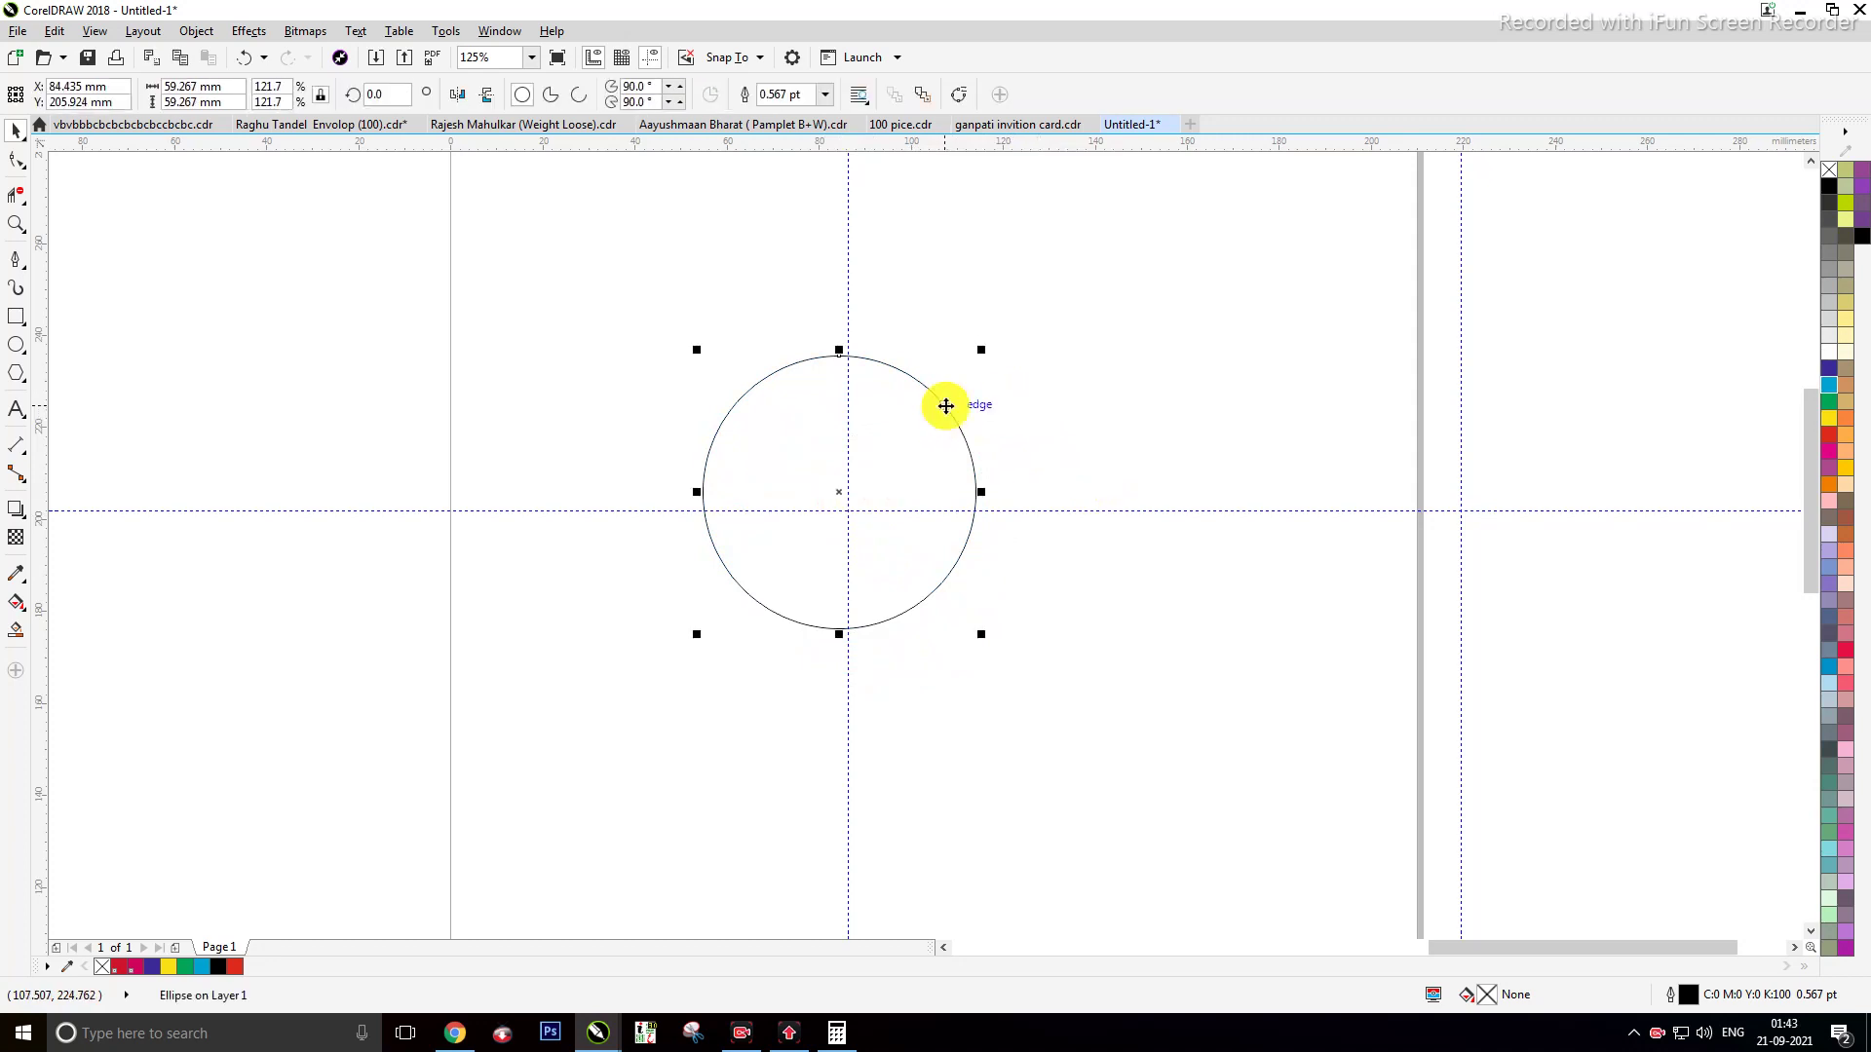
{"action": "left_click_drag", "start_coordinate": [981, 349], "coordinate": [1007, 322]}
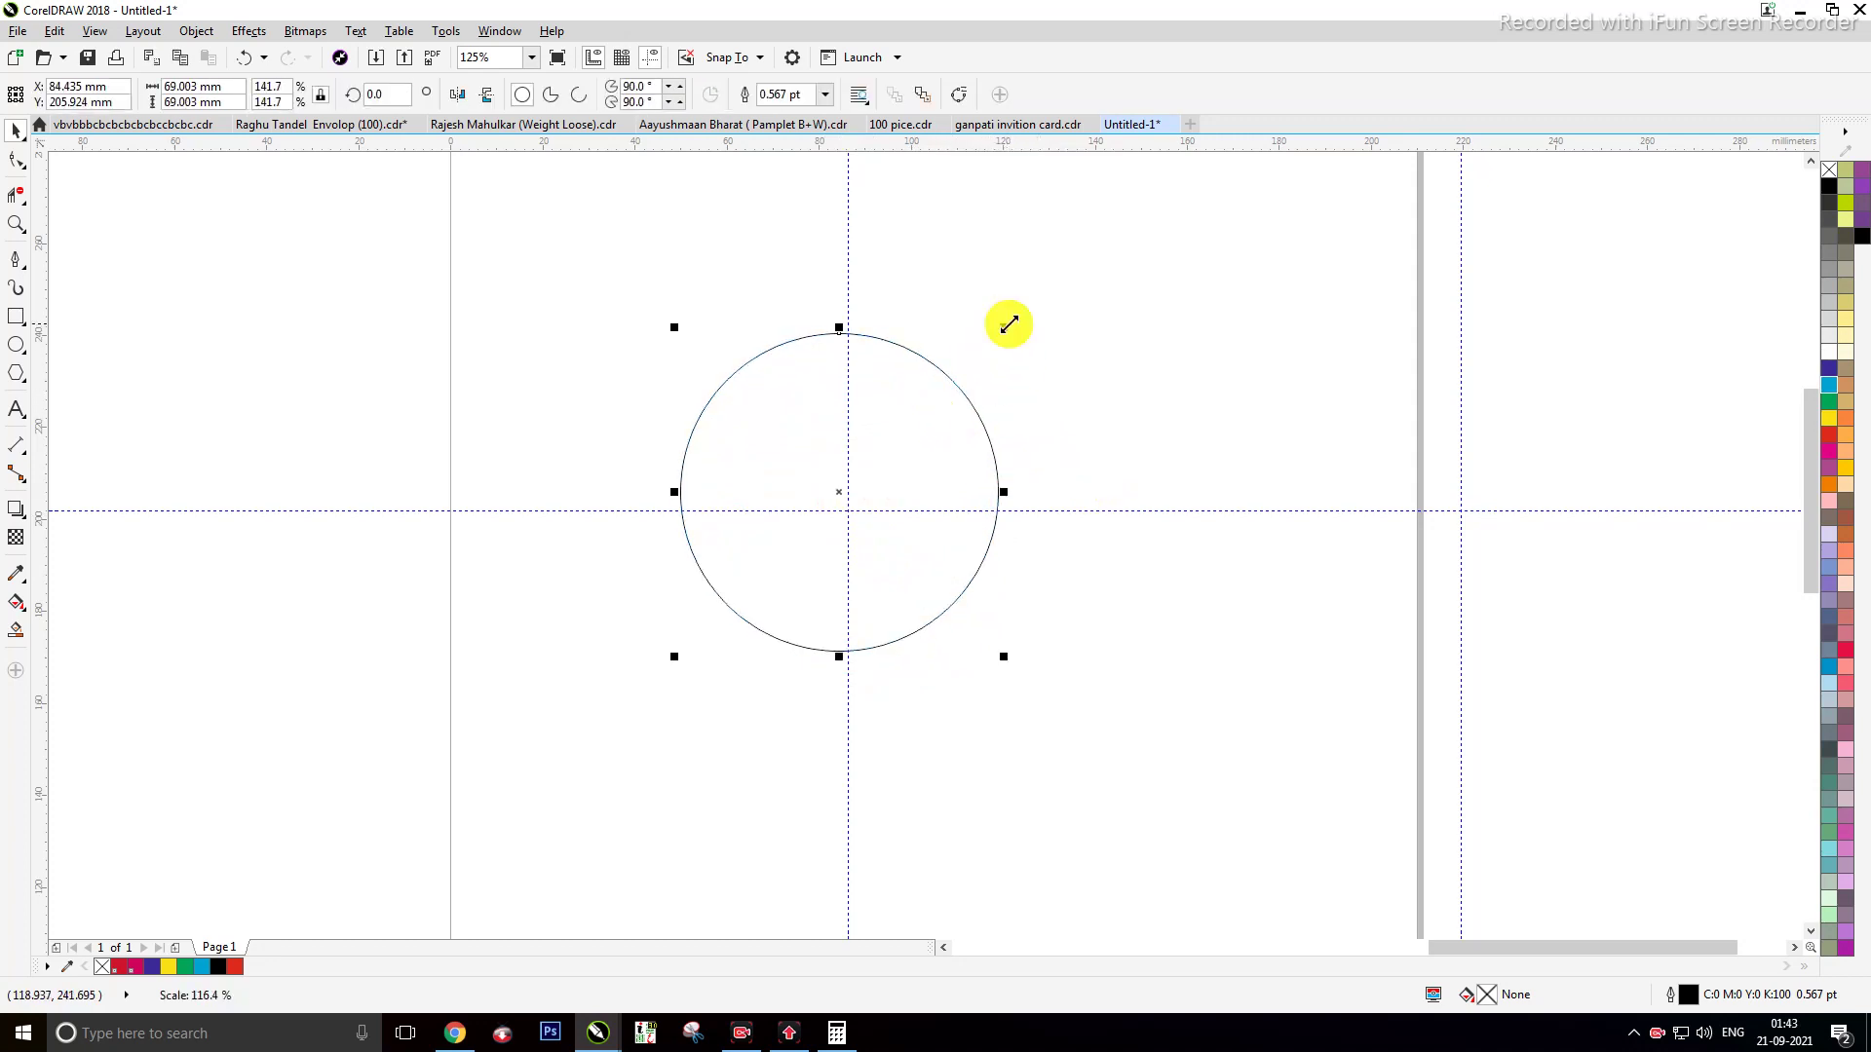
{"action": "left_click", "coordinate": [994, 376]}
{"action": "left_click", "coordinate": [952, 386]}
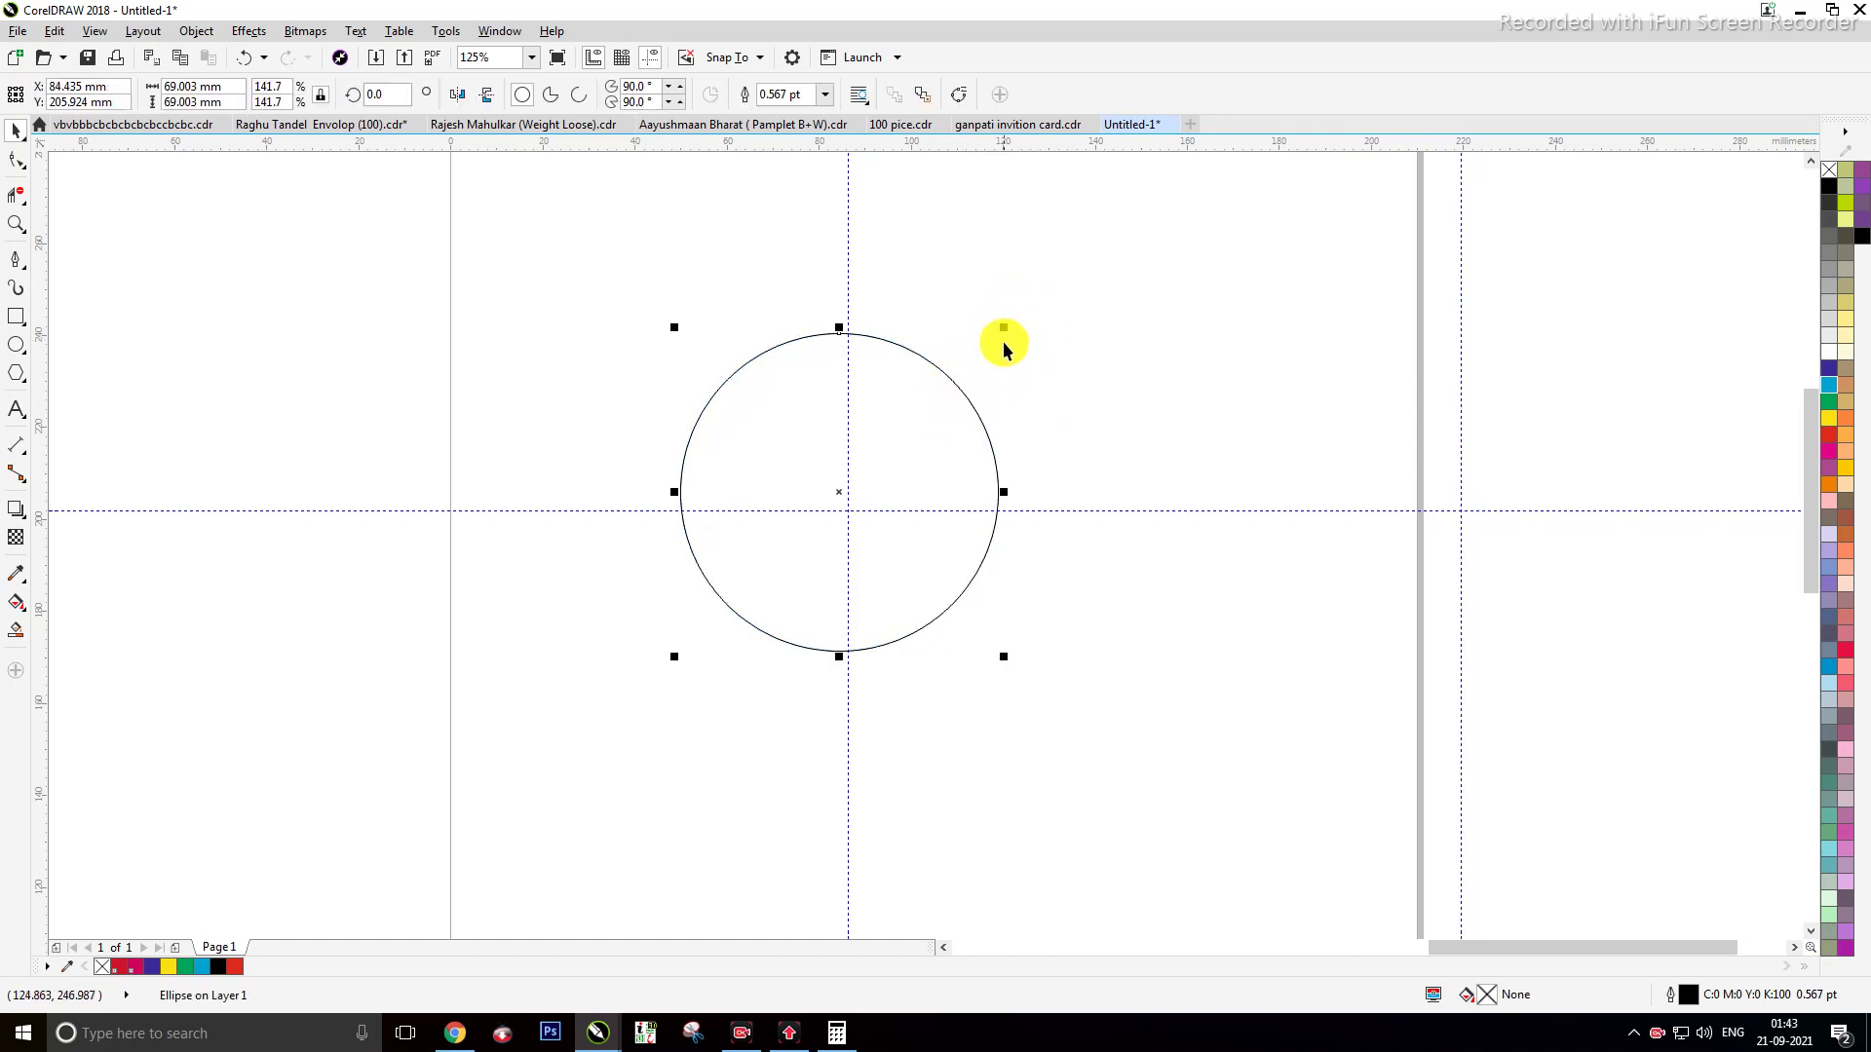
Step: Create a smaller concentric copy of the circle about 48 mm in diameter and move it down onto the horizontal guideline
{"action": "left_click_drag", "start_coordinate": [1006, 325], "coordinate": [1007, 375]}
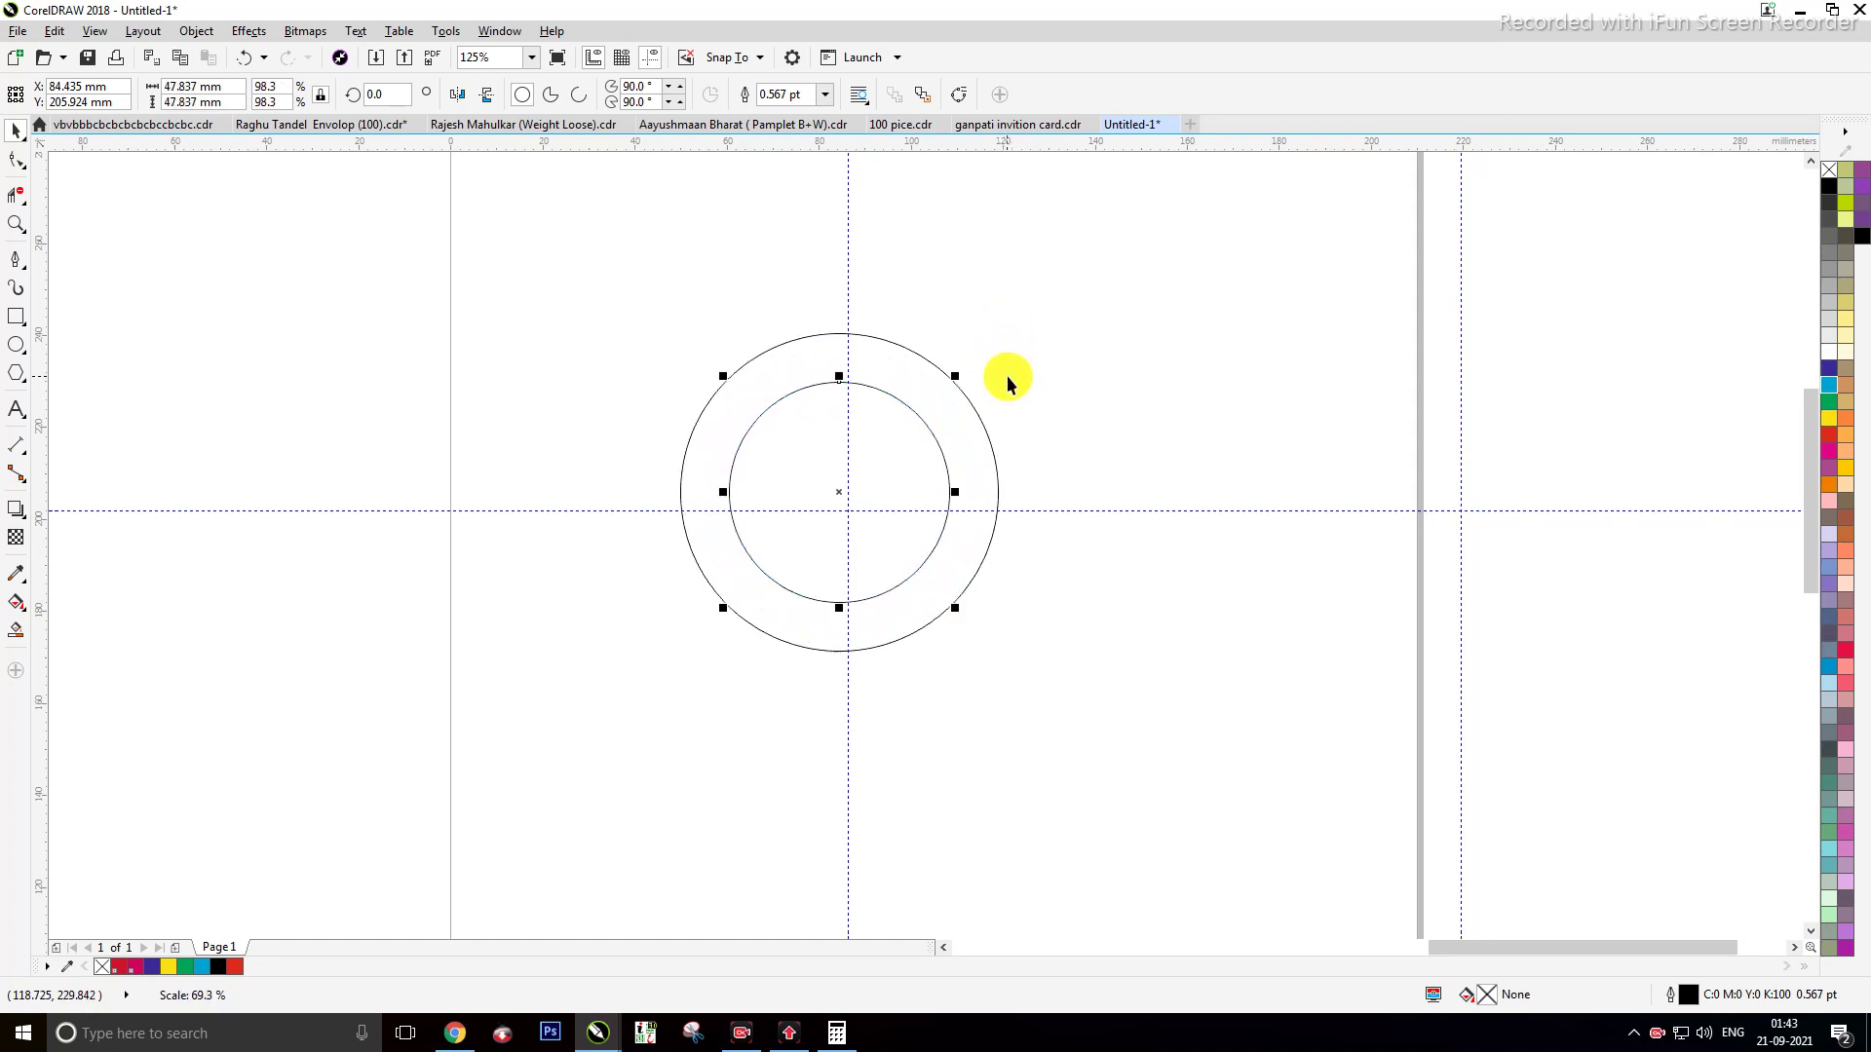
{"action": "key", "text": "Down"}
{"action": "key", "text": "Down"}
{"action": "key", "text": "Down"}
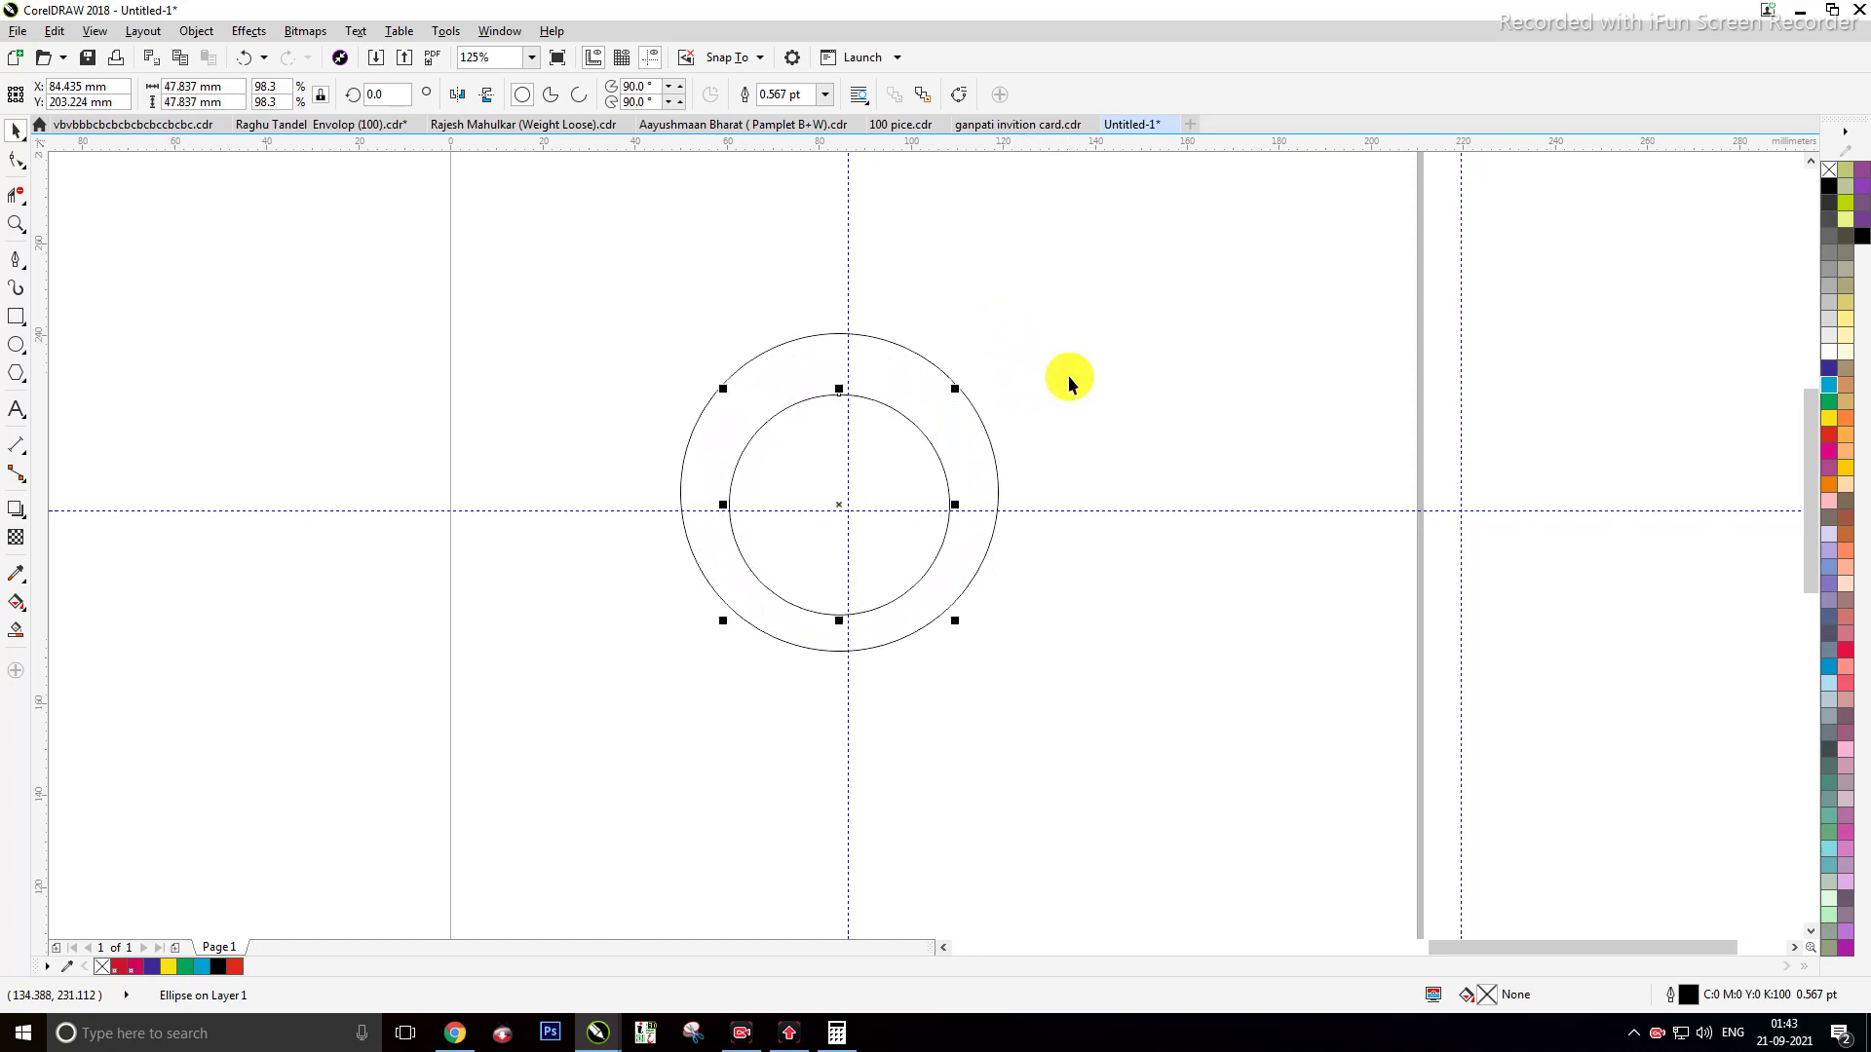
{"action": "key", "text": "Down"}
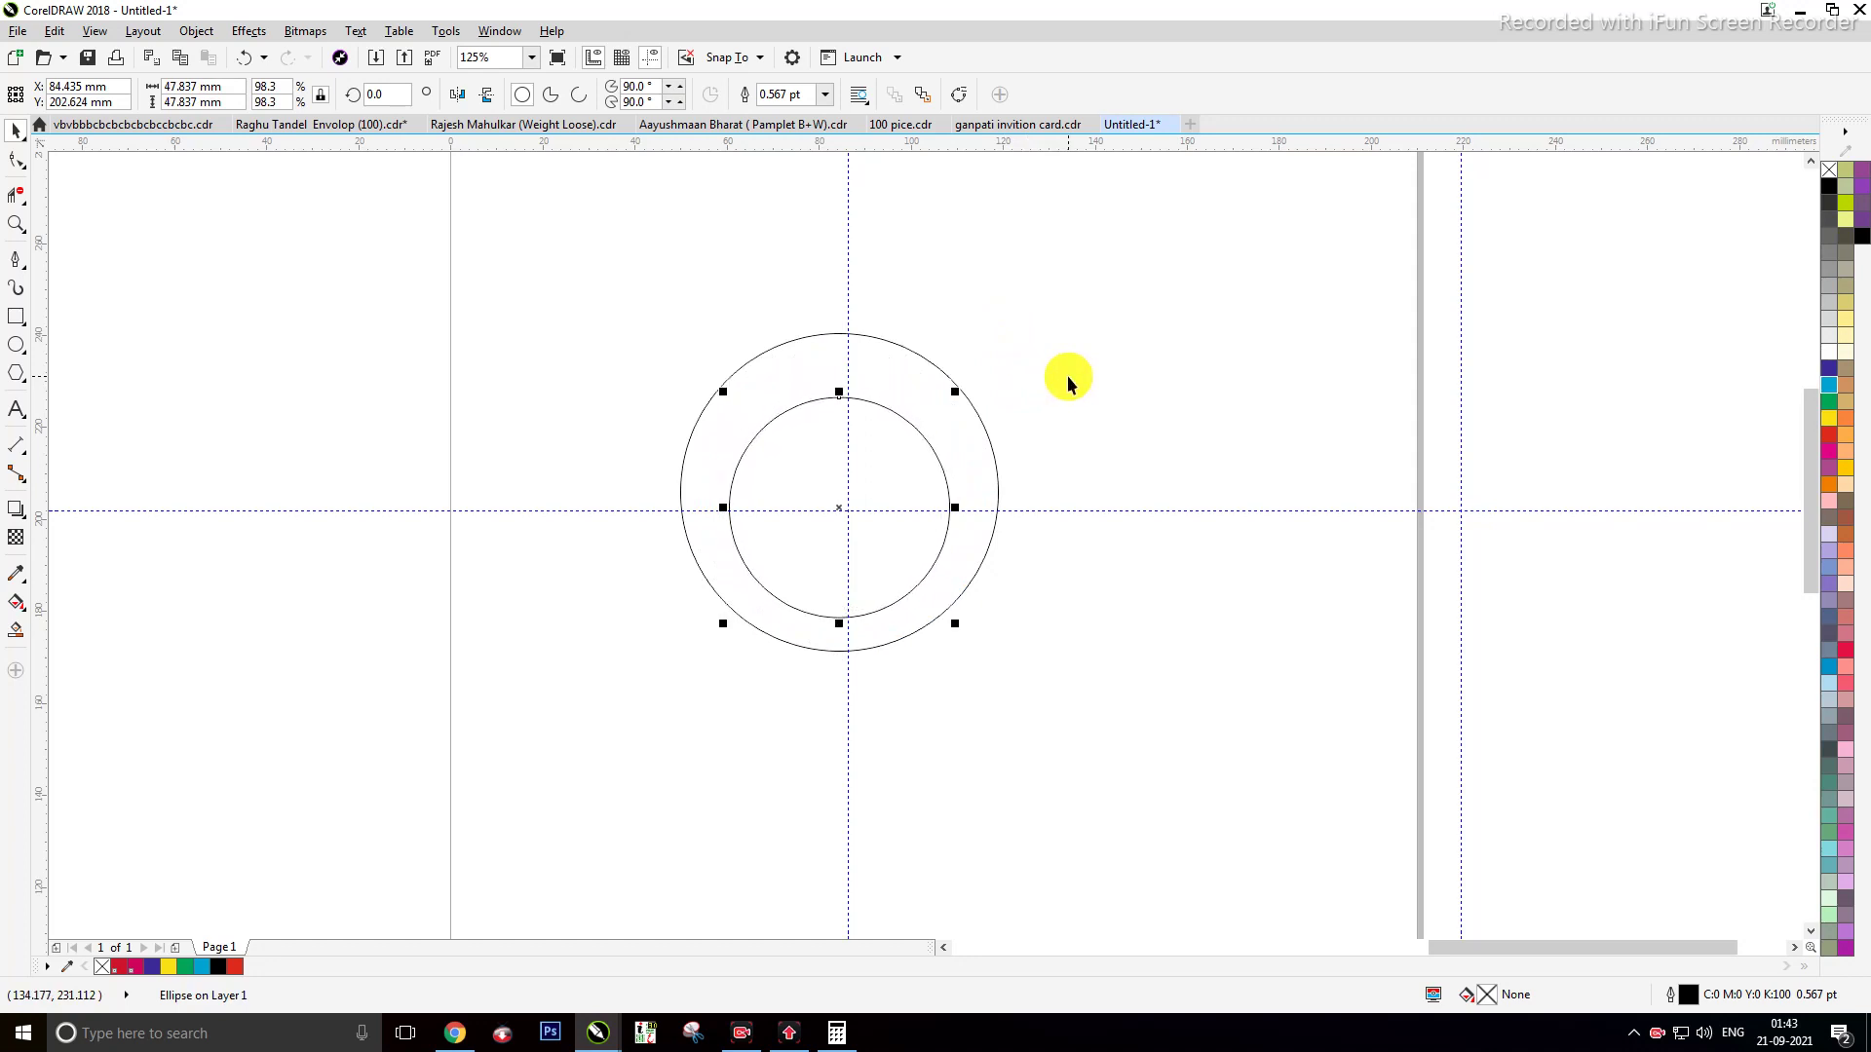
{"action": "key", "text": "Down"}
{"action": "key", "text": "Down"}
Step: Move the outer circle so its centre sits on the intersection of the two guidelines
{"action": "left_click", "coordinate": [1093, 356]}
{"action": "left_click", "coordinate": [971, 405]}
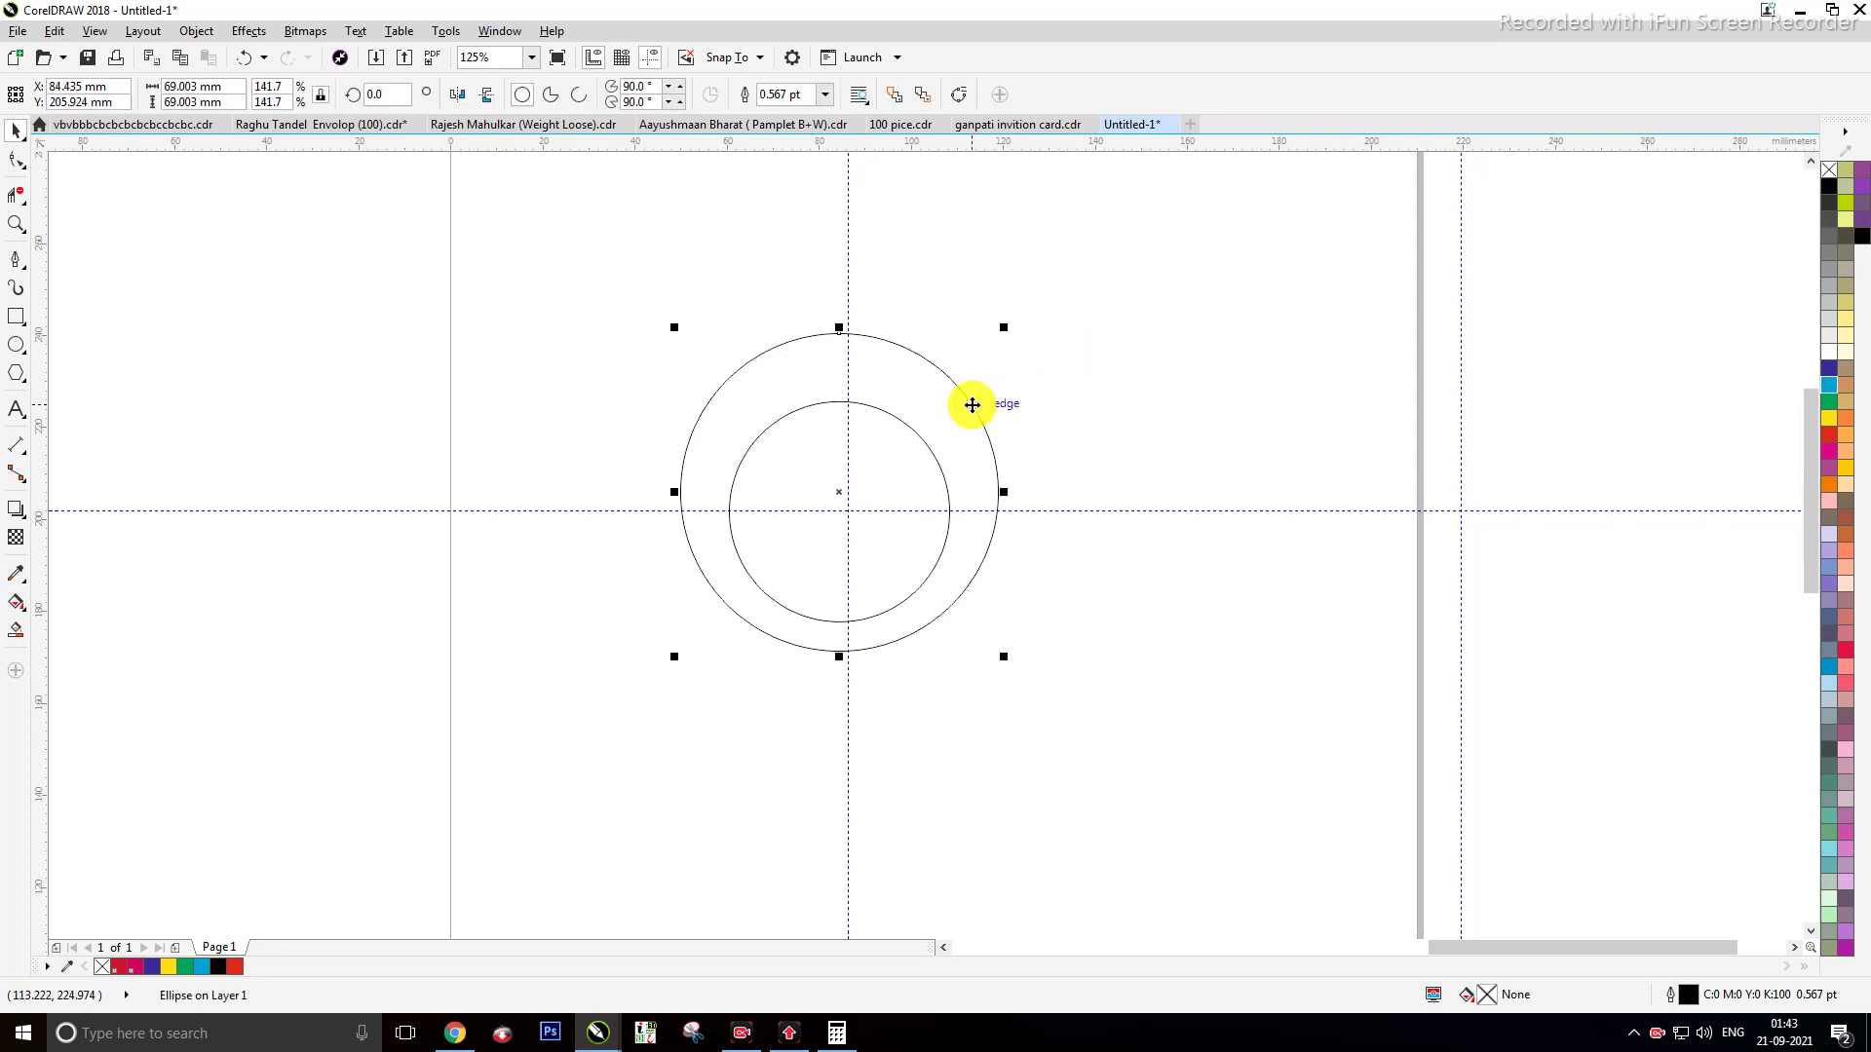
{"action": "left_click_drag", "start_coordinate": [972, 404], "coordinate": [972, 408]}
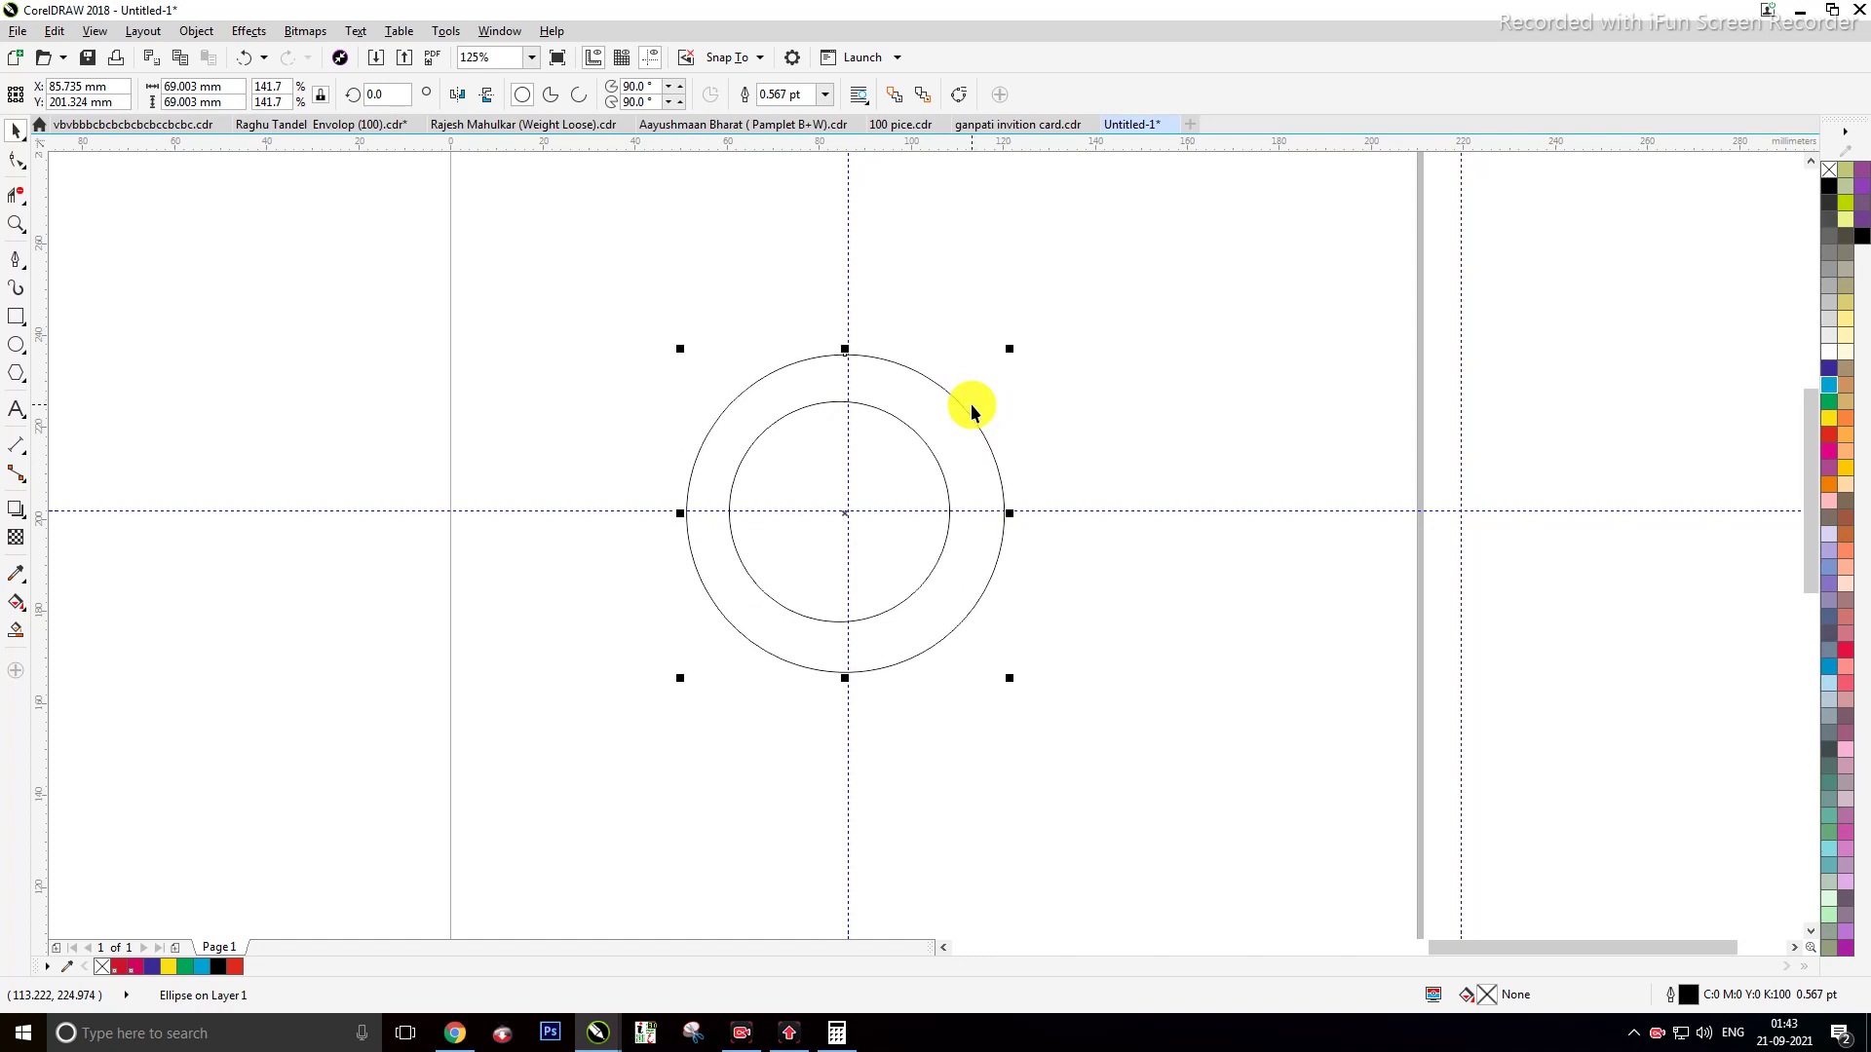
{"action": "key", "text": "Right"}
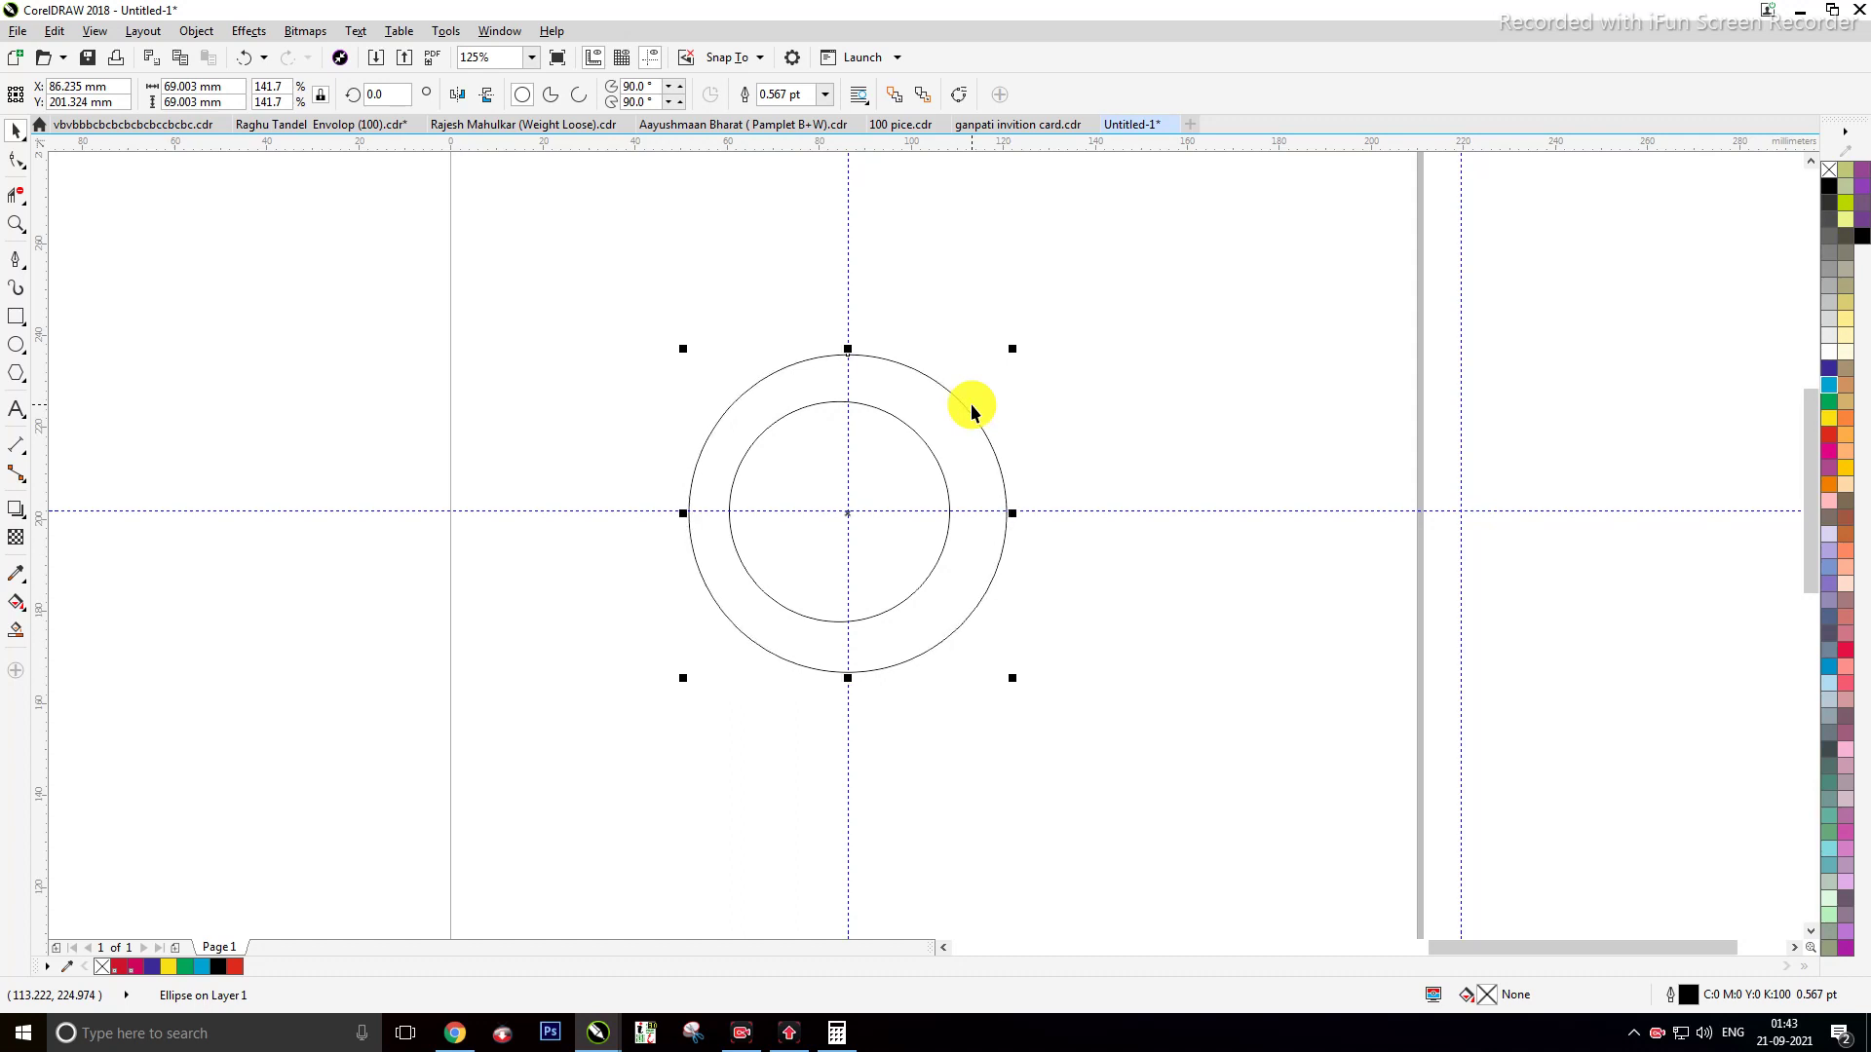
{"action": "key", "text": "Up"}
{"action": "left_click", "coordinate": [1031, 397]}
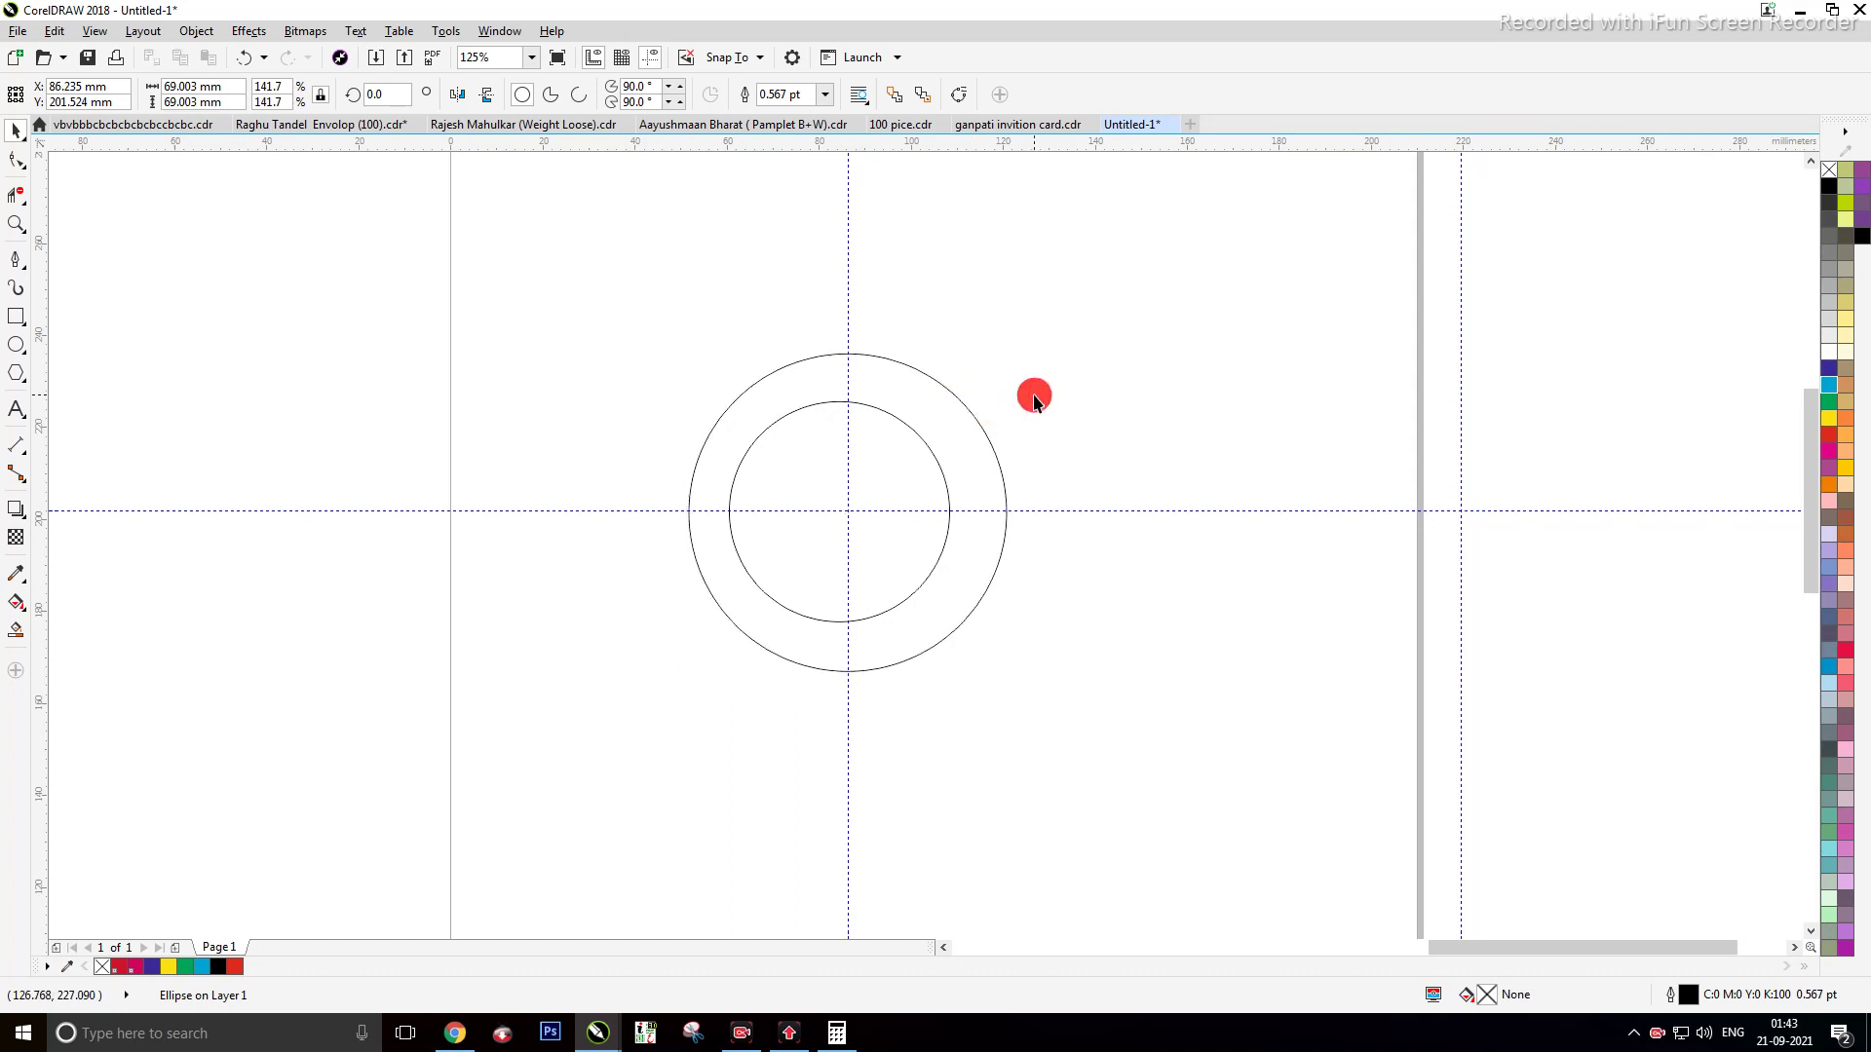
Step: Nudge the inner circle to the right until it is centred on the vertical guideline, concentric with the outer circle
{"action": "left_click", "coordinate": [946, 489]}
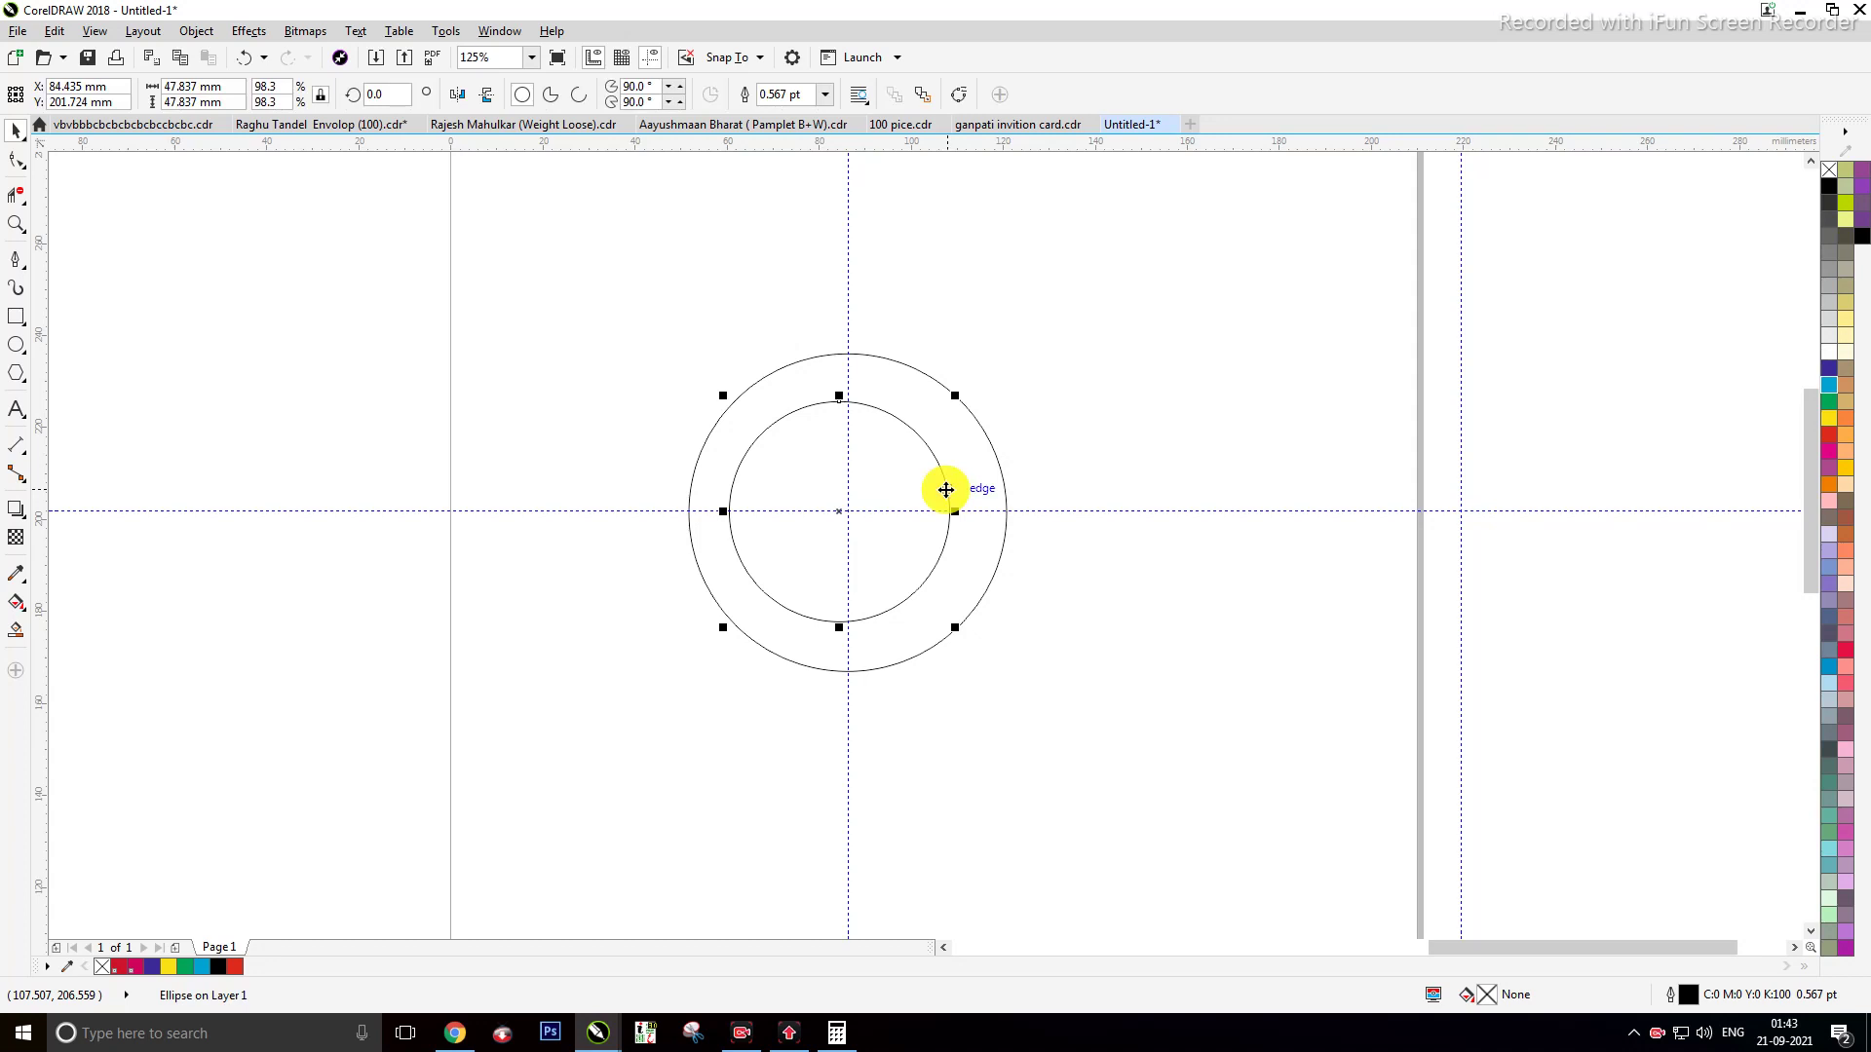
{"action": "key", "text": "Right"}
{"action": "key", "text": "Right"}
{"action": "key", "text": "Right"}
{"action": "key", "text": "Right"}
{"action": "key", "text": "Right"}
{"action": "key", "text": "Right"}
{"action": "key", "text": "Right"}
{"action": "key", "text": "Right"}
{"action": "key", "text": "Right"}
{"action": "key", "text": "Right"}
{"action": "key", "text": "Right"}
{"action": "key", "text": "Right"}
{"action": "key", "text": "Right"}
{"action": "key", "text": "Right"}
{"action": "key", "text": "Right"}
{"action": "key", "text": "Right"}
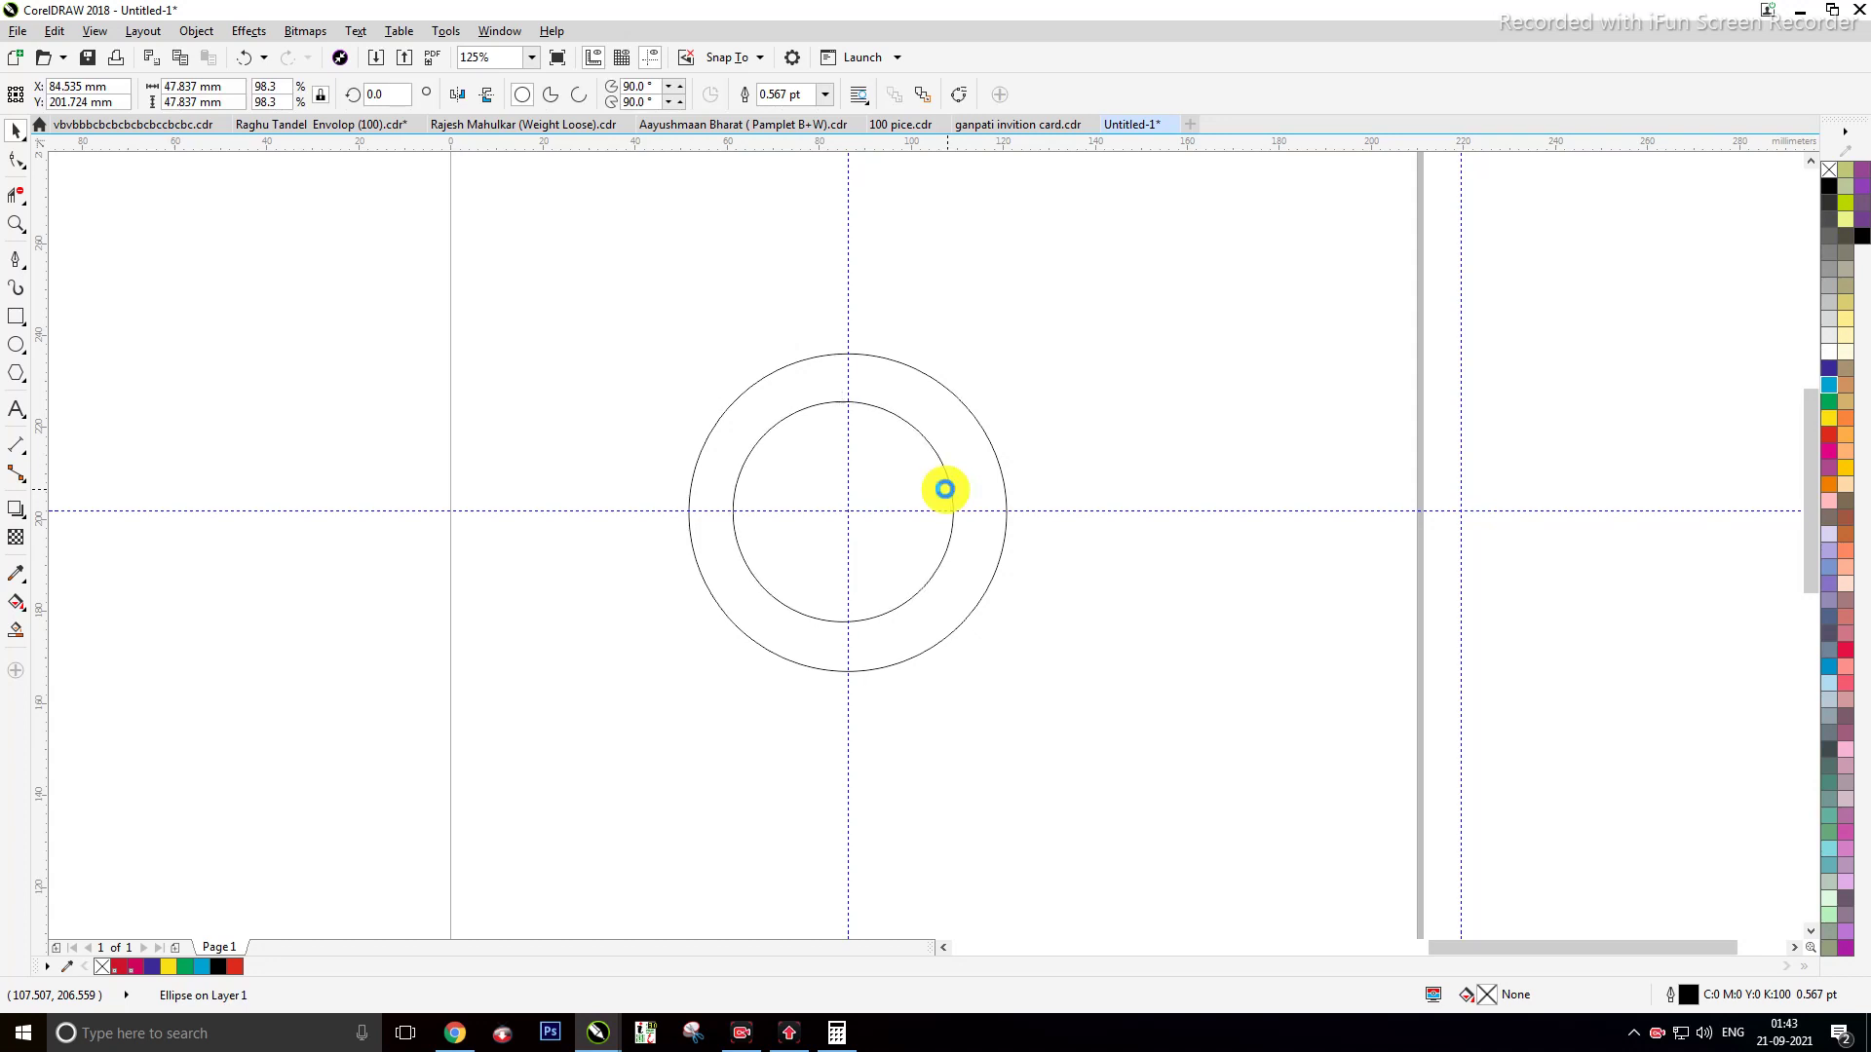
{"action": "left_click", "coordinate": [1109, 433]}
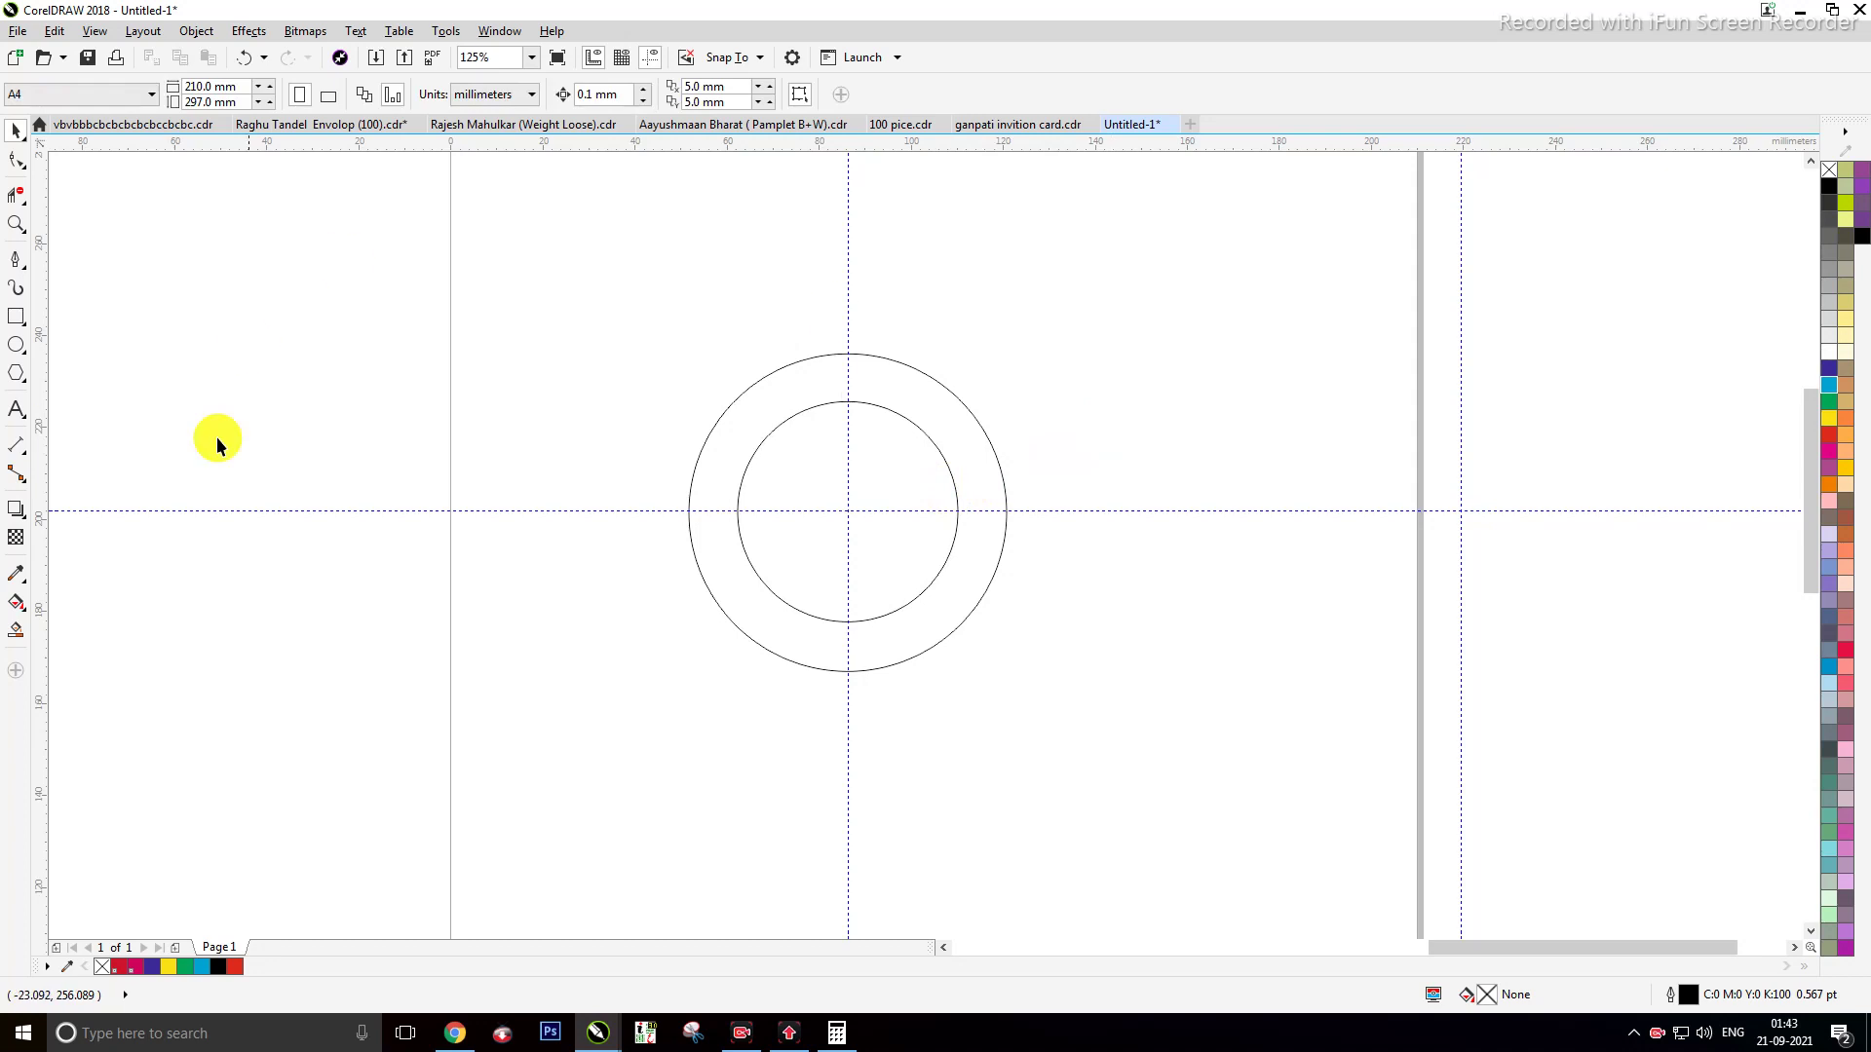
Step: Draw a rectangle about 11 mm high and place it from the circles' centre past the outer ring, widened to about 40 mm
{"action": "left_click", "coordinate": [16, 317]}
{"action": "left_click_drag", "start_coordinate": [1041, 419], "coordinate": [1190, 469]}
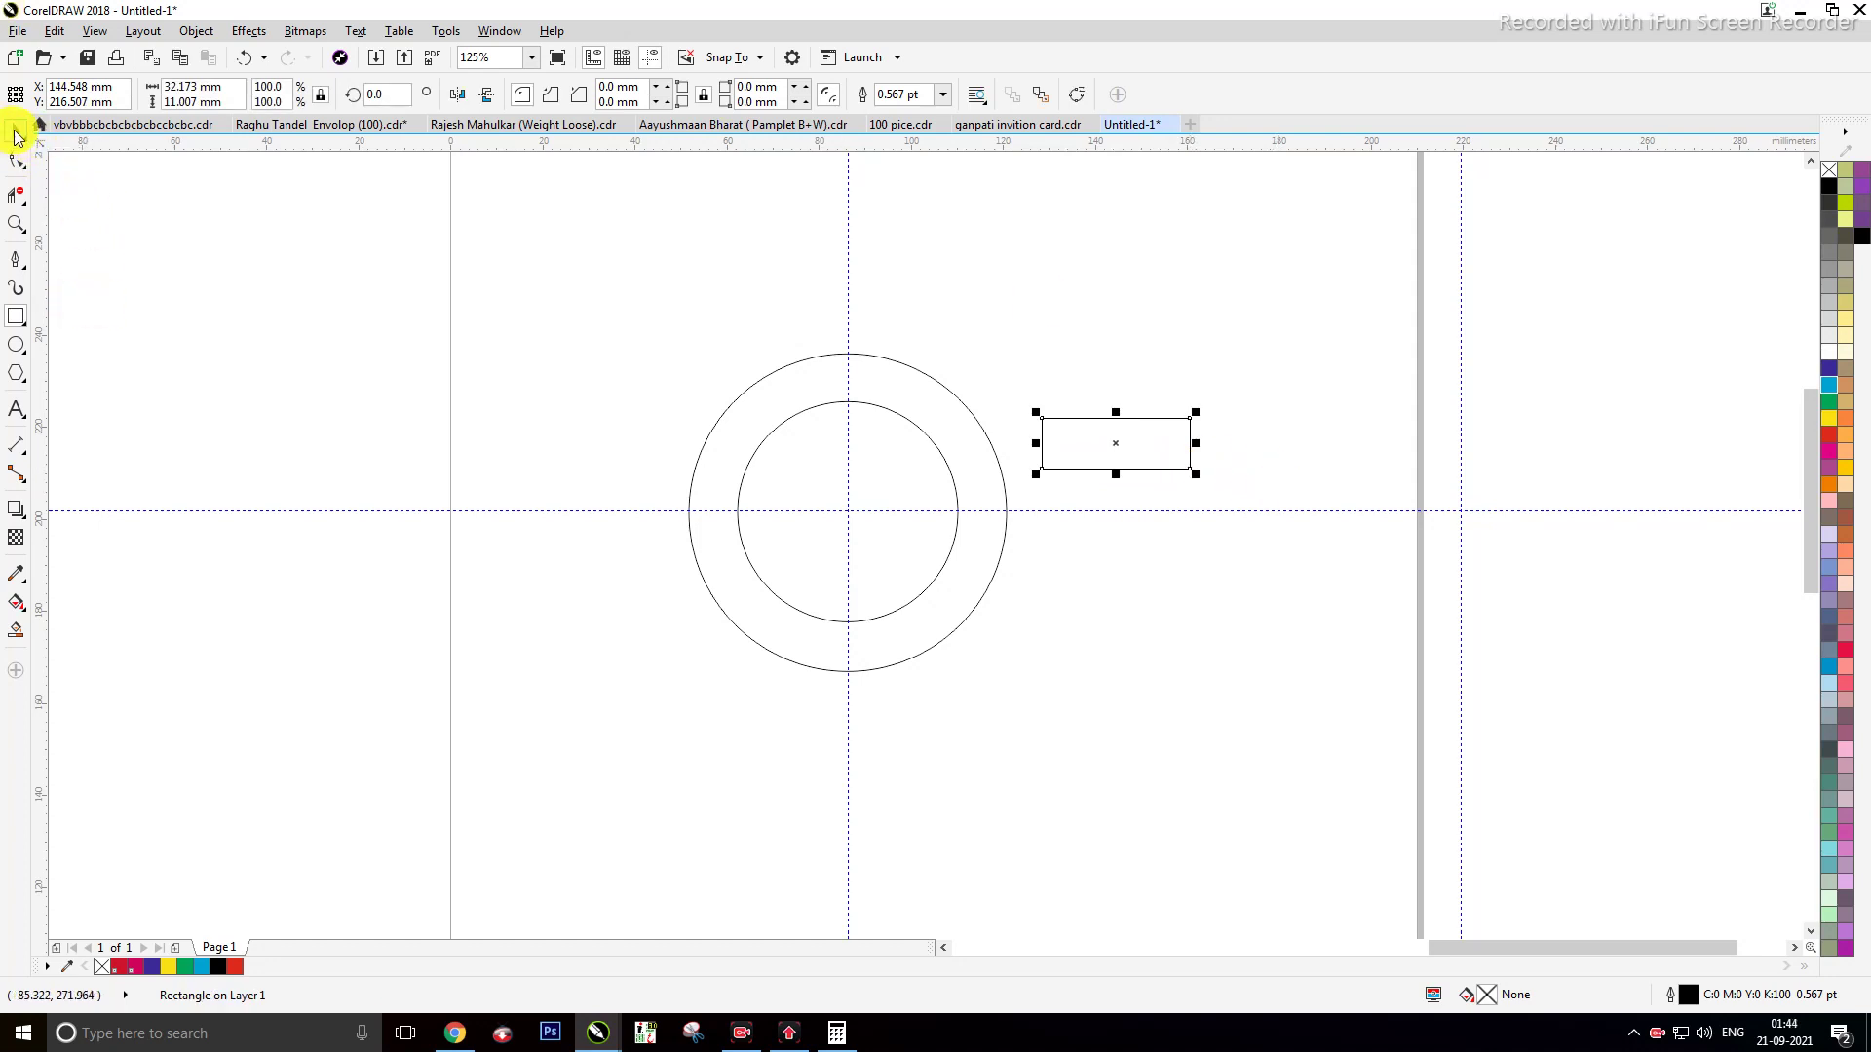
{"action": "left_click", "coordinate": [17, 137]}
{"action": "left_click", "coordinate": [1207, 459]}
{"action": "left_click_drag", "start_coordinate": [1190, 443], "coordinate": [1033, 511]}
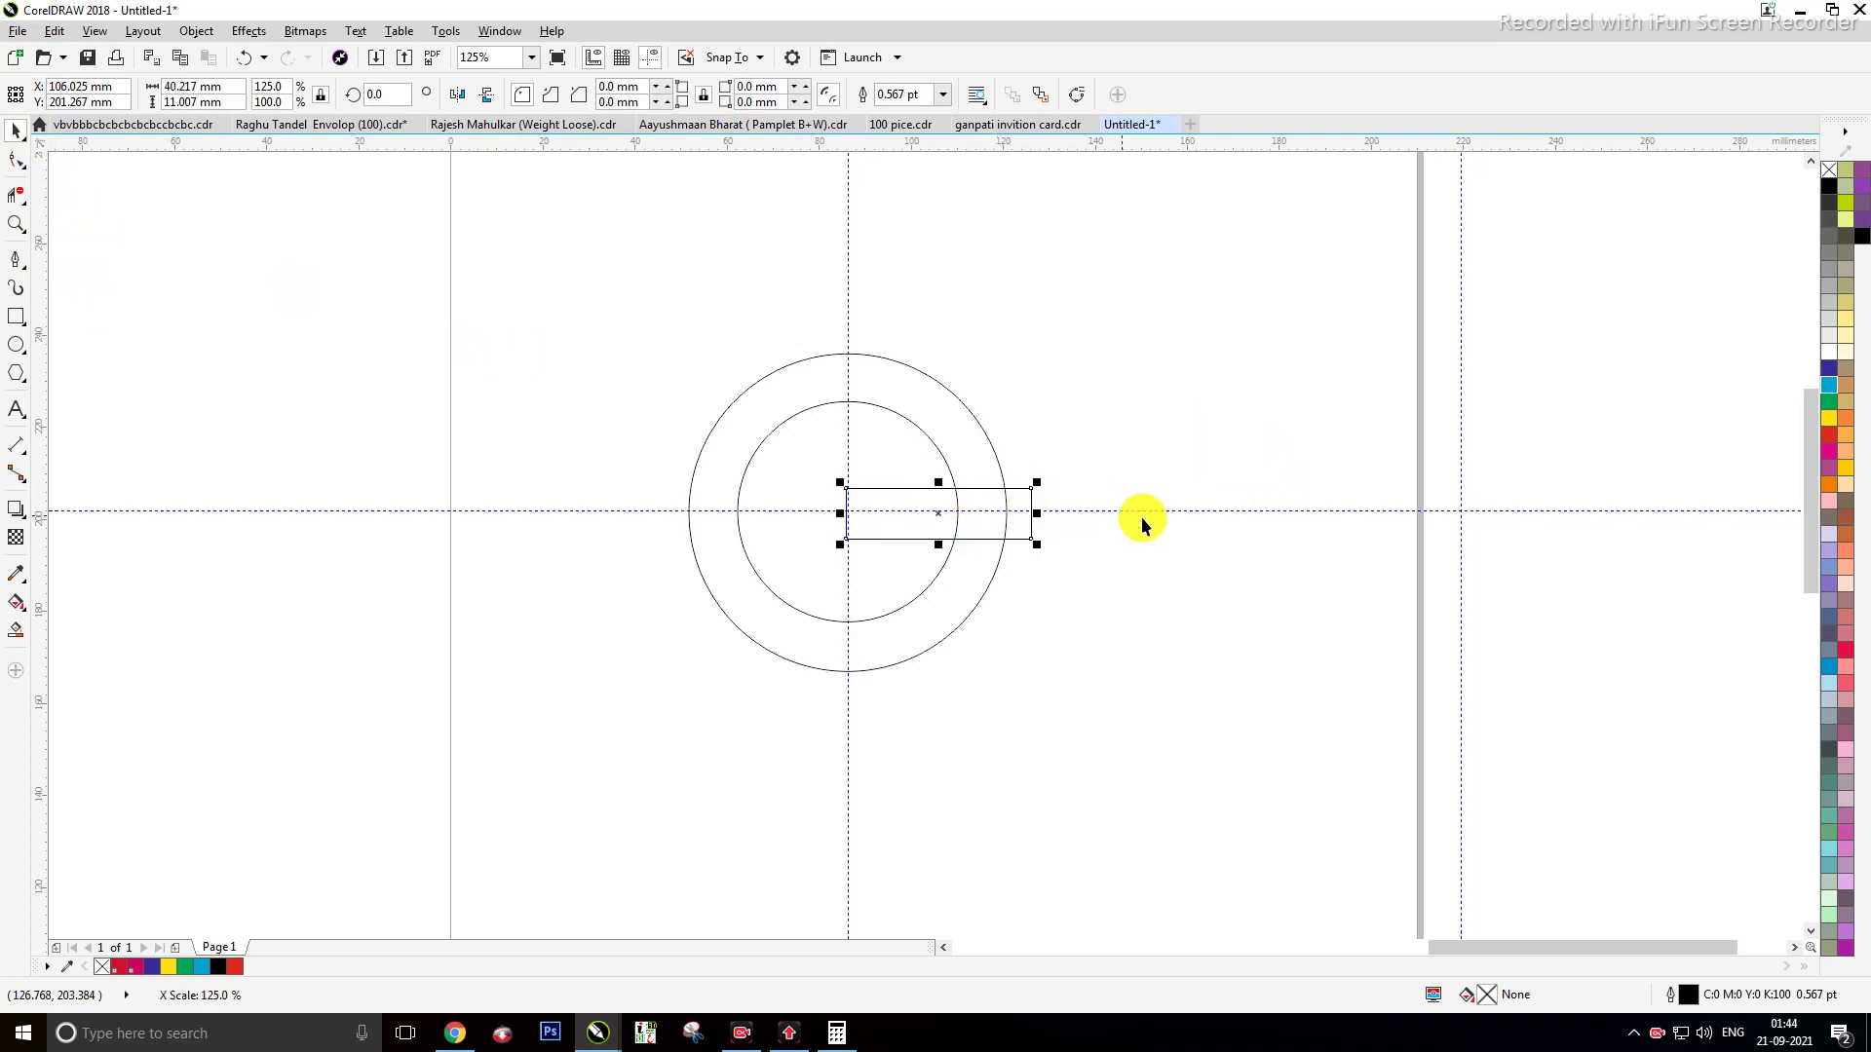
Step: Draw a long vertical line with the Connector tool and place it just left of the circles
{"action": "left_click", "coordinate": [18, 478]}
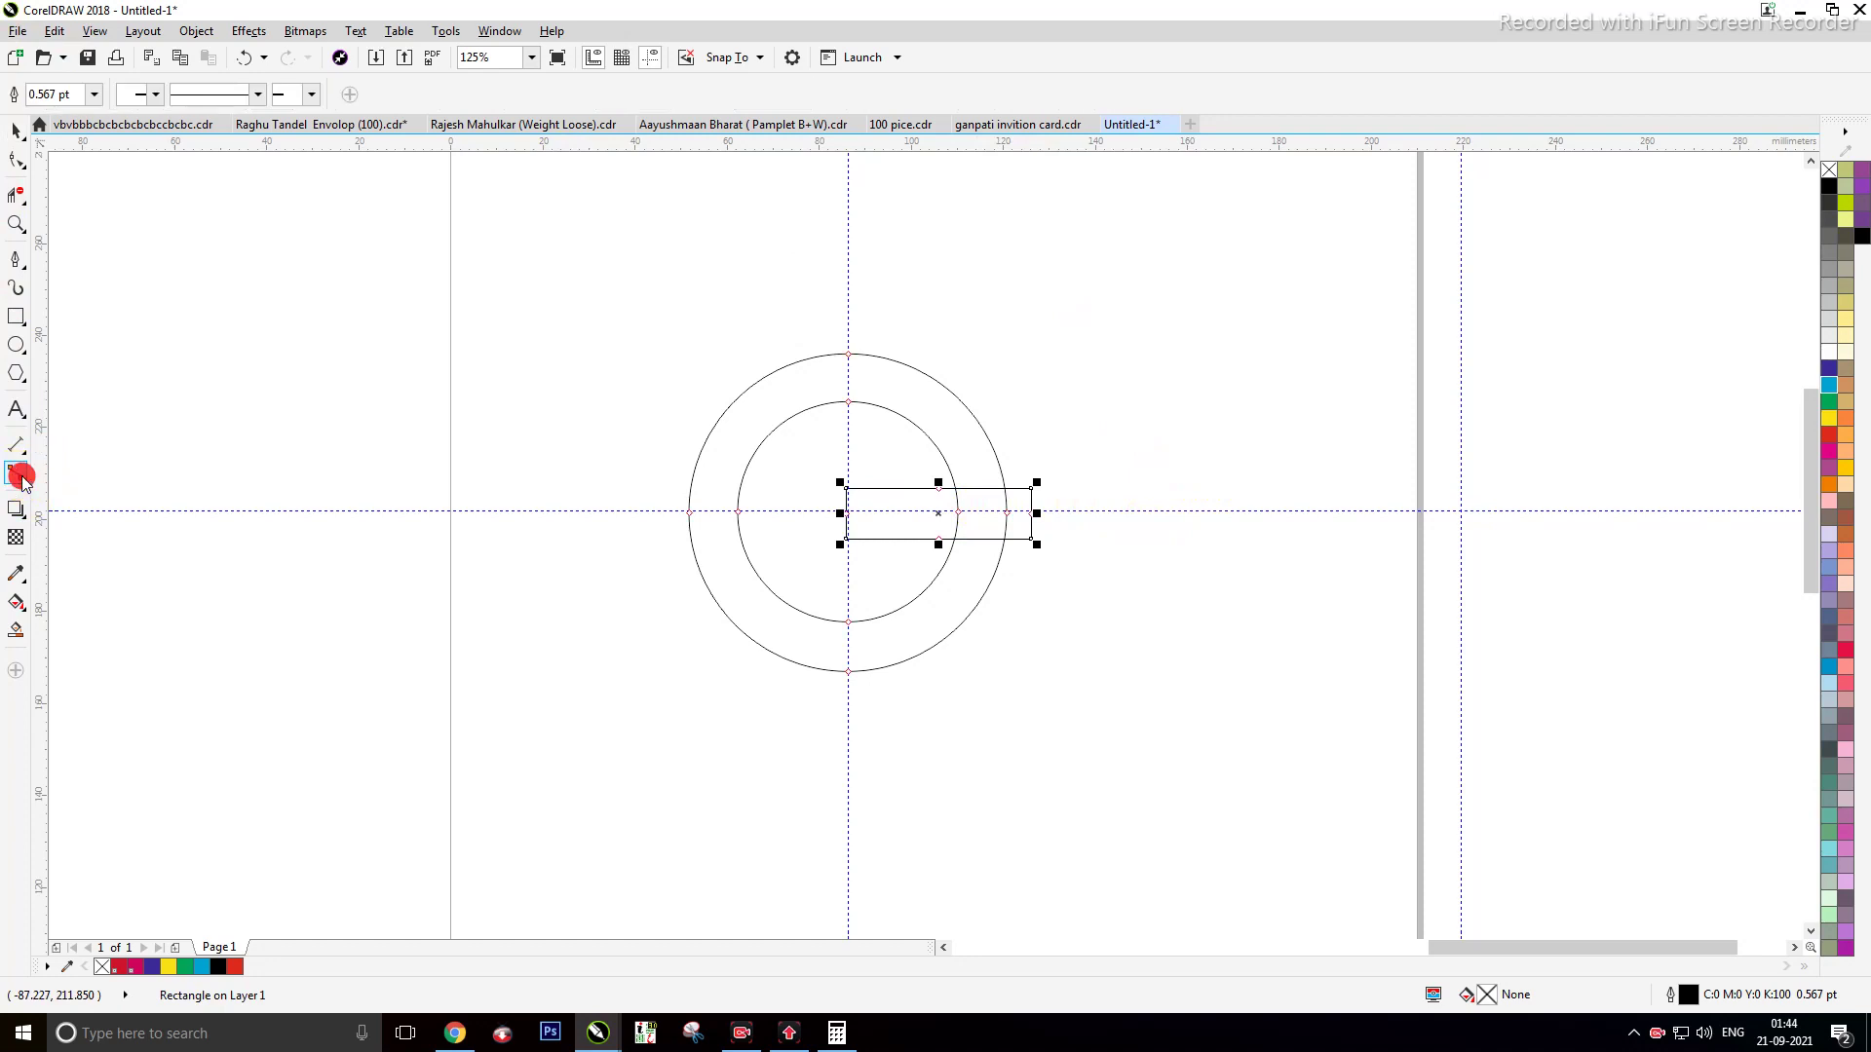
{"action": "left_click_drag", "start_coordinate": [178, 453], "coordinate": [161, 767]}
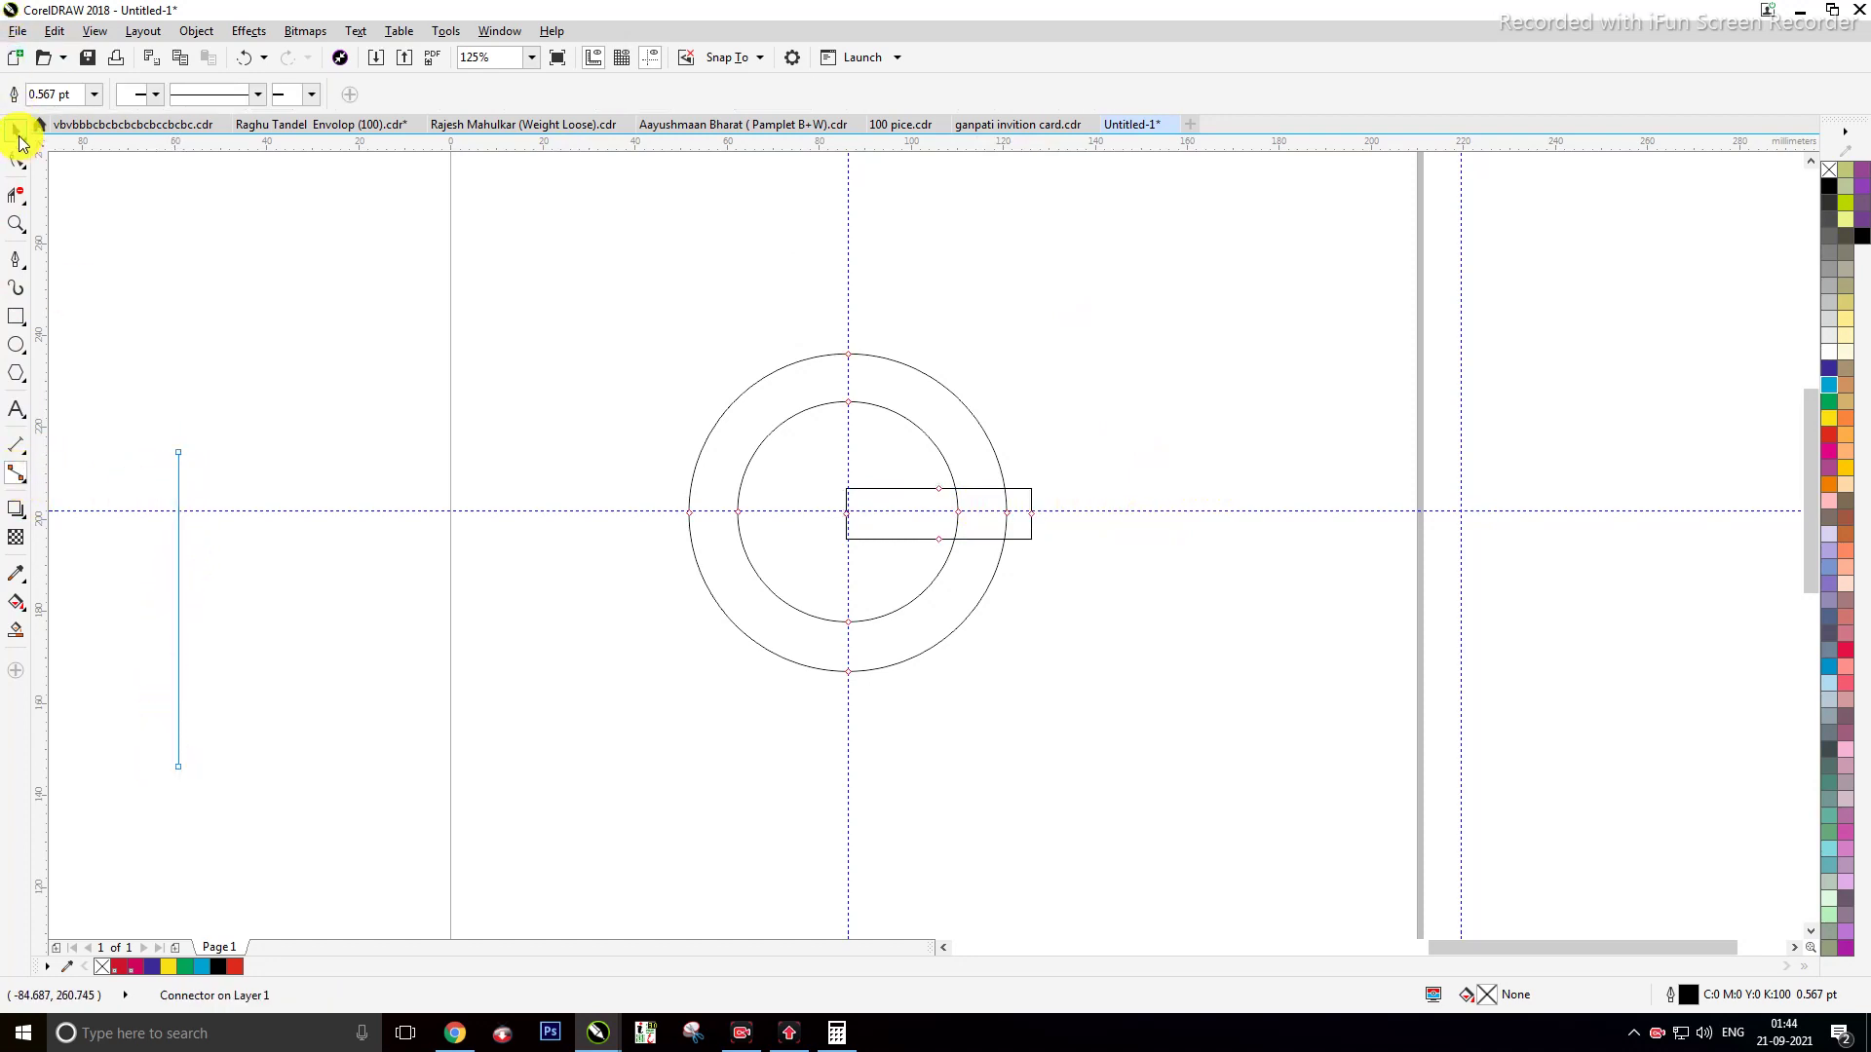
{"action": "left_click", "coordinate": [16, 129]}
{"action": "left_click", "coordinate": [190, 448]}
{"action": "left_click_drag", "start_coordinate": [178, 531], "coordinate": [615, 368]}
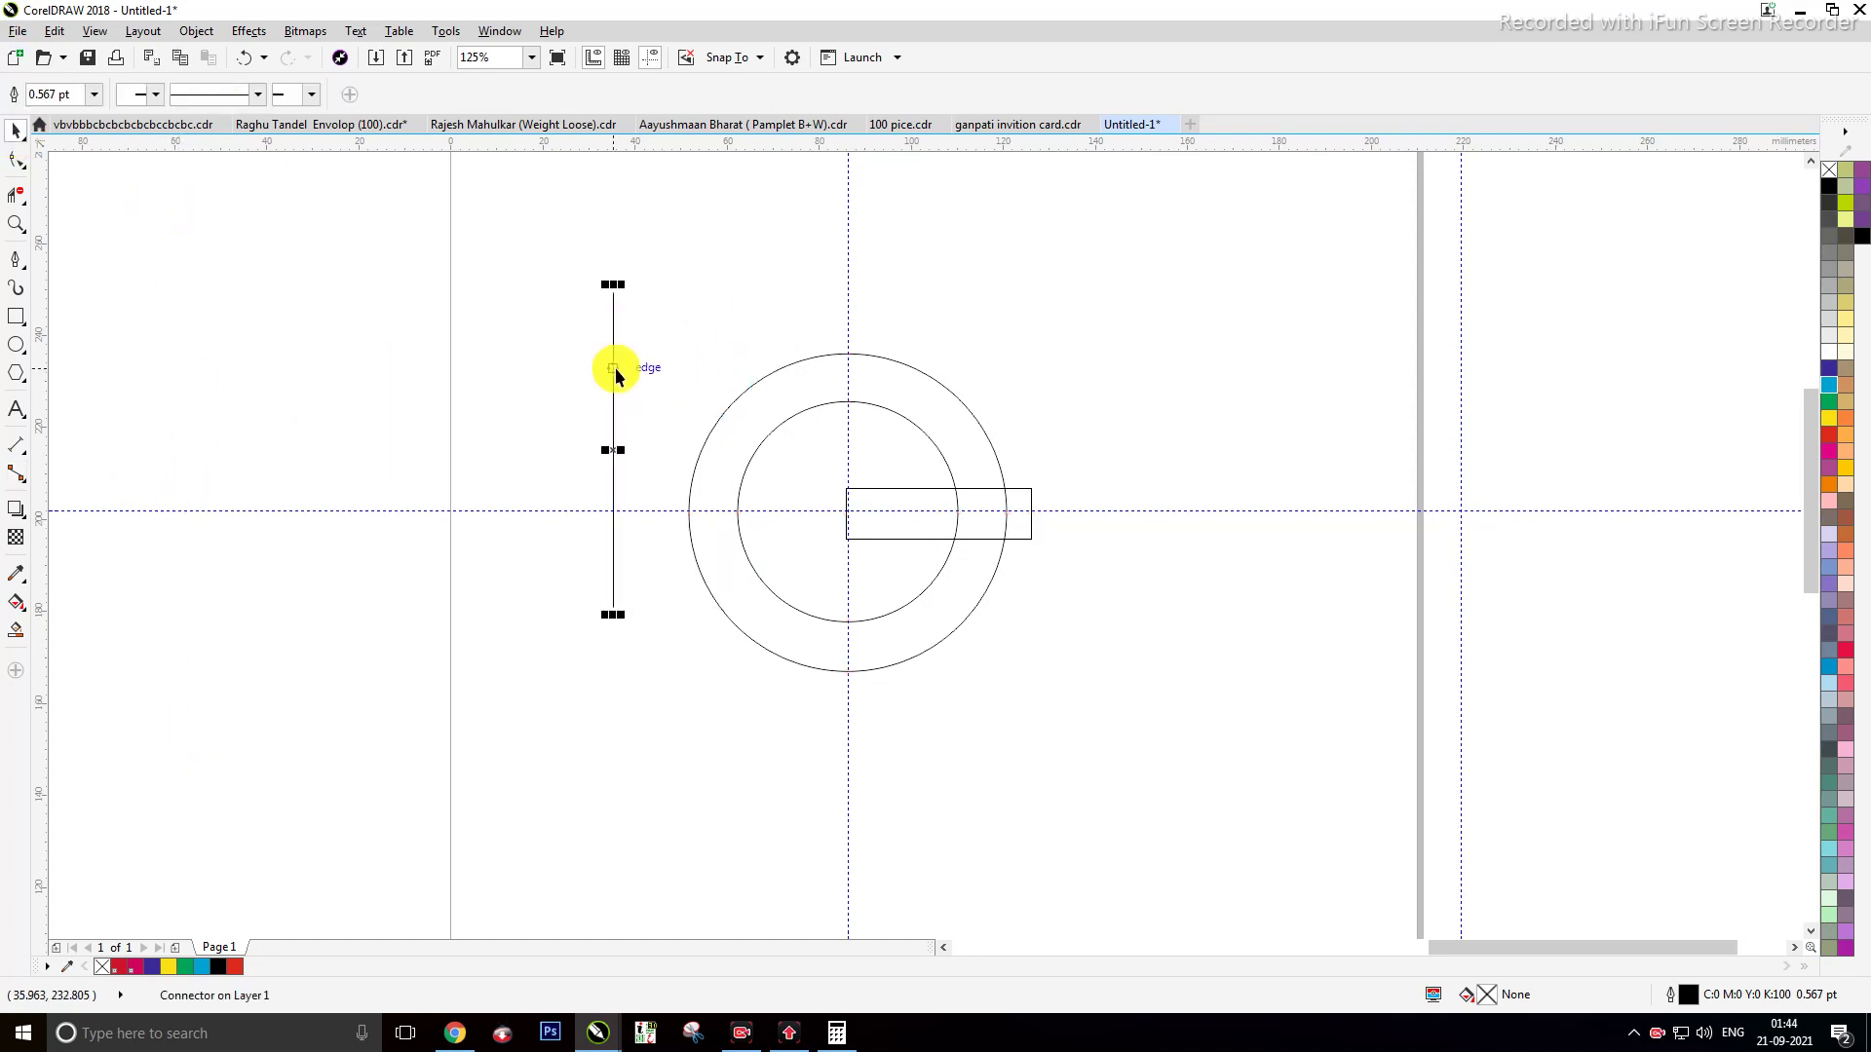
Step: Lay a clockwise-tilted copy of the vertical line diagonally across both circles and extend it beyond the outer circle's lower-left edge
{"action": "left_click_drag", "start_coordinate": [614, 450], "coordinate": [669, 355]}
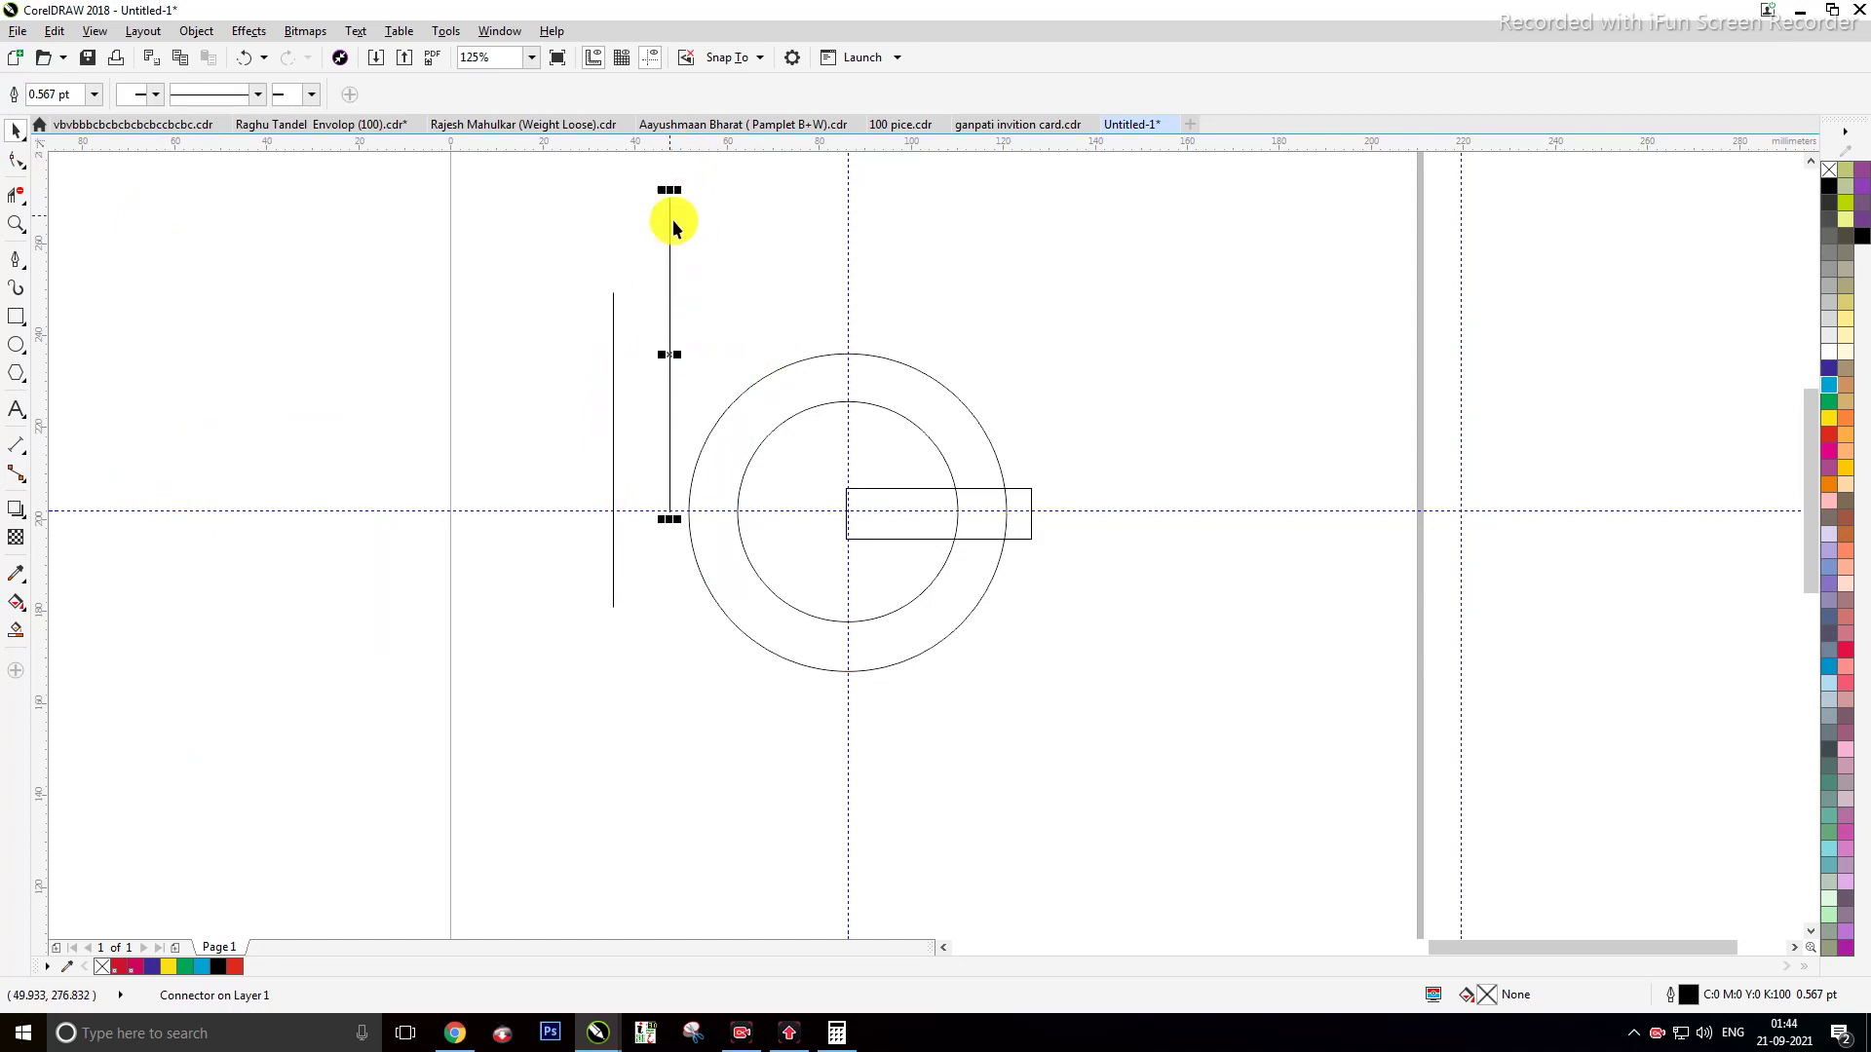
{"action": "left_click", "coordinate": [671, 346]}
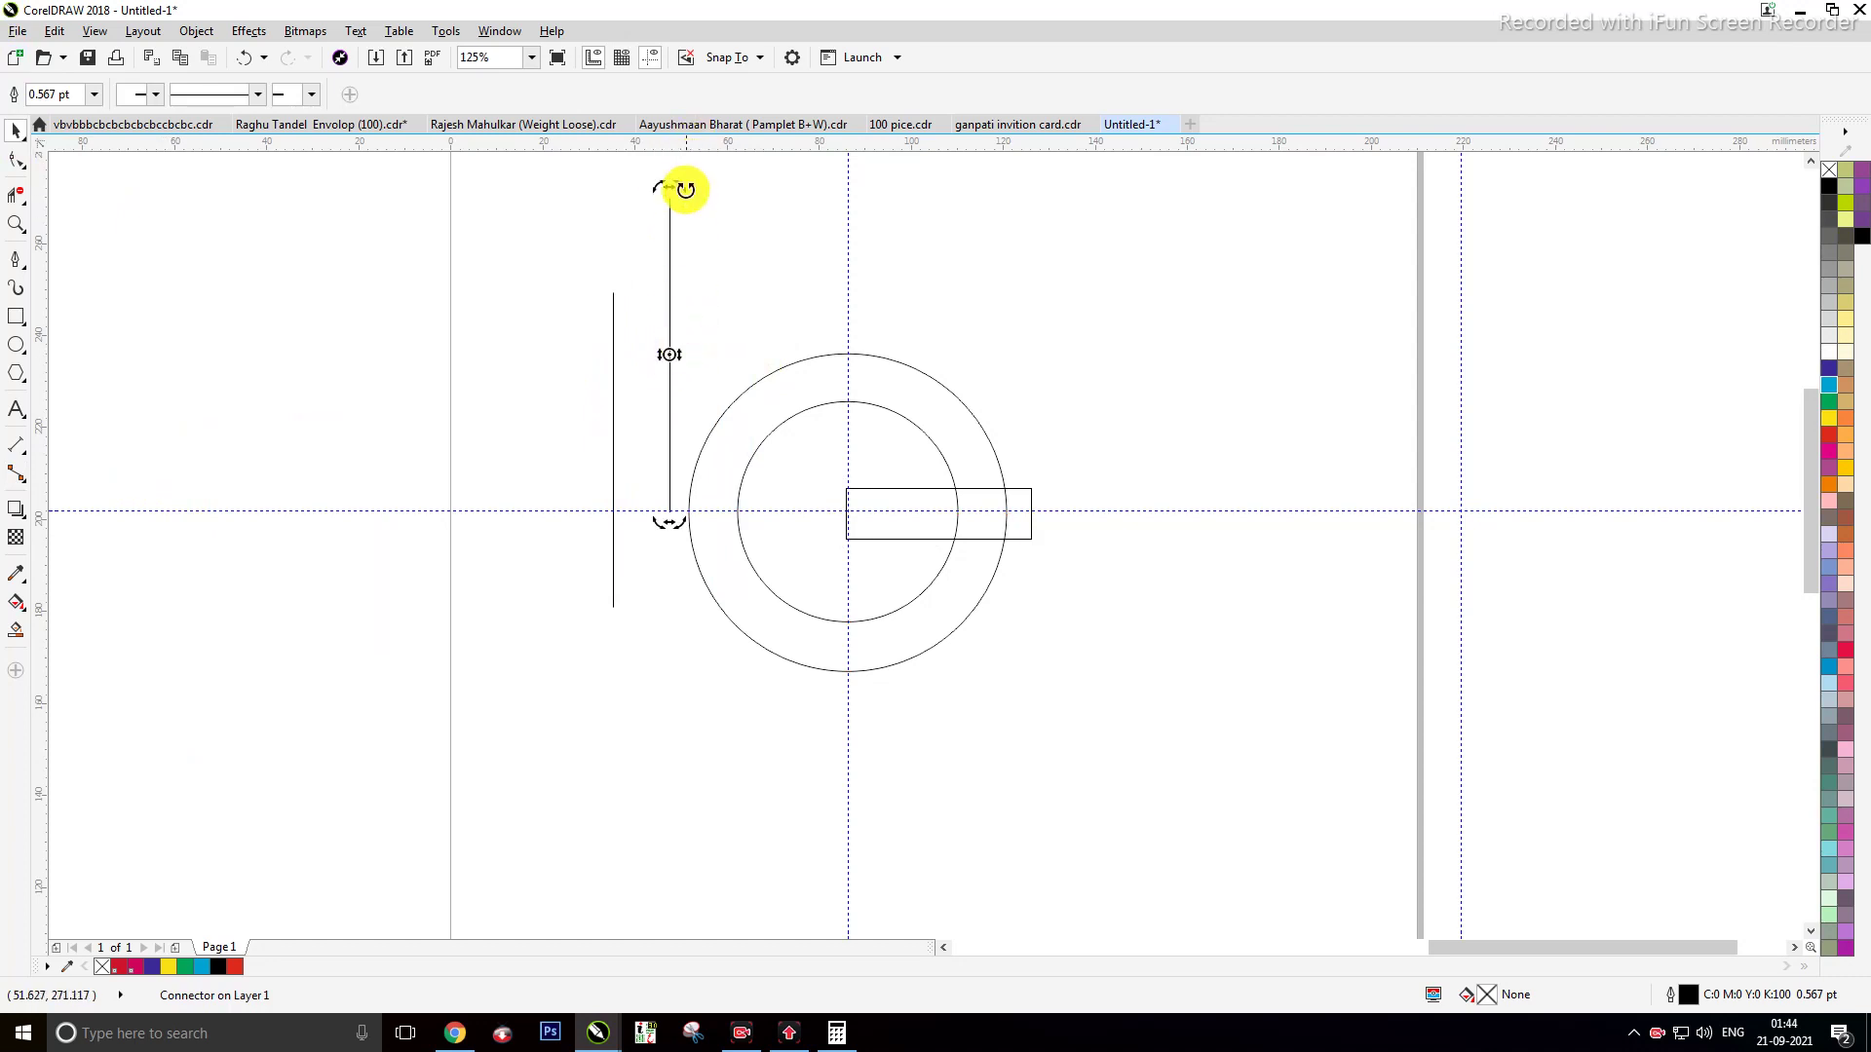
{"action": "left_click_drag", "start_coordinate": [682, 188], "coordinate": [769, 206]}
{"action": "left_click", "coordinate": [741, 372]}
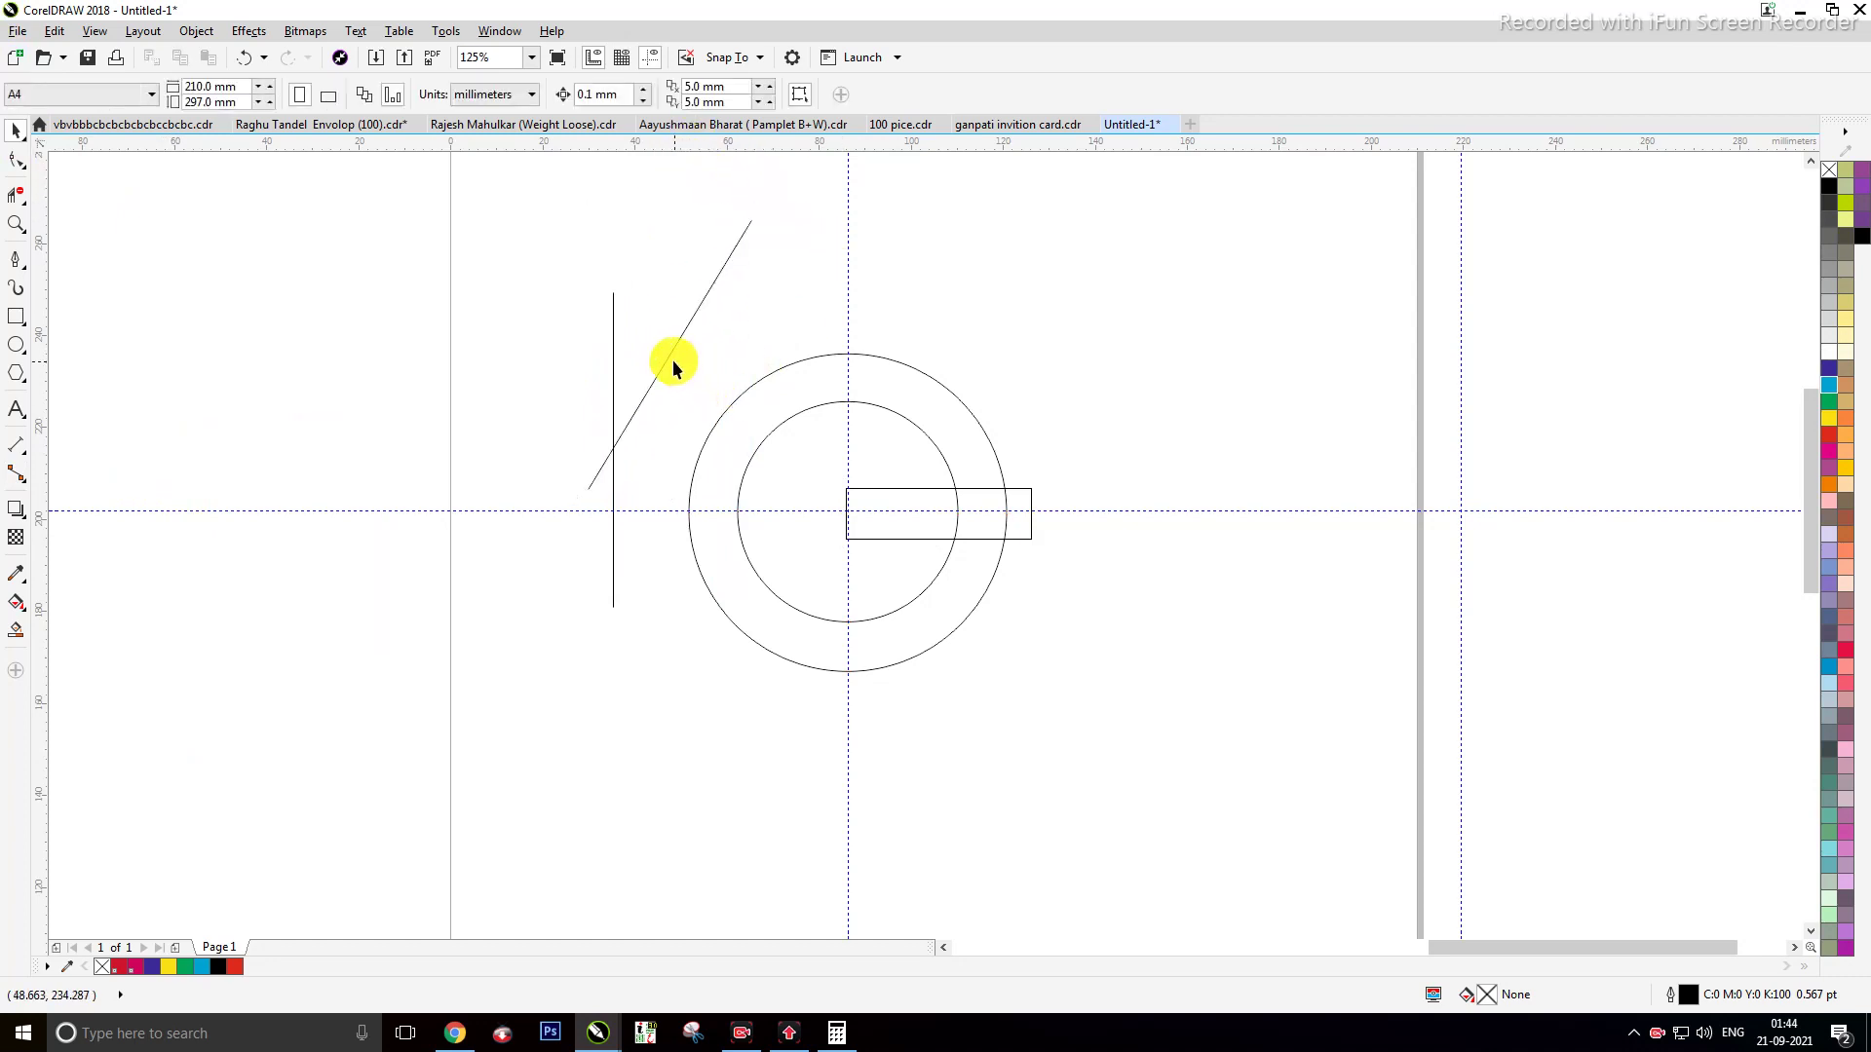
{"action": "left_click_drag", "start_coordinate": [667, 356], "coordinate": [853, 487]}
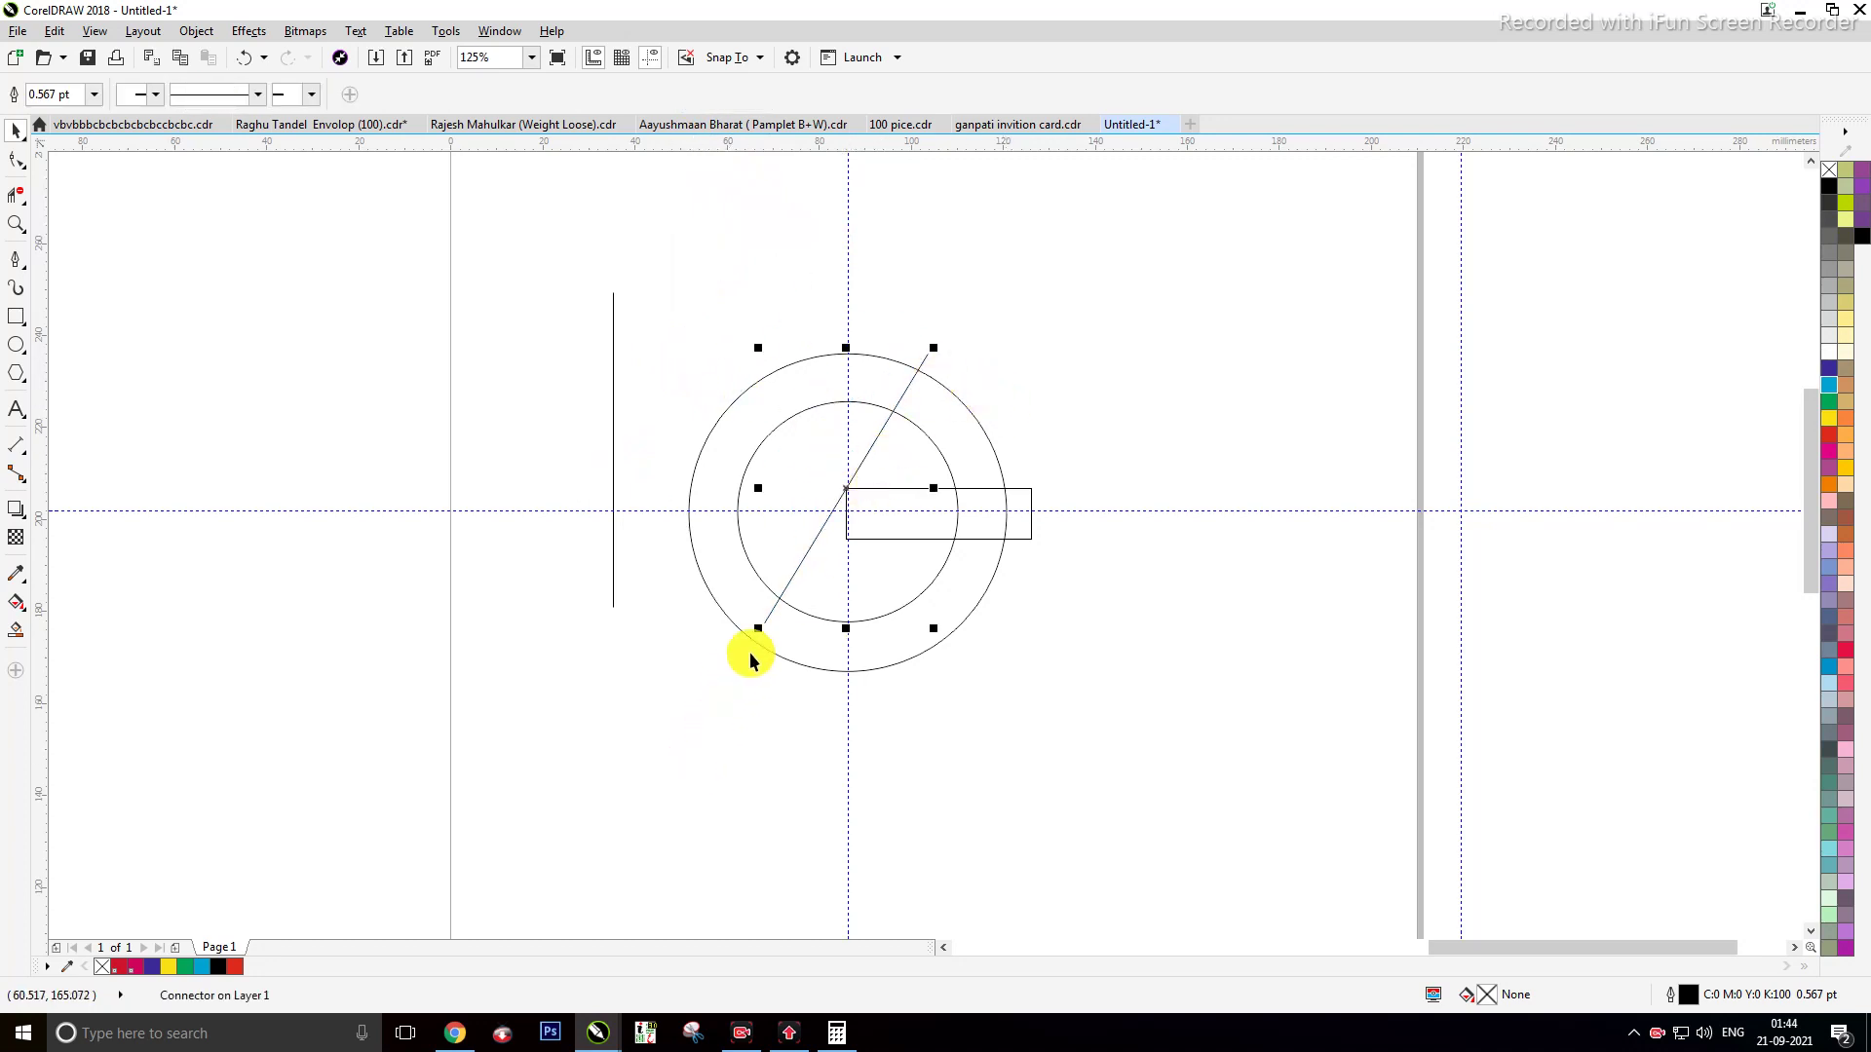
{"action": "left_click_drag", "start_coordinate": [758, 627], "coordinate": [735, 666]}
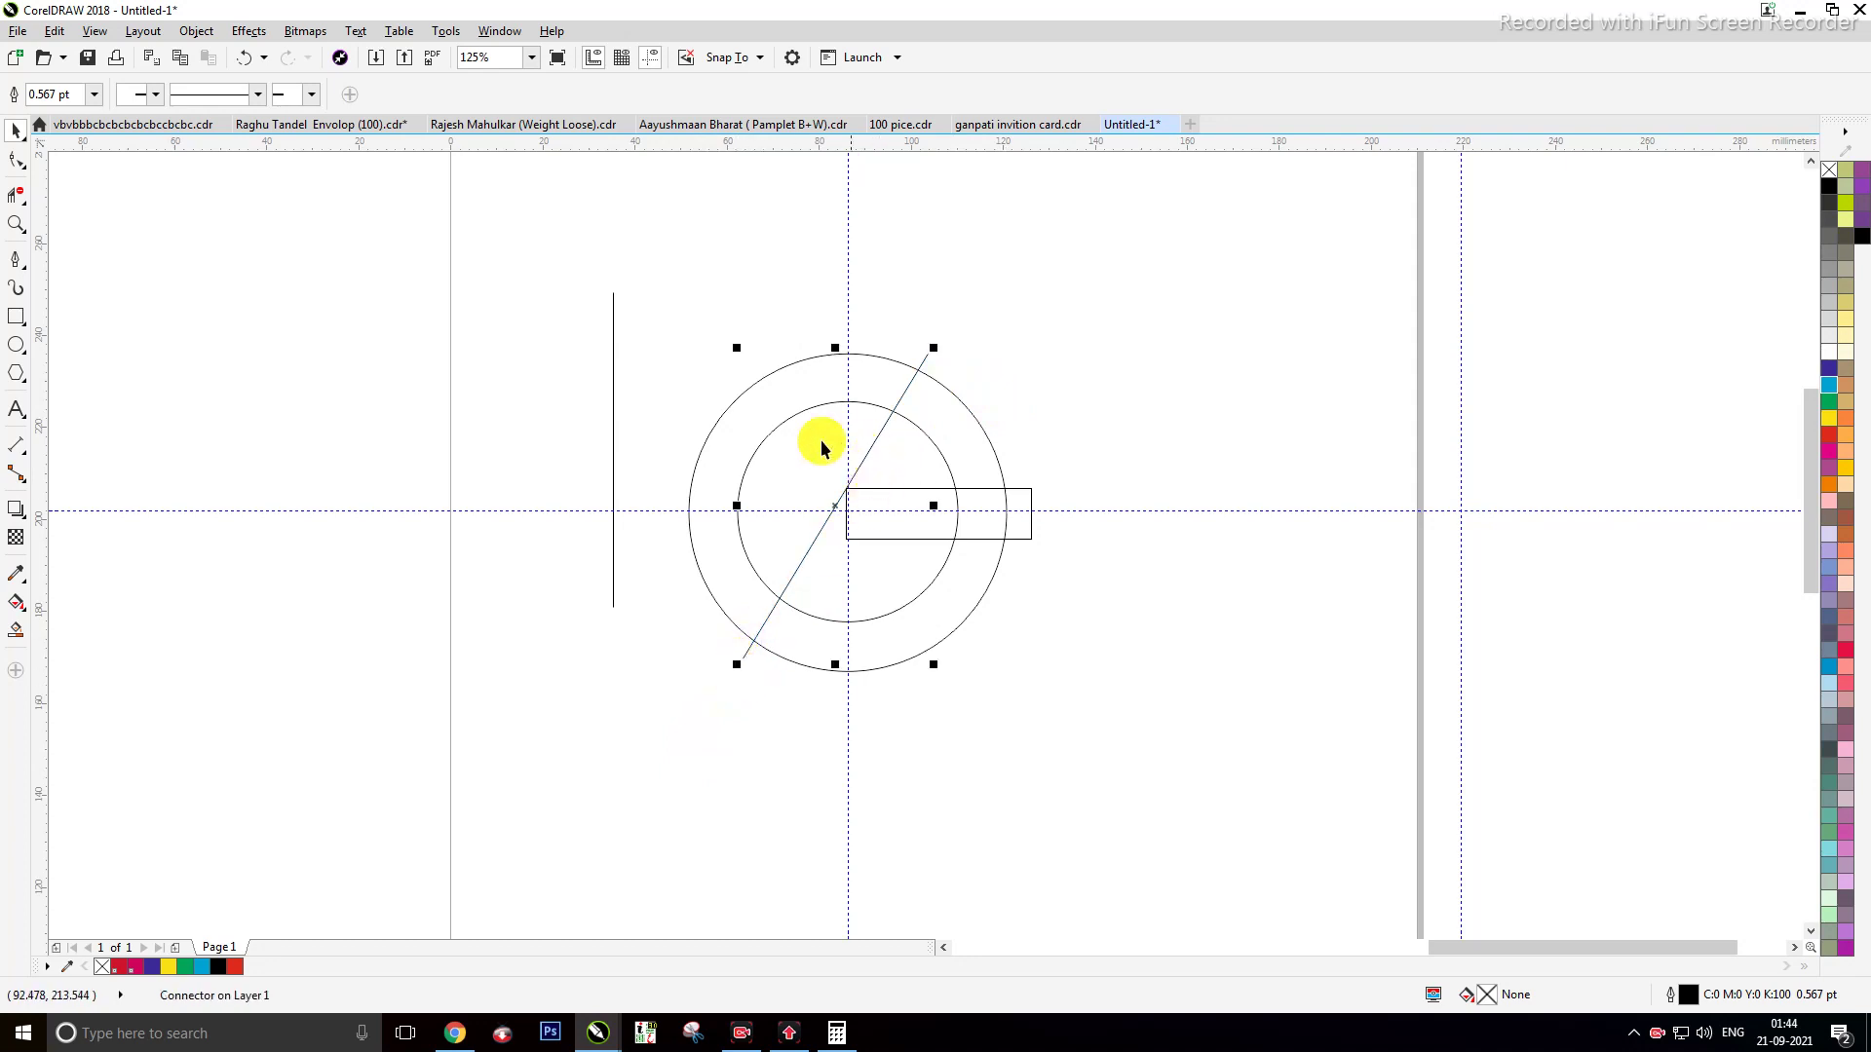
Step: Rotate the remaining vertical line counterclockwise so that it slants from upper left to lower right
{"action": "key", "text": "F10"}
{"action": "left_click", "coordinate": [612, 455]}
{"action": "left_click", "coordinate": [663, 351]}
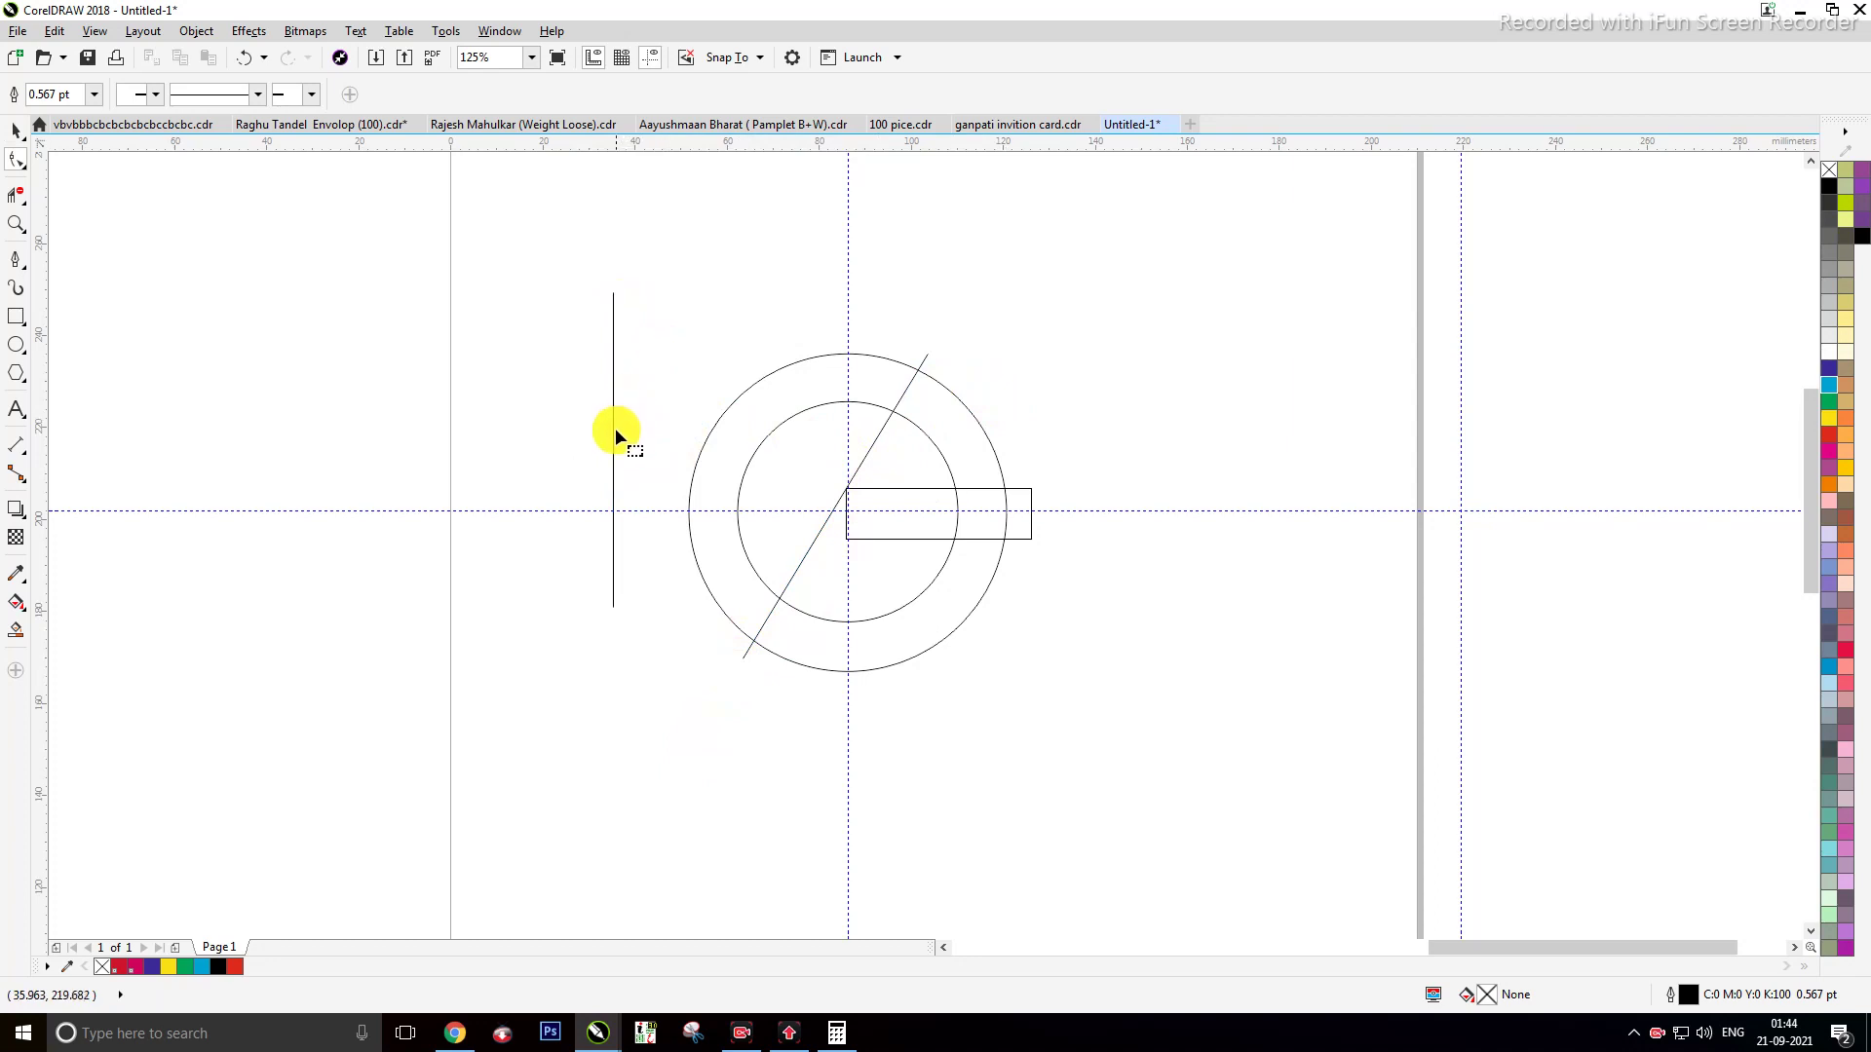
{"action": "left_click", "coordinate": [611, 437]}
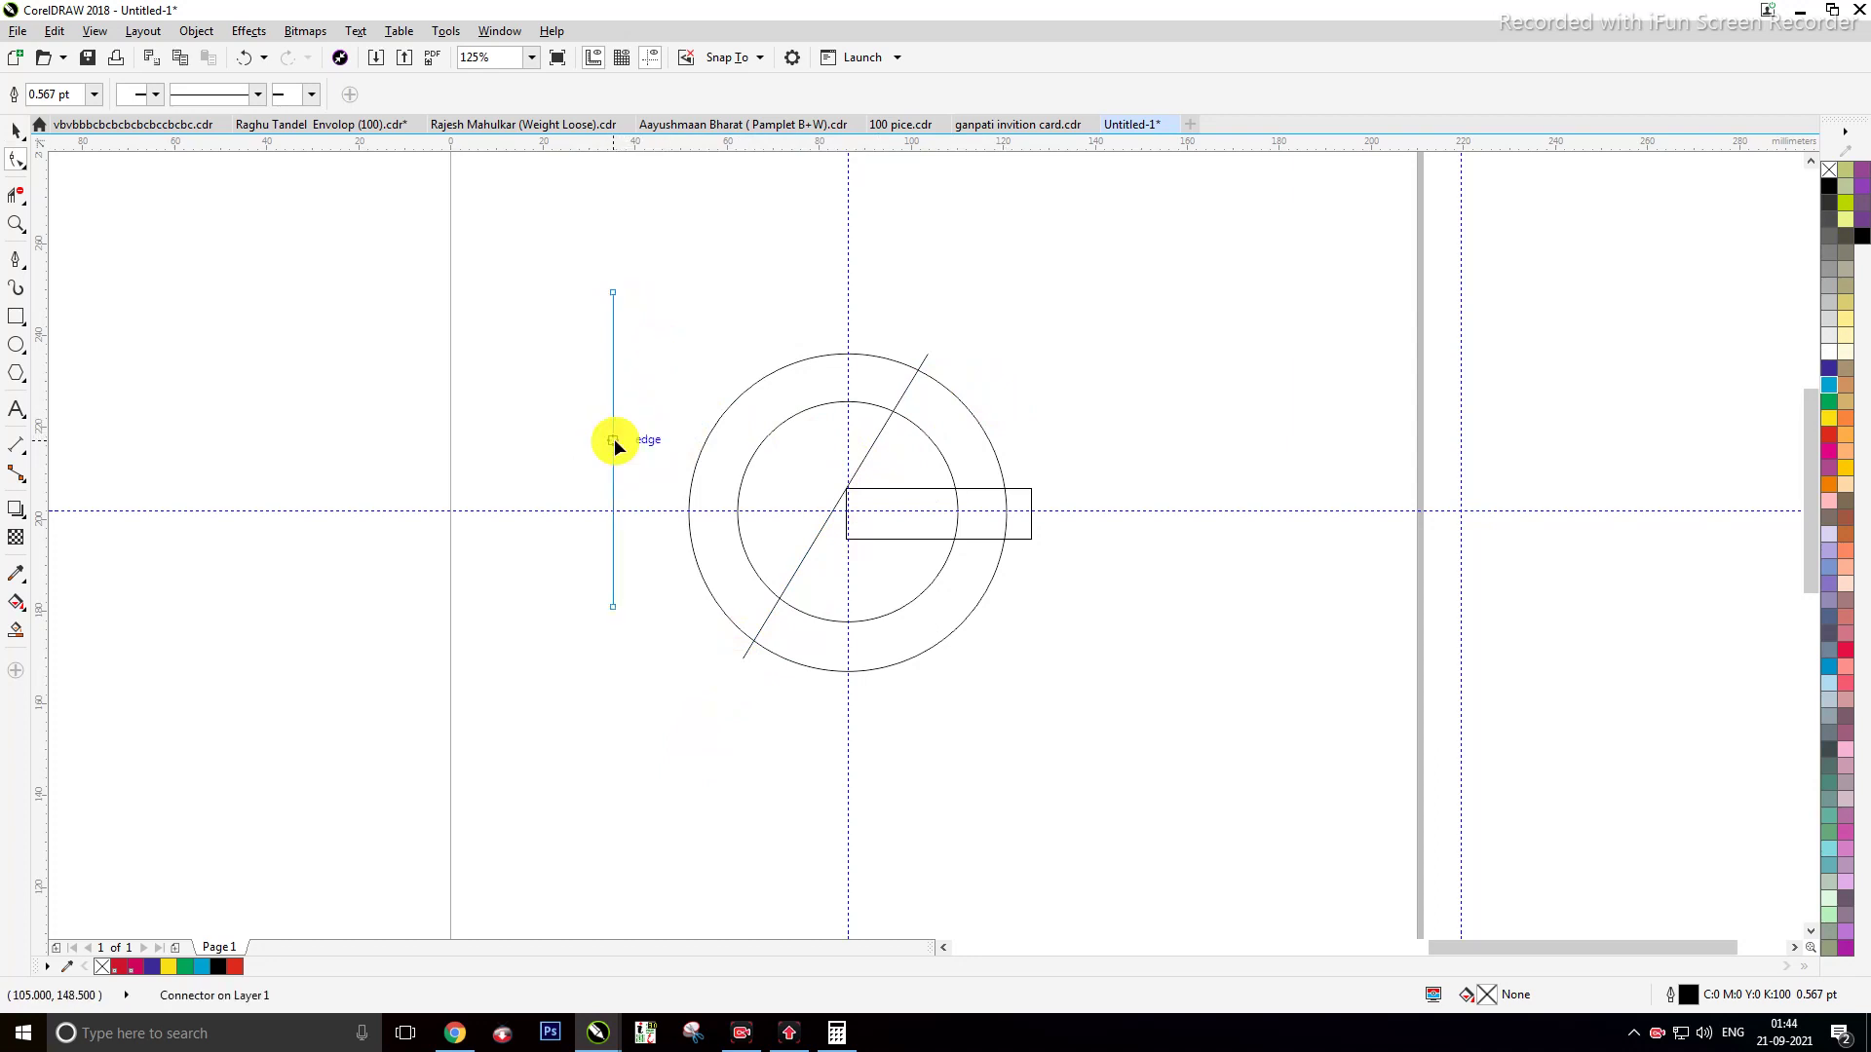
{"action": "left_click", "coordinate": [20, 131]}
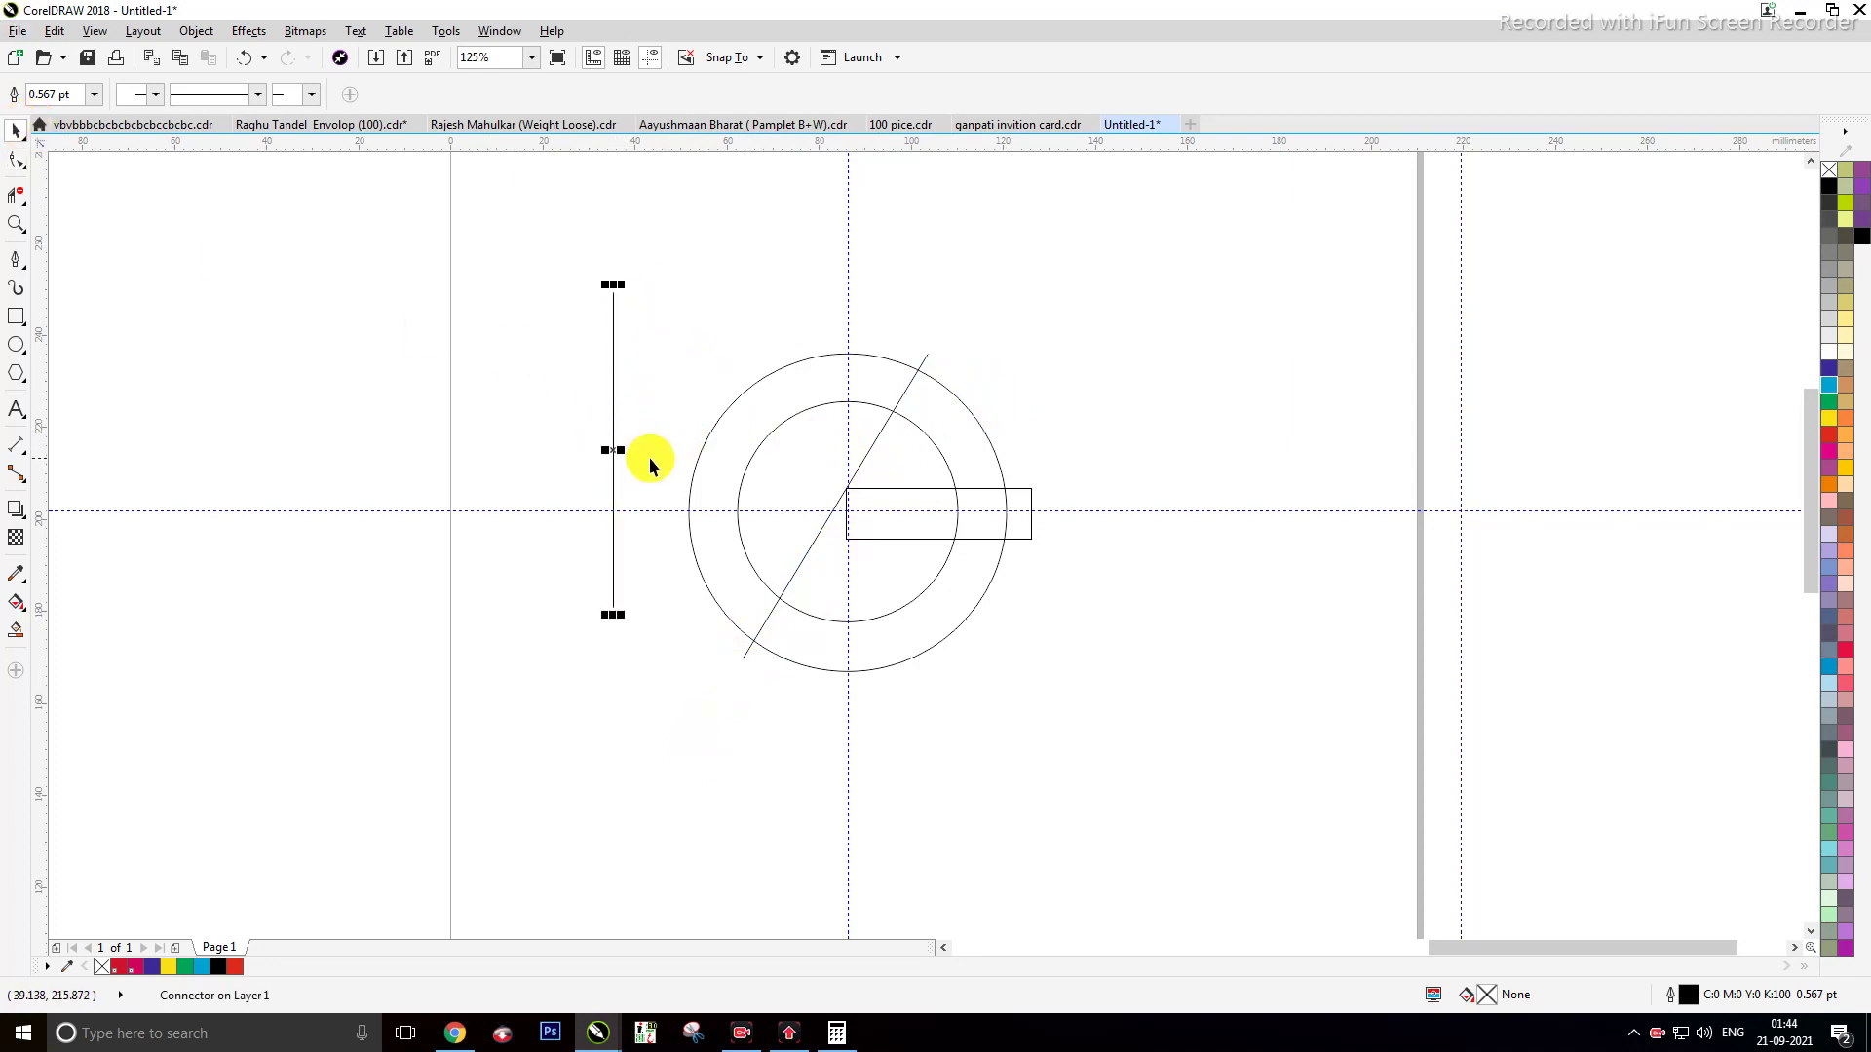
{"action": "left_click", "coordinate": [618, 448]}
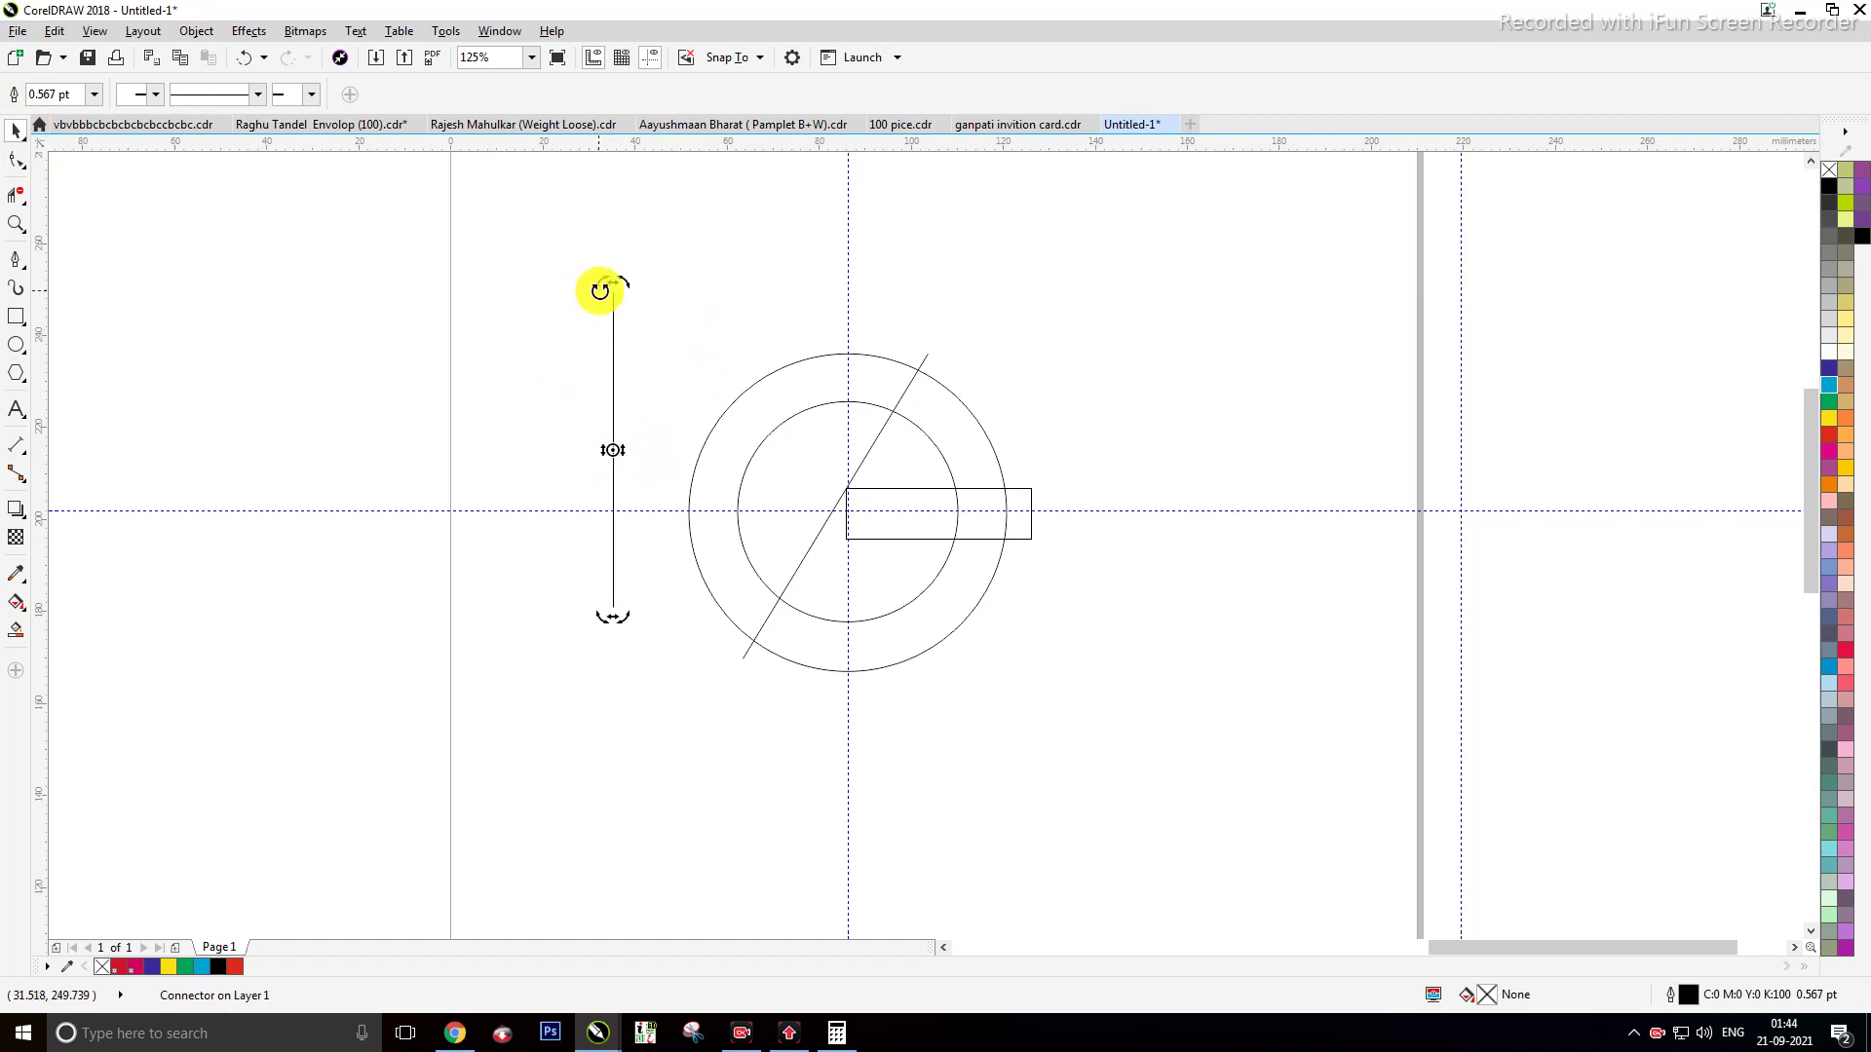
{"action": "left_click_drag", "start_coordinate": [612, 283], "coordinate": [540, 292]}
{"action": "key", "text": "Escape"}
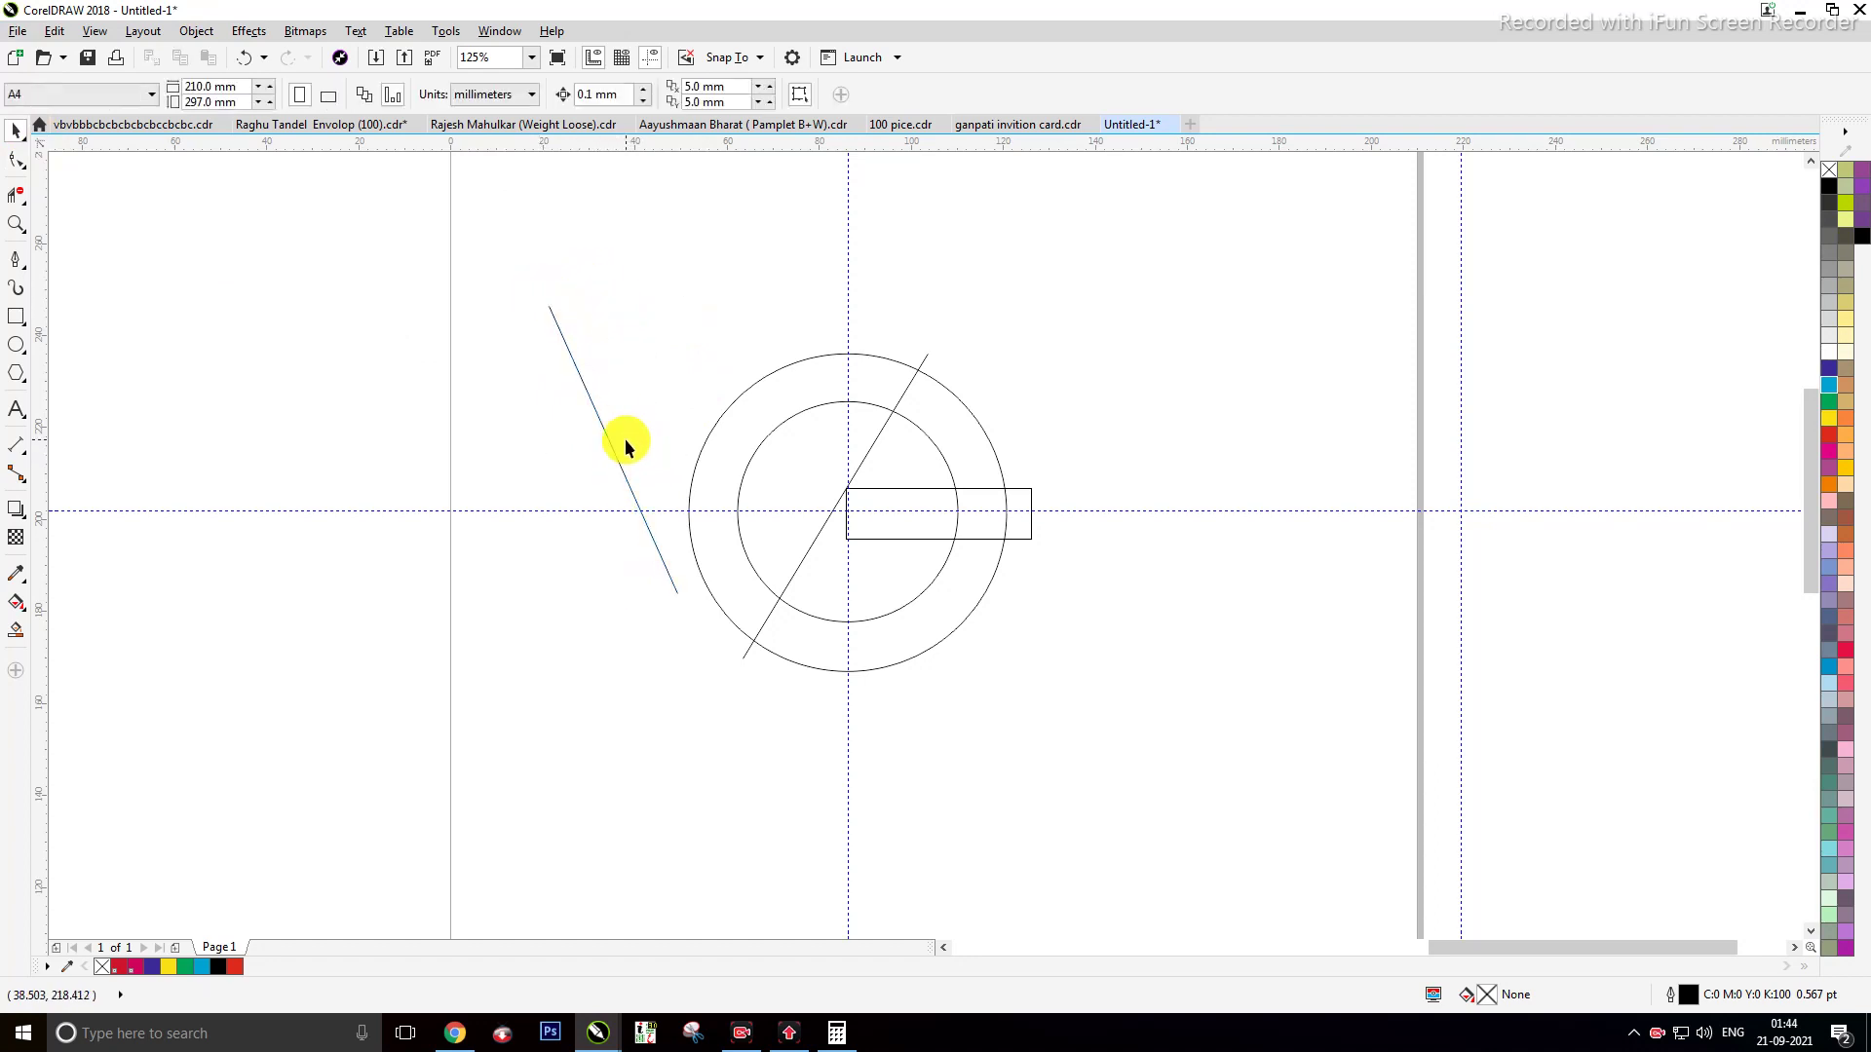
Step: Move the slanted line across the circles to cross the other diagonal, extending and slightly rotating it so both ends pass the outer circle
{"action": "left_click_drag", "start_coordinate": [615, 459], "coordinate": [853, 552]}
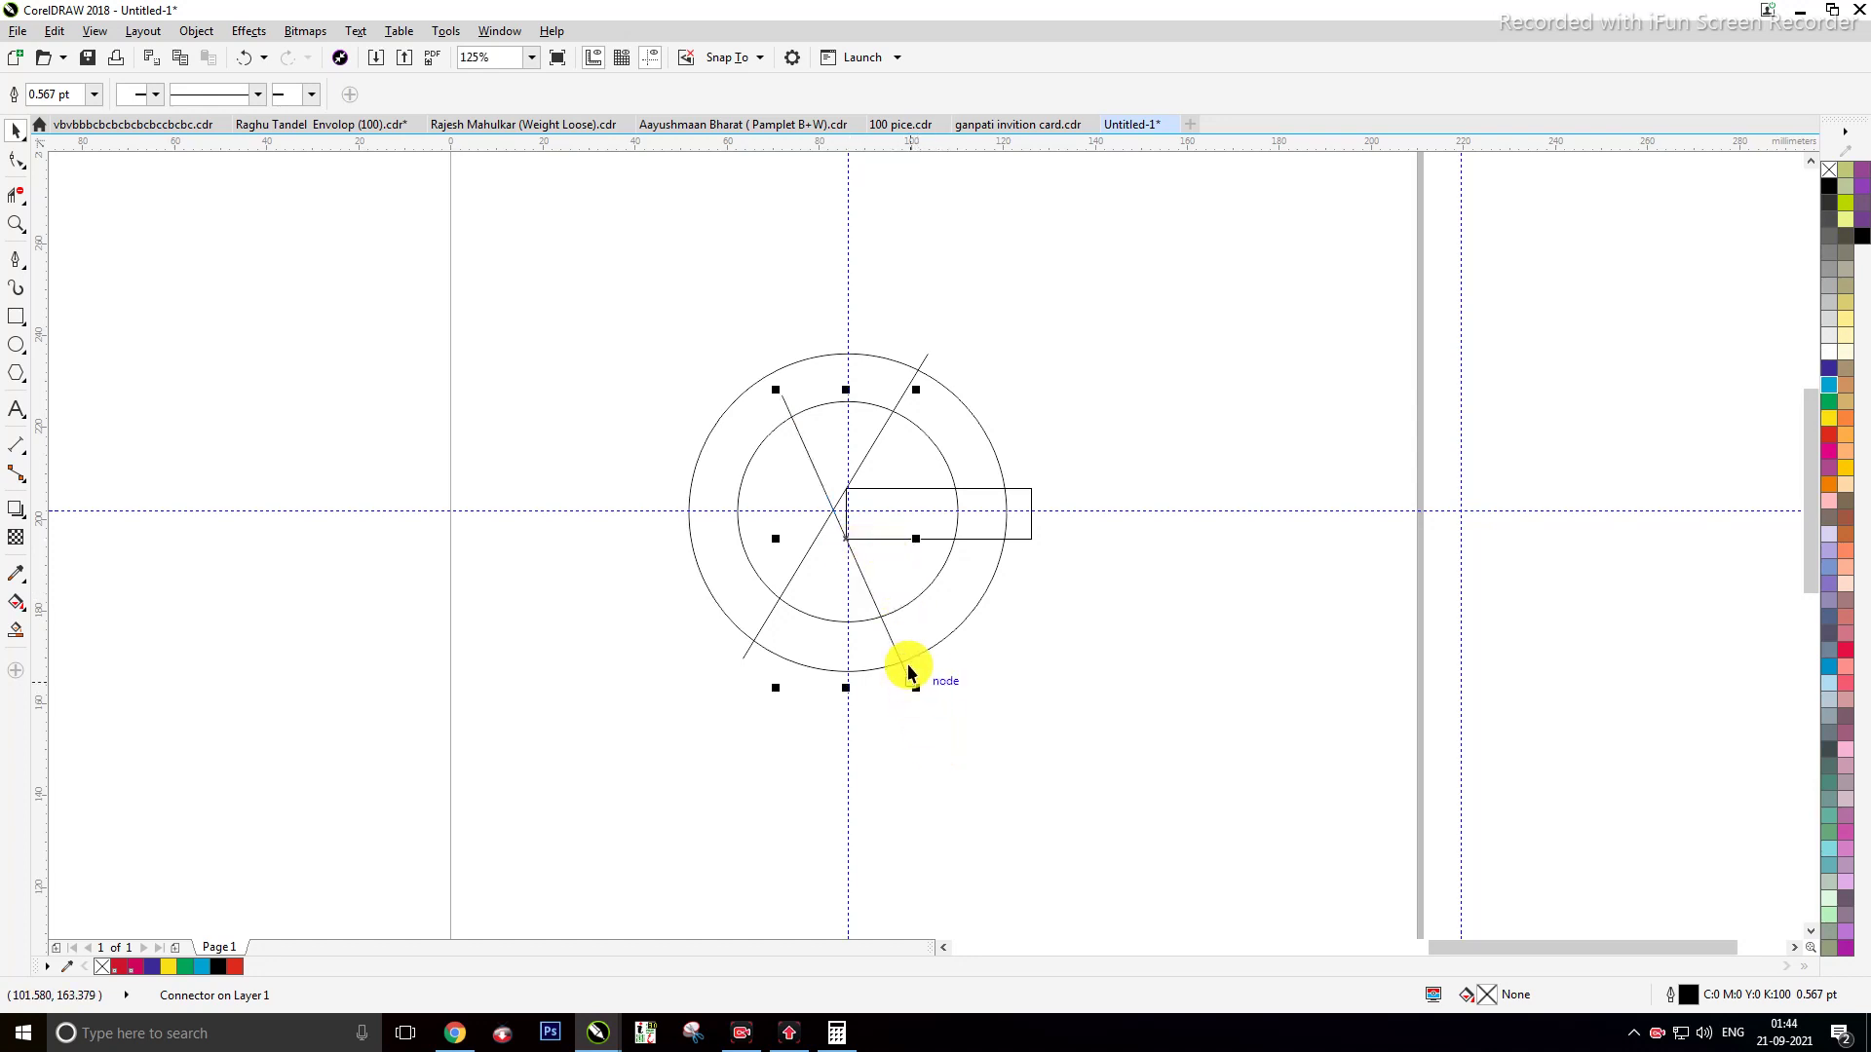
{"action": "left_click_drag", "start_coordinate": [776, 390], "coordinate": [735, 301]}
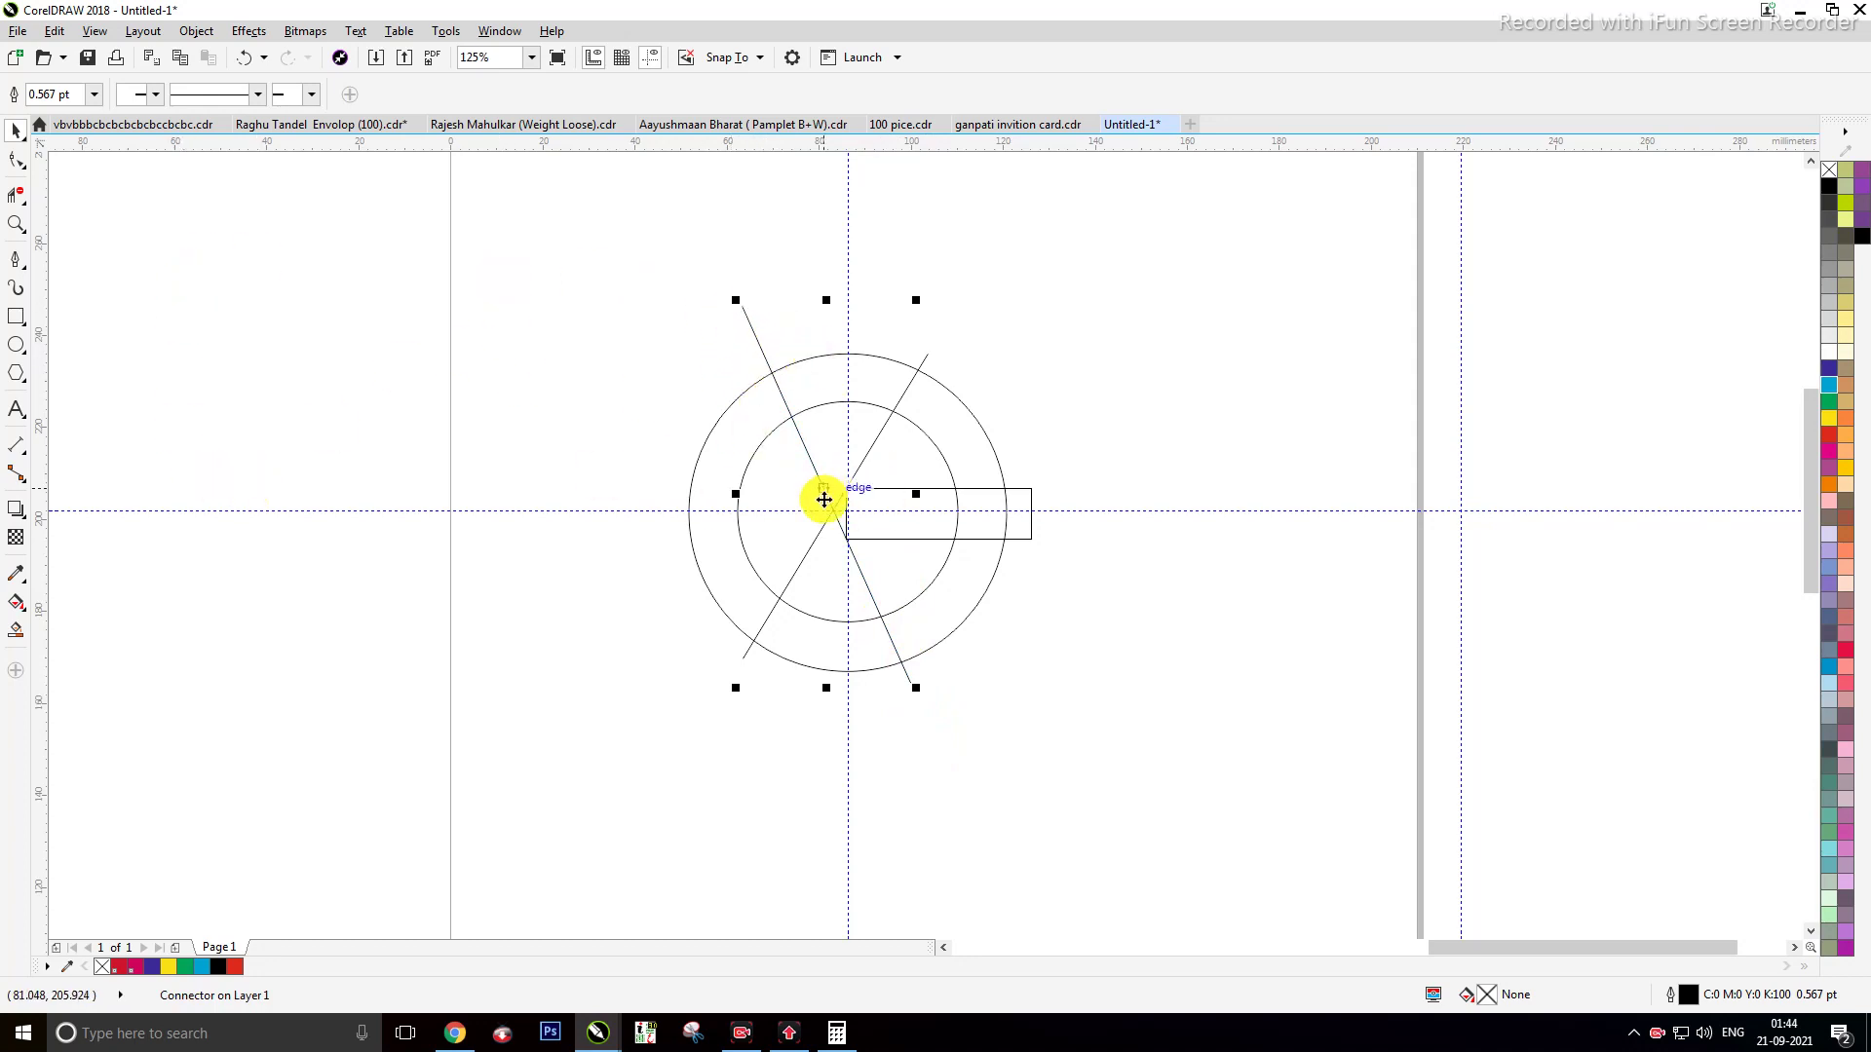
{"action": "left_click", "coordinate": [825, 494]}
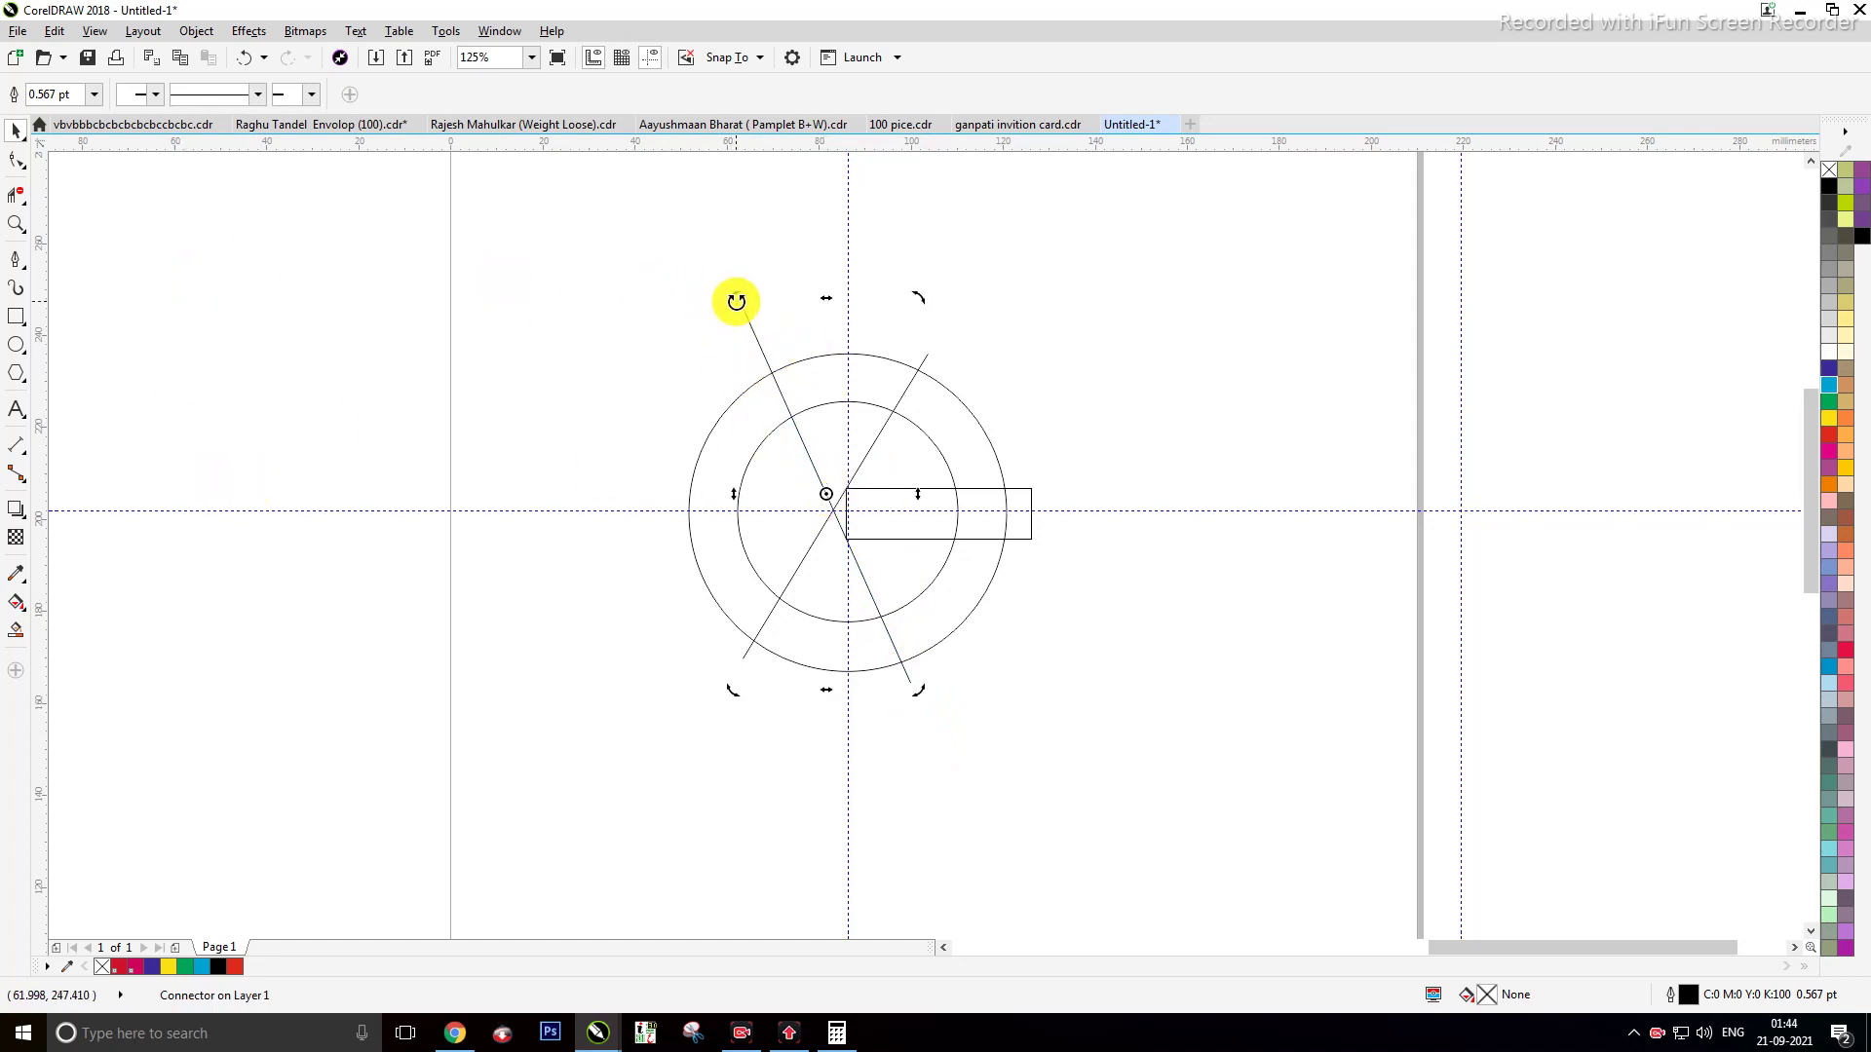
{"action": "mouse_move", "coordinate": [734, 296]}
{"action": "left_mouse_down"}
{"action": "mouse_move", "coordinate": [693, 308]}
{"action": "mouse_move", "coordinate": [705, 242]}
{"action": "left_mouse_up"}
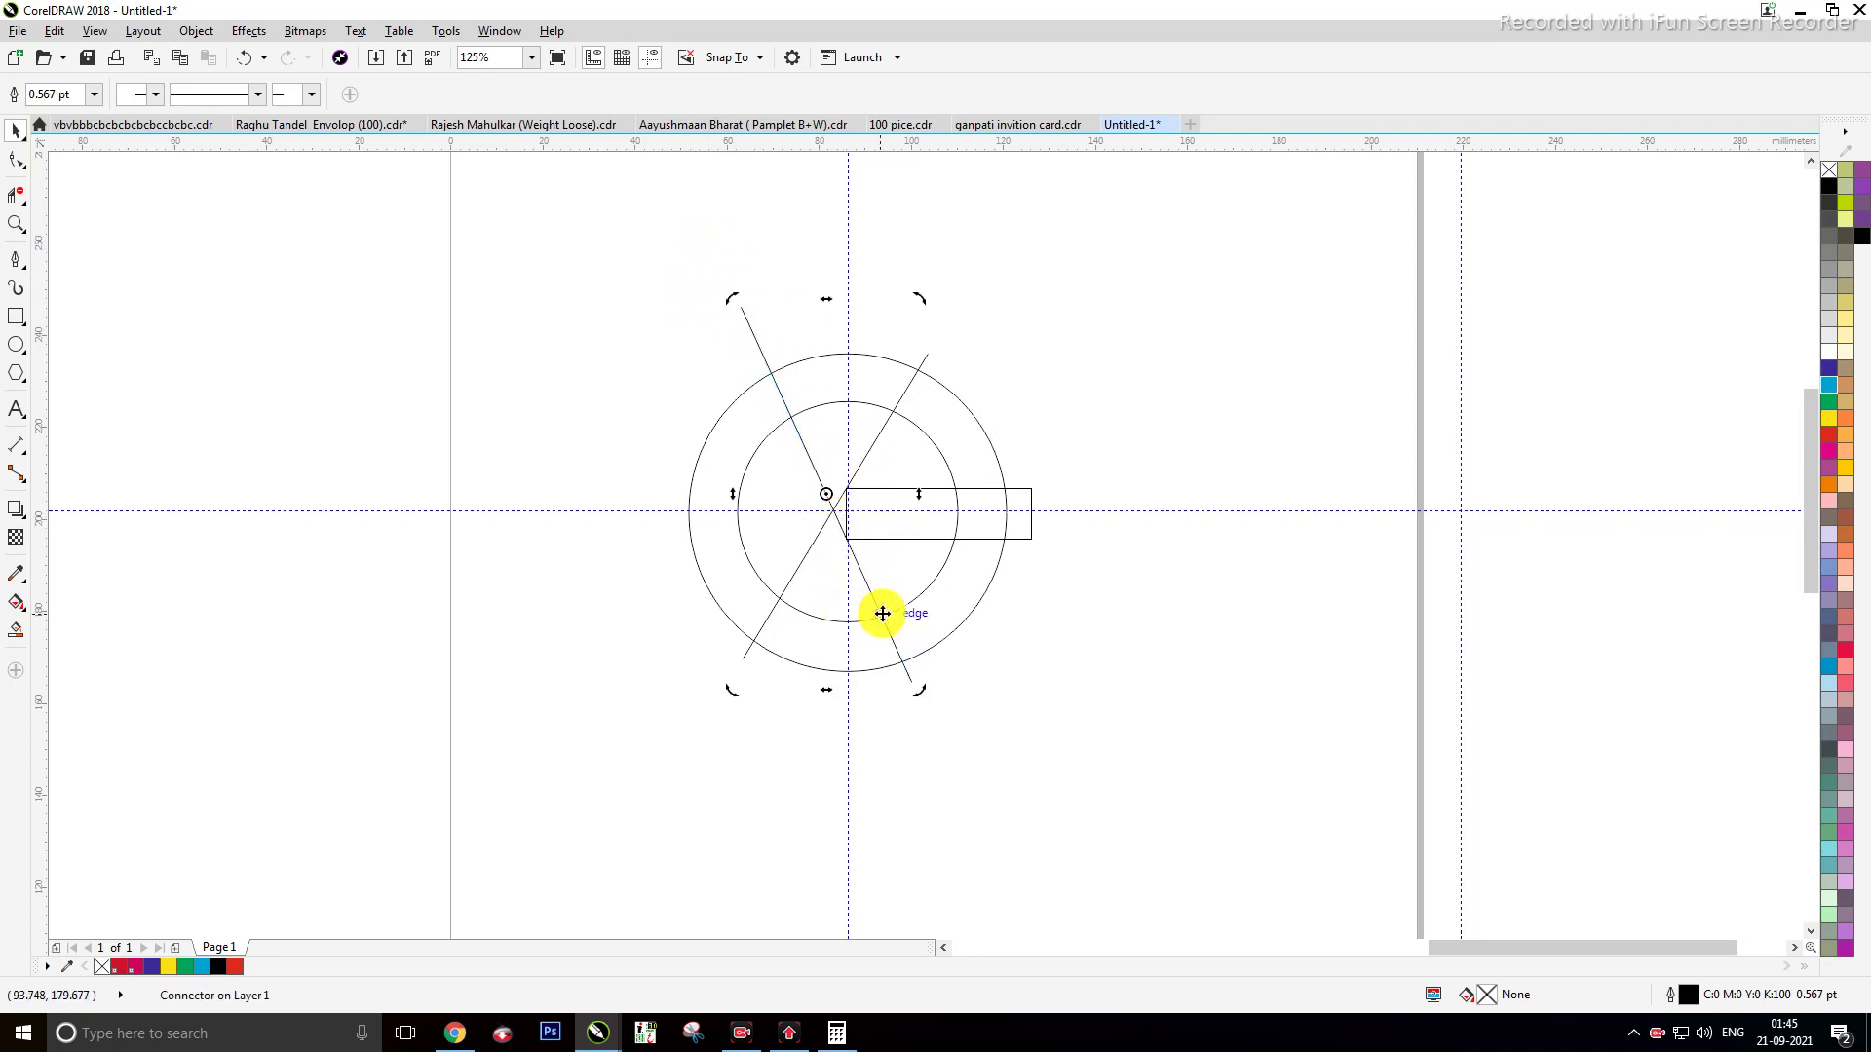
Step: Smart Fill the upper ring segment between the two diagonals with red PANTONE 186 C and a Rubine Red outline
{"action": "scroll", "coordinate": [882, 614], "scroll_direction": "up", "scroll_amount": 2}
{"action": "scroll", "coordinate": [883, 614], "scroll_direction": "down", "scroll_amount": 2}
{"action": "left_click", "coordinate": [1146, 428]}
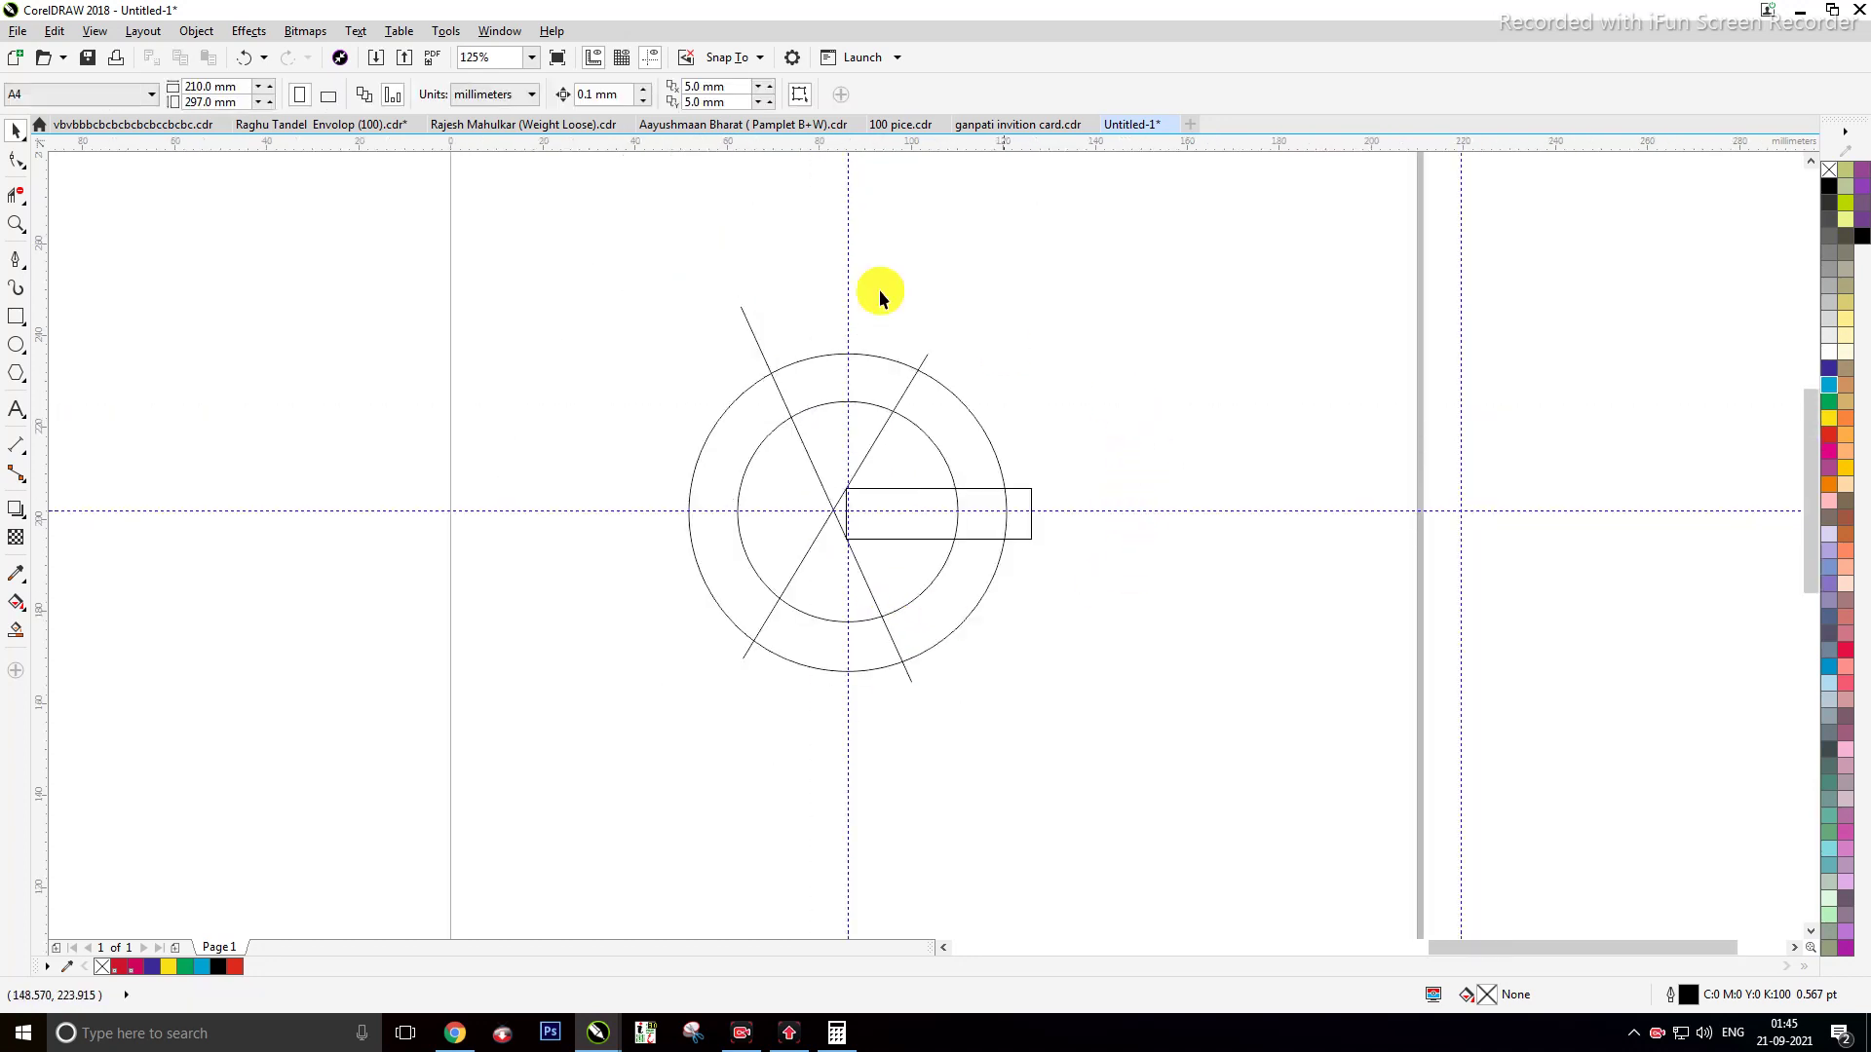
{"action": "left_click", "coordinate": [16, 630]}
{"action": "left_click", "coordinate": [835, 375]}
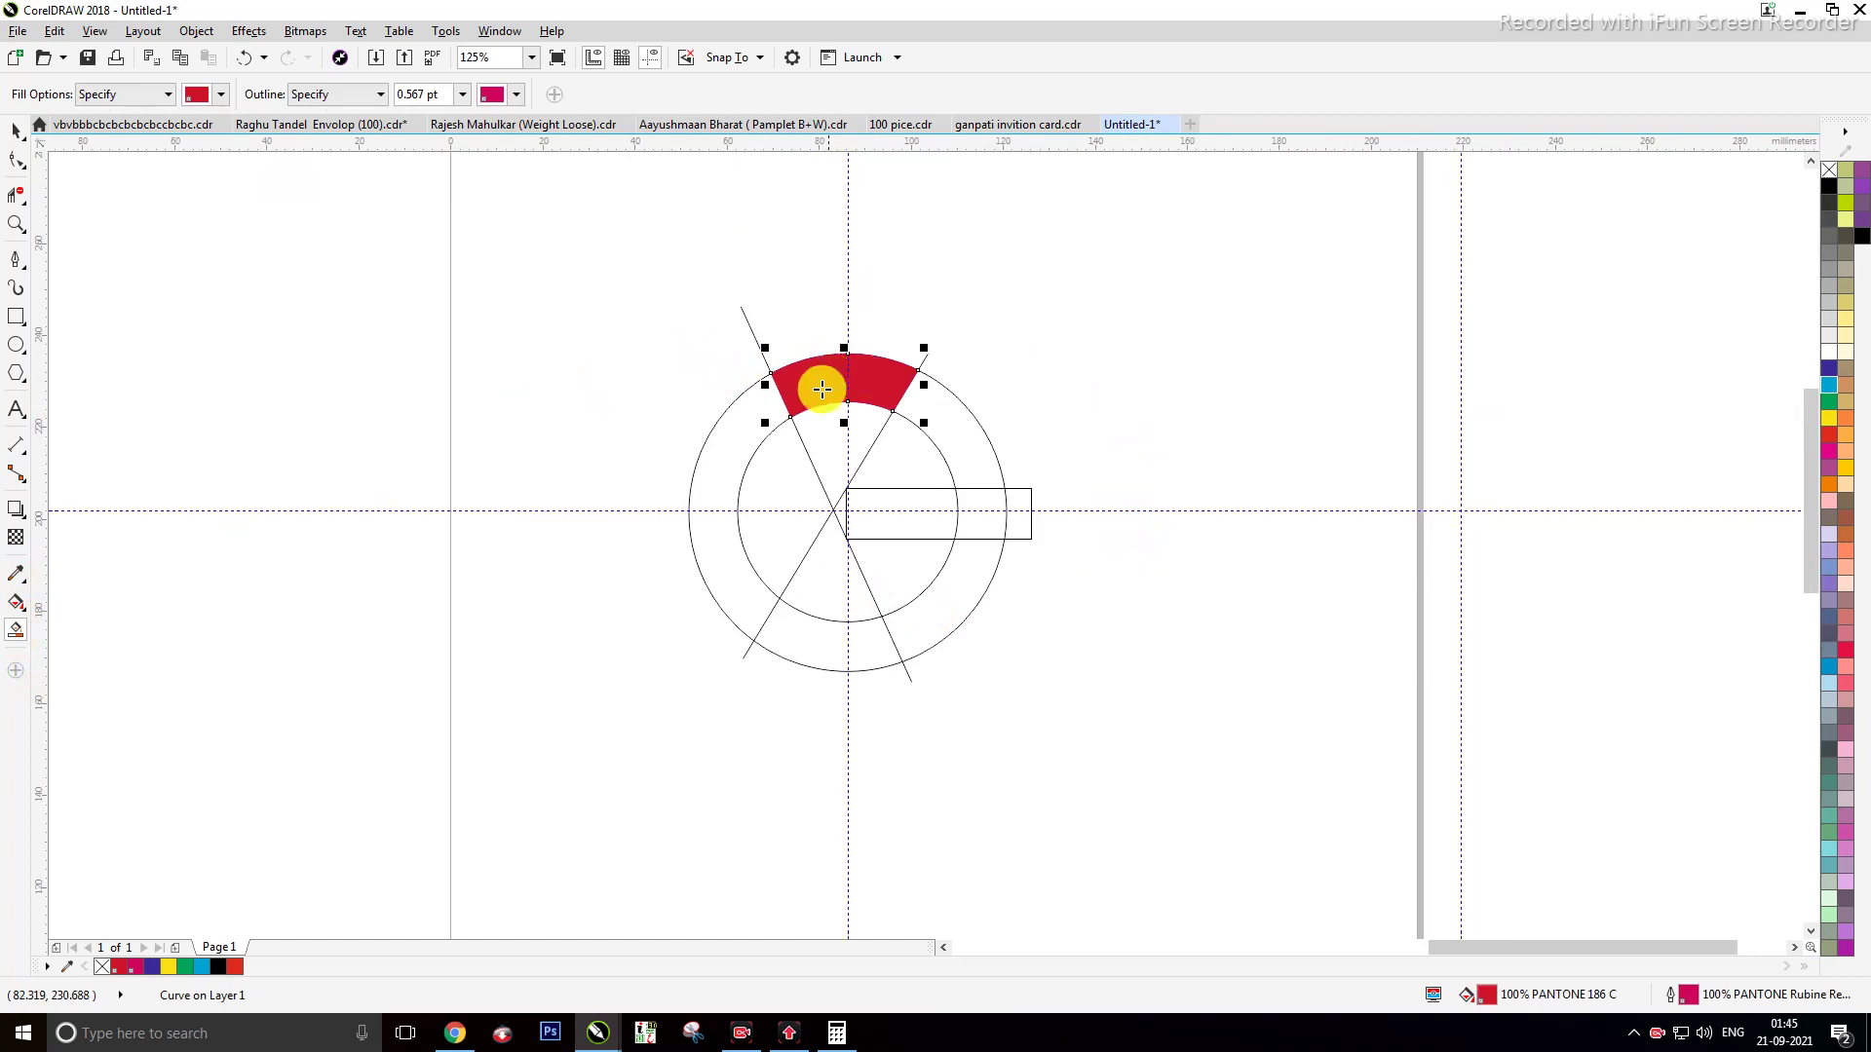
Step: Smart Fill the left ring segment and recolour it yellow, and fill the bottom segment between the diagonals and recolour it green
{"action": "left_click", "coordinate": [733, 450]}
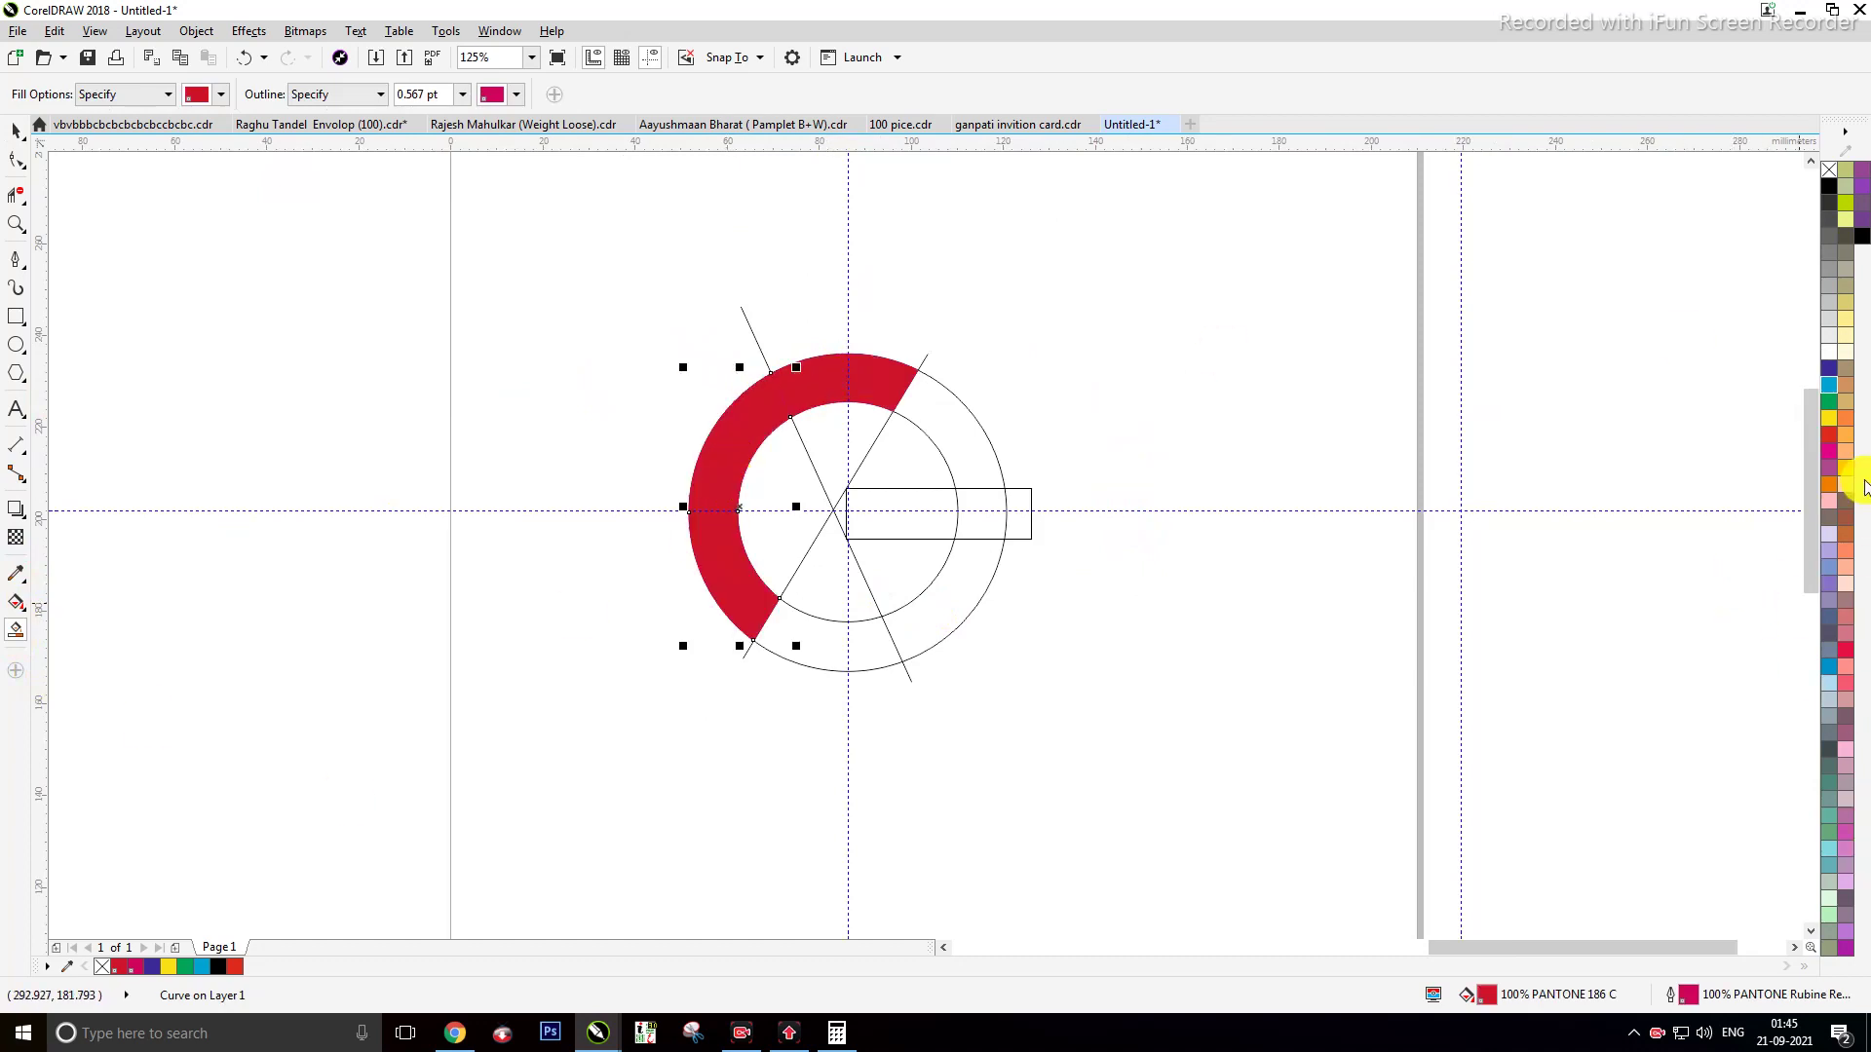
{"action": "left_click", "coordinate": [1829, 417]}
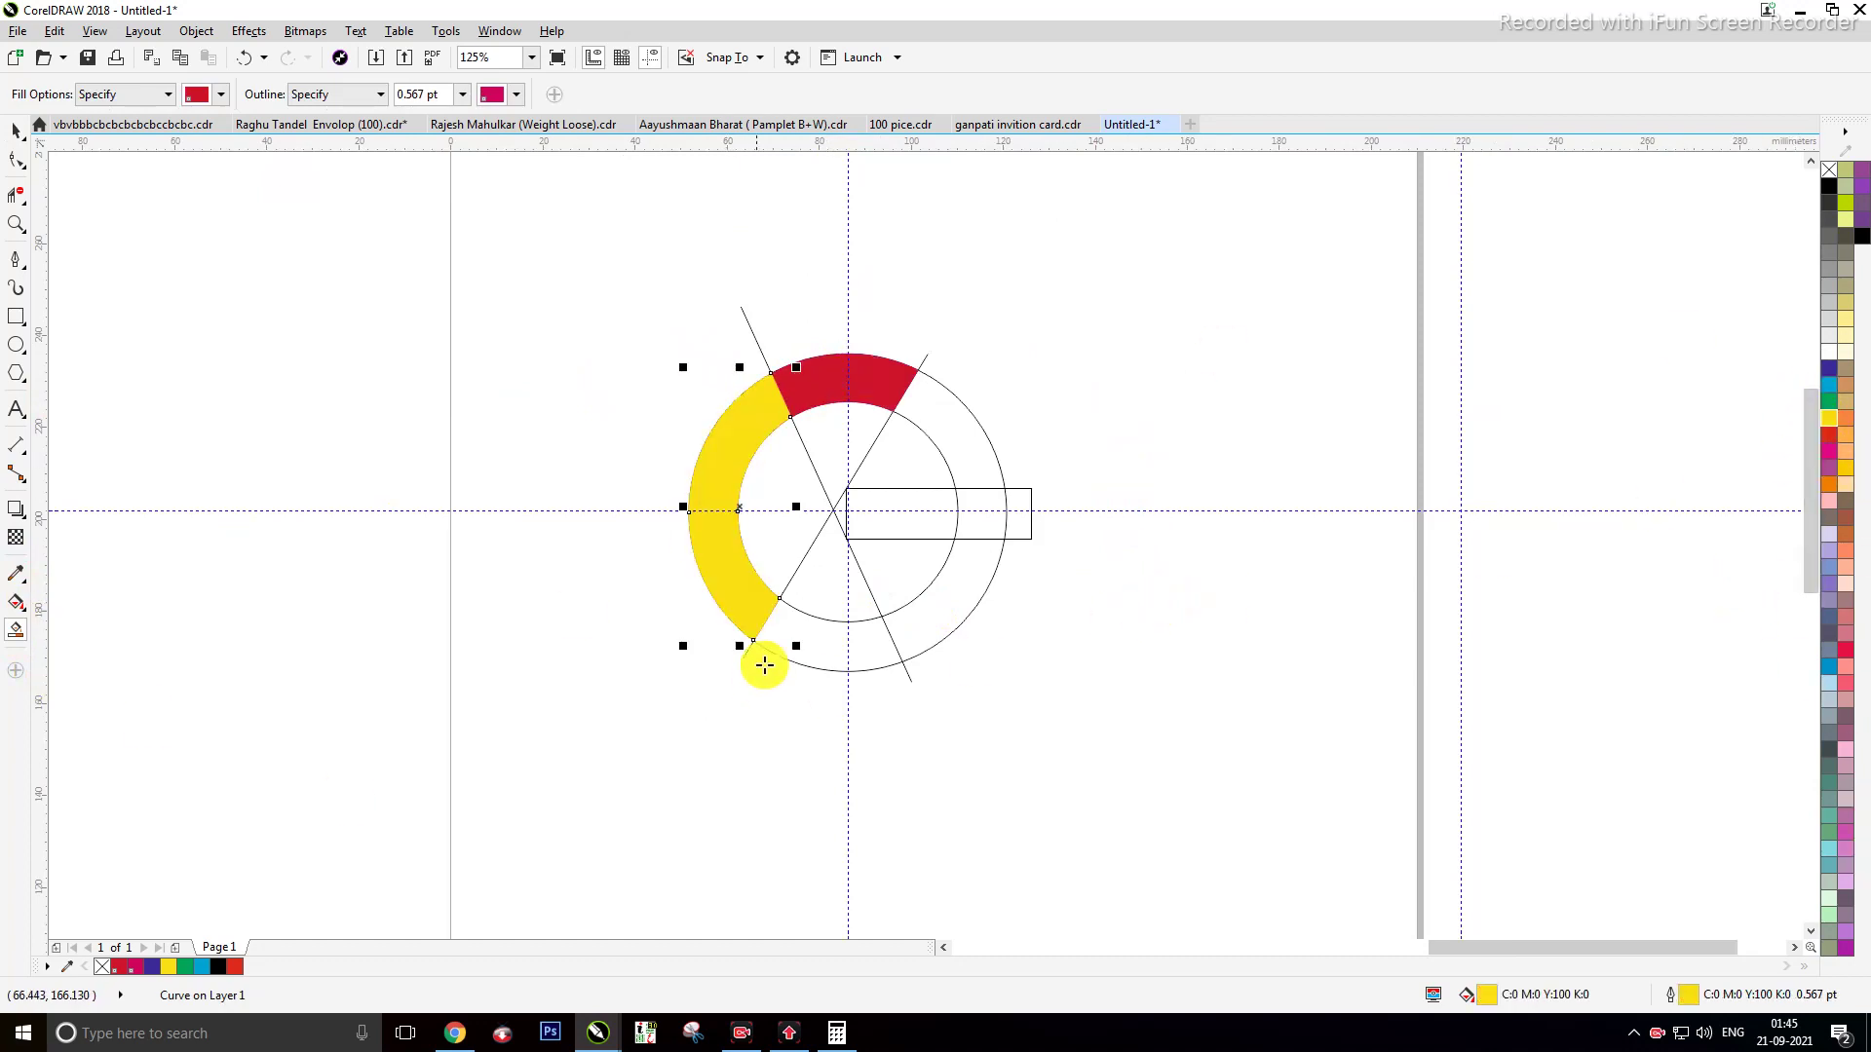
{"action": "left_click", "coordinate": [812, 643]}
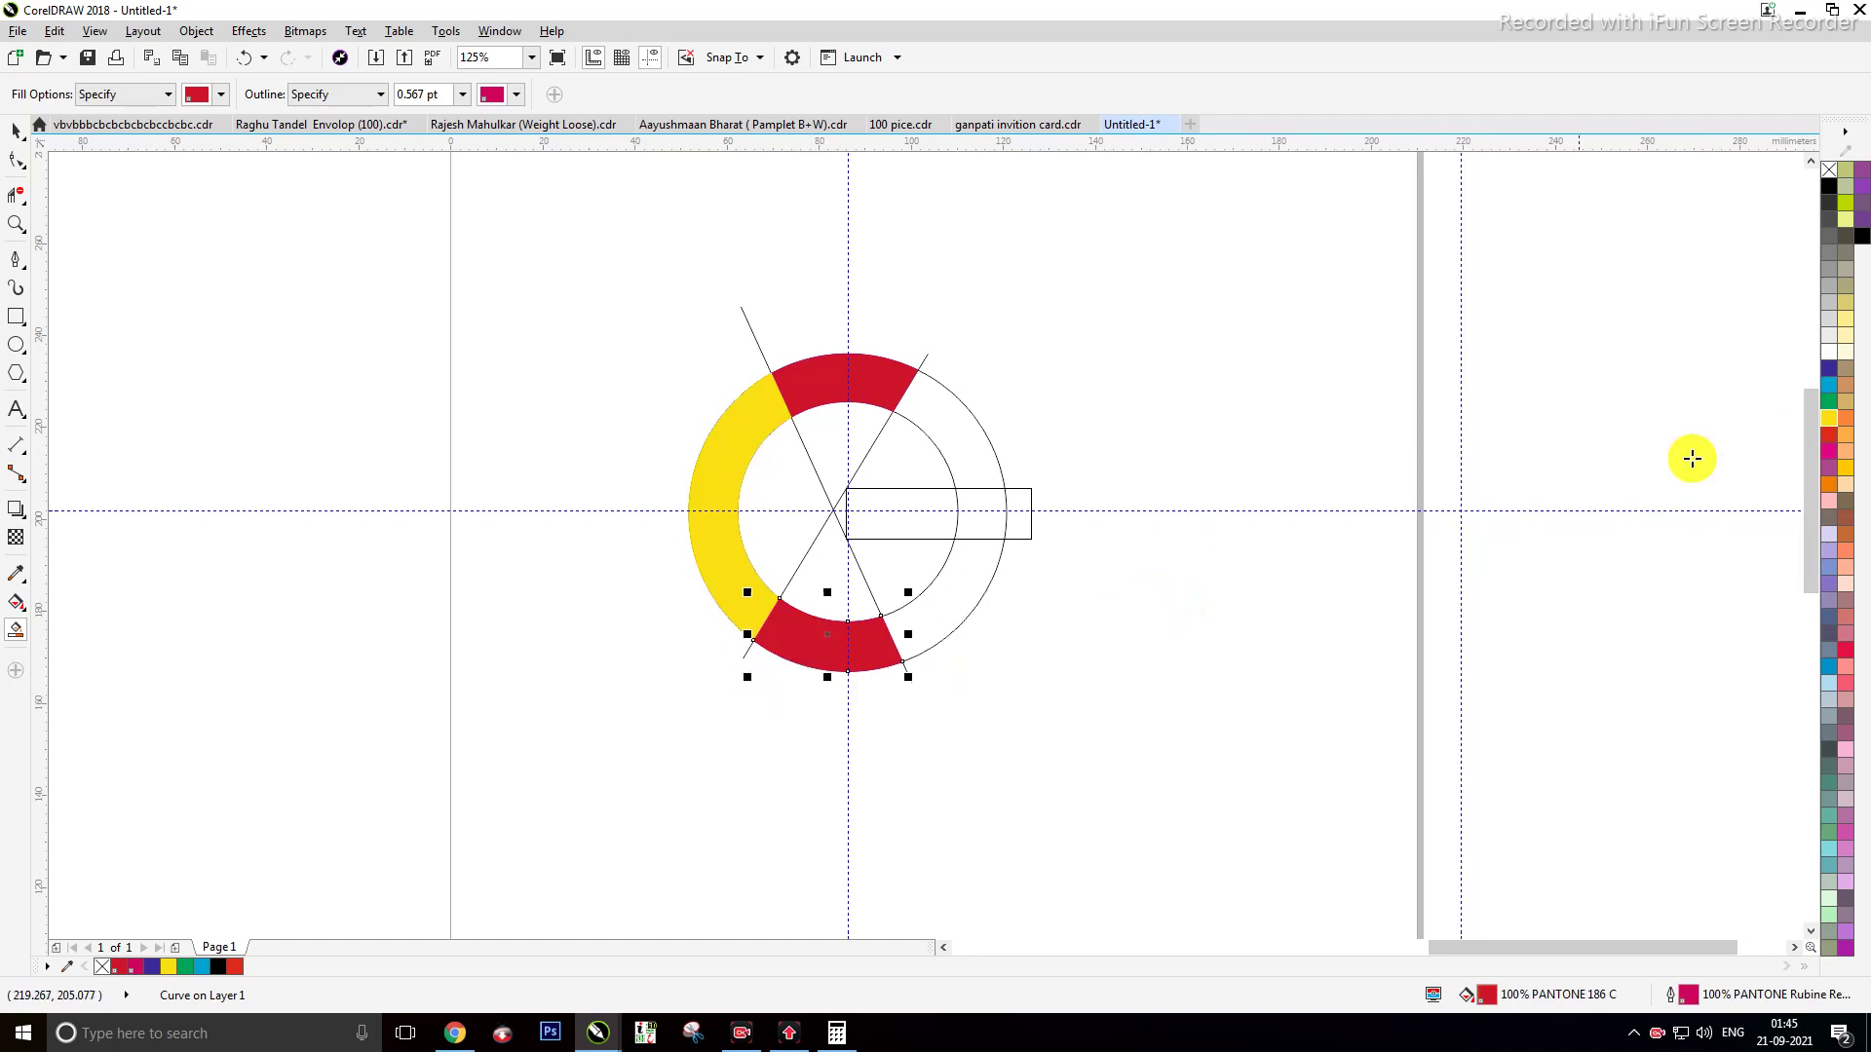
{"action": "left_click", "coordinate": [1829, 401]}
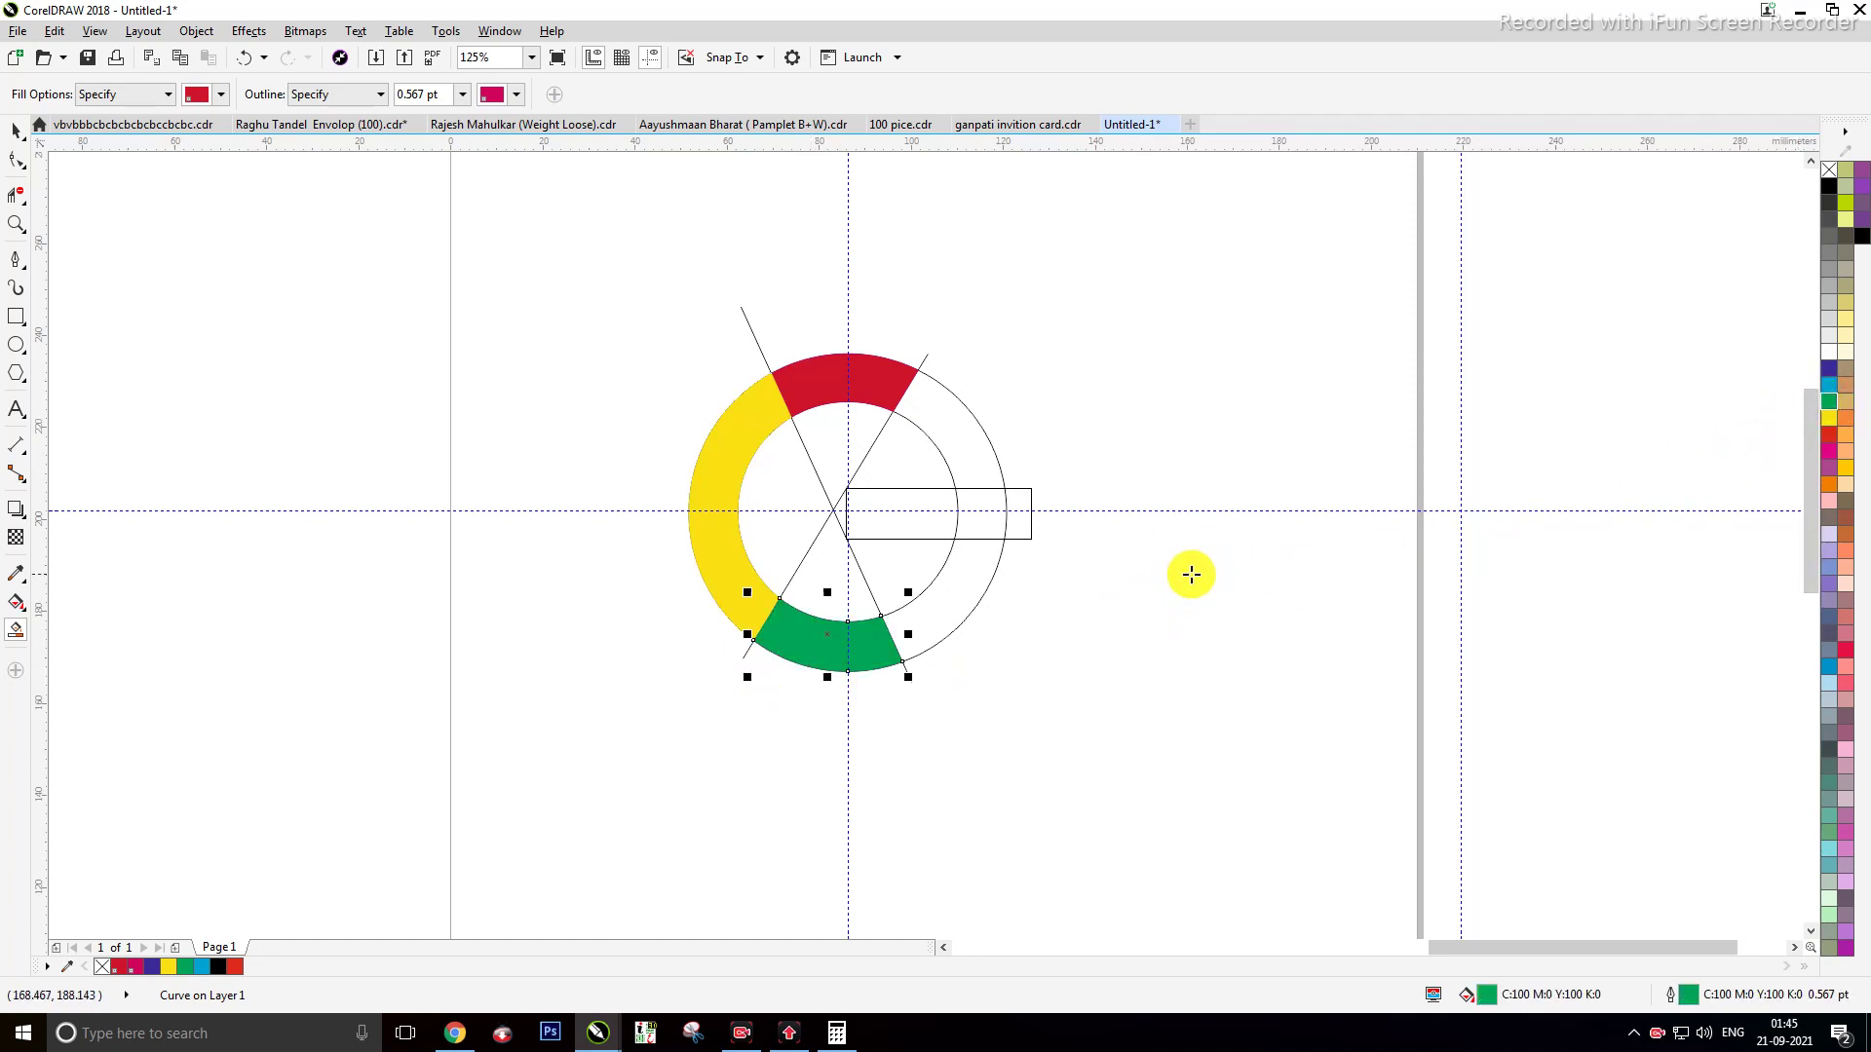
Step: Smart Fill the lower-right ring segment and the rectangle's parts inside the inner circle and across the ring, recolouring all three cyan
{"action": "left_click", "coordinate": [956, 598]}
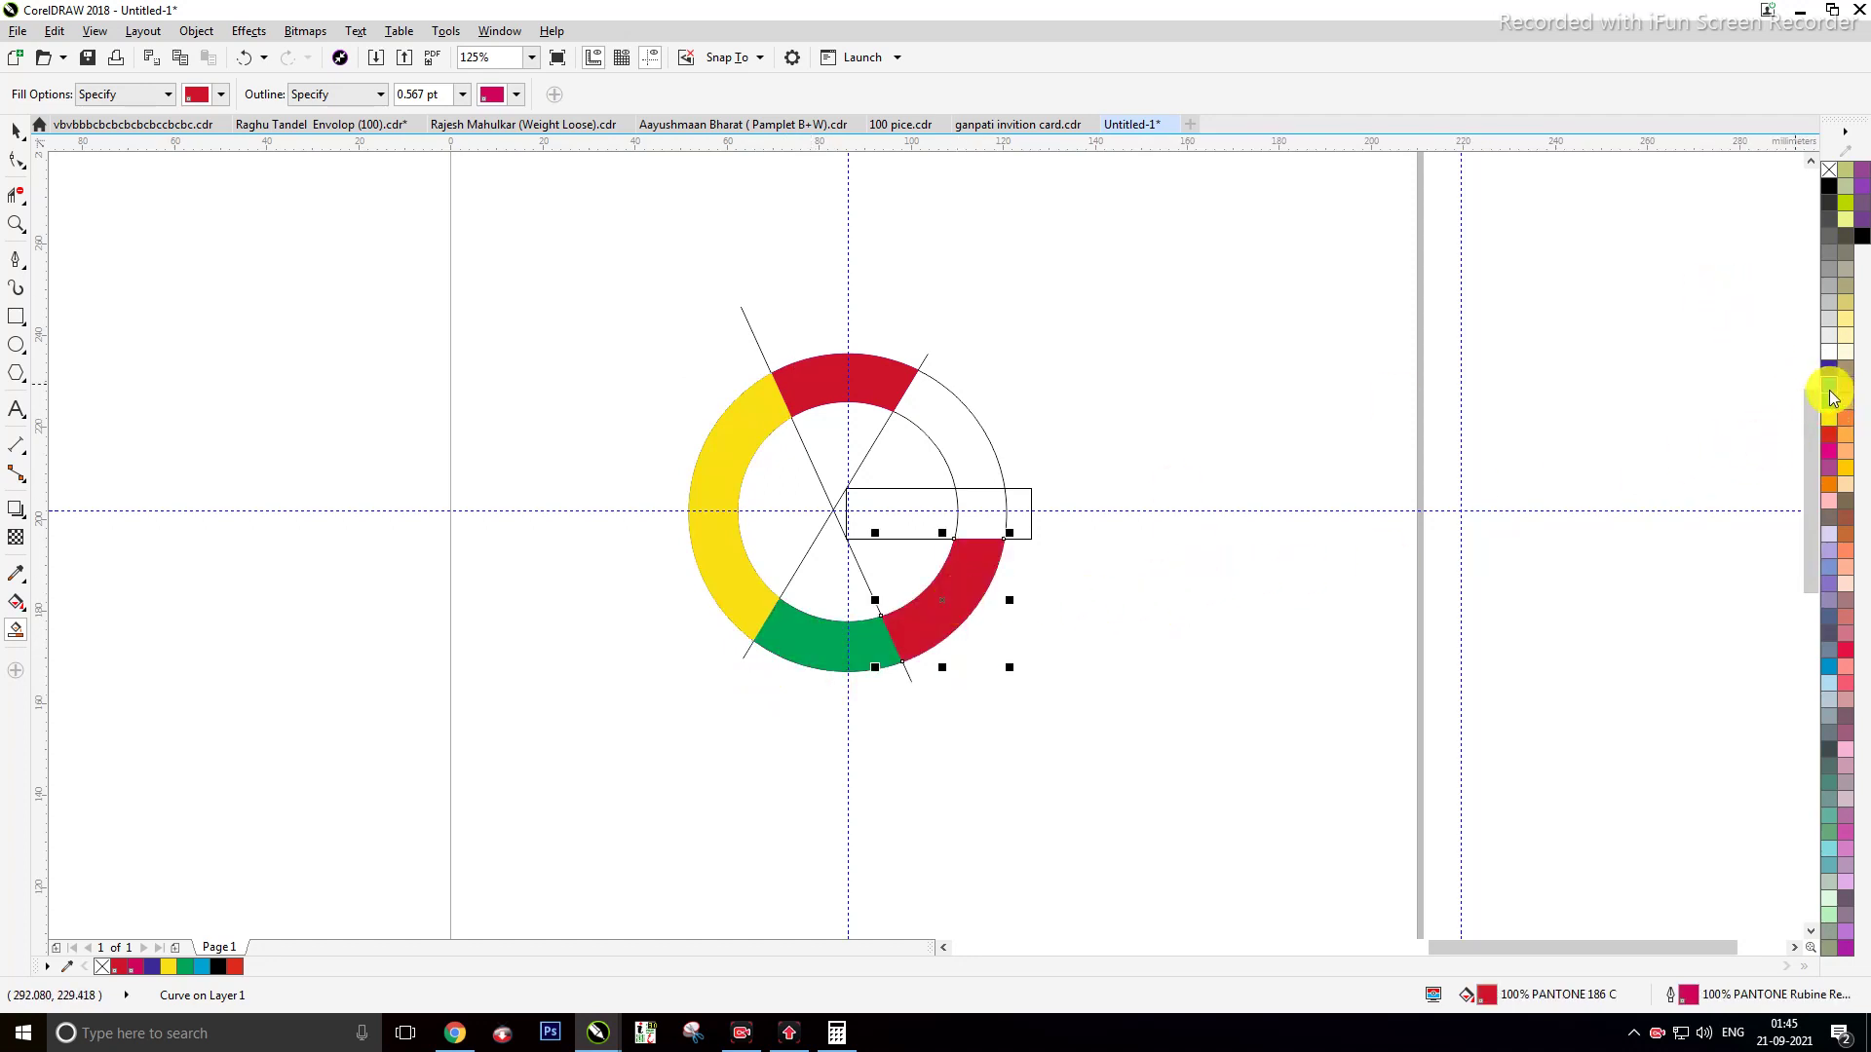
{"action": "left_click", "coordinate": [1829, 396]}
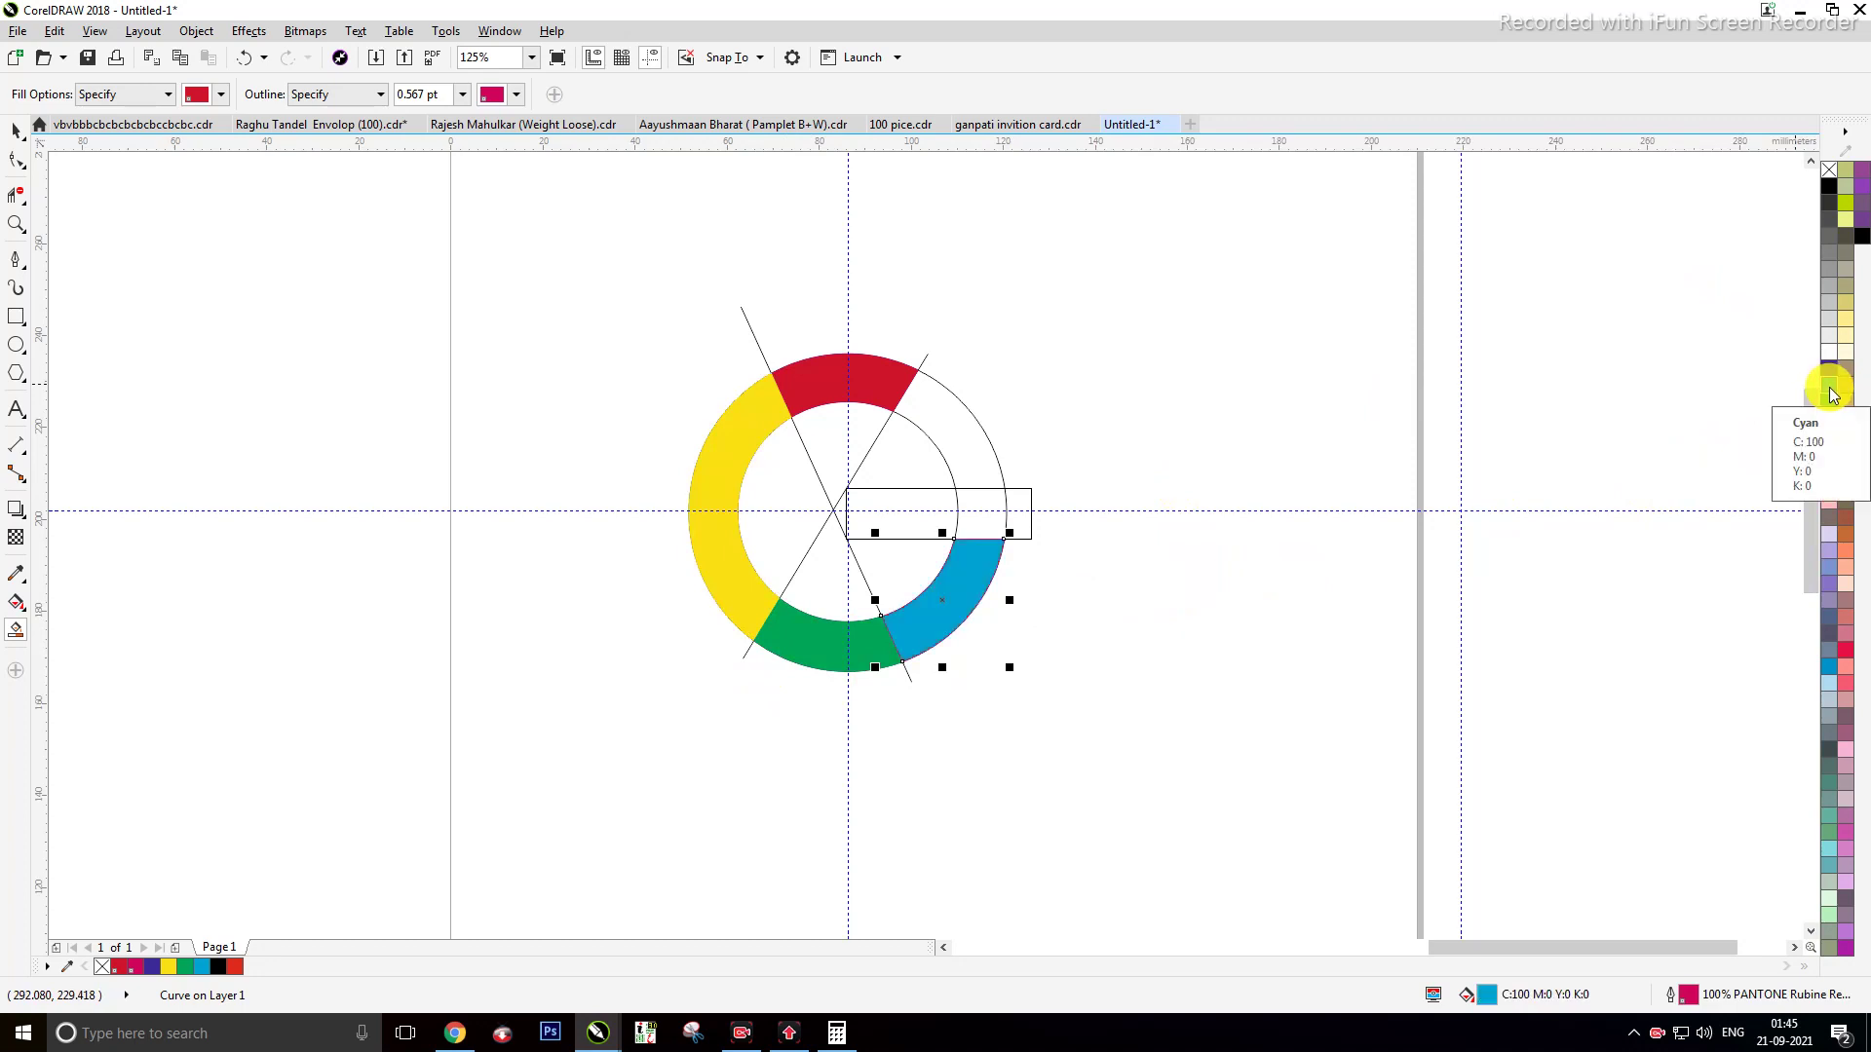
{"action": "left_click", "coordinate": [916, 513]}
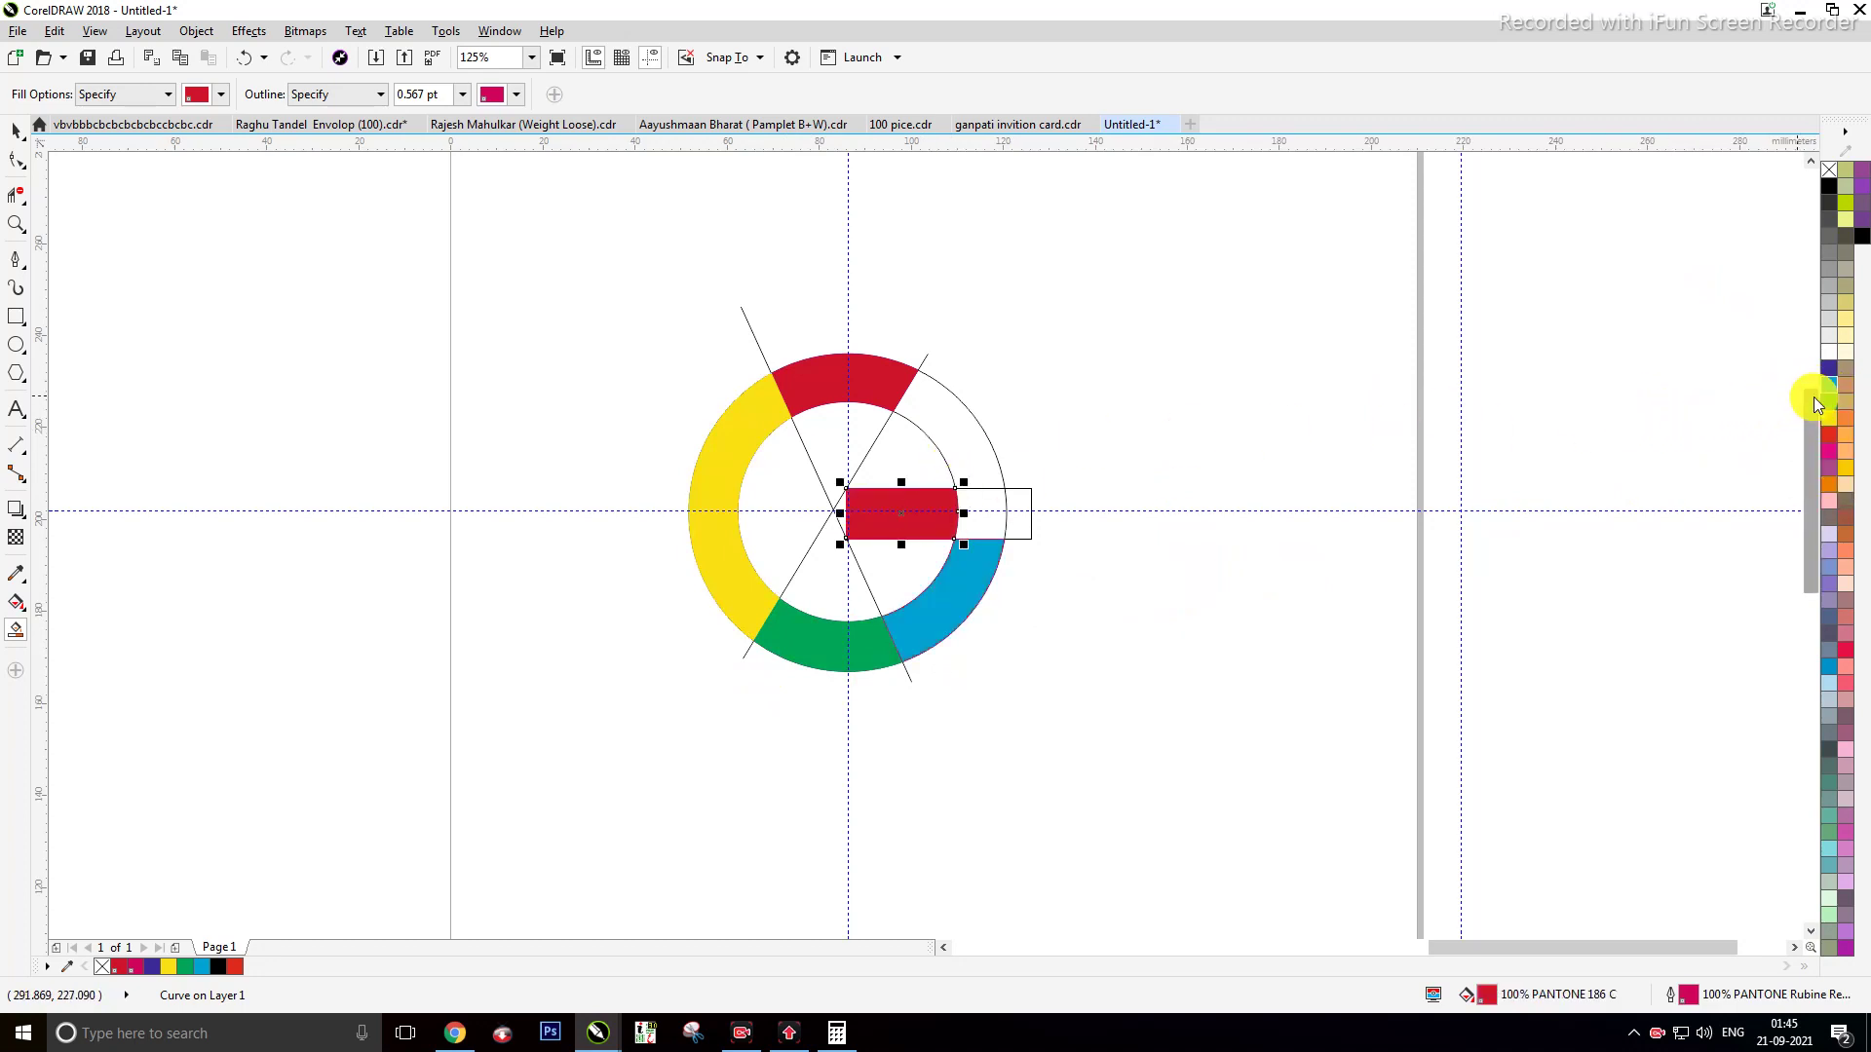
{"action": "left_click", "coordinate": [1828, 385]}
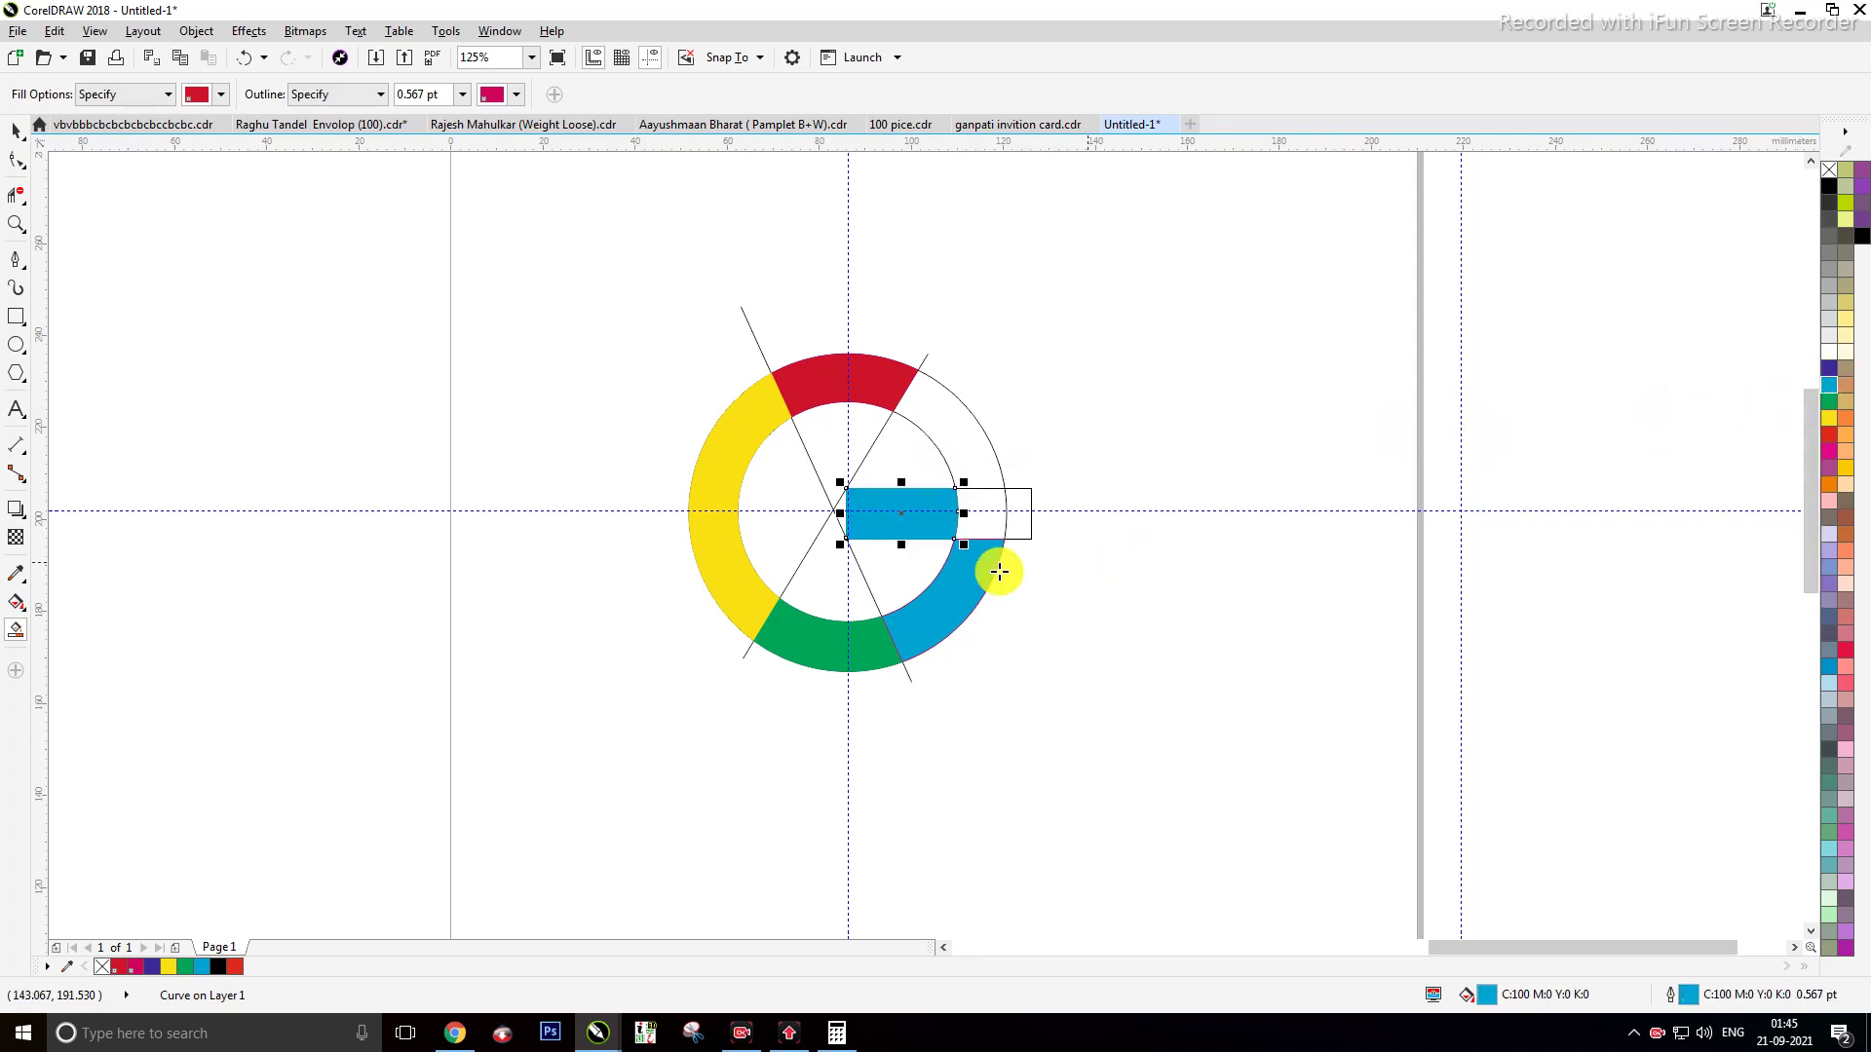
{"action": "left_click", "coordinate": [975, 511]}
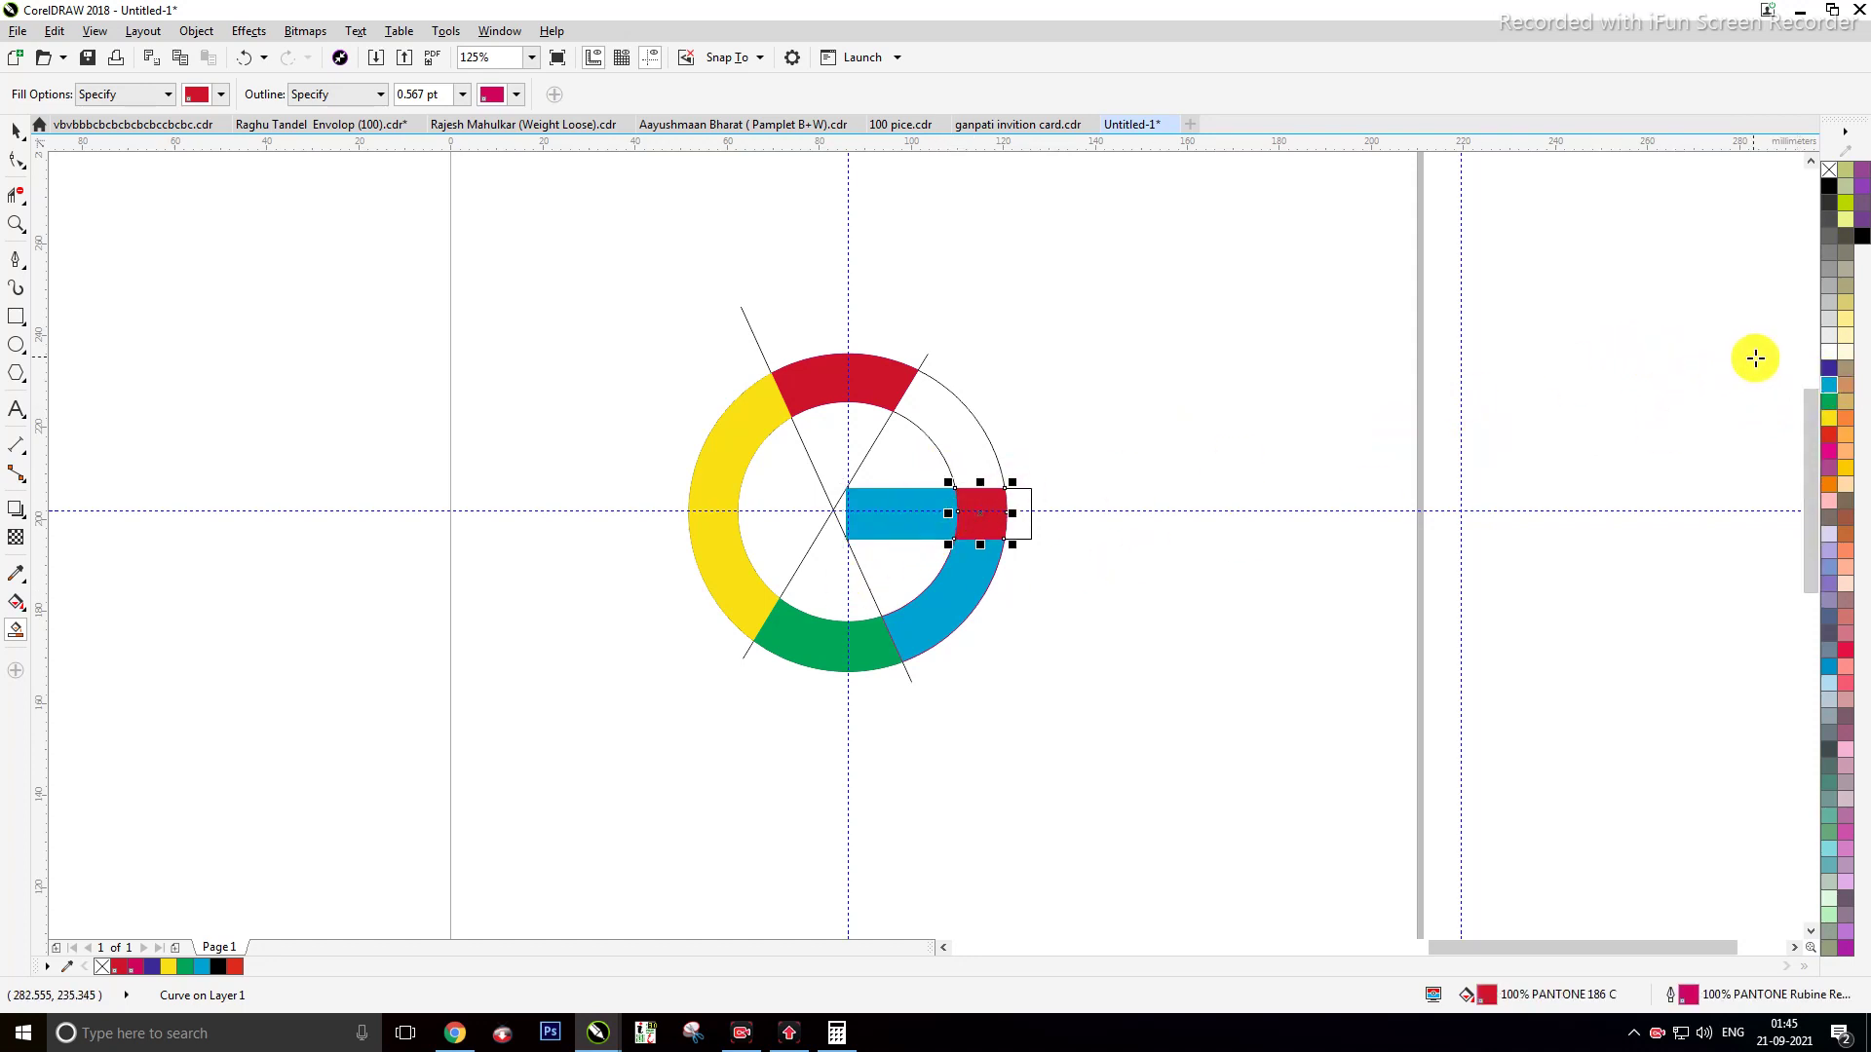
{"action": "left_click", "coordinate": [1828, 385]}
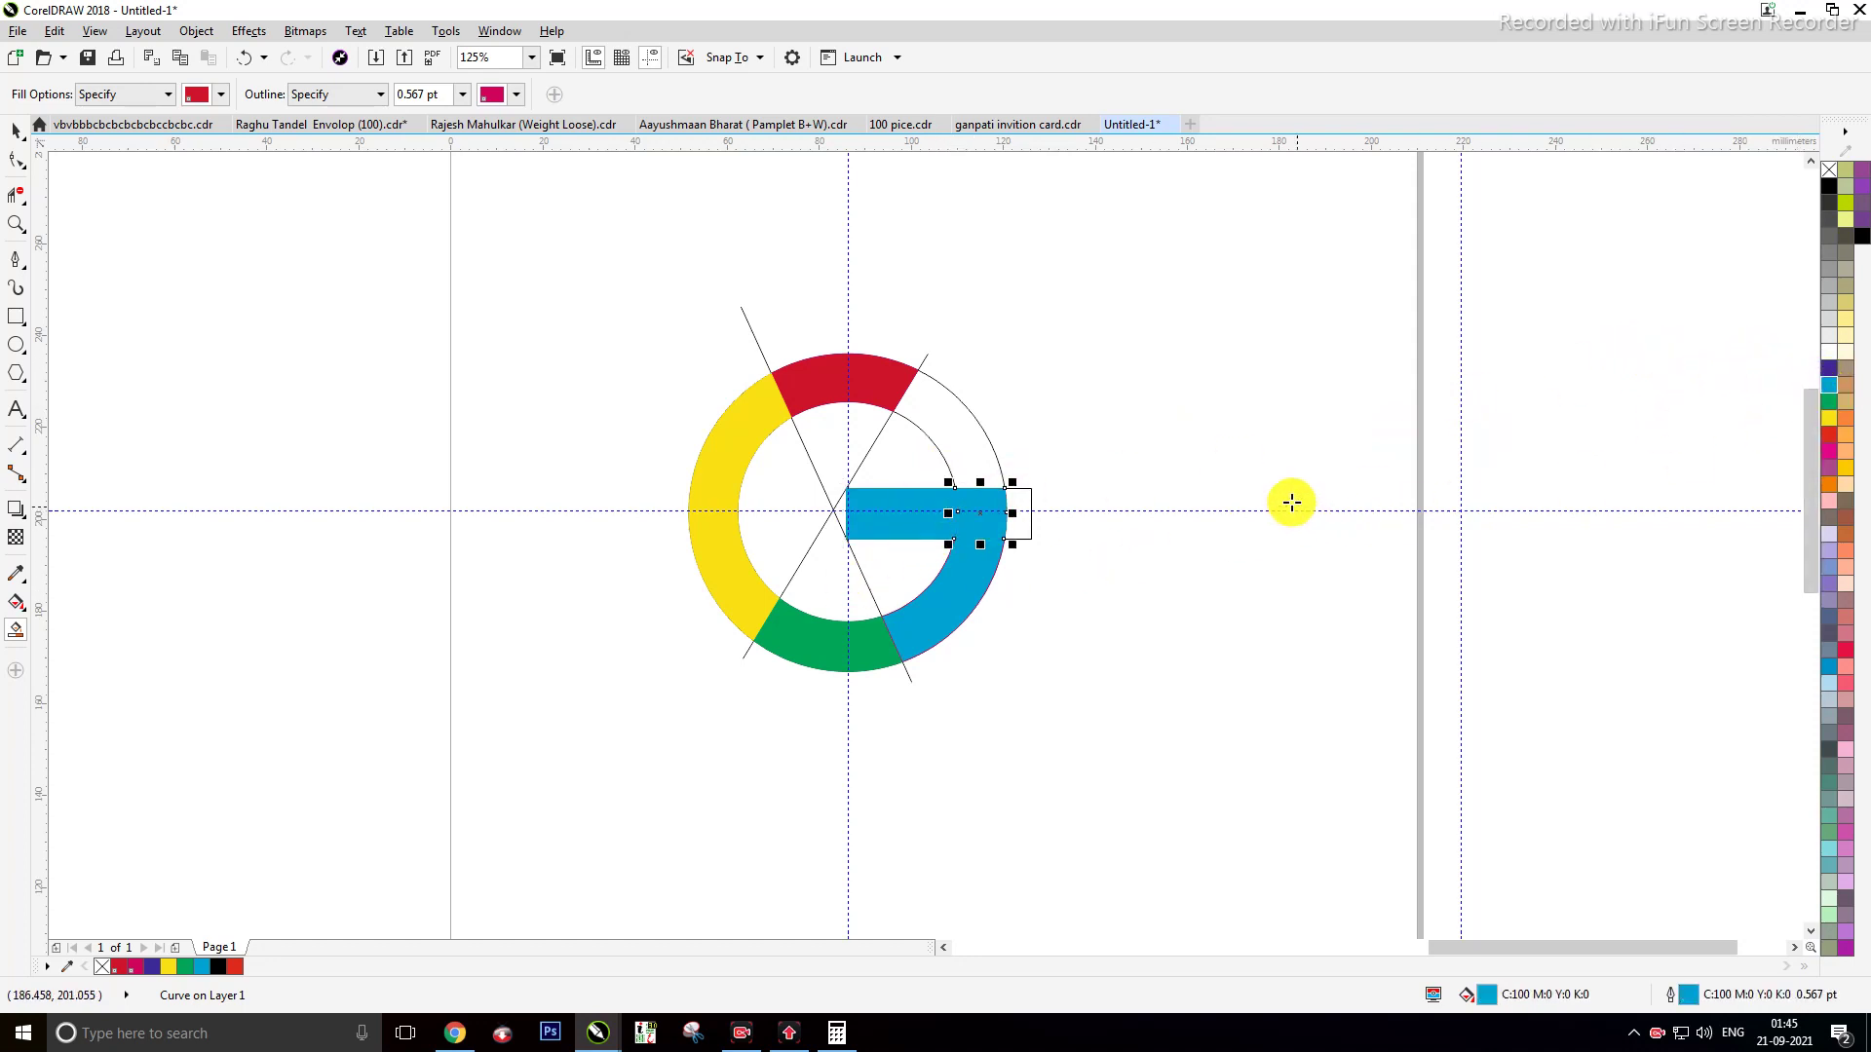
{"action": "left_click", "coordinate": [1249, 464]}
{"action": "key", "text": "ctrl+z"}
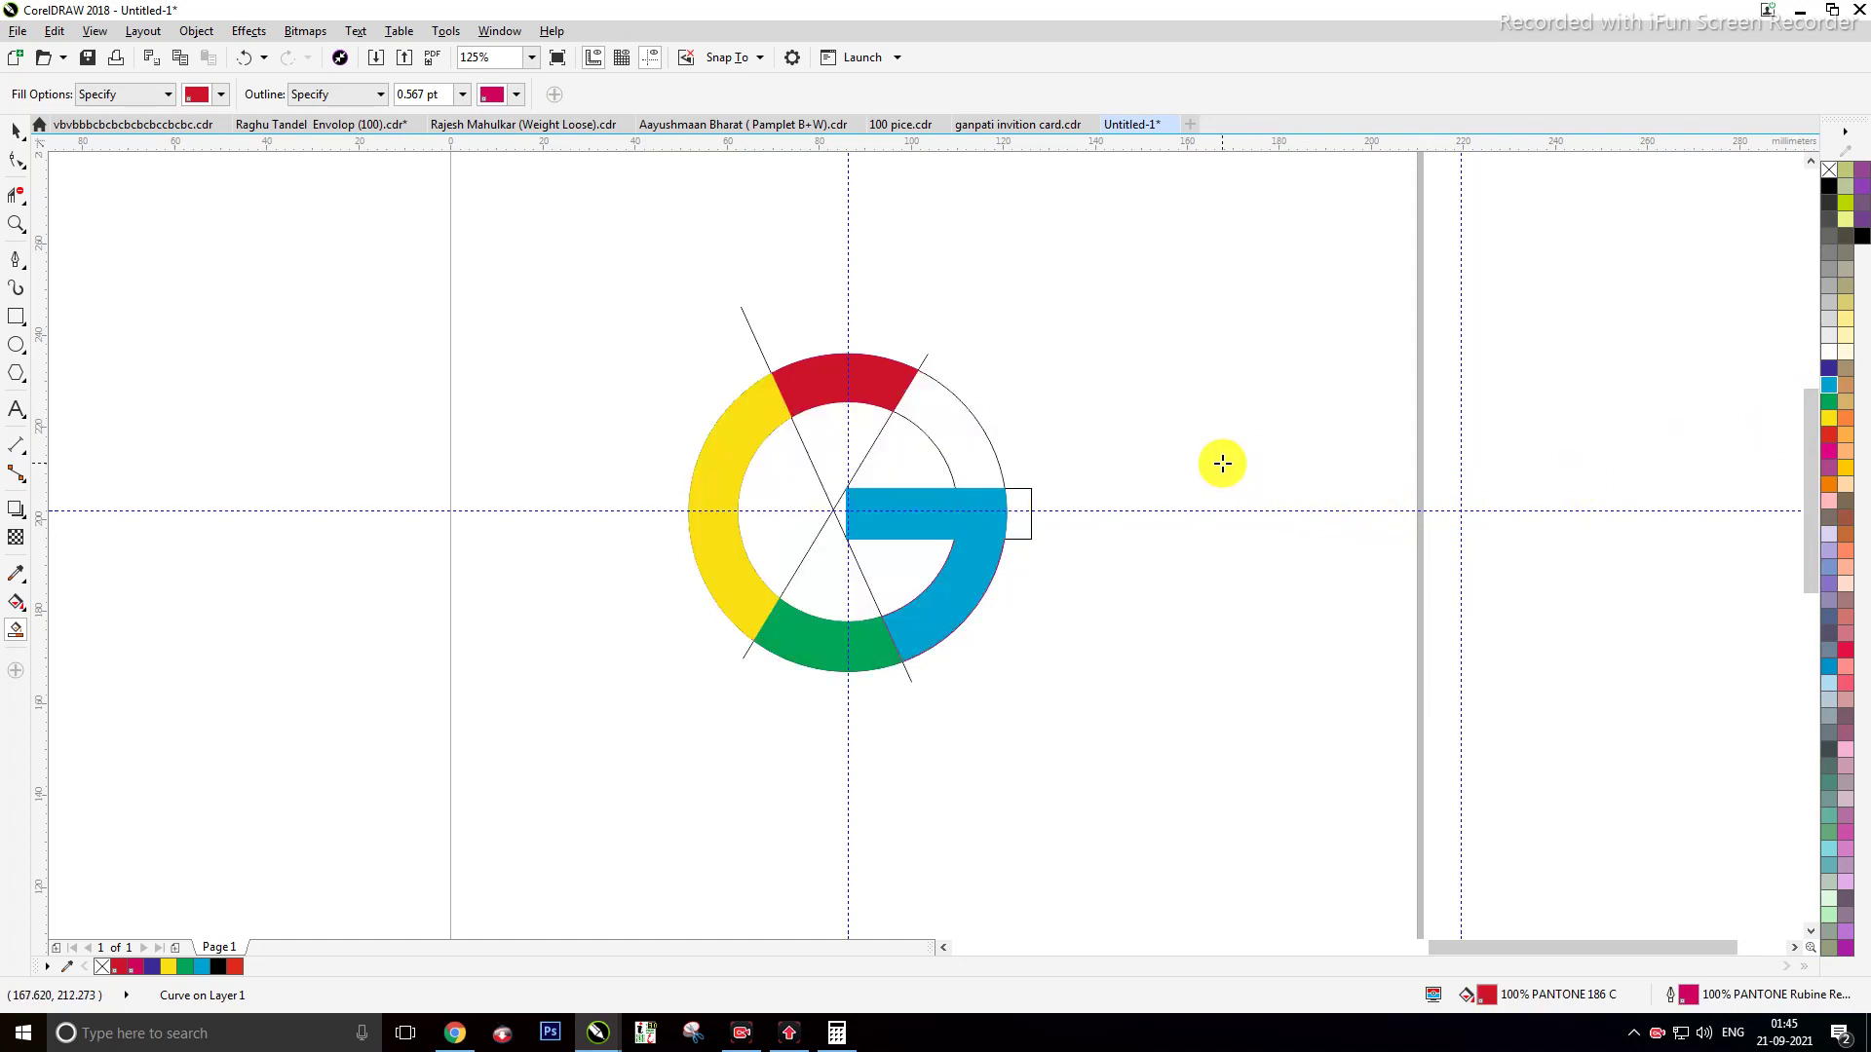
{"action": "key", "text": "ctrl+z"}
Step: Delete the two diagonal construction lines and both construction circles, leaving the coloured segments and the rectangle
{"action": "left_click", "coordinate": [10, 134]}
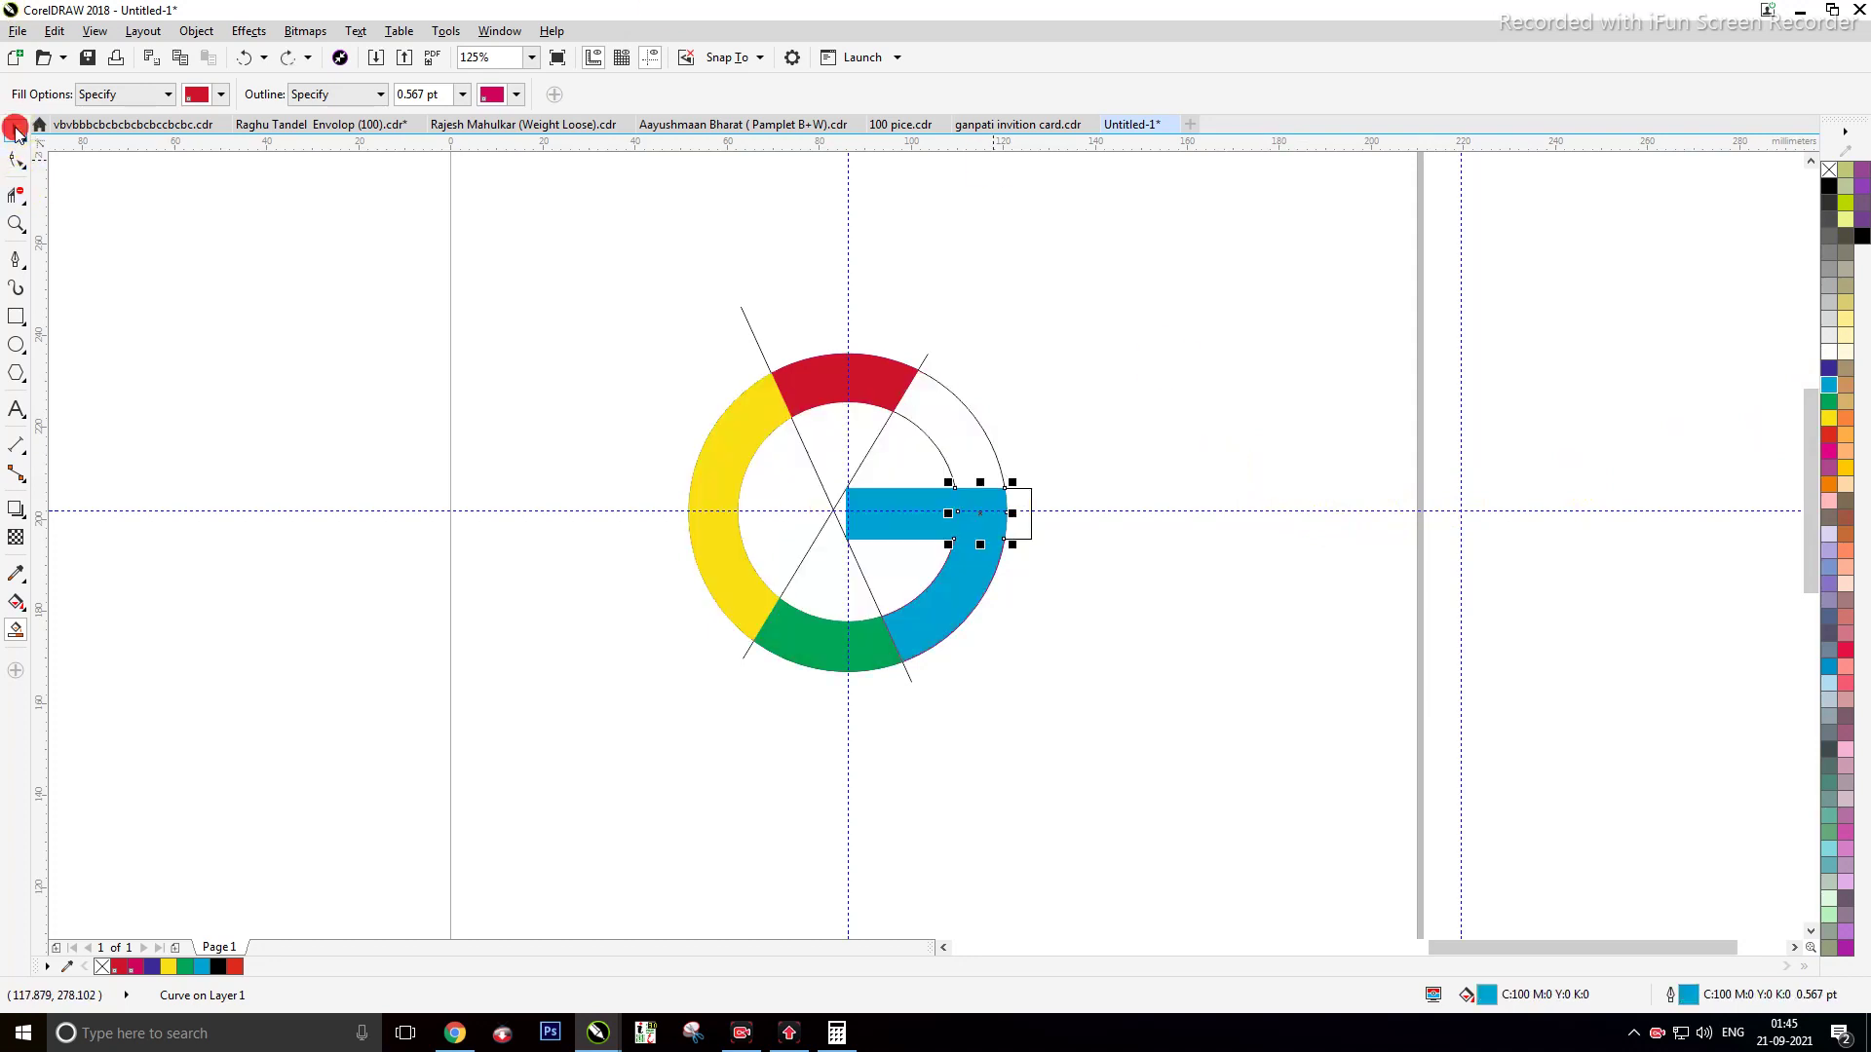
{"action": "left_click", "coordinate": [397, 509]}
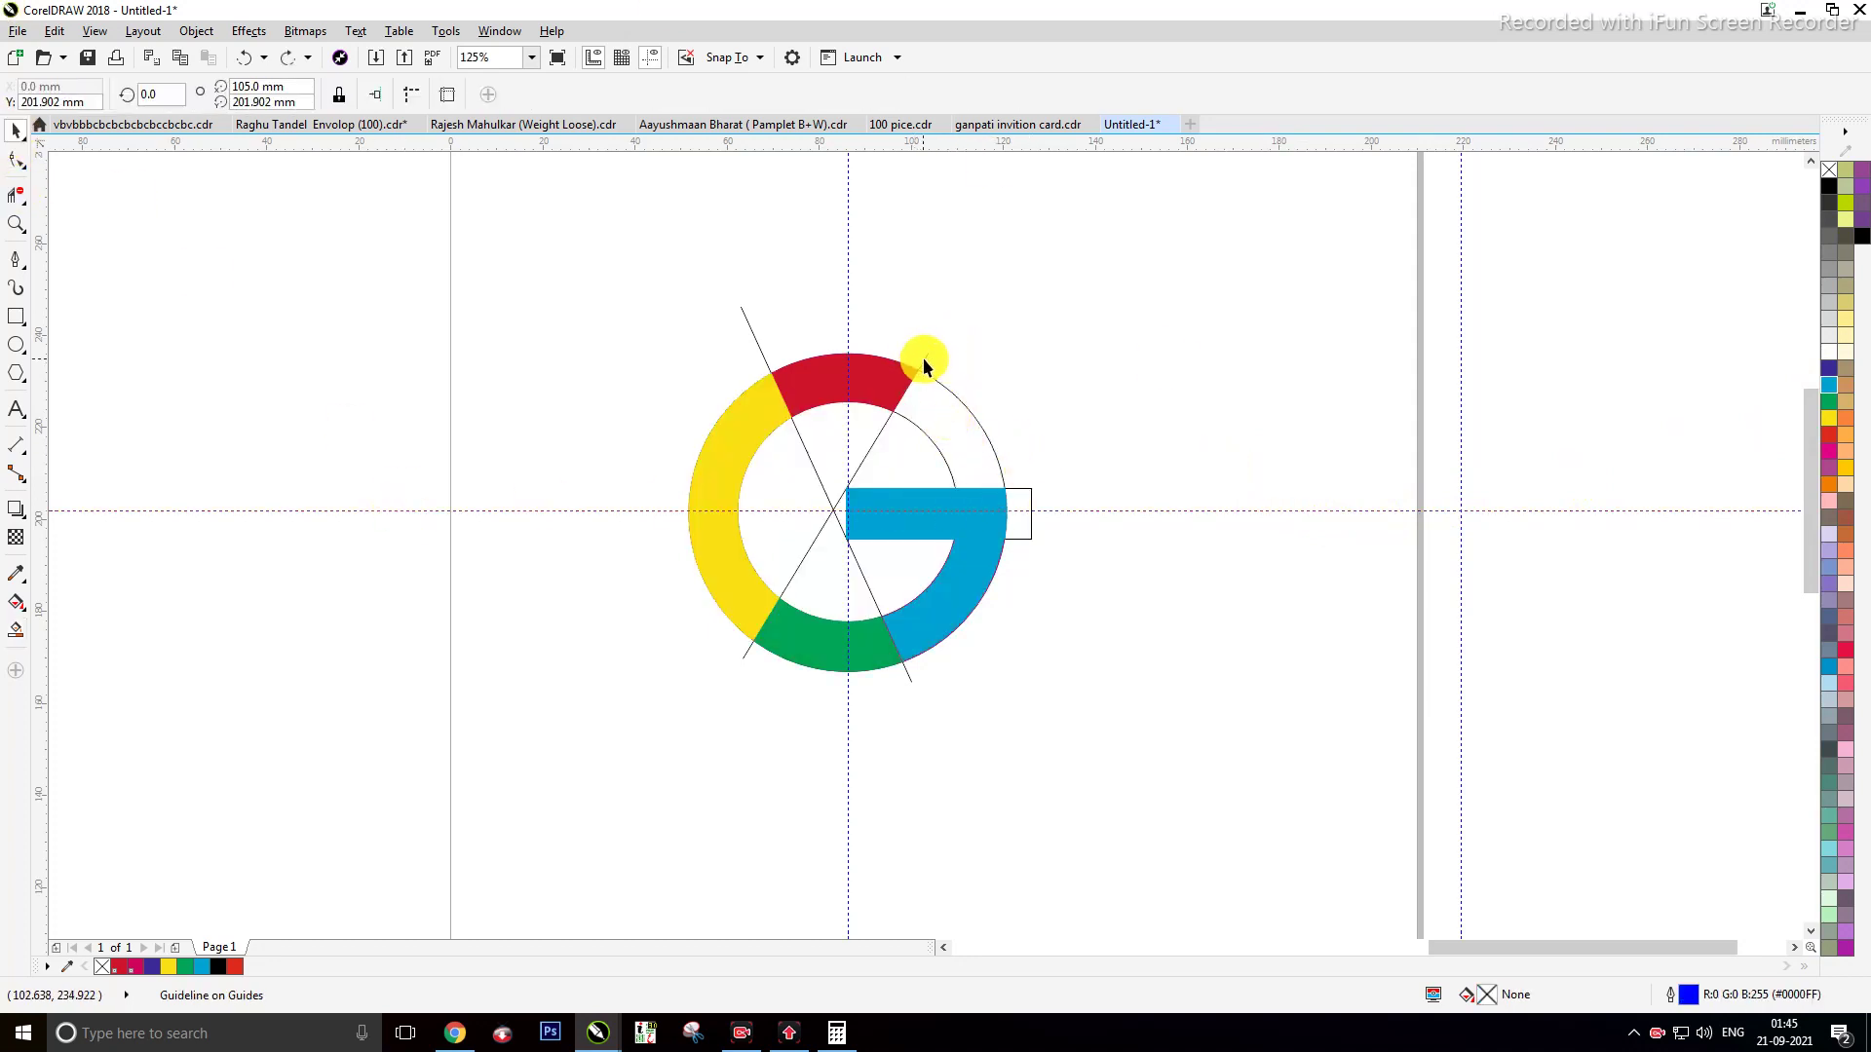
{"action": "left_click_drag", "start_coordinate": [922, 358], "coordinate": [1265, 415]}
{"action": "key", "text": "Delete"}
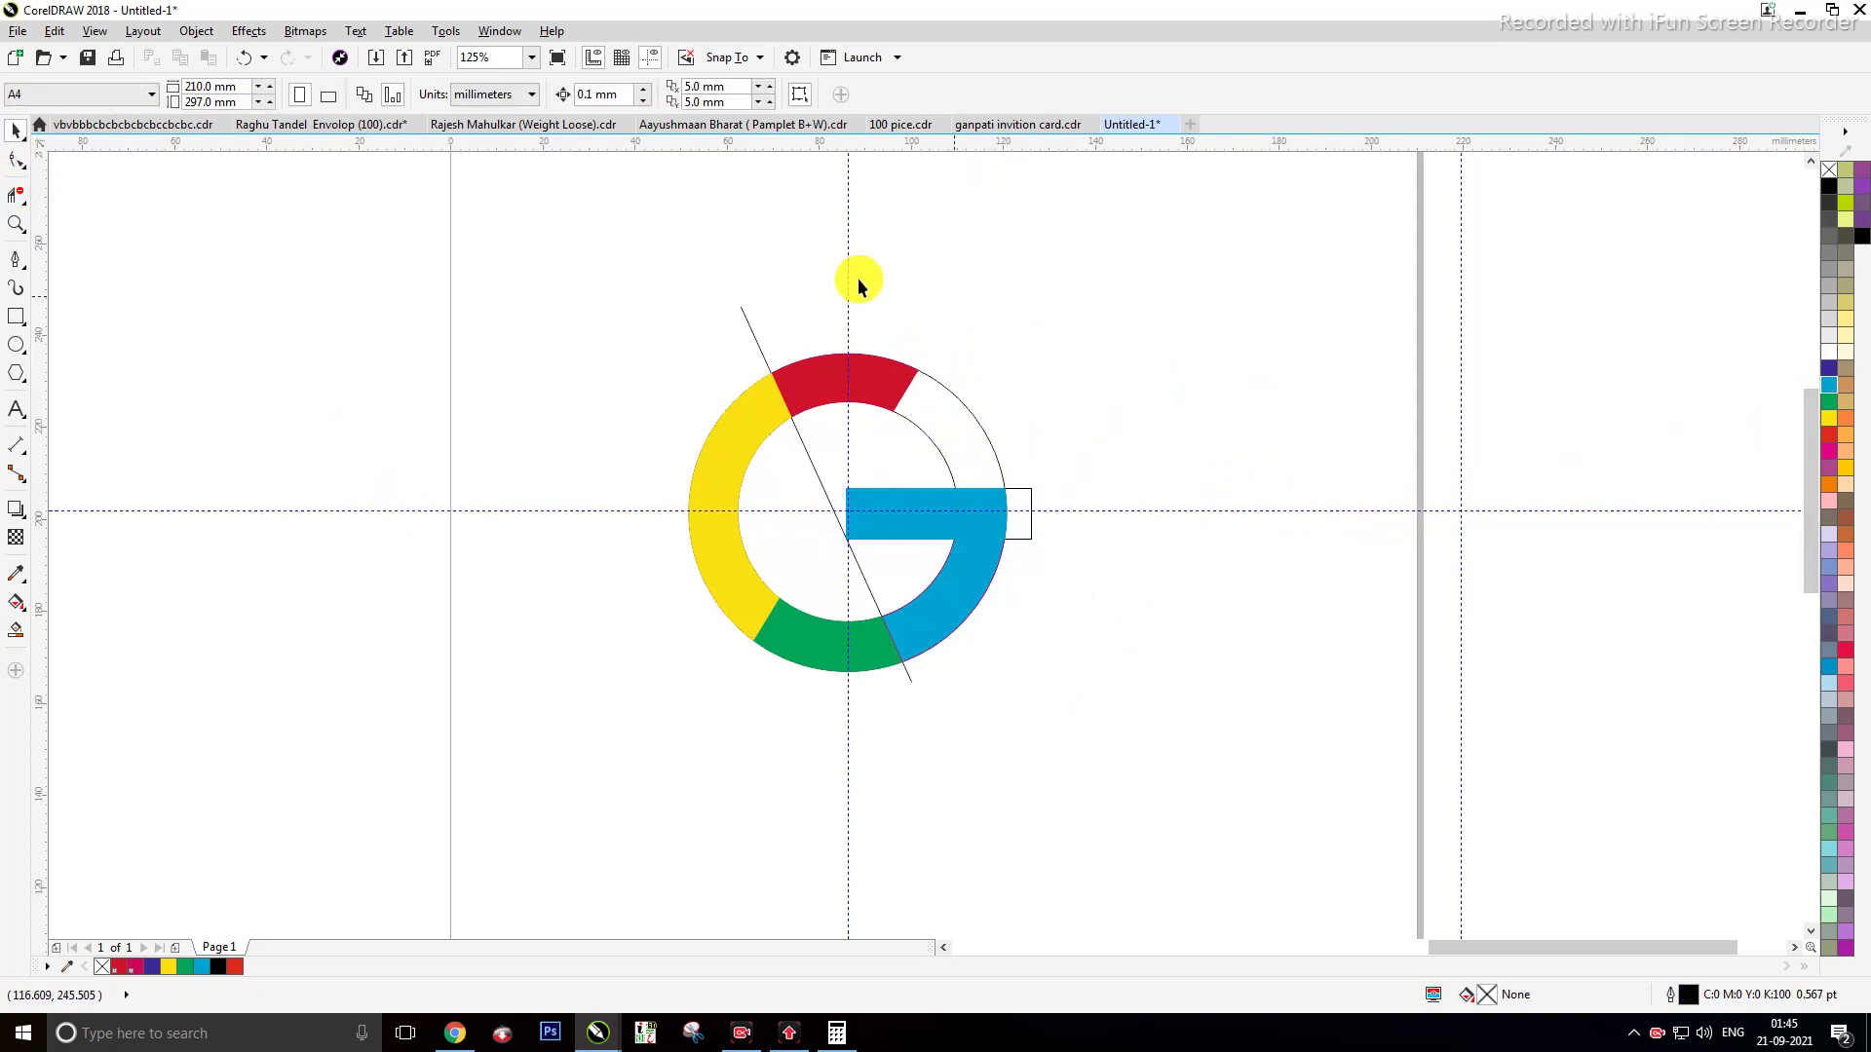
{"action": "left_click_drag", "start_coordinate": [742, 318], "coordinate": [1219, 335]}
{"action": "key", "text": "Delete"}
{"action": "left_click_drag", "start_coordinate": [933, 444], "coordinate": [1279, 344]}
{"action": "key", "text": "Delete"}
{"action": "left_click", "coordinate": [1003, 413]}
{"action": "key", "text": "Delete"}
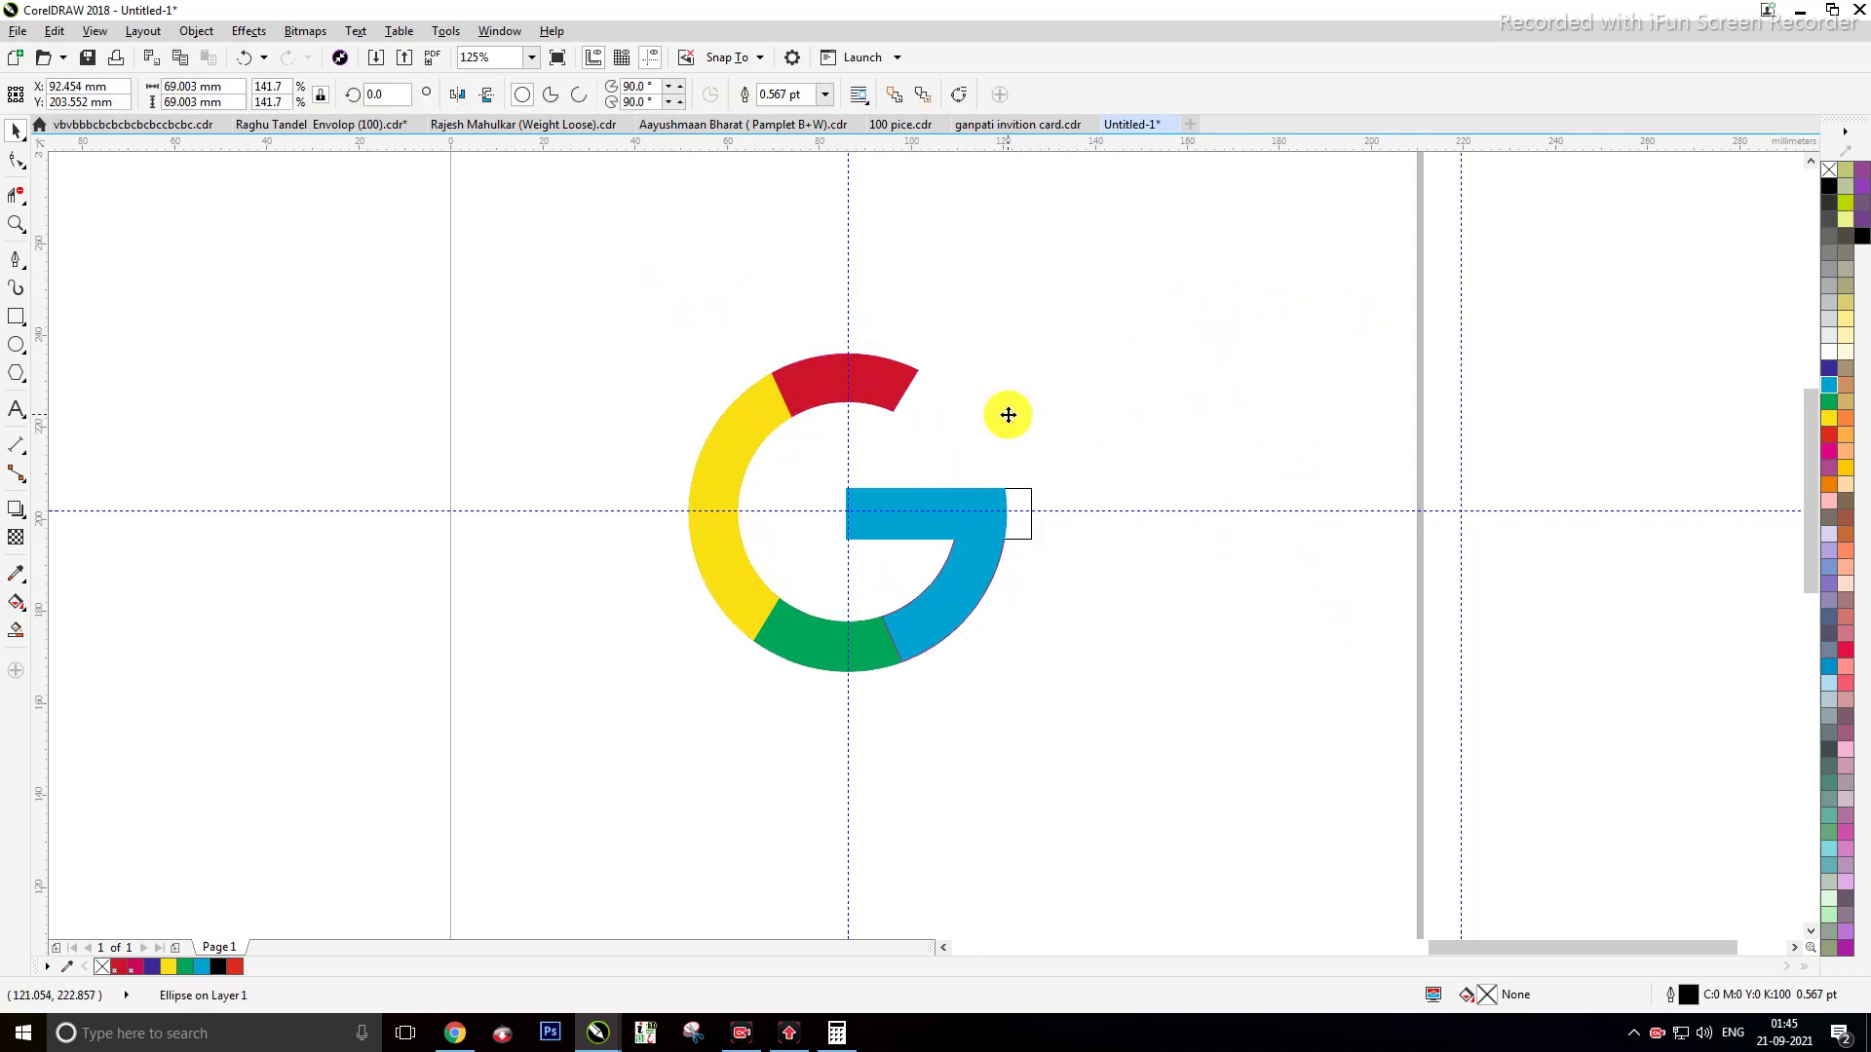
Step: Draw a circle beside the logo, enlarge it to about 27.6 mm and place it against the outer end of the cyan bar
{"action": "left_click", "coordinate": [16, 345]}
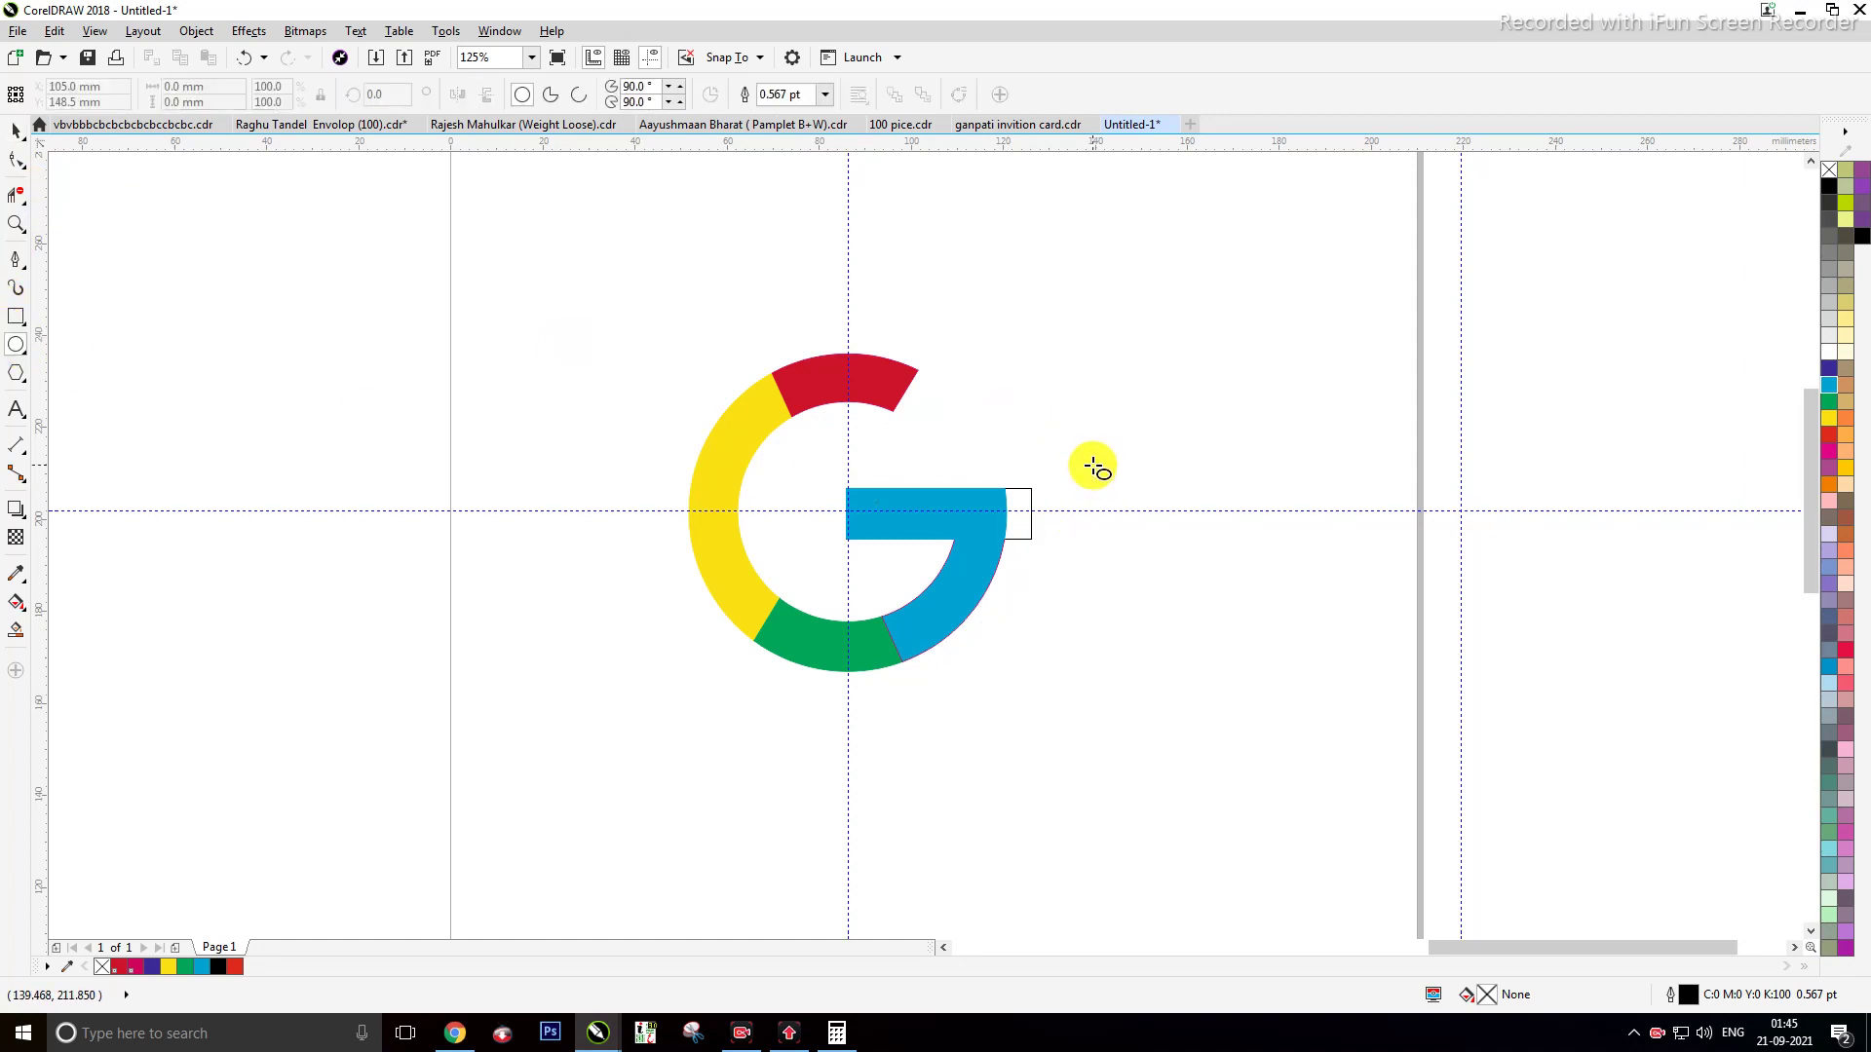
{"action": "mouse_move", "coordinate": [1094, 468]}
{"action": "left_mouse_down"}
{"action": "mouse_move", "coordinate": [1119, 535]}
{"action": "mouse_move", "coordinate": [1177, 552]}
{"action": "left_mouse_up"}
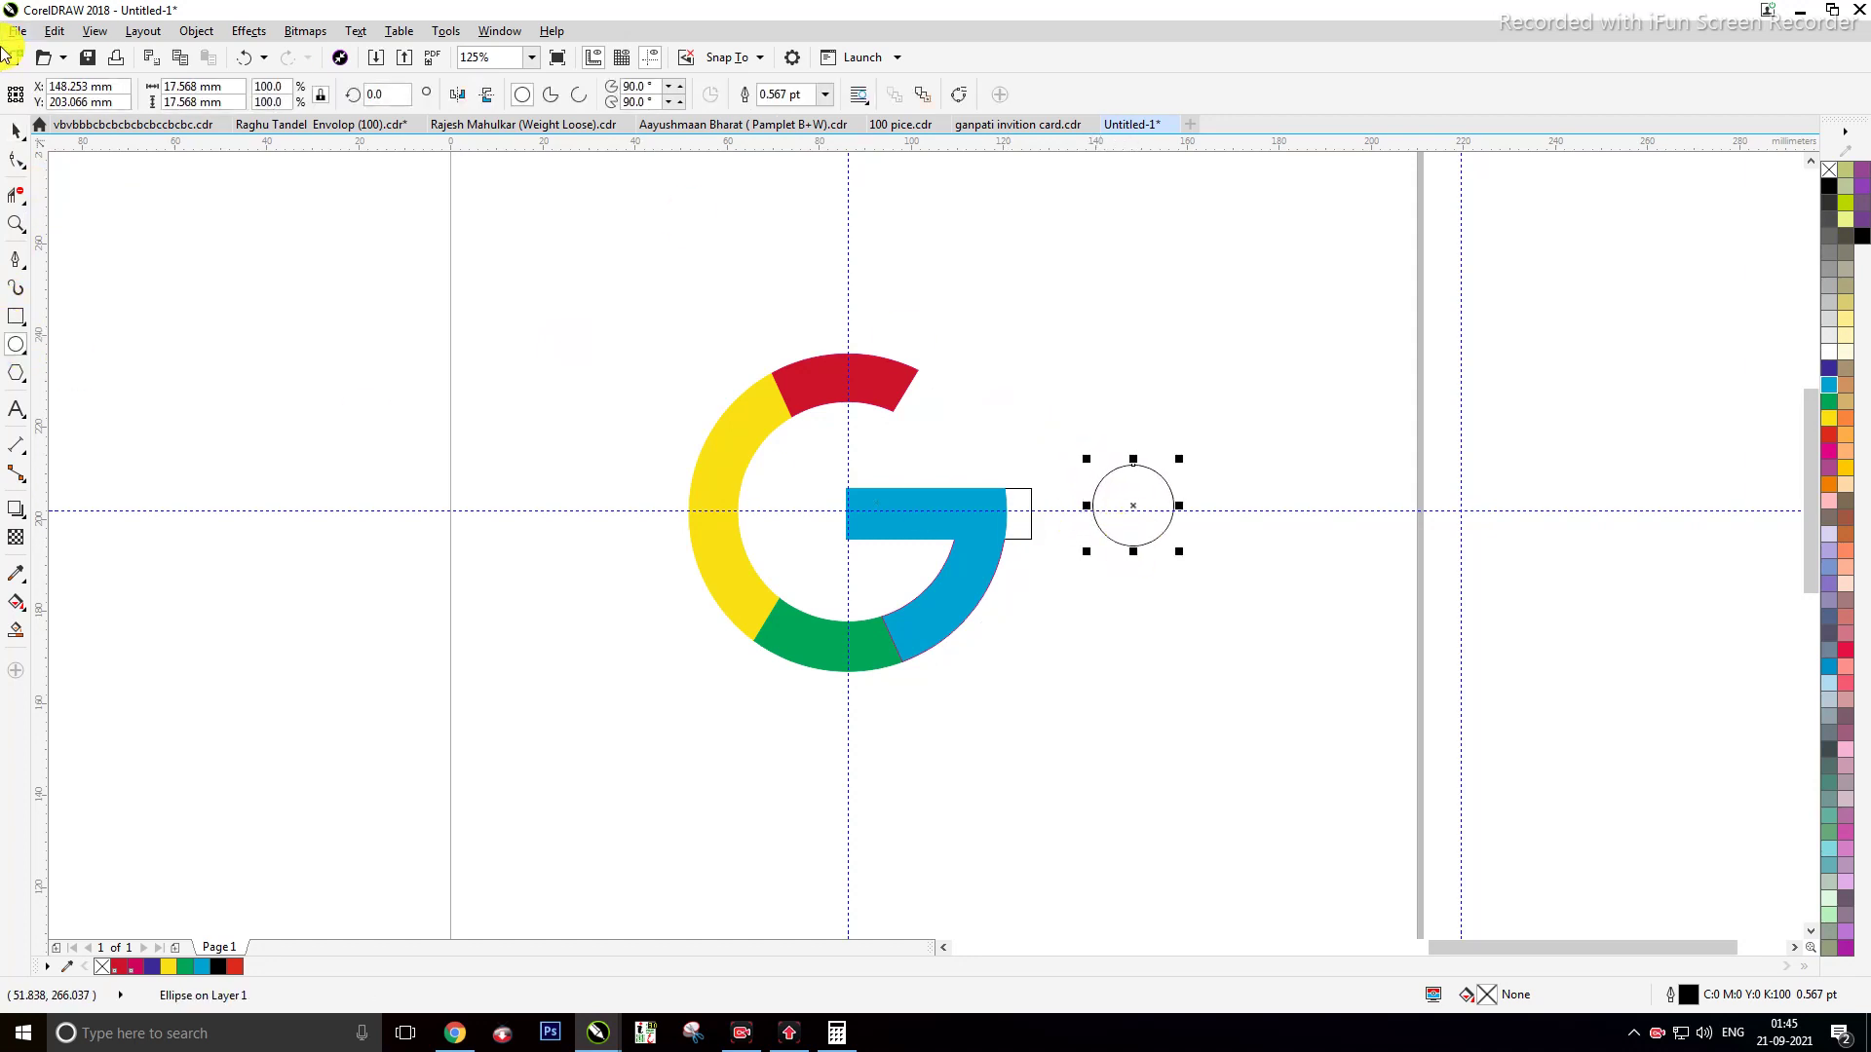
{"action": "left_click", "coordinate": [15, 138]}
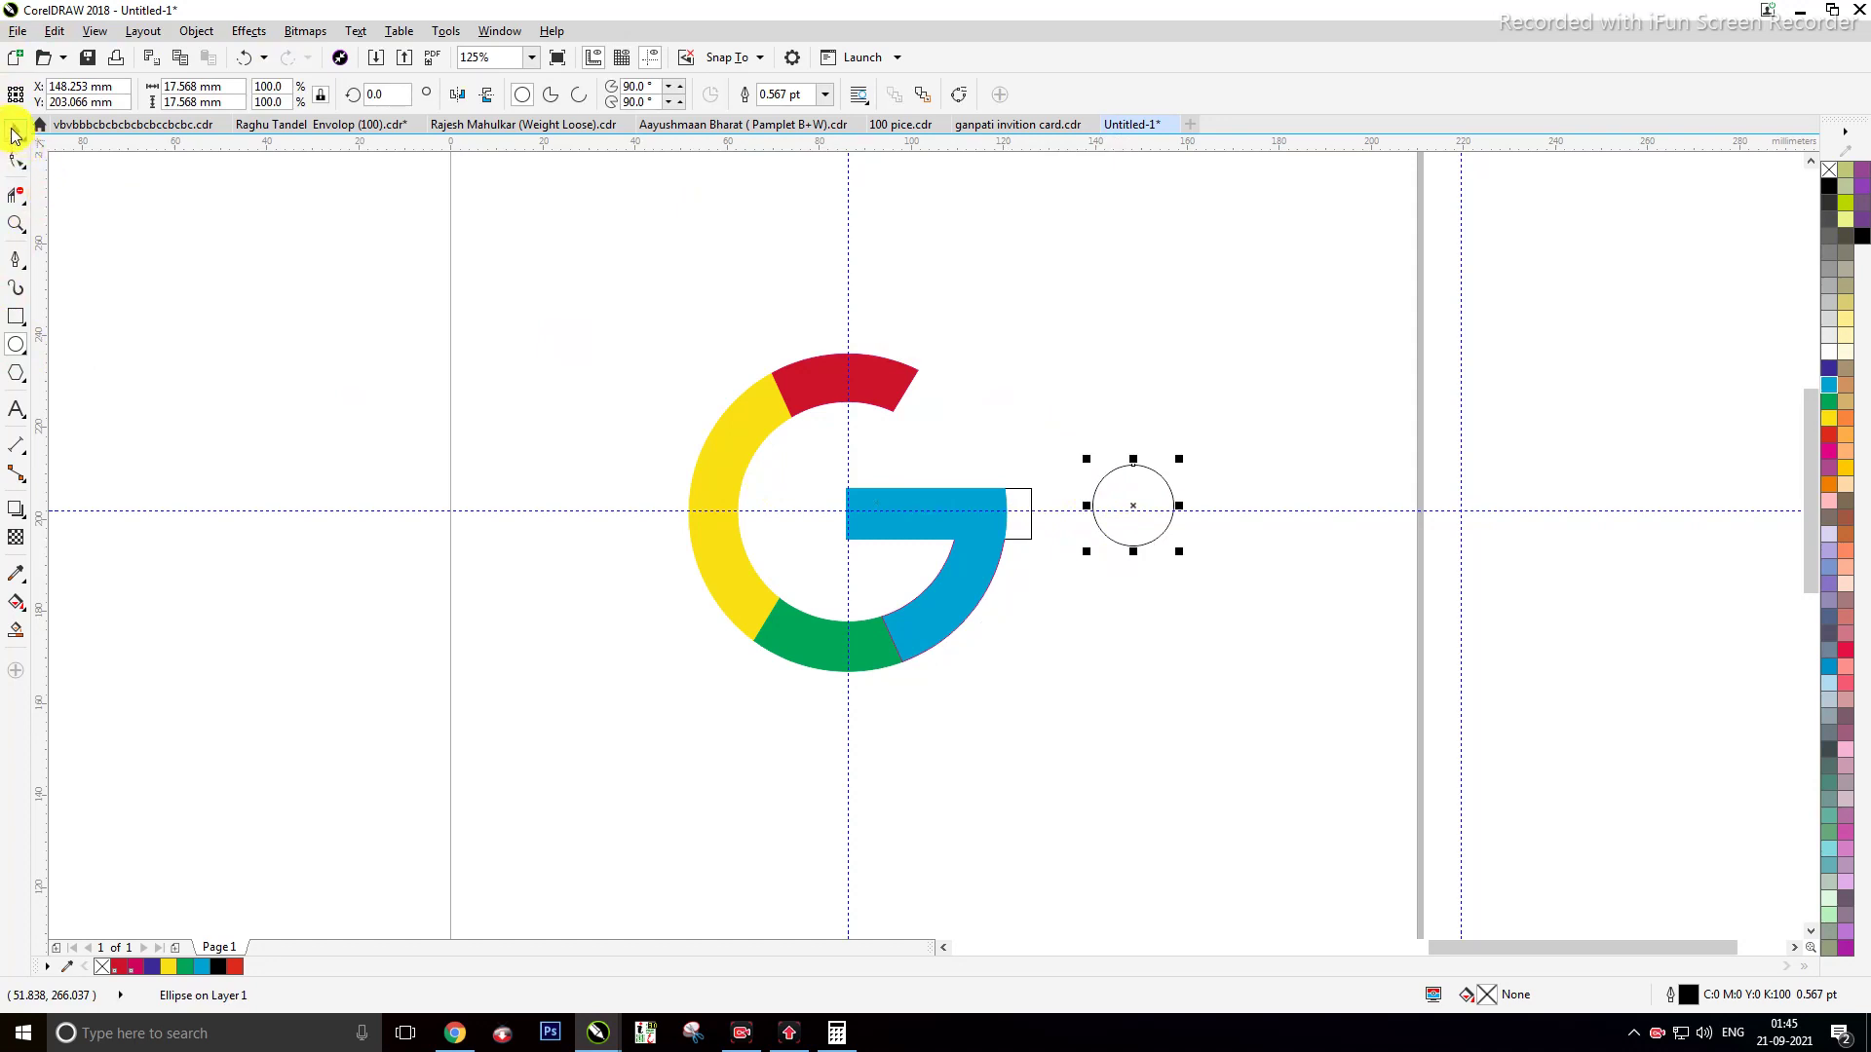
{"action": "left_click", "coordinate": [1218, 474]}
{"action": "left_click_drag", "start_coordinate": [1168, 500], "coordinate": [1096, 524]}
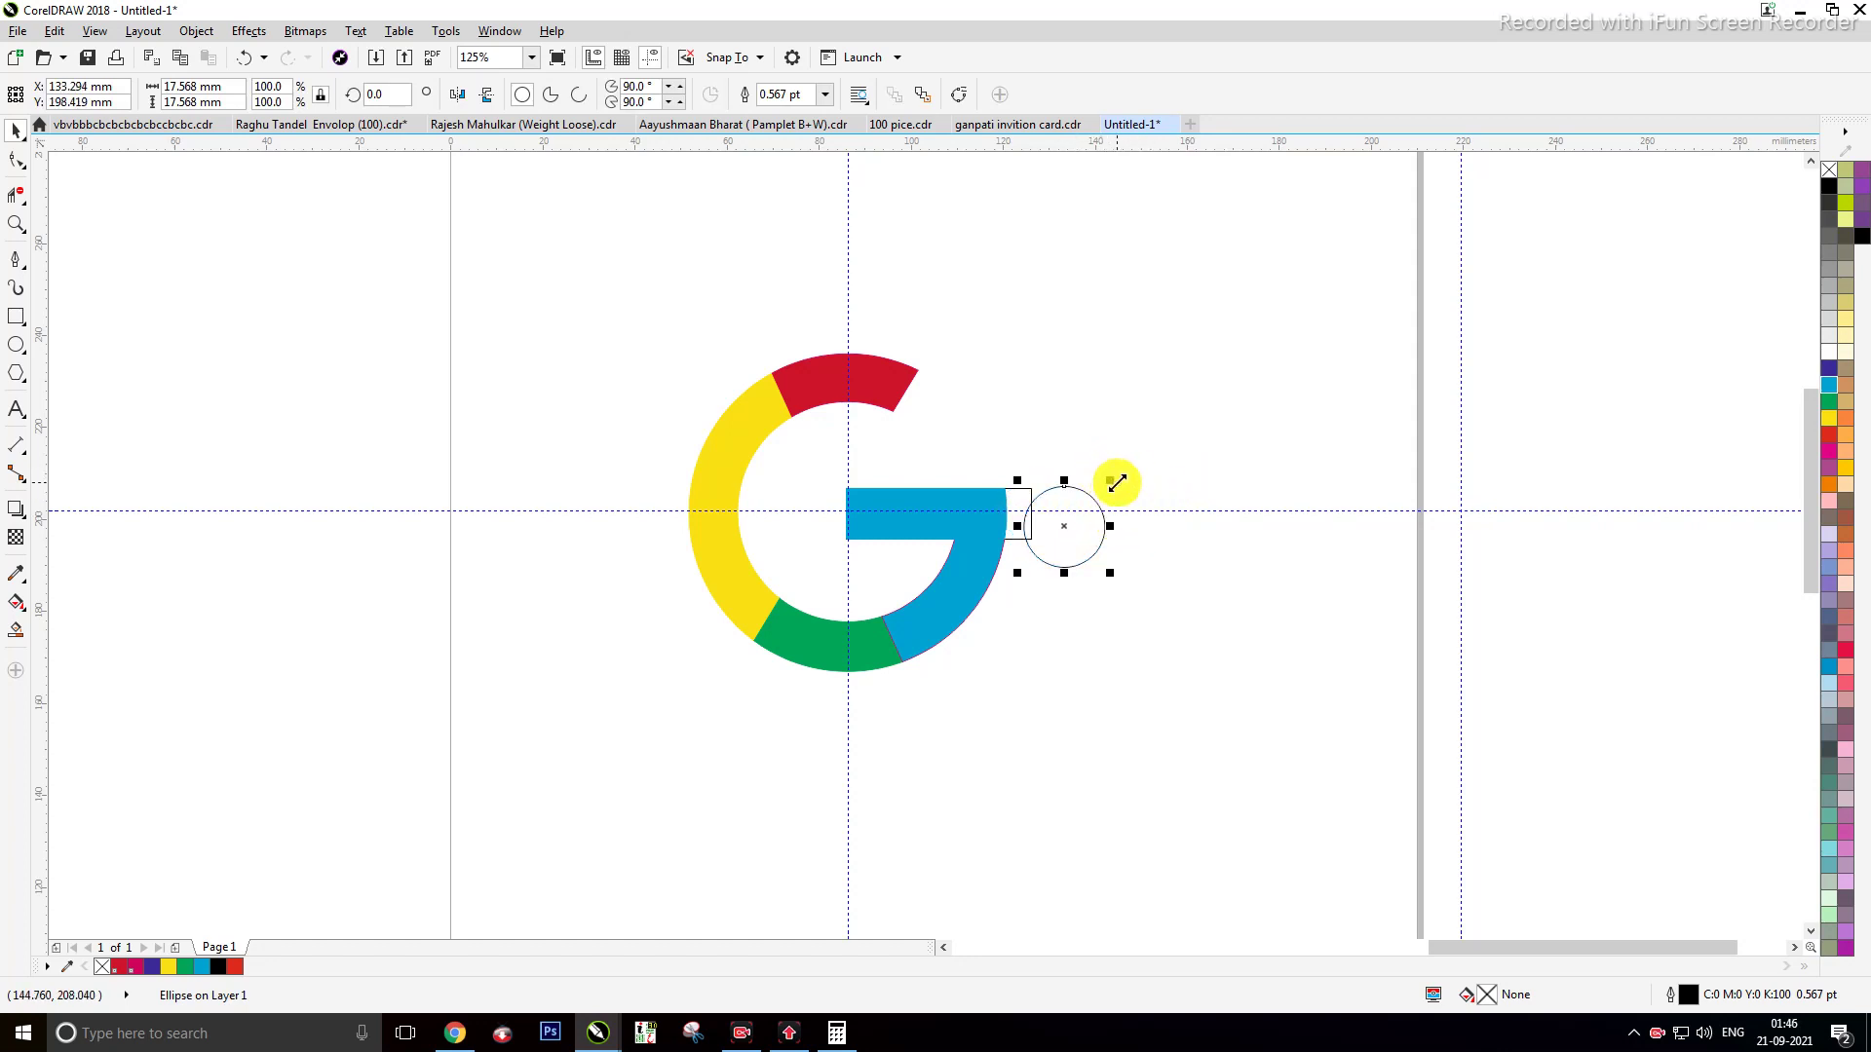
{"action": "left_click_drag", "start_coordinate": [1111, 479], "coordinate": [1130, 461]}
{"action": "left_click", "coordinate": [1121, 531]}
{"action": "left_click_drag", "start_coordinate": [1121, 531], "coordinate": [1136, 523]}
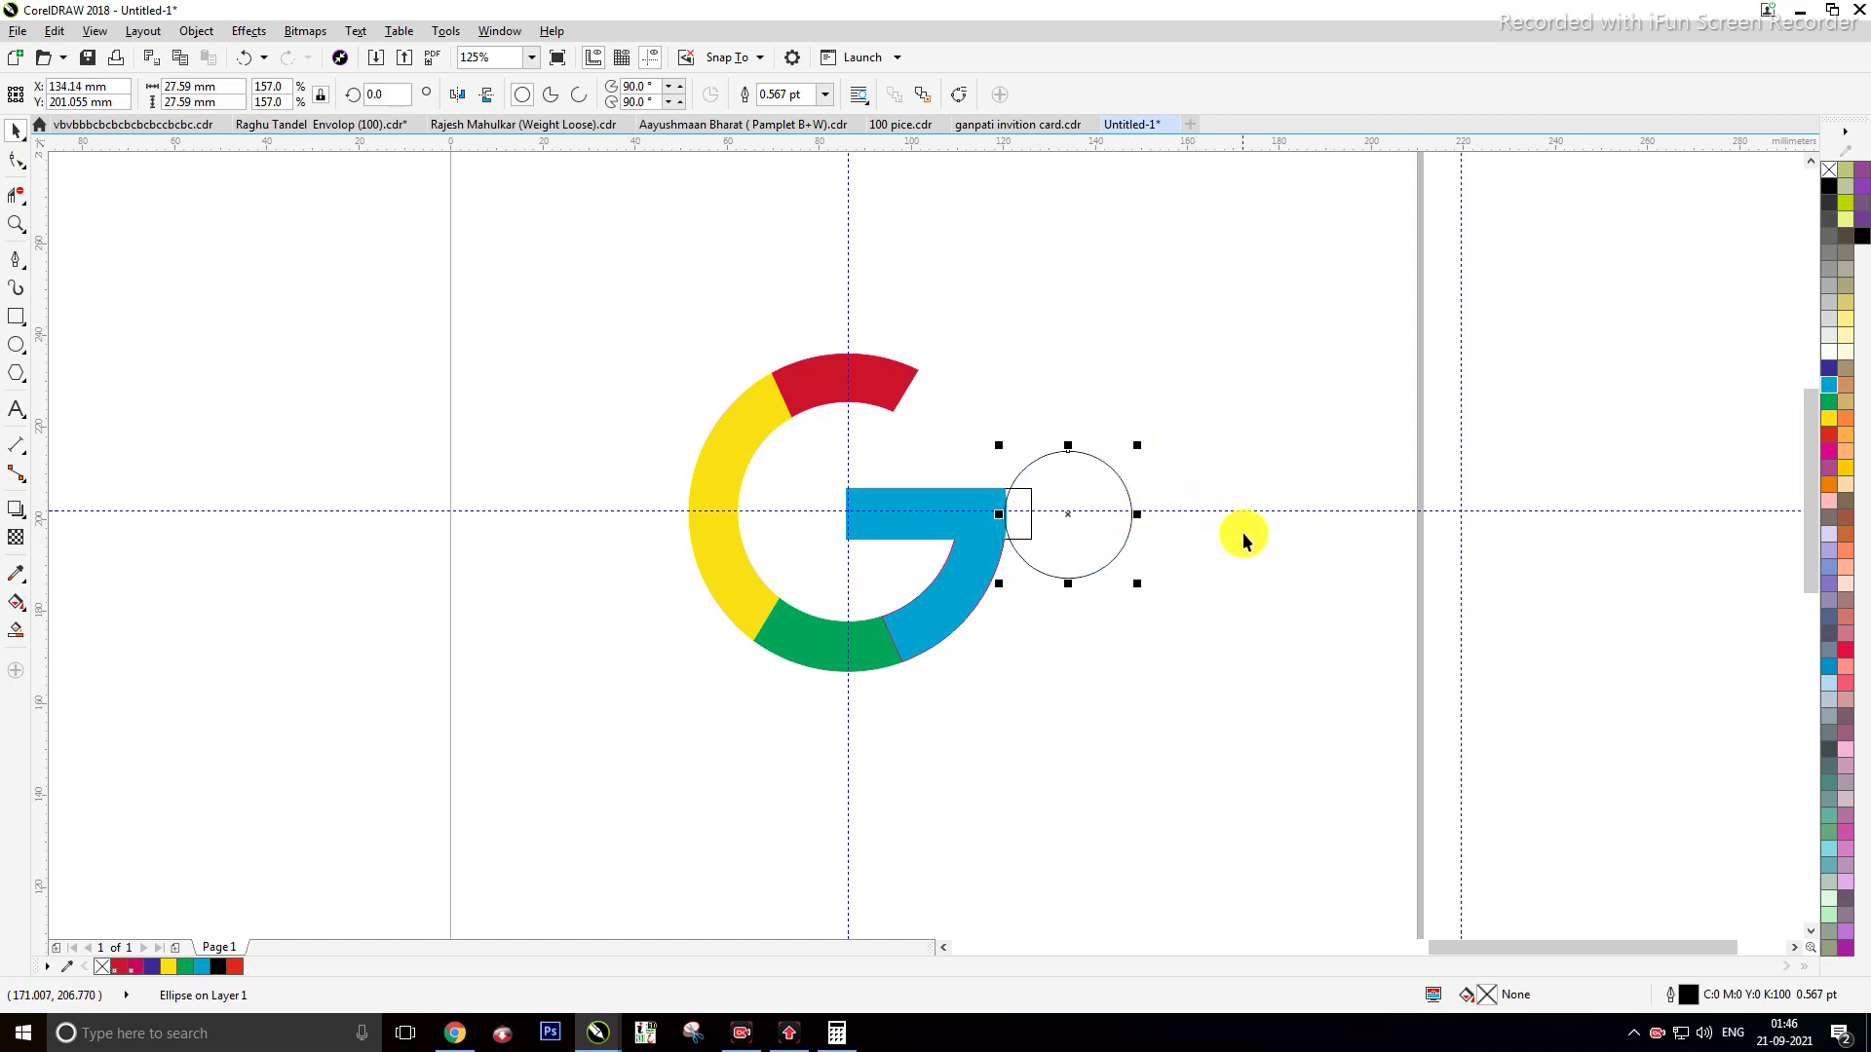
Step: Try to weld the logo segments, the rectangle and the extra circle together
{"action": "left_click_drag", "start_coordinate": [518, 276], "coordinate": [1254, 762]}
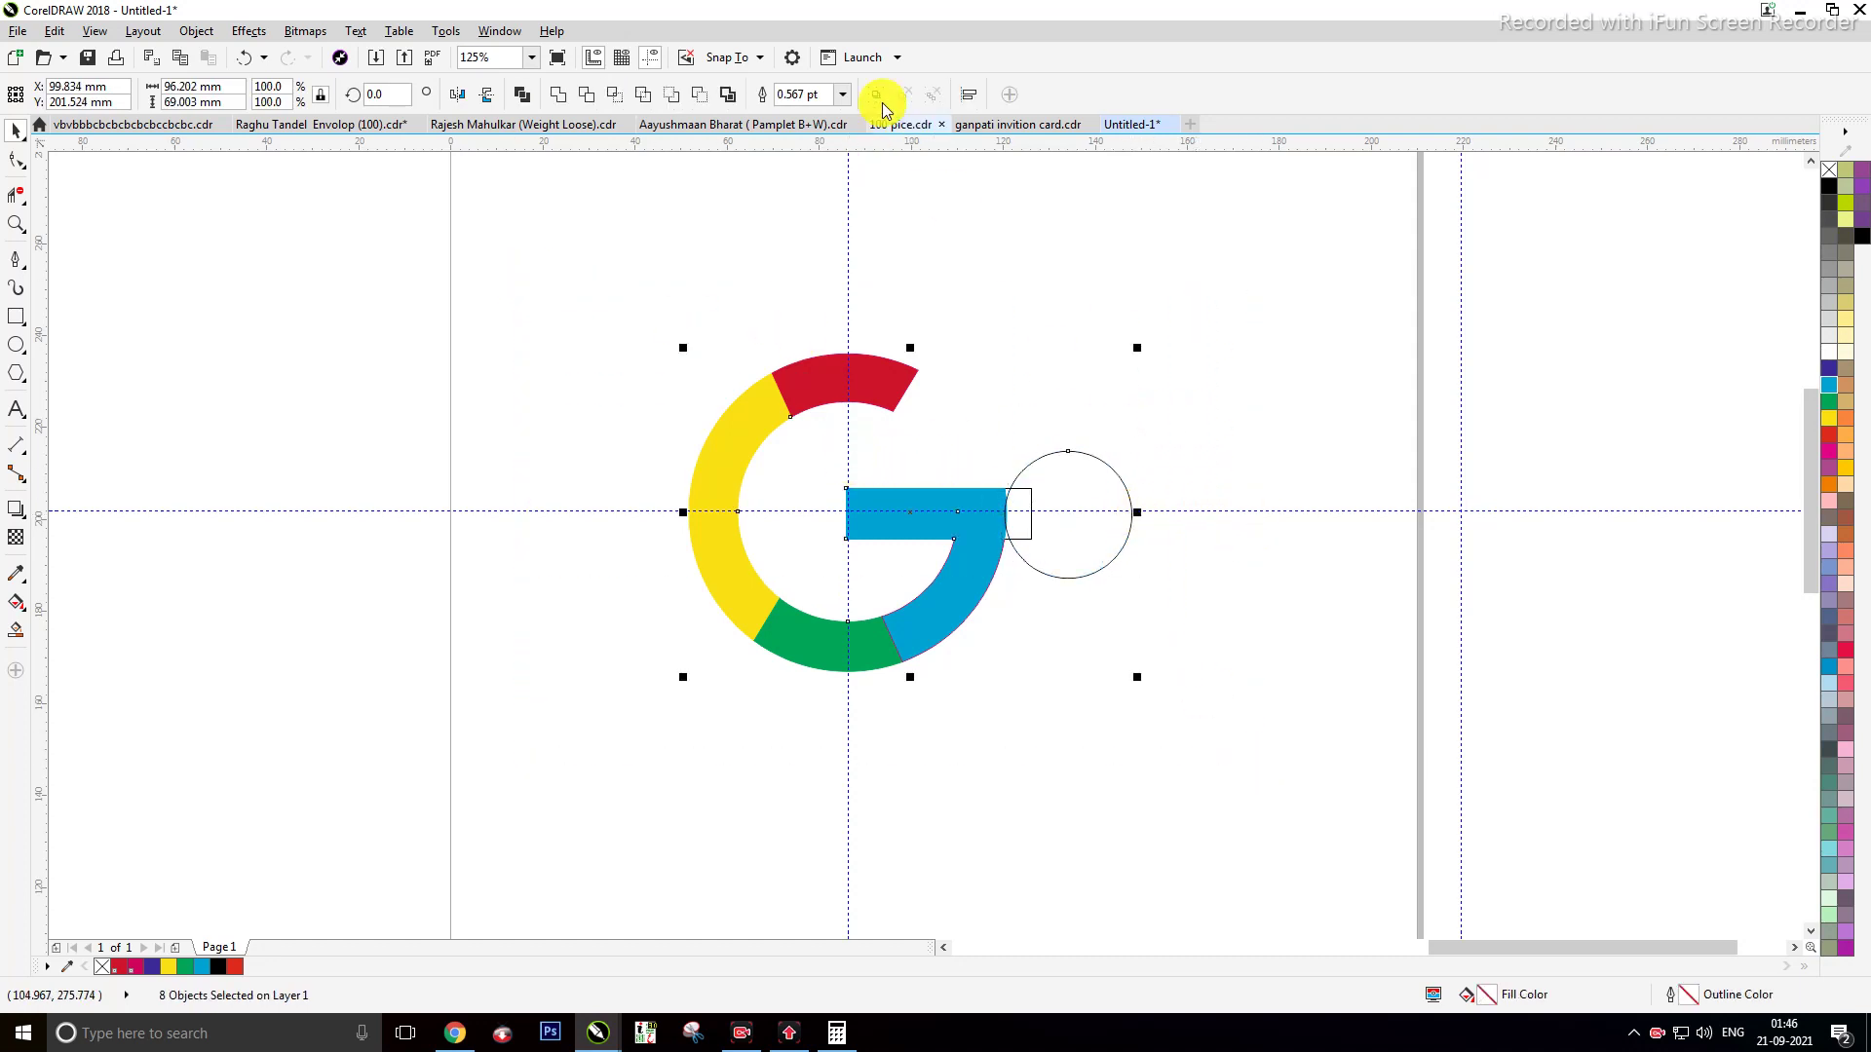
{"action": "left_click", "coordinate": [557, 96]}
{"action": "key", "text": "ctrl+z"}
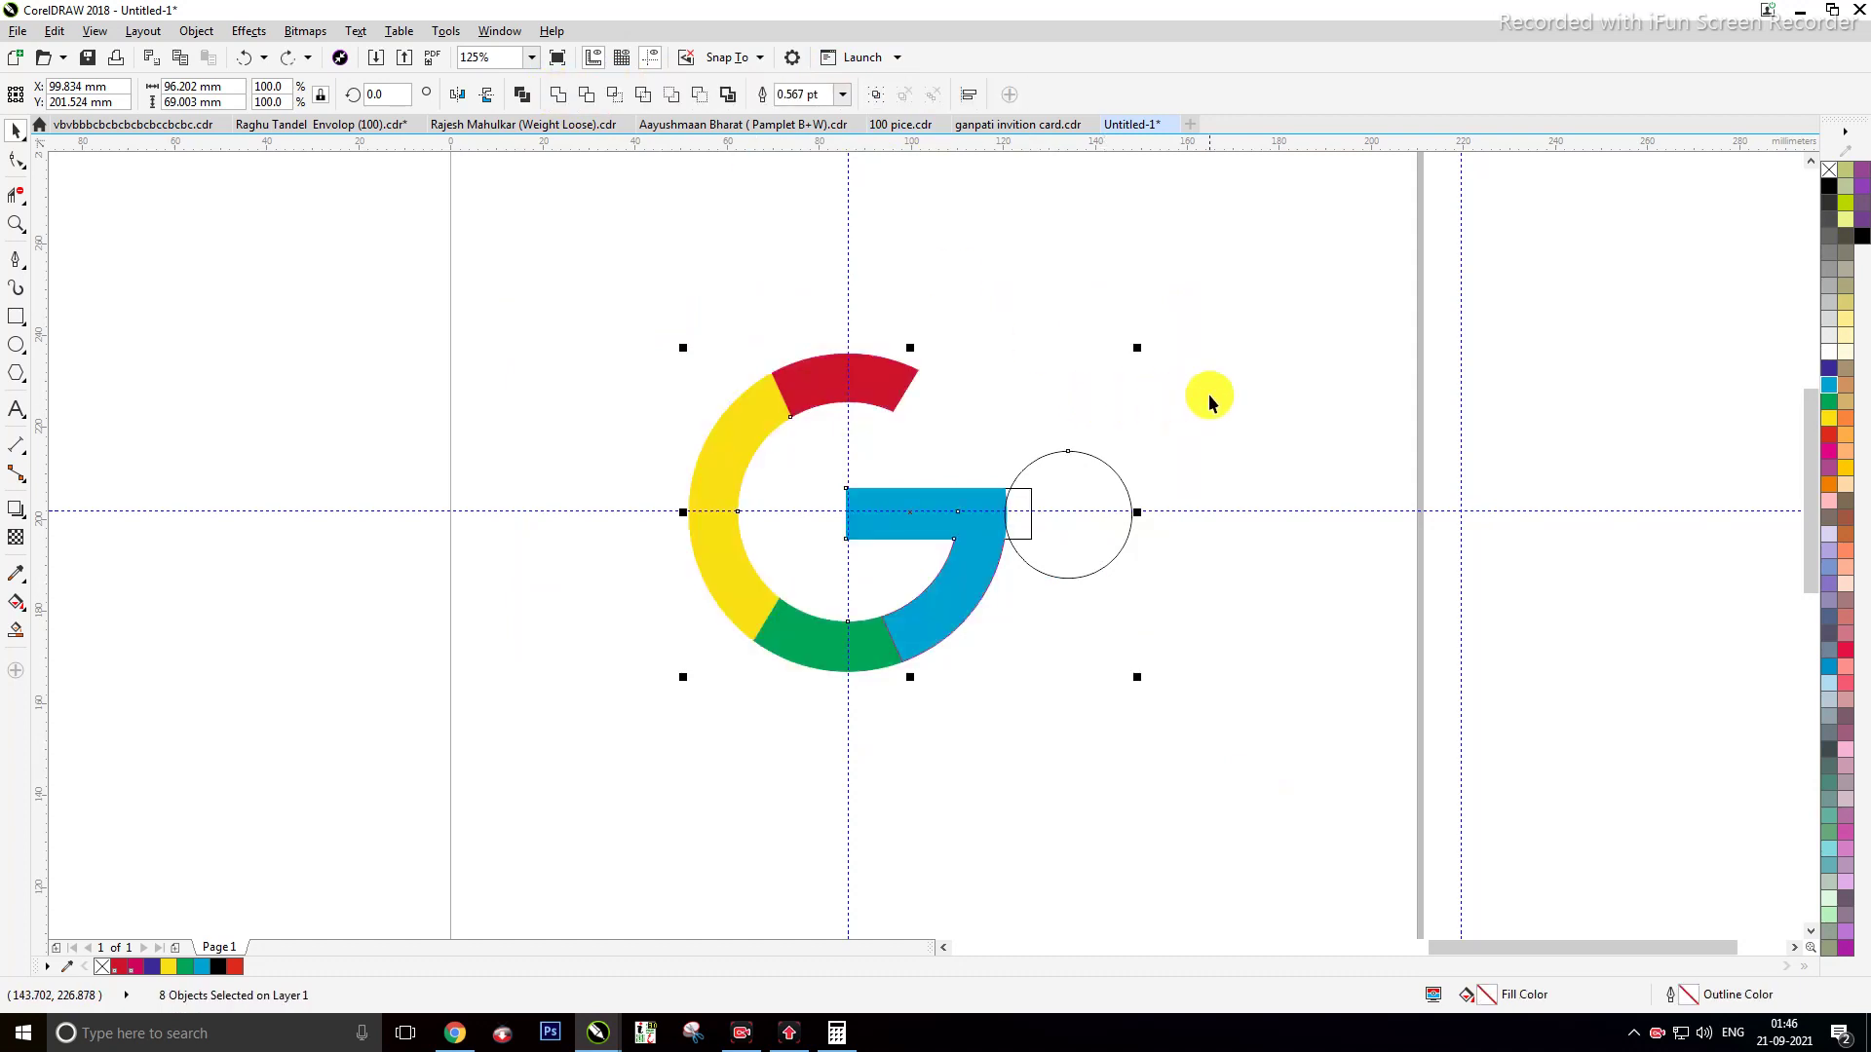
Step: Move the extra circle away from the cyan bar and delete it
{"action": "left_click_drag", "start_coordinate": [1120, 506], "coordinate": [1162, 482]}
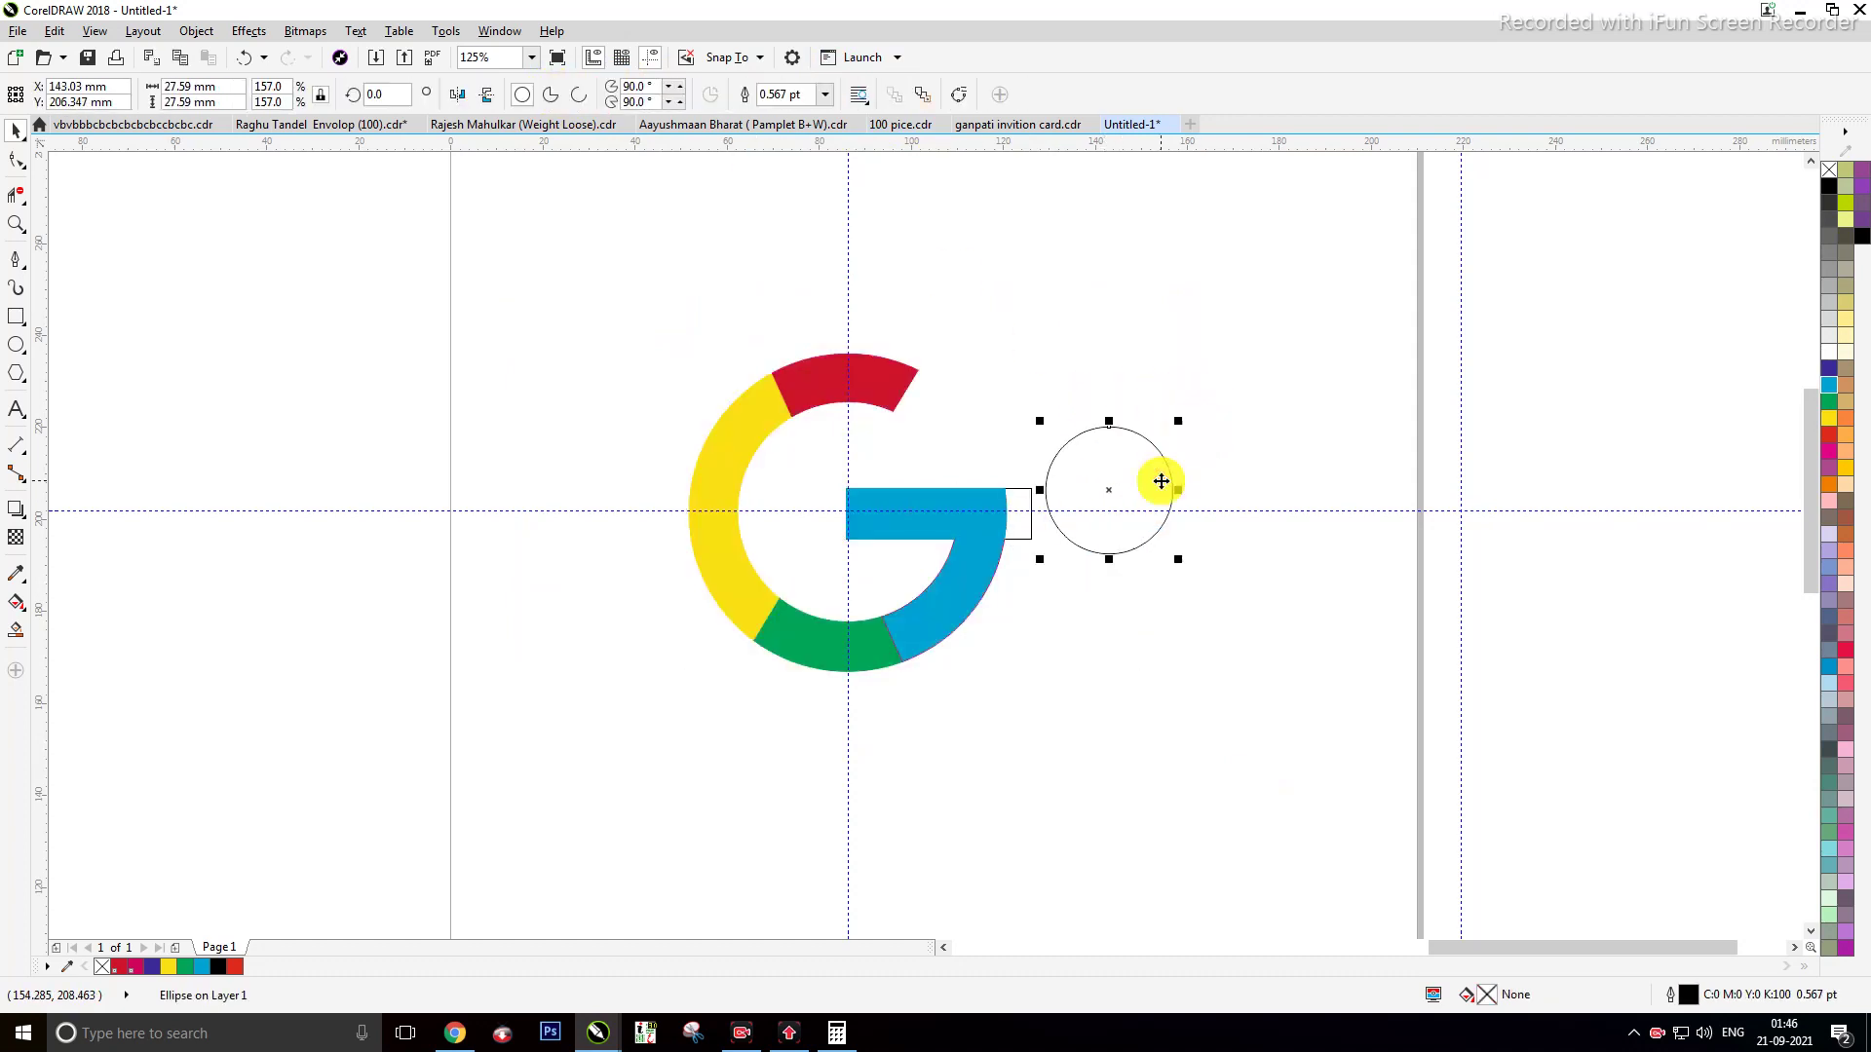
{"action": "left_click", "coordinate": [1218, 441]}
{"action": "left_click", "coordinate": [1129, 473]}
{"action": "key", "text": "Delete"}
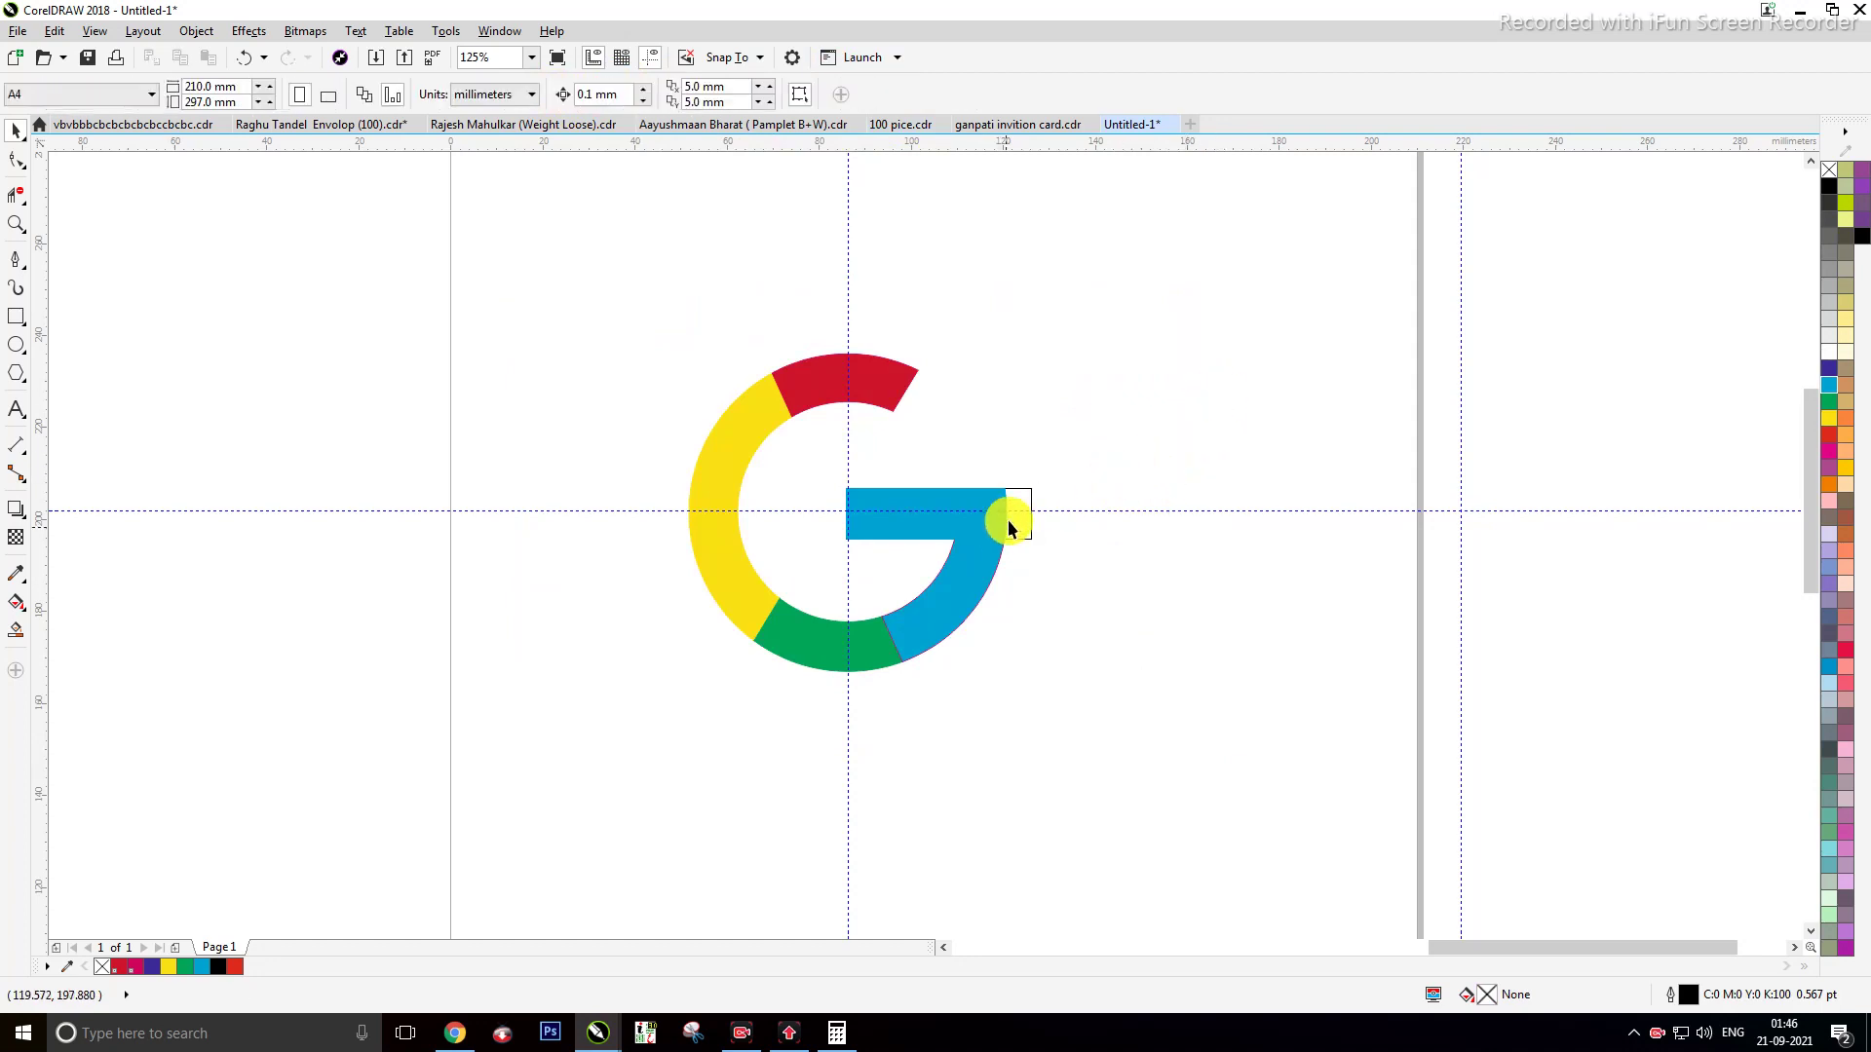
Step: Shorten the outlined rectangle from its outer side to about 34.8 mm wide so it ends at the cyan bar's outer edge
{"action": "left_click", "coordinate": [1031, 511]}
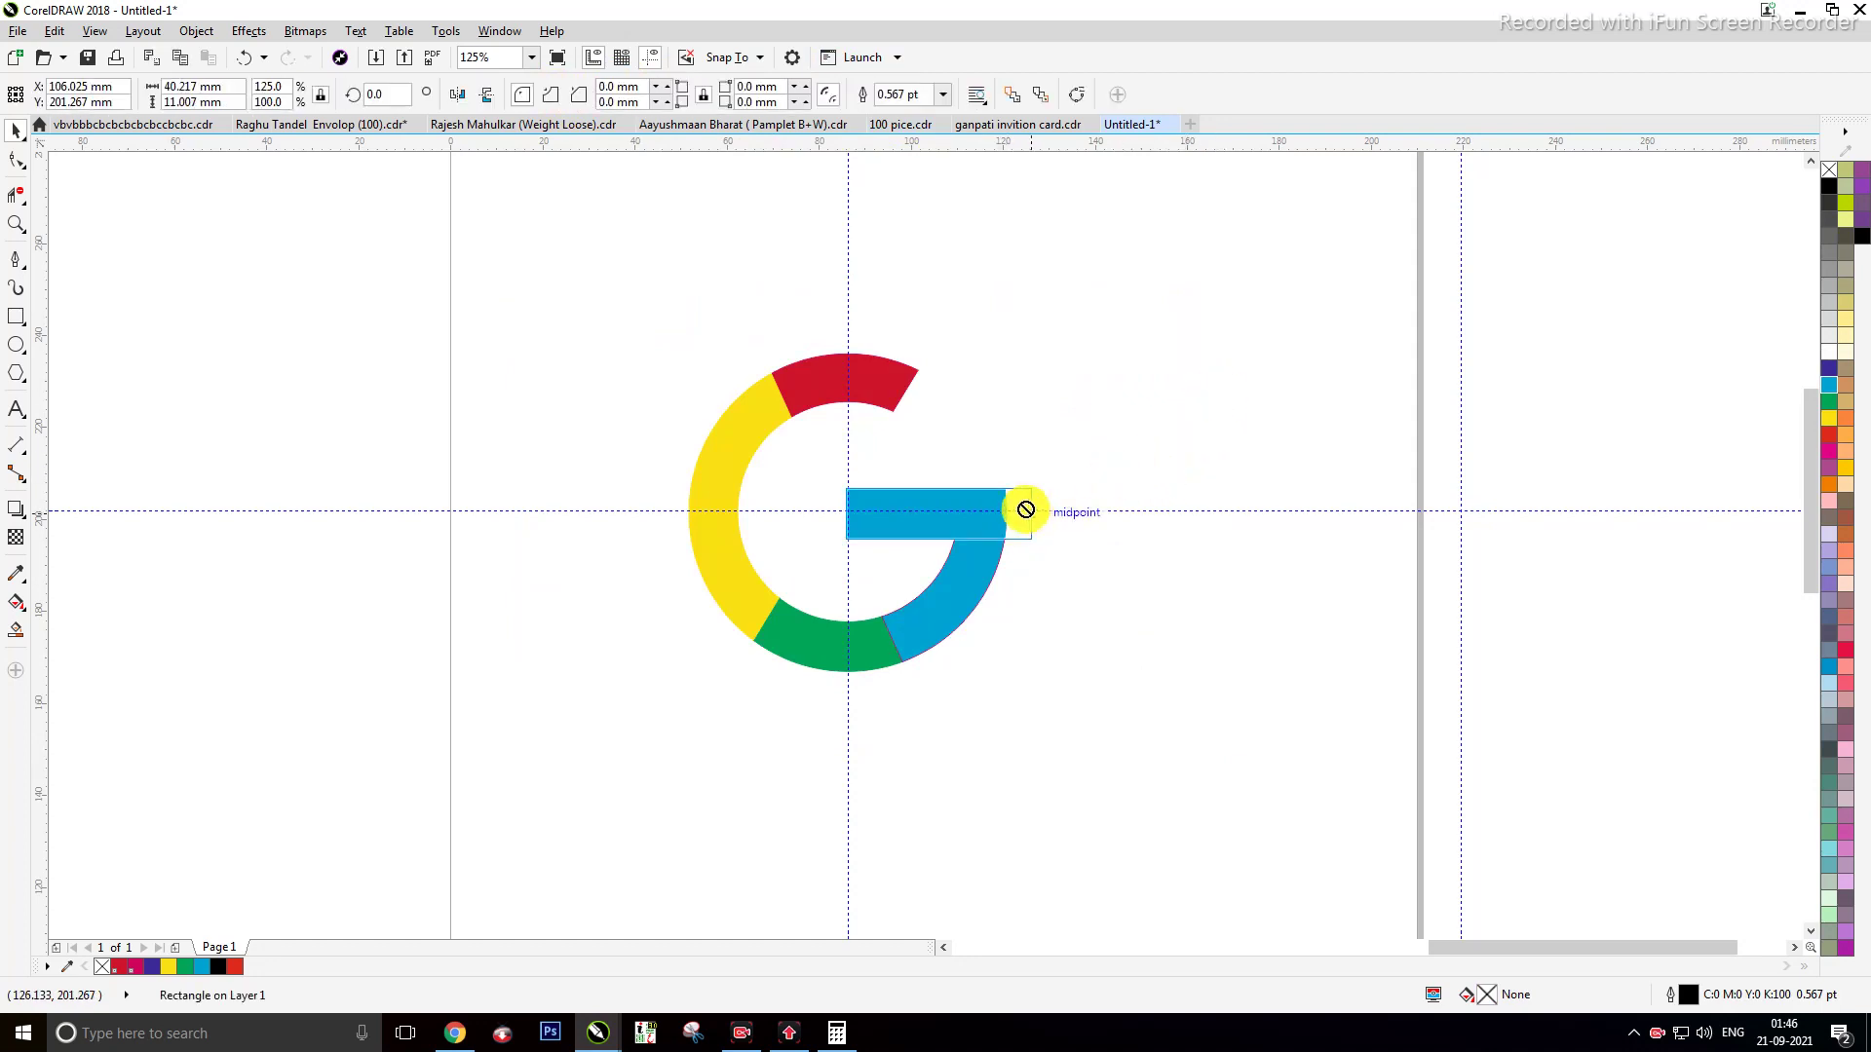
{"action": "left_click", "coordinate": [1044, 522]}
{"action": "scroll", "coordinate": [1015, 550], "scroll_direction": "up", "scroll_amount": 2}
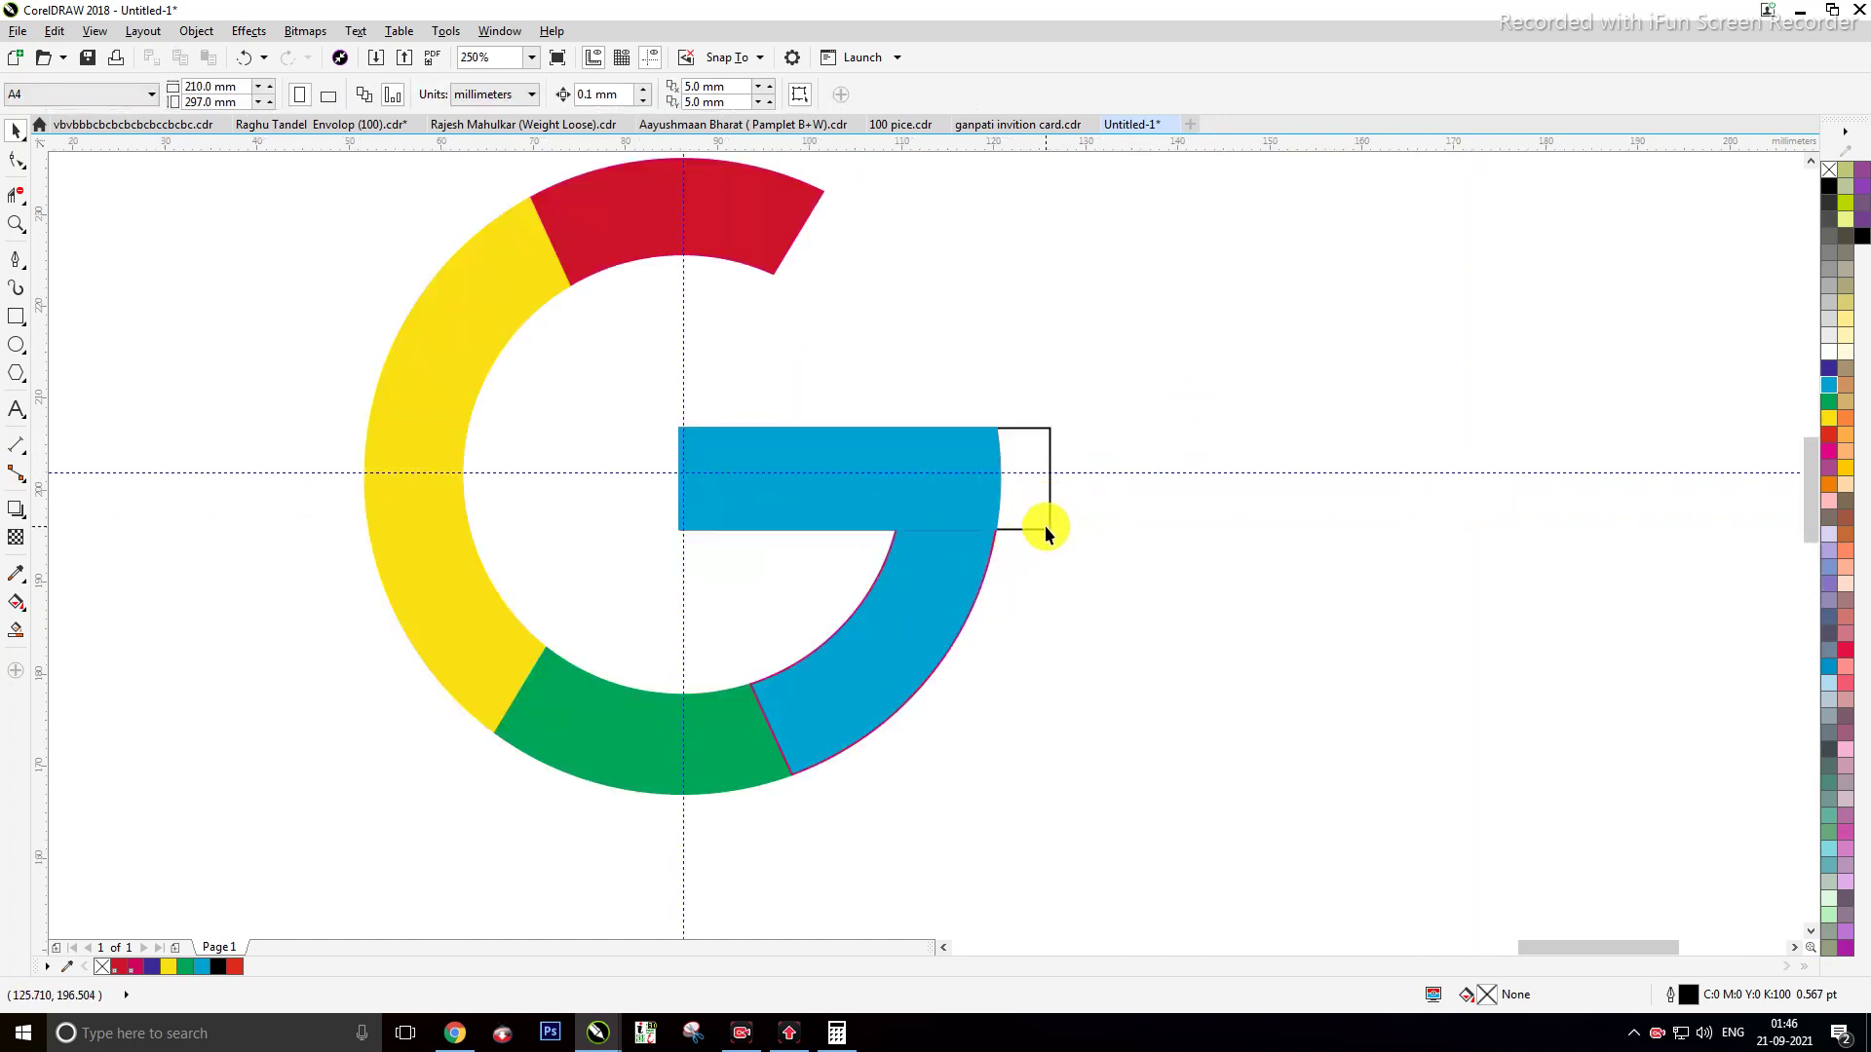
{"action": "left_click", "coordinate": [1044, 527]}
{"action": "left_click_drag", "start_coordinate": [1056, 480], "coordinate": [1007, 474]}
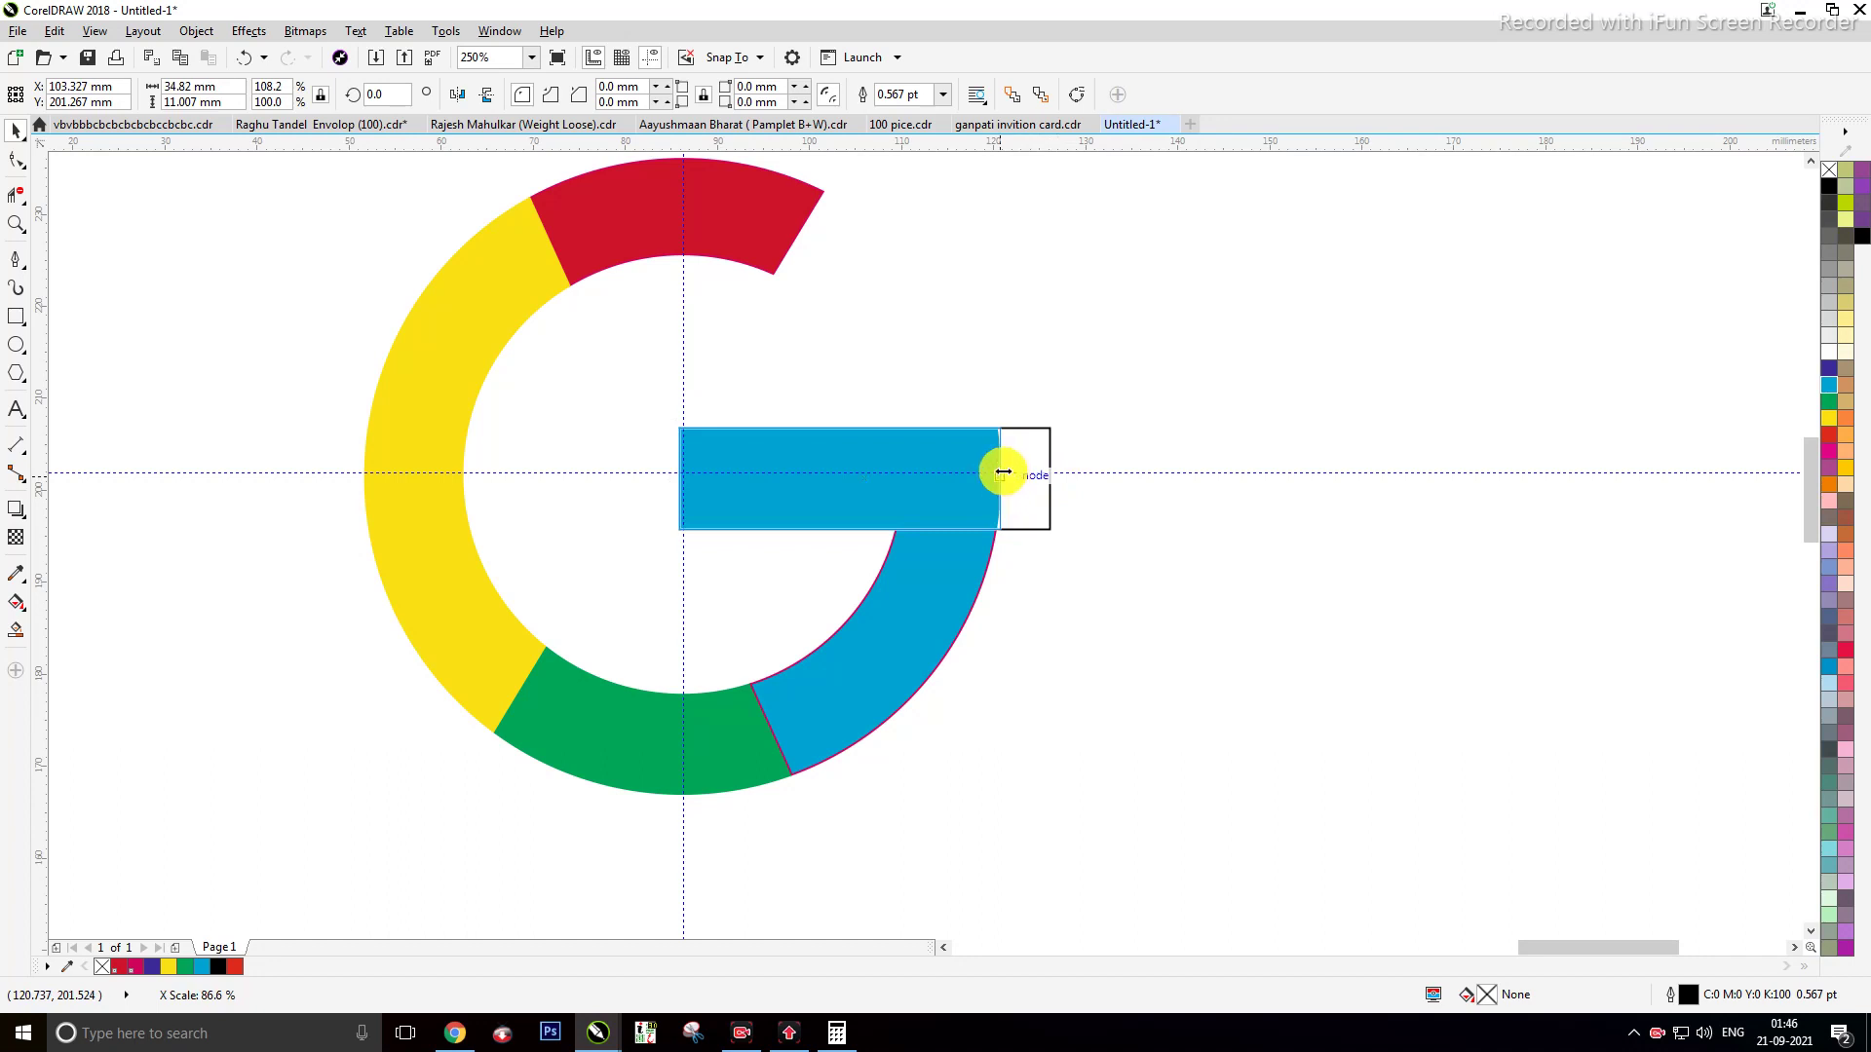
{"action": "left_click_drag", "start_coordinate": [1001, 471], "coordinate": [1007, 483]}
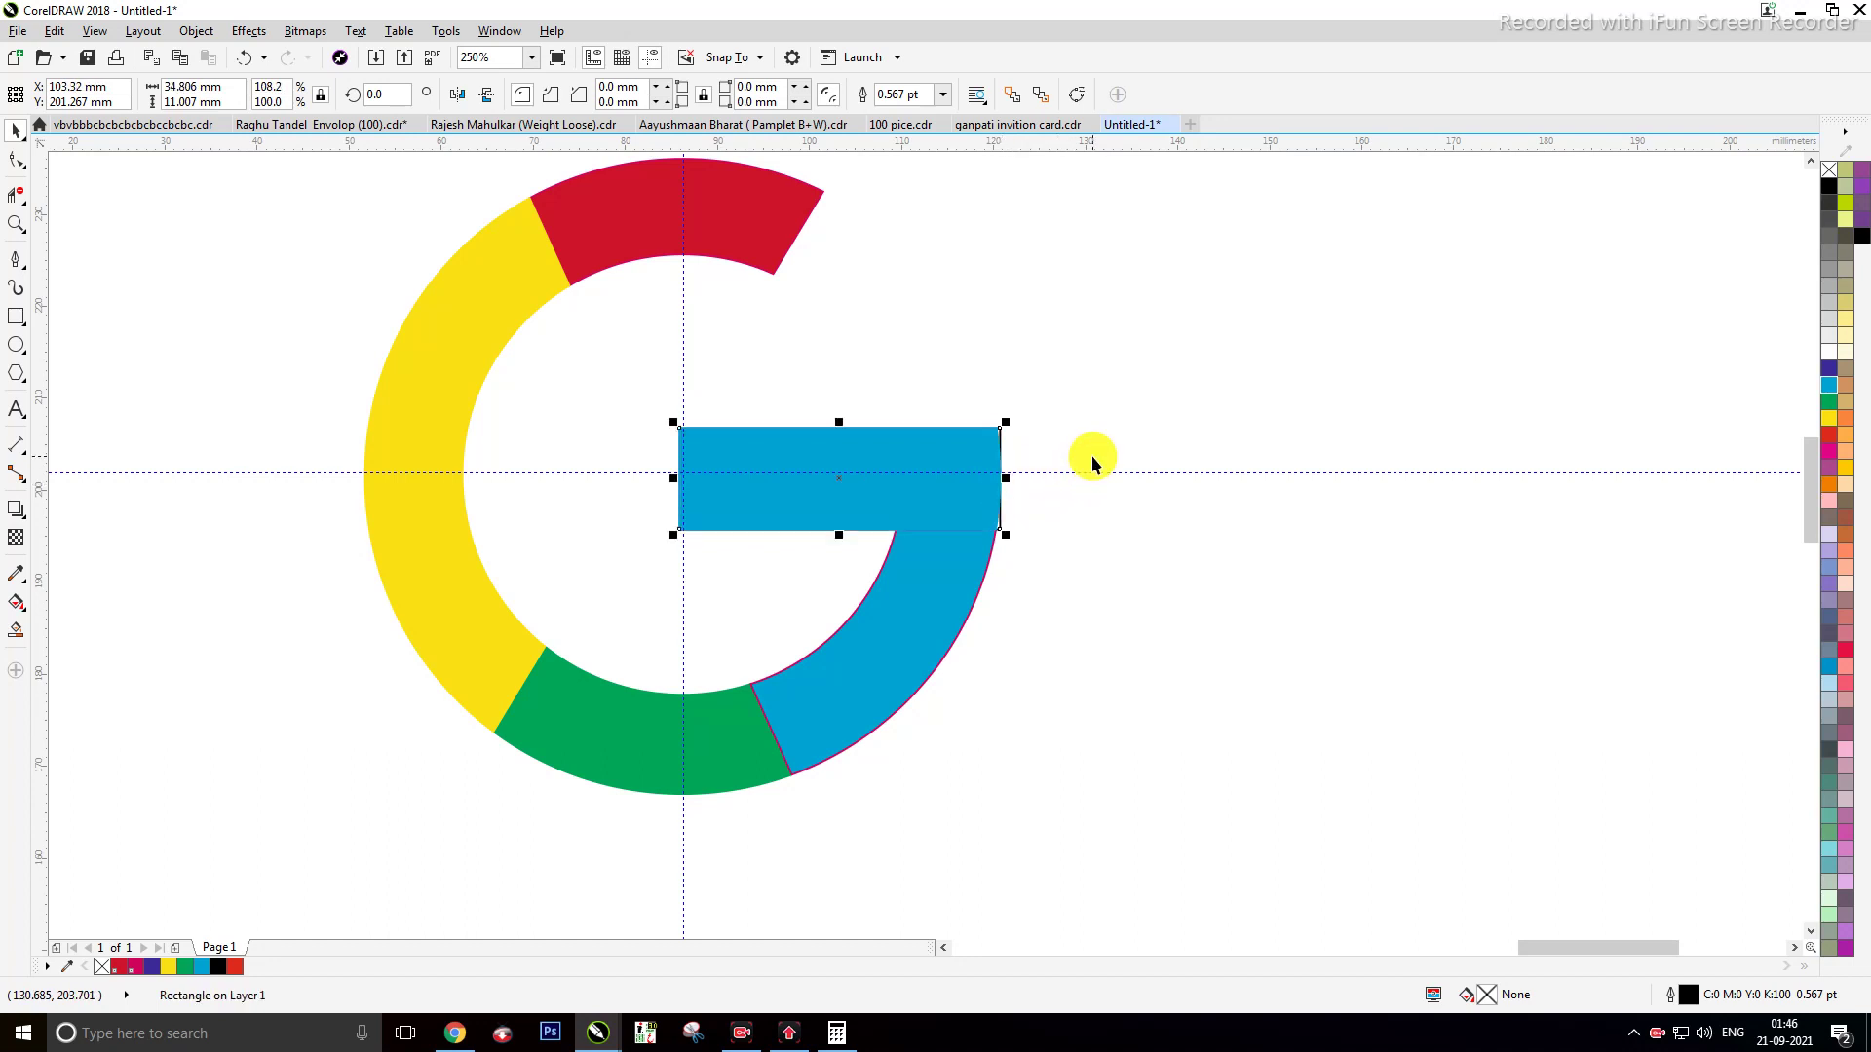
{"action": "left_click", "coordinate": [1132, 412]}
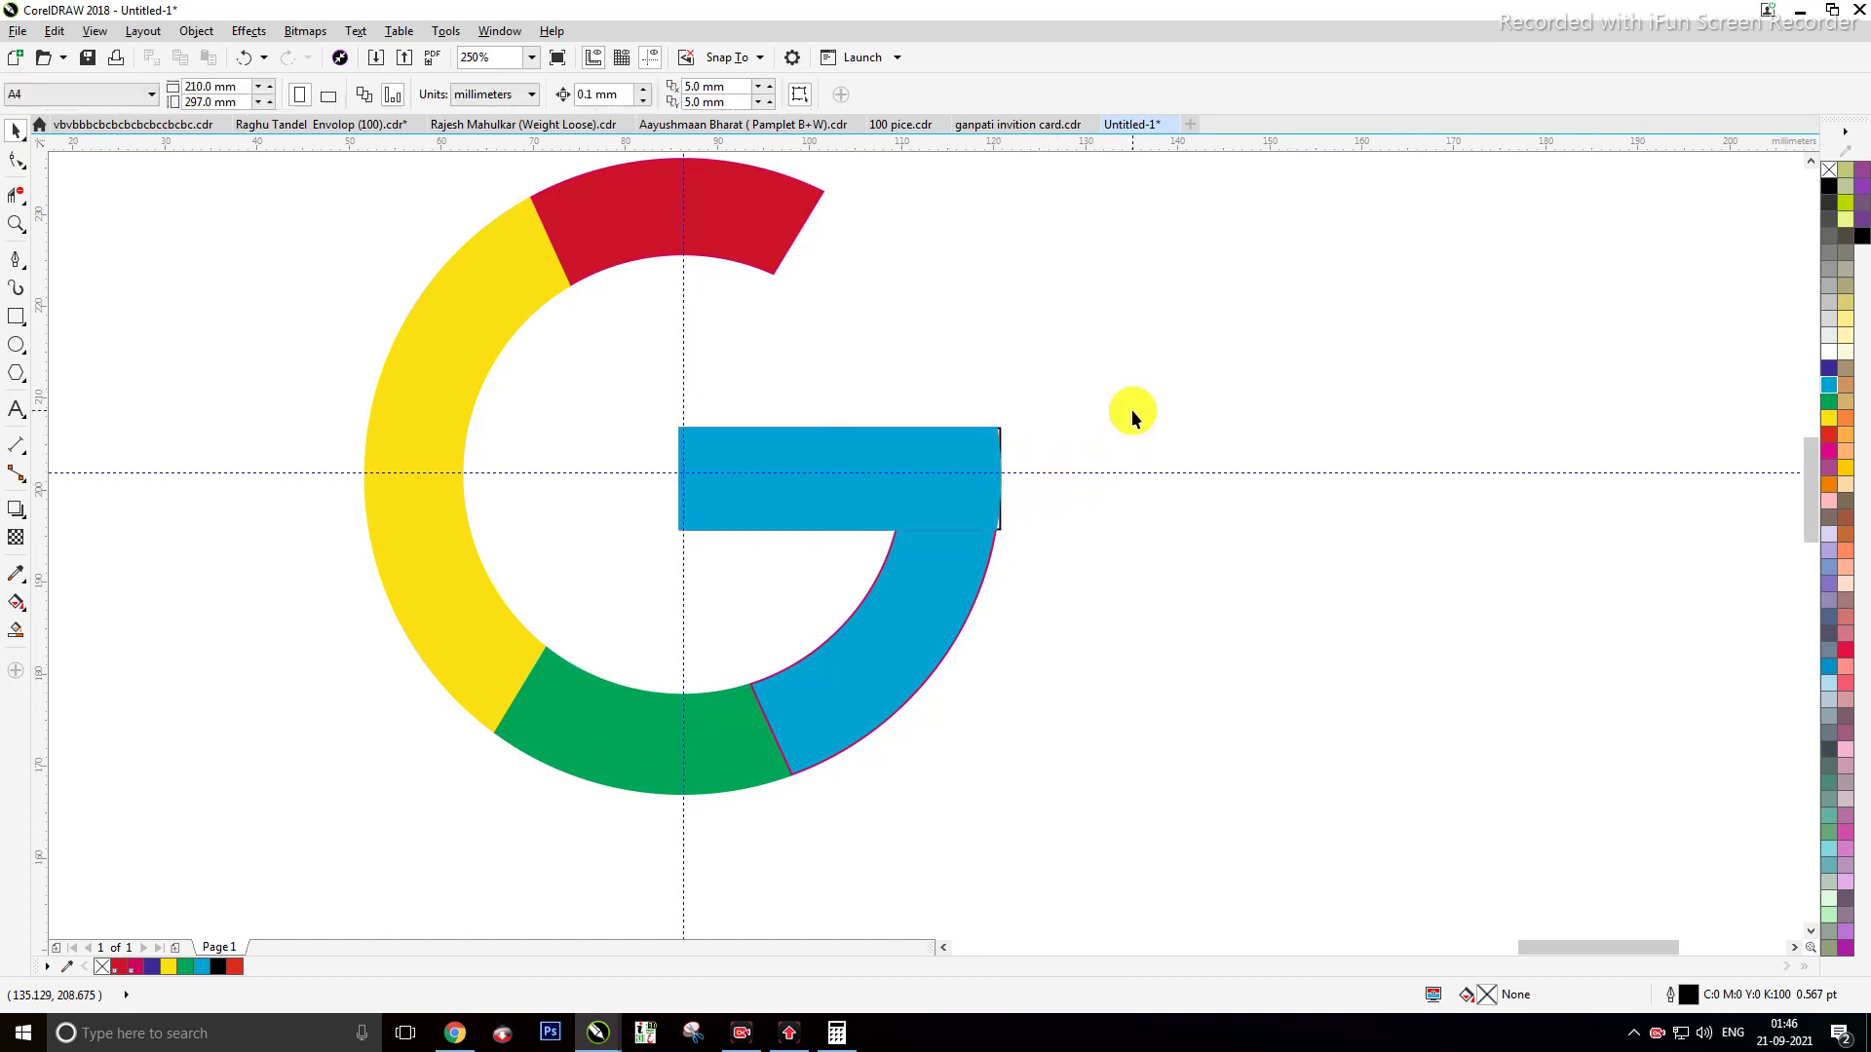
Step: Colour the outlines of the lower-right ring segment and the rectangle around the bar cyan
{"action": "left_click", "coordinate": [965, 477]}
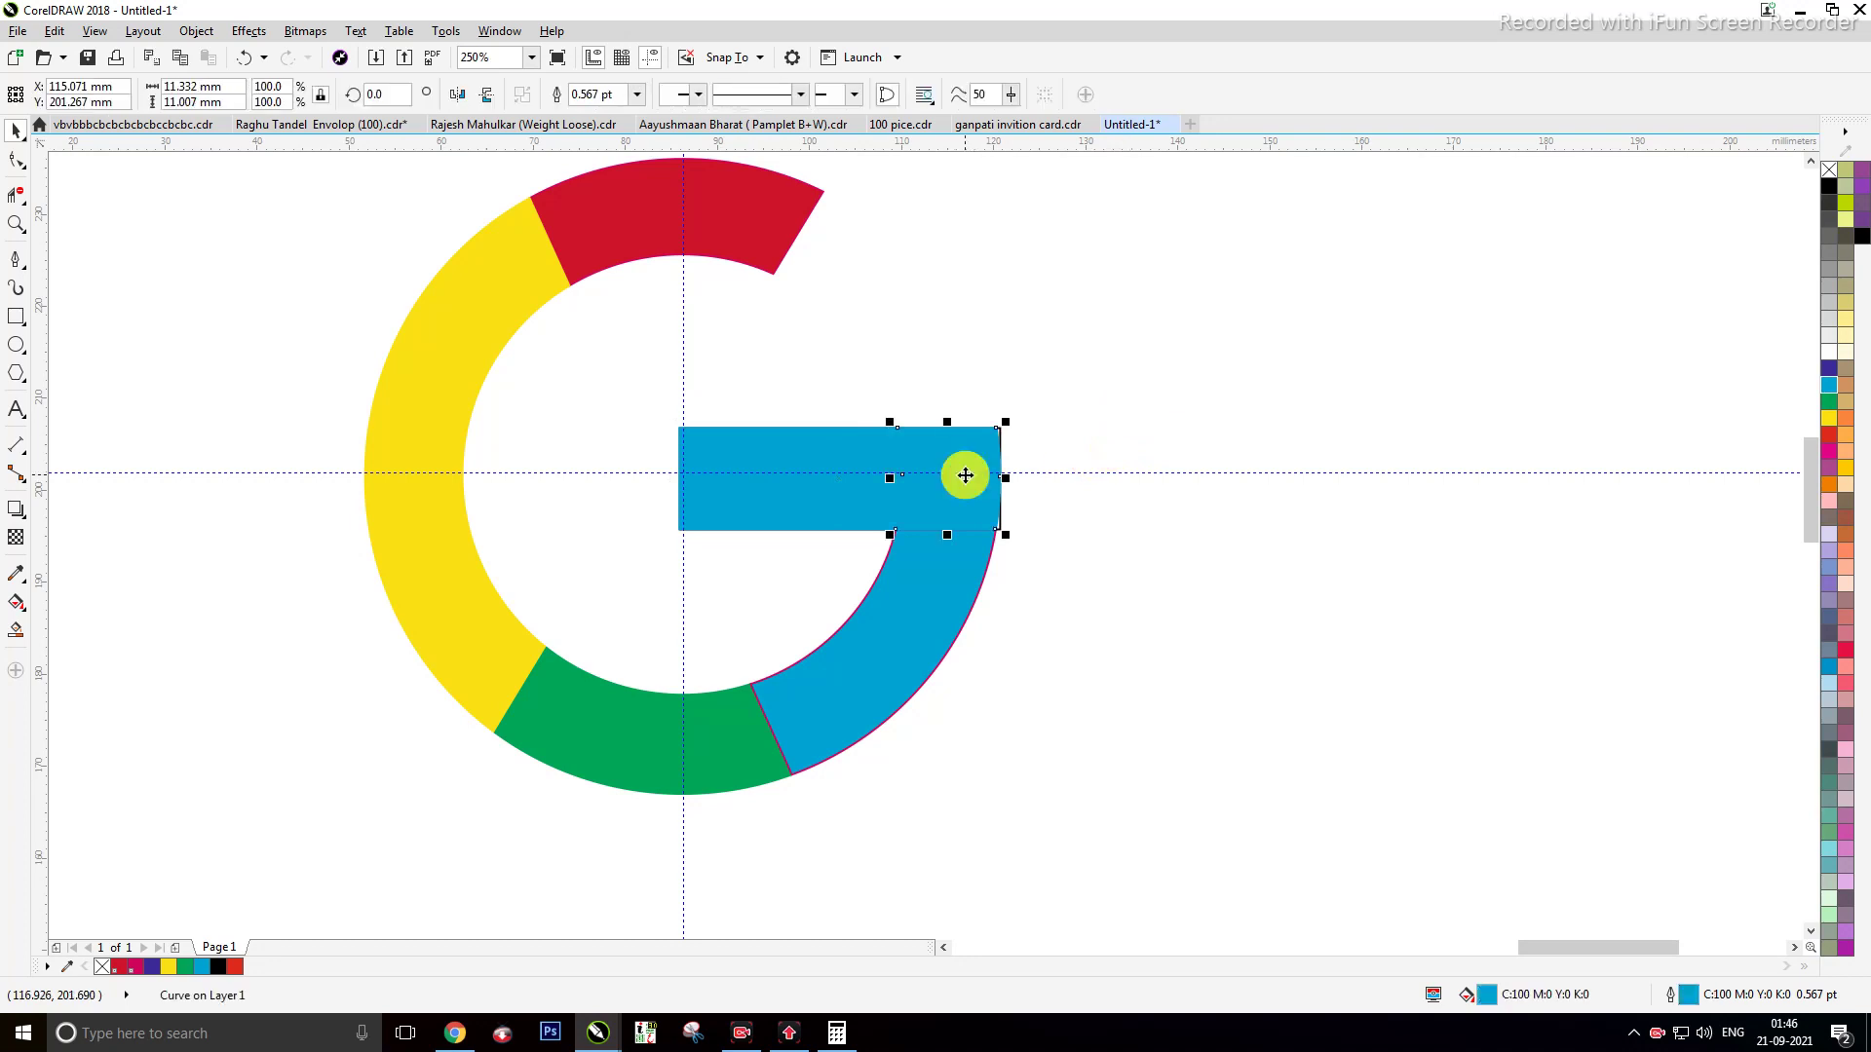
{"action": "left_click", "coordinate": [1219, 481]}
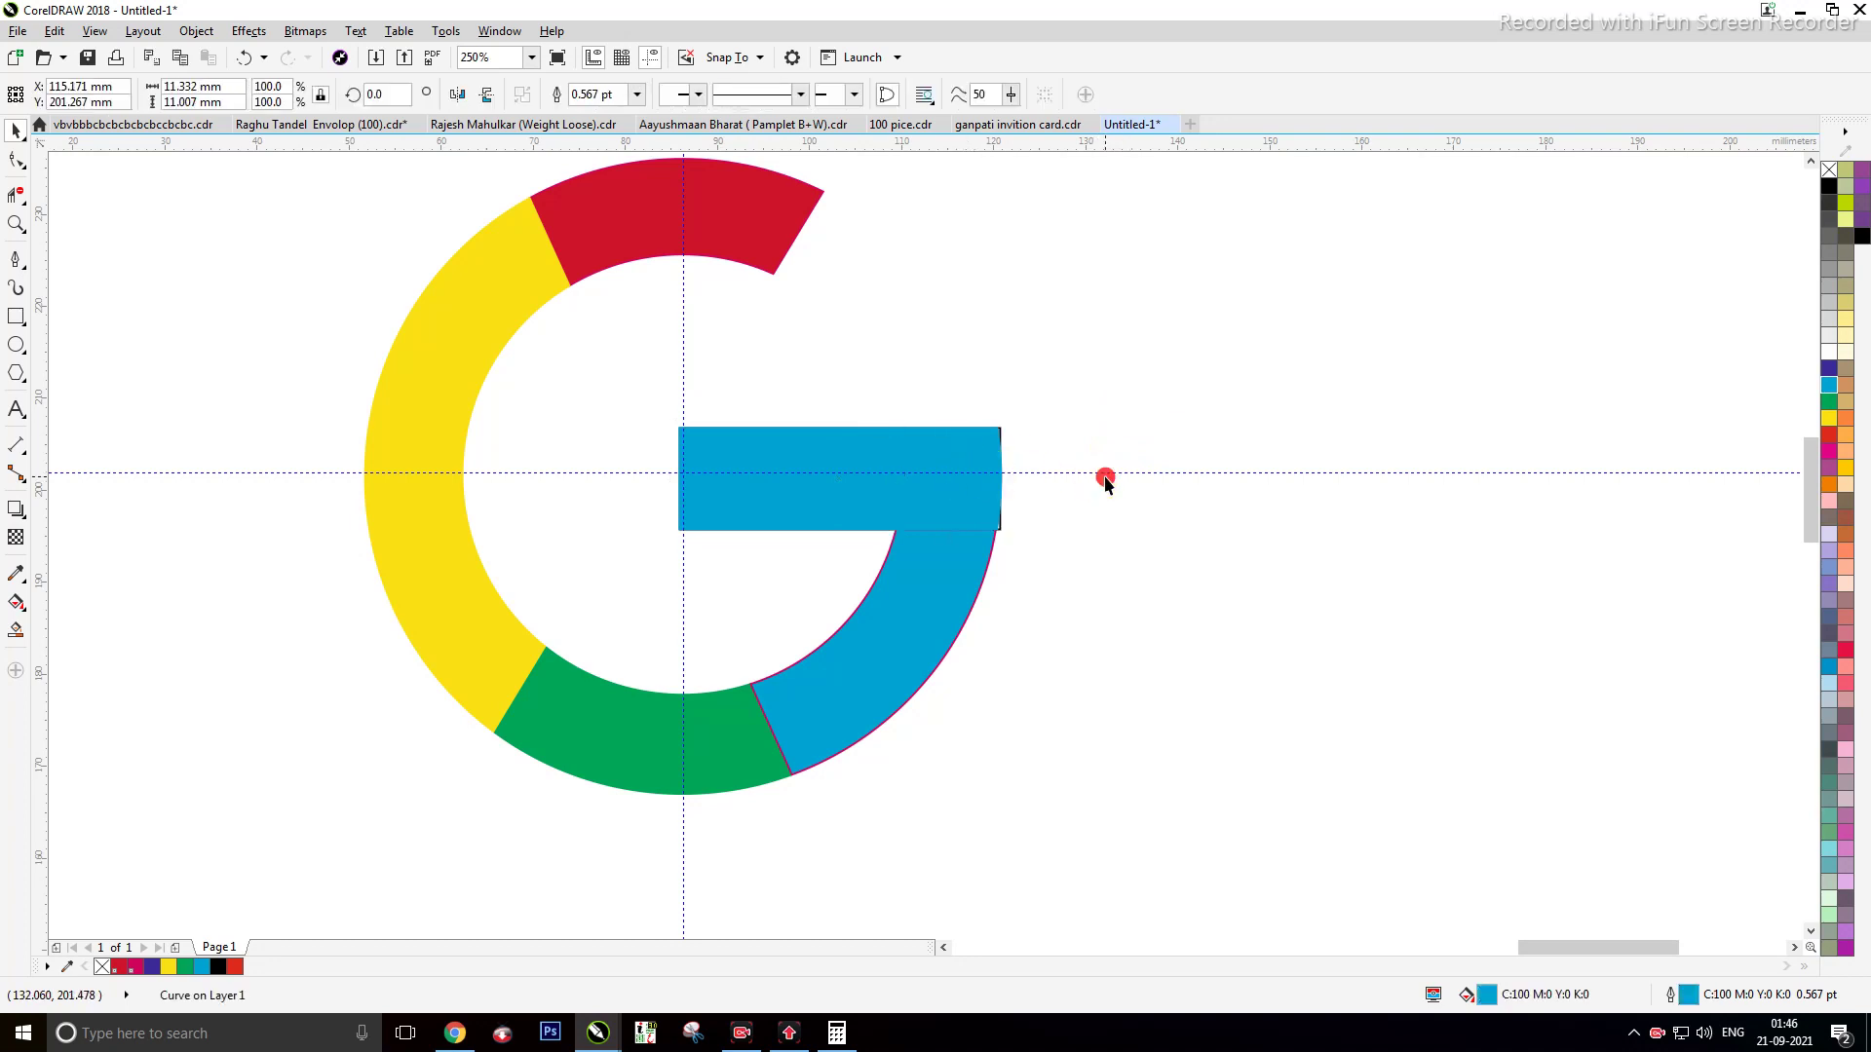
{"action": "left_click", "coordinate": [967, 628]}
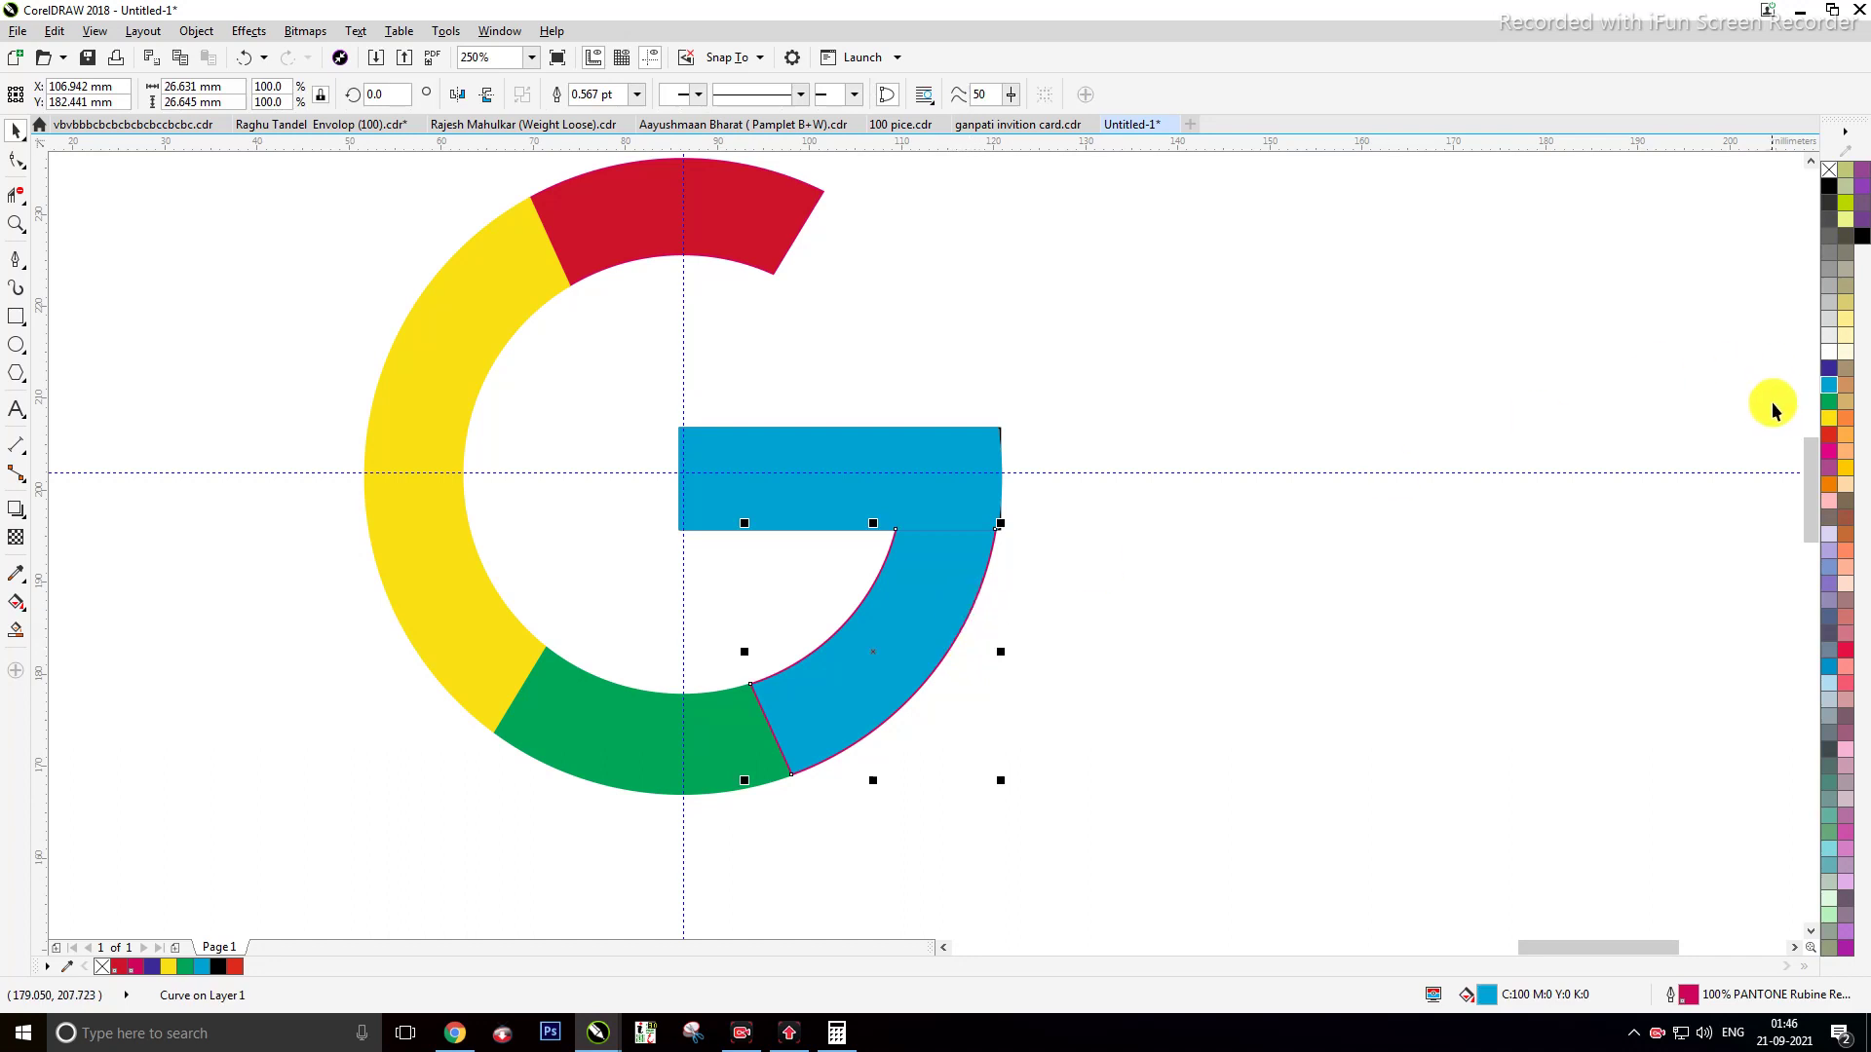
{"action": "right_click", "coordinate": [1826, 386]}
{"action": "left_click", "coordinate": [1091, 398]}
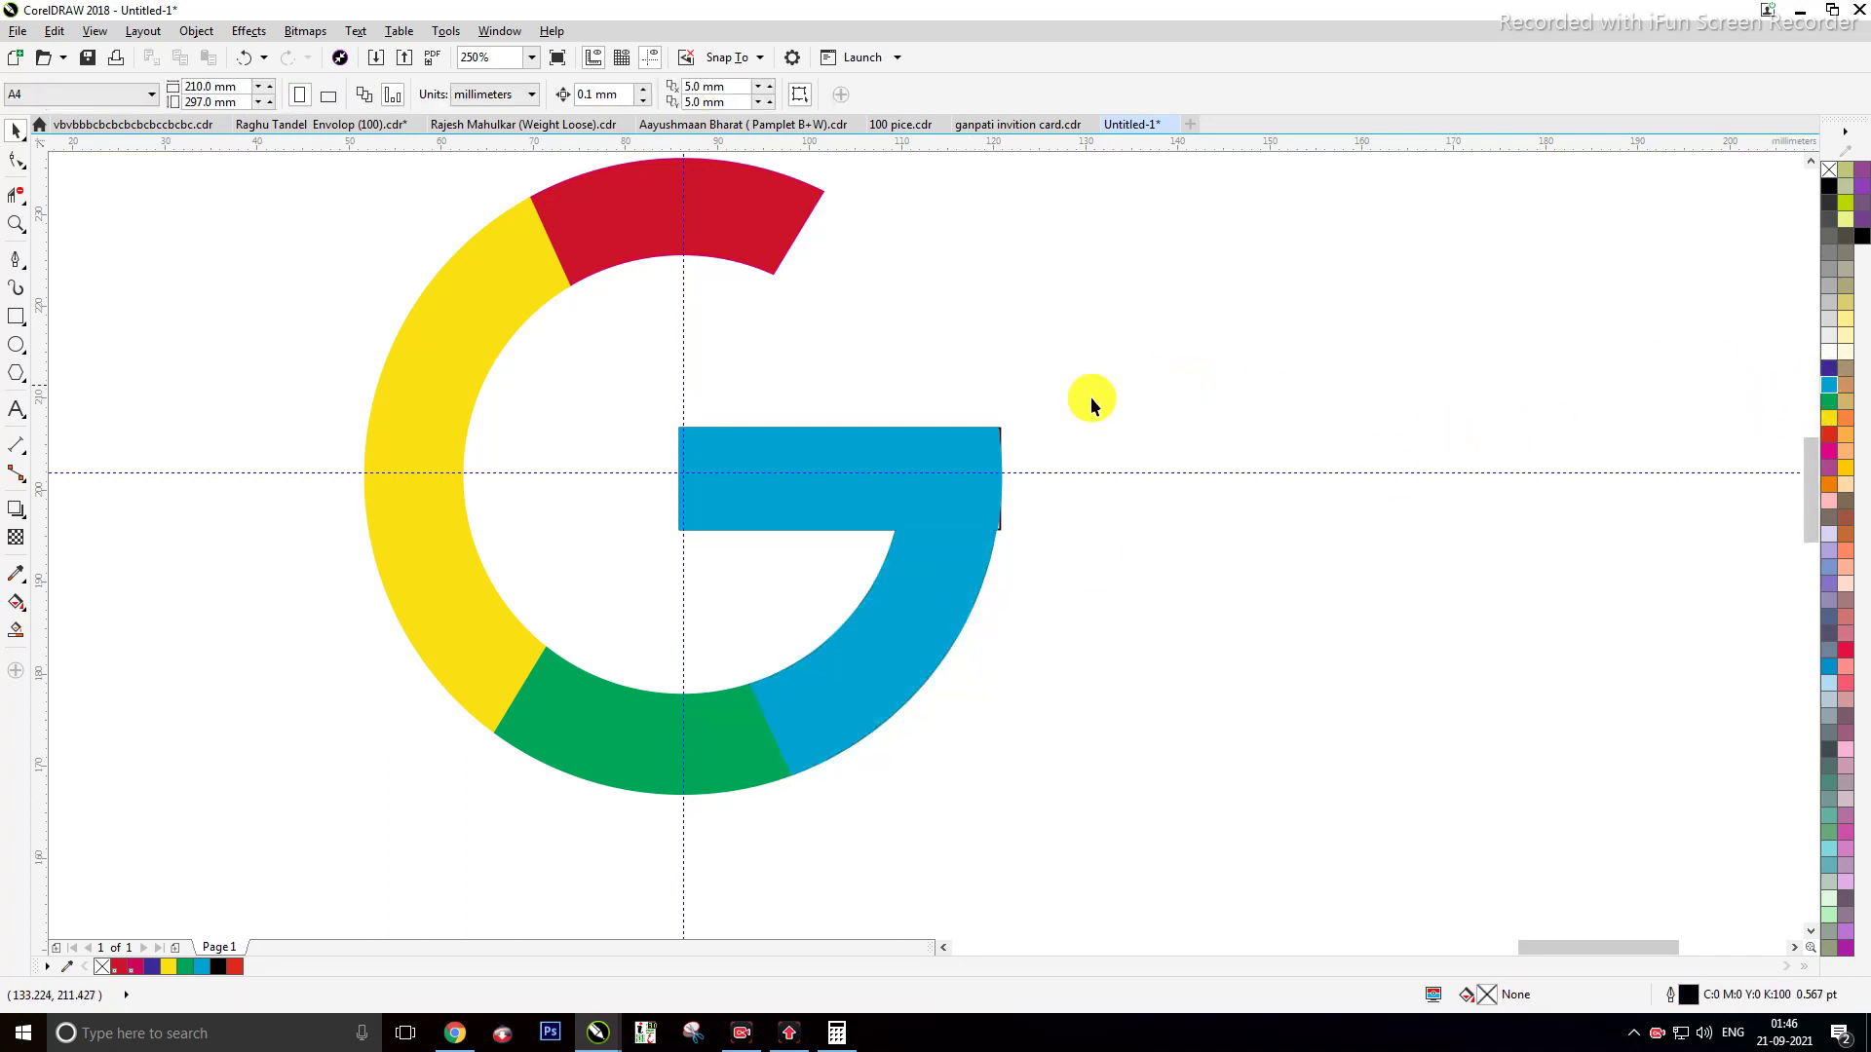
{"action": "left_click", "coordinate": [1000, 523]}
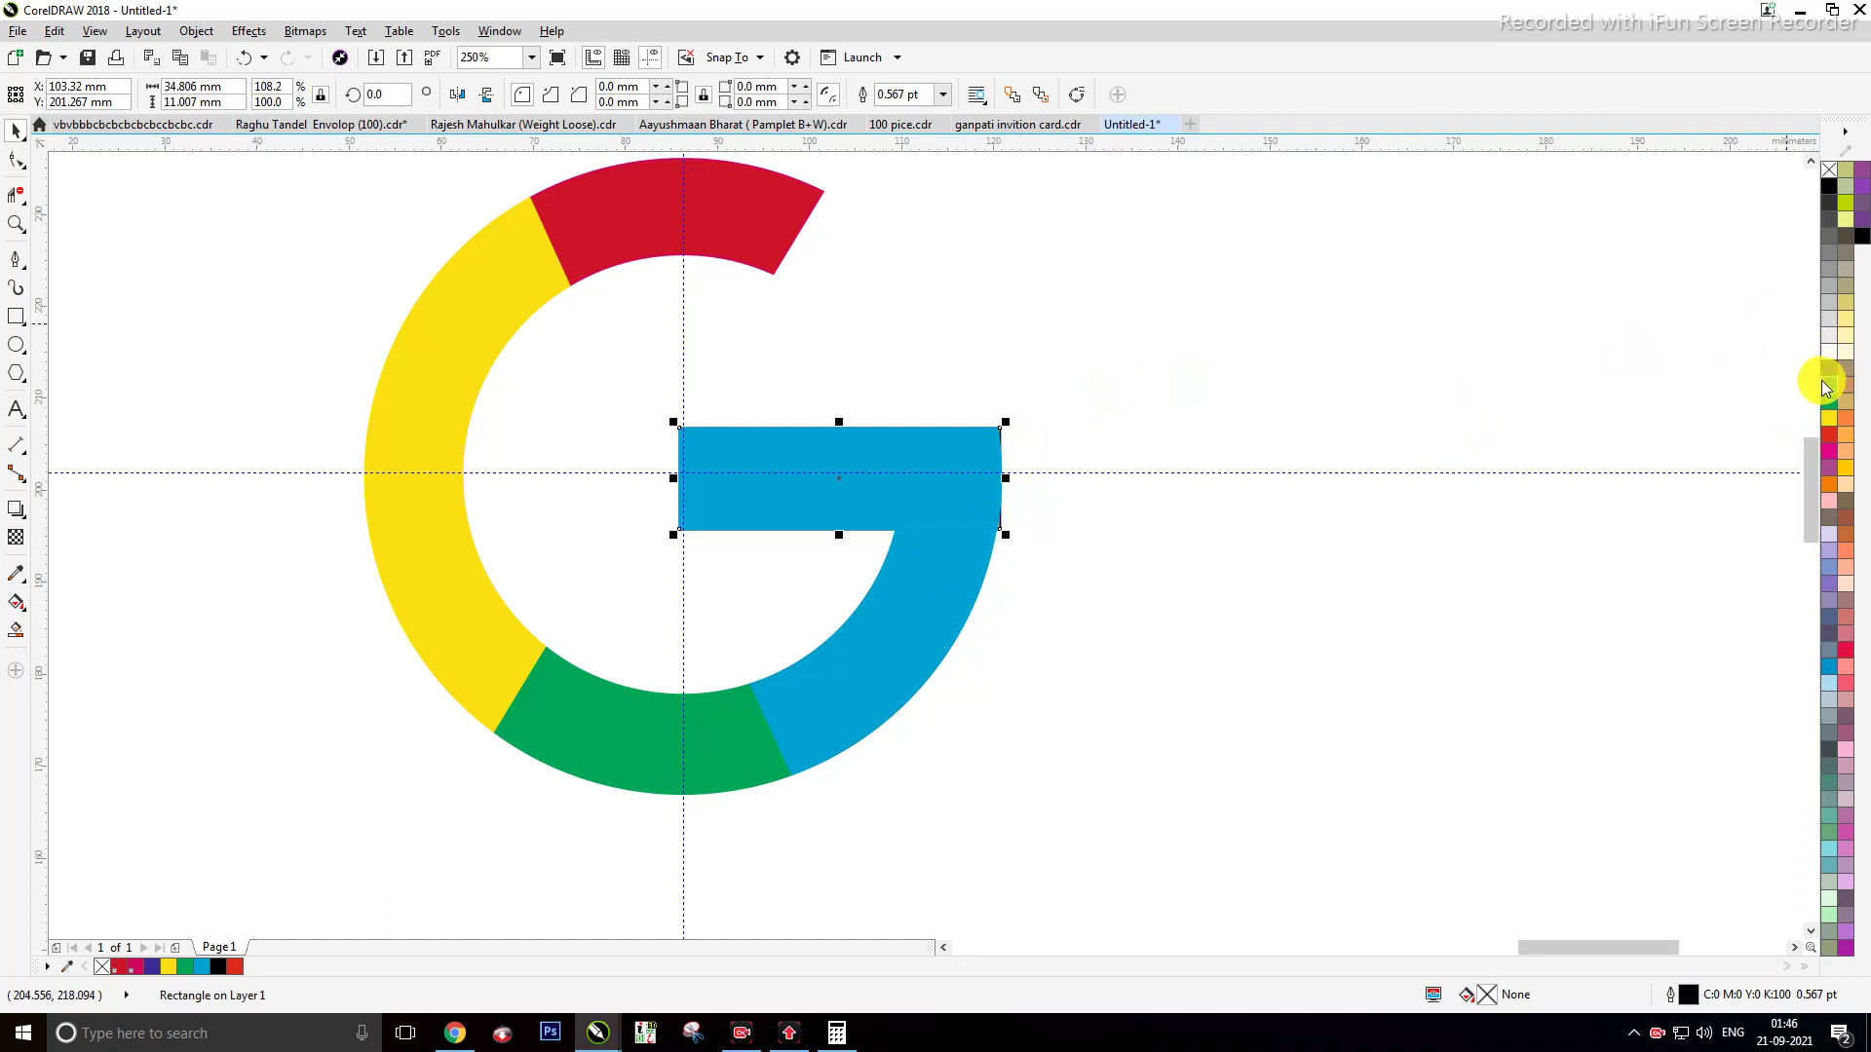
{"action": "right_click", "coordinate": [1826, 386]}
{"action": "left_click", "coordinate": [1023, 389]}
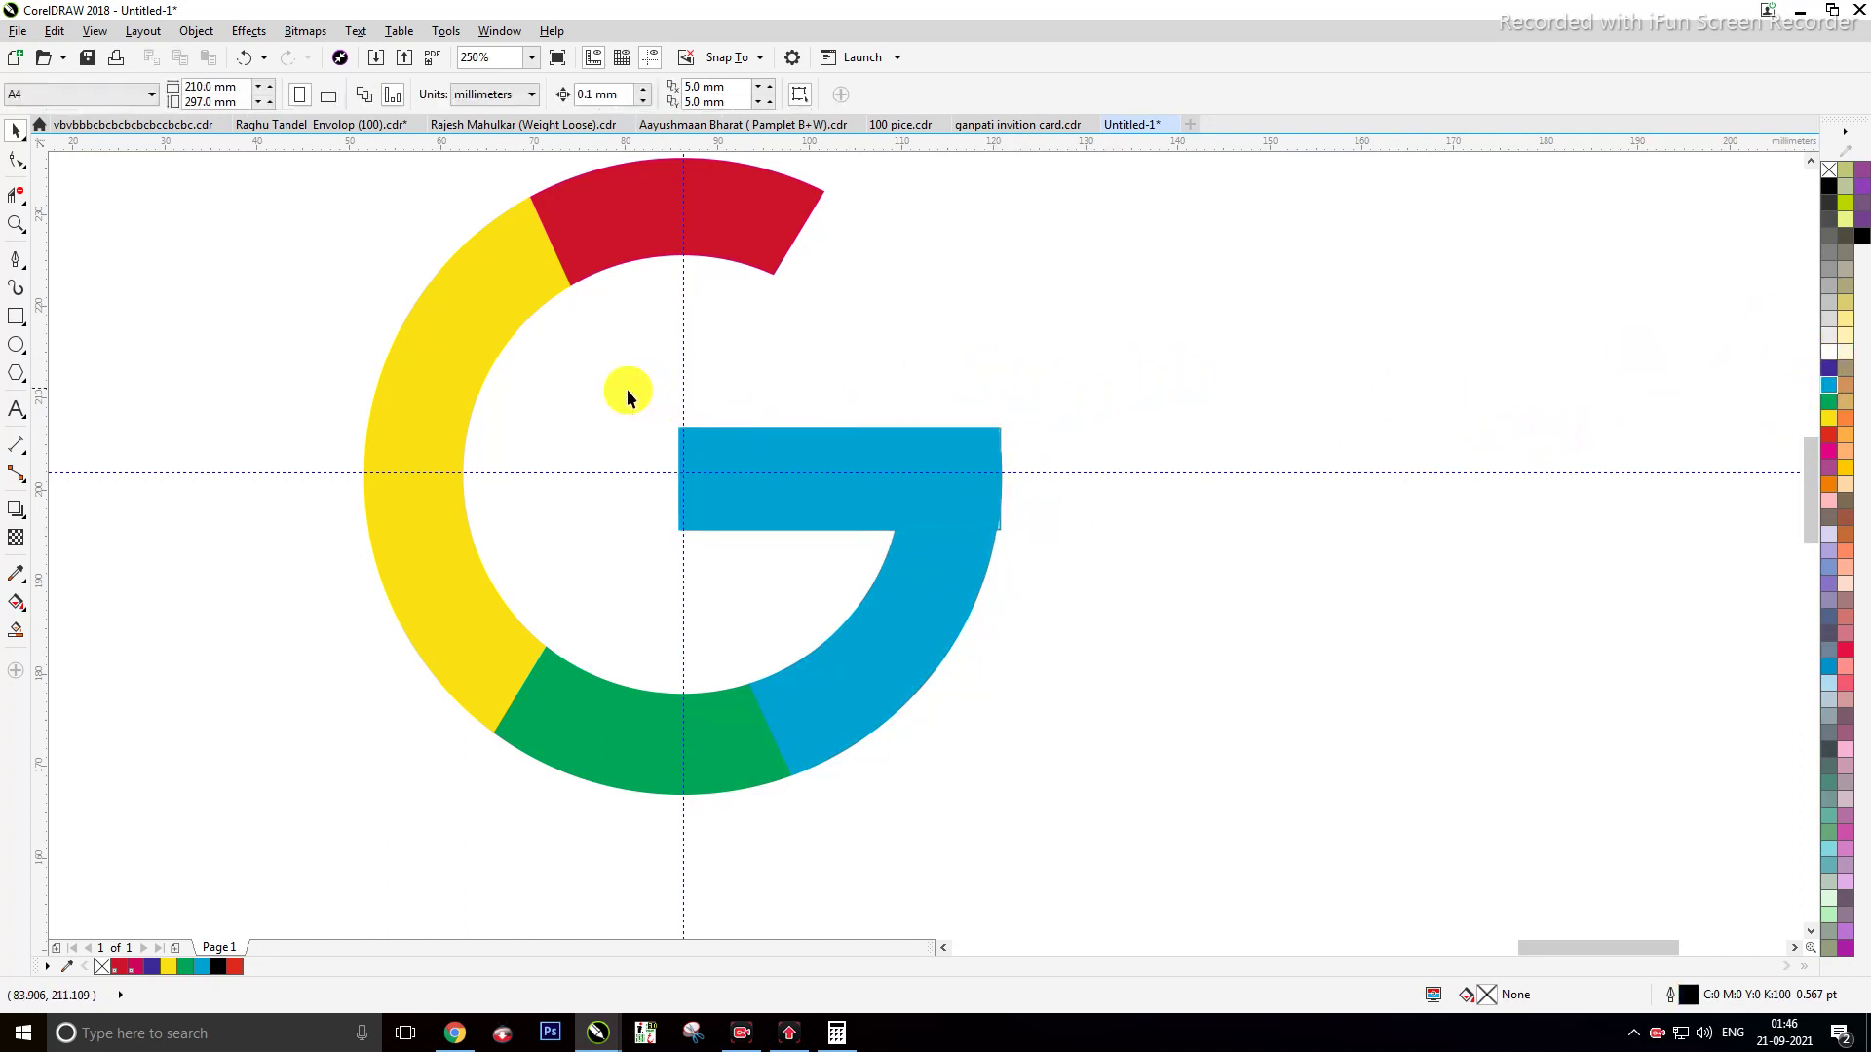
Step: Try to weld the cyan bar and lower-right segment pieces, undo it, and trim them against each other instead
{"action": "left_click_drag", "start_coordinate": [602, 394], "coordinate": [1044, 814]}
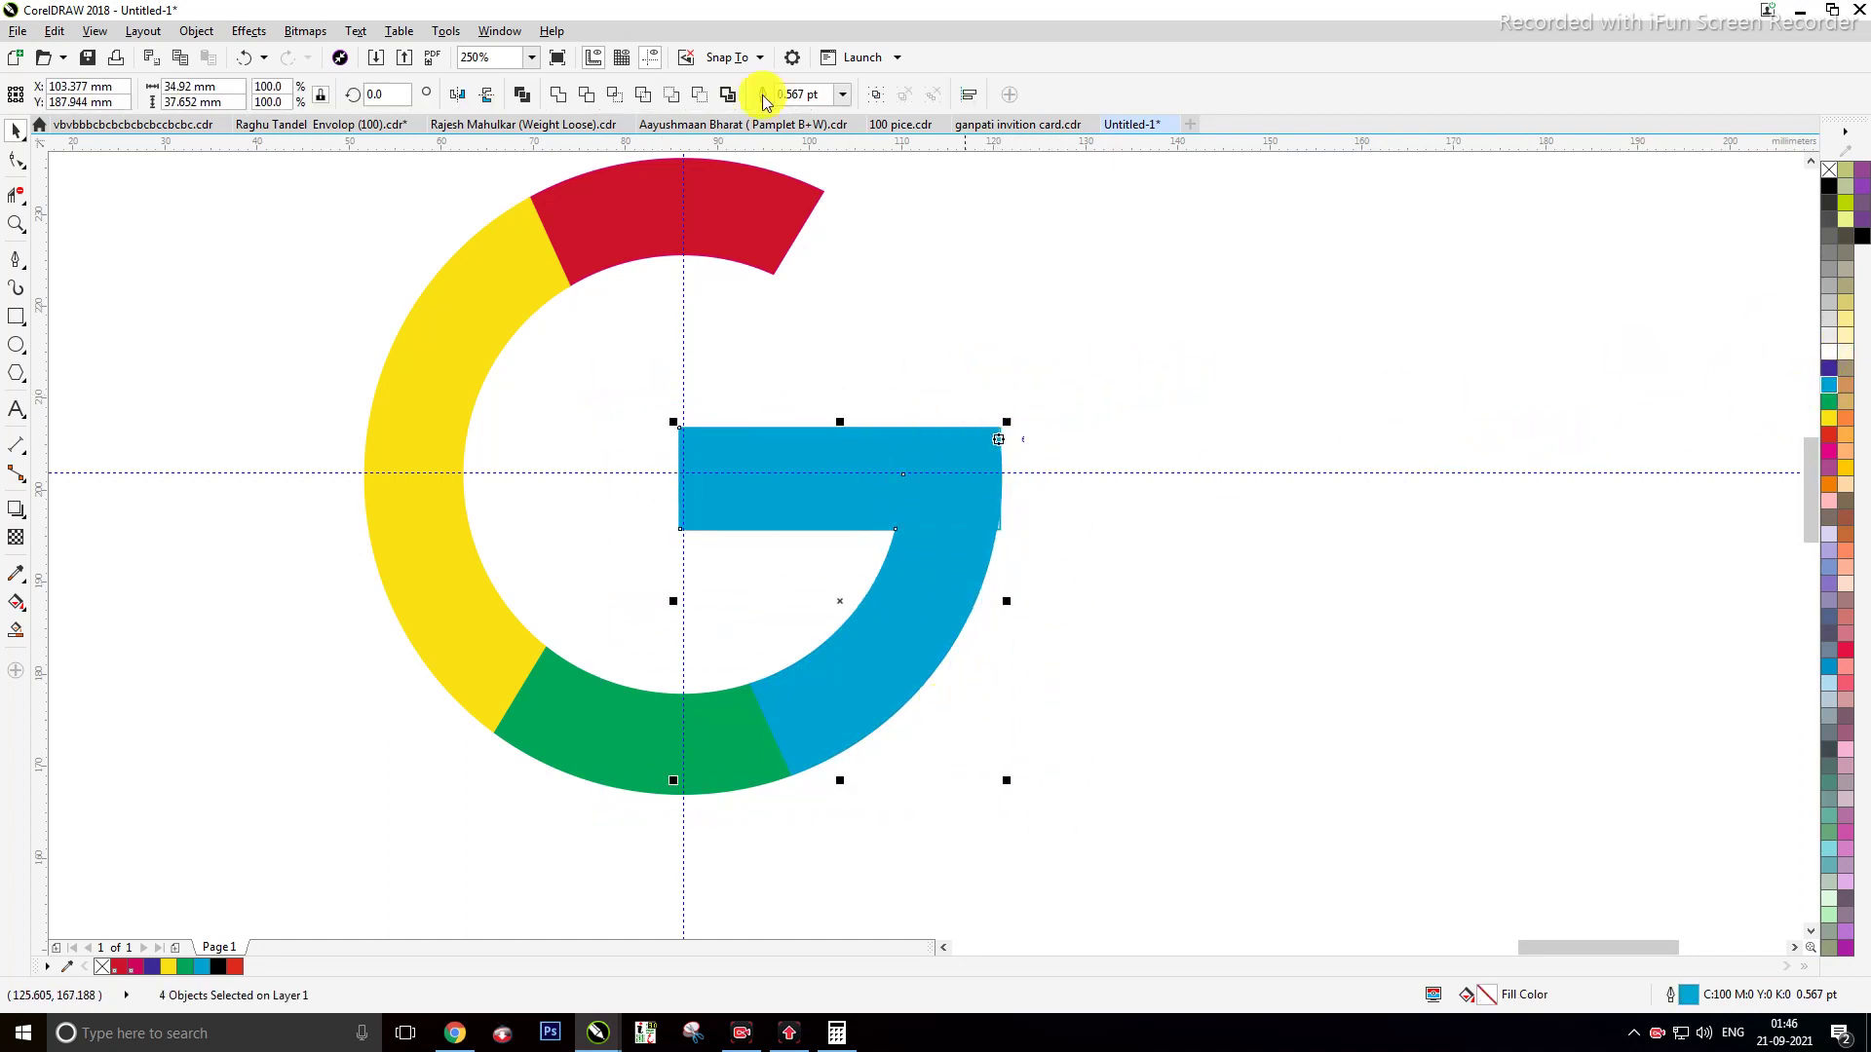
{"action": "left_click", "coordinate": [557, 94]}
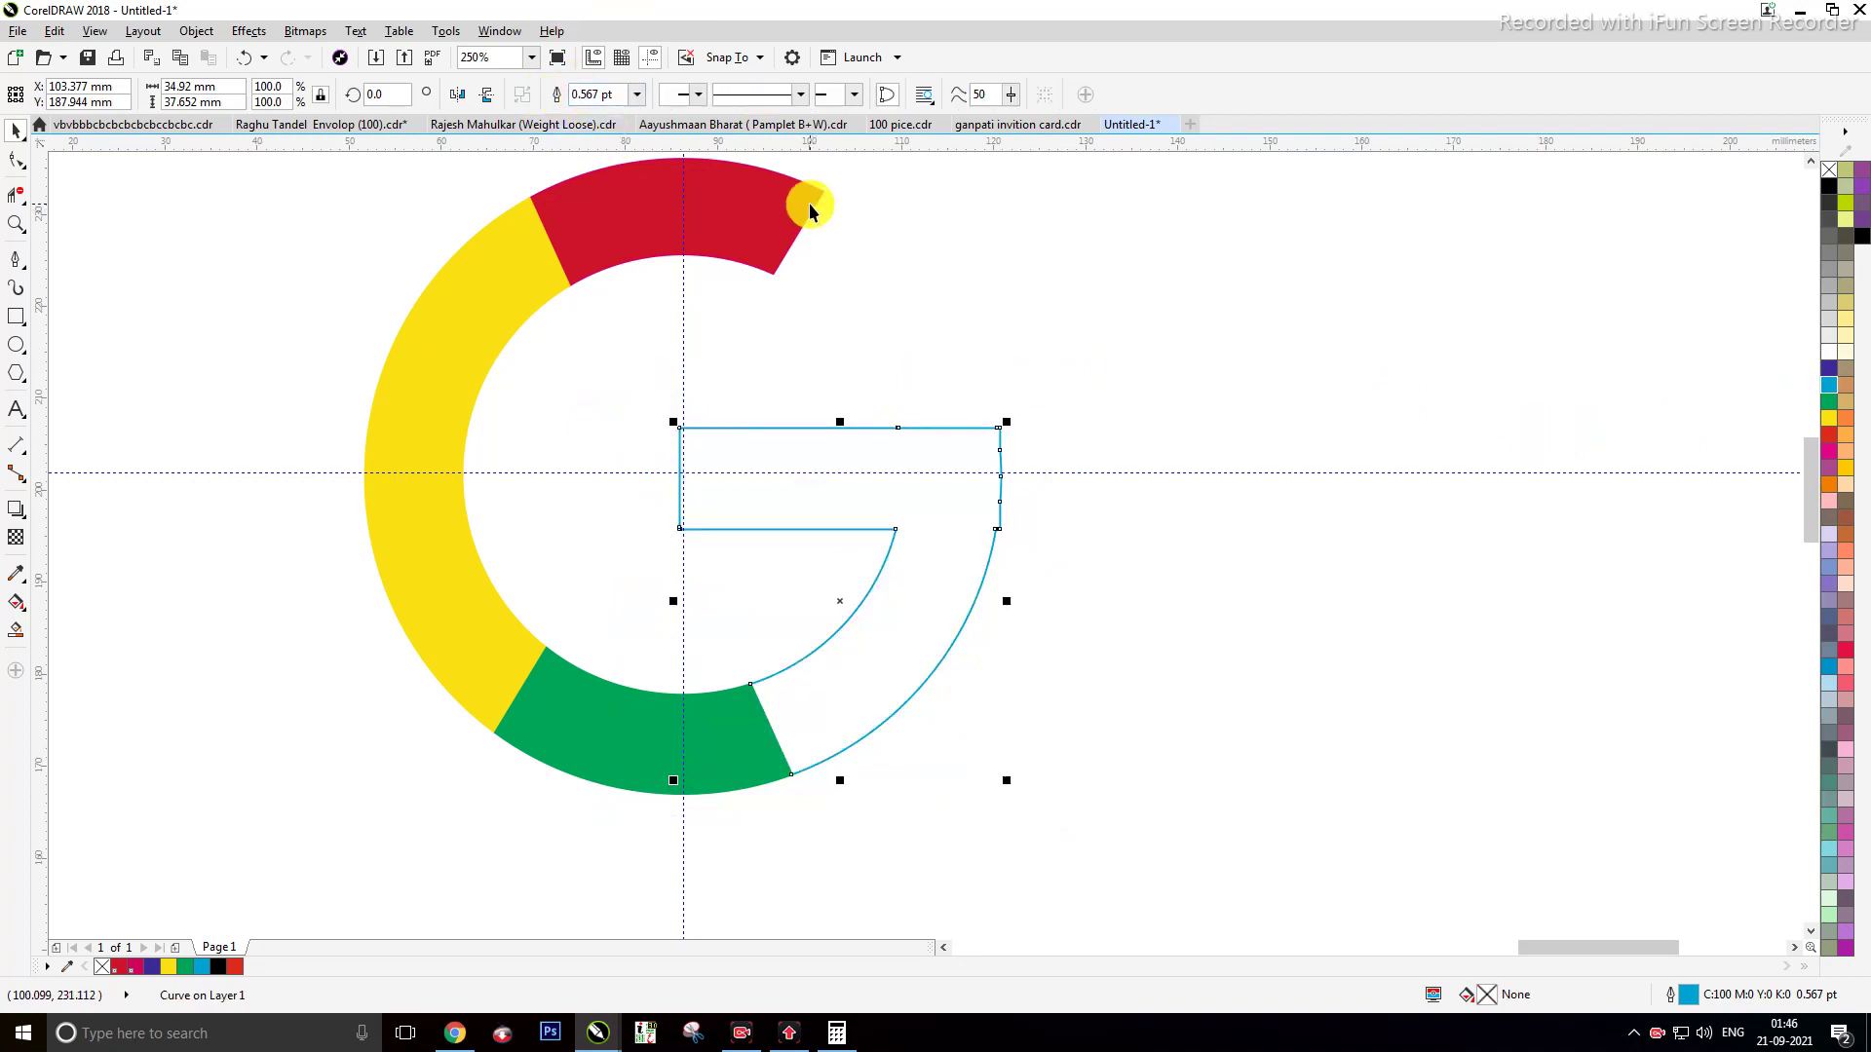
{"action": "key", "text": "ctrl+z"}
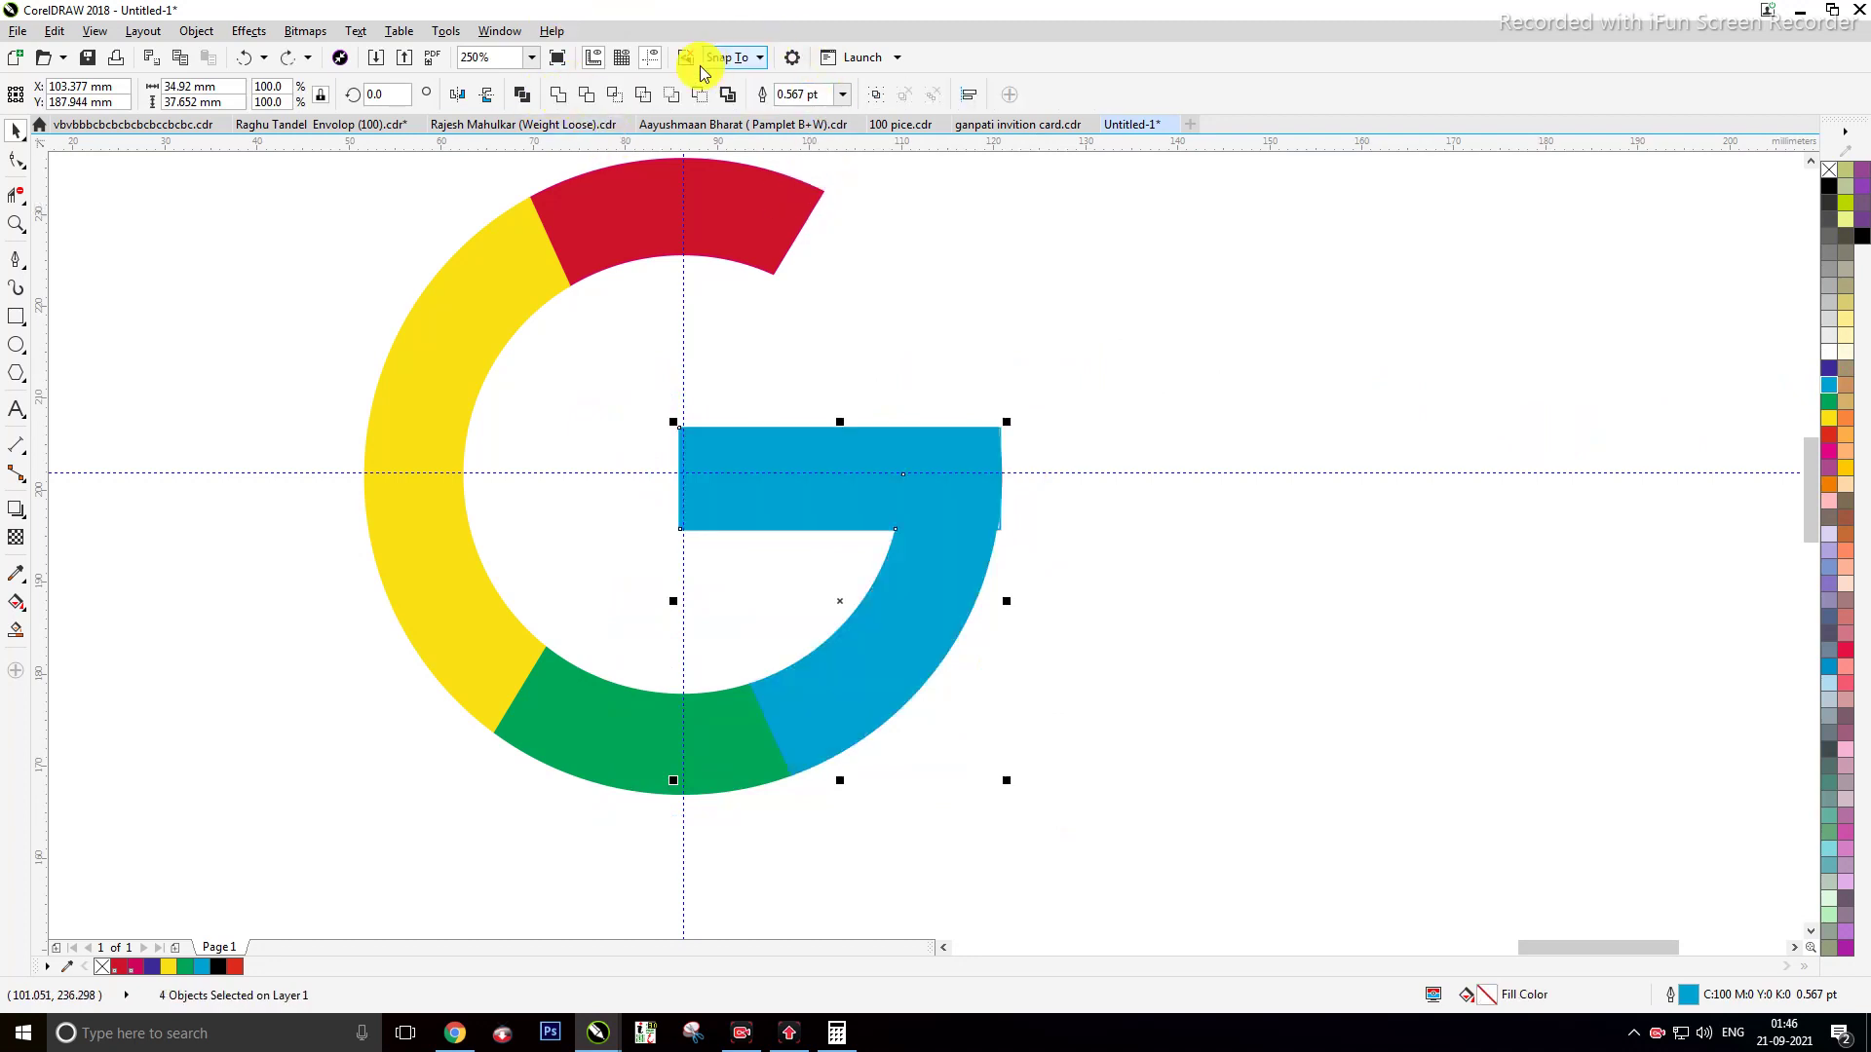
{"action": "left_click", "coordinate": [591, 94]}
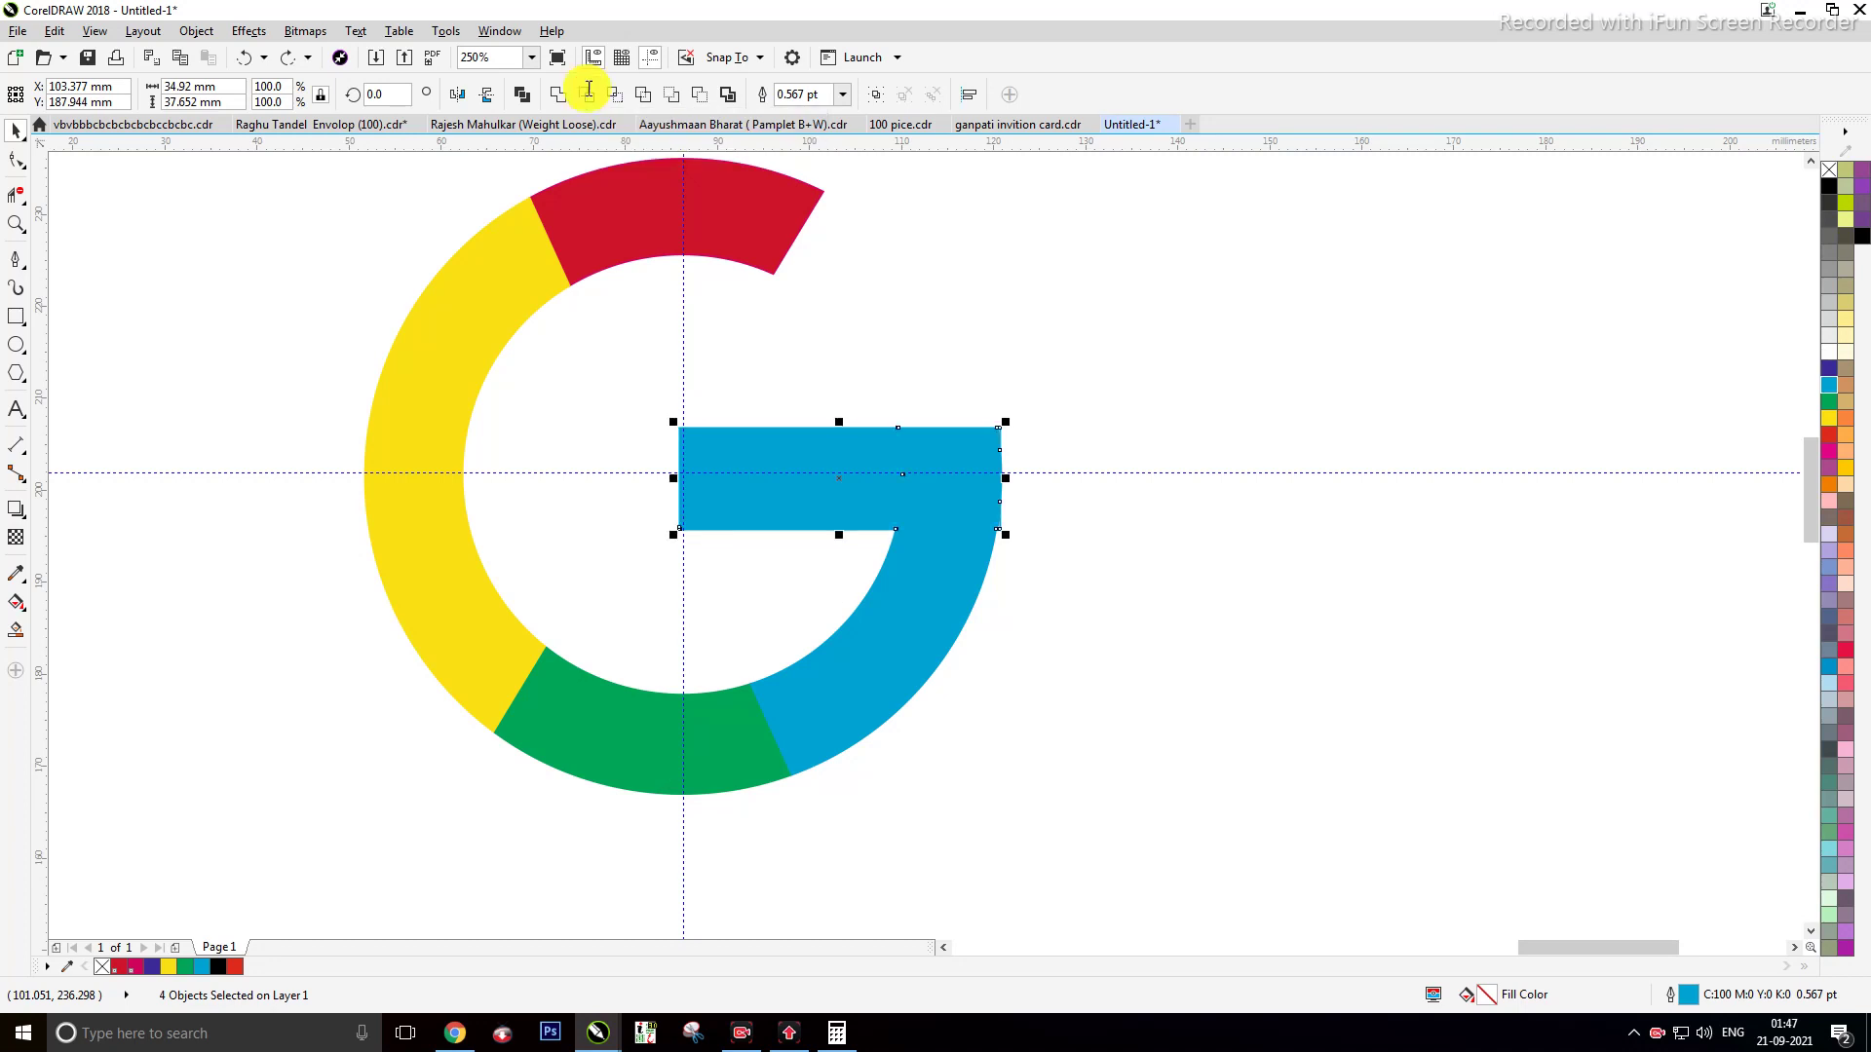
{"action": "left_click", "coordinate": [885, 309]}
Step: Group all pieces of the G logo and move the group leftward, mostly off the page
{"action": "scroll", "coordinate": [885, 302], "scroll_direction": "down", "scroll_amount": 2}
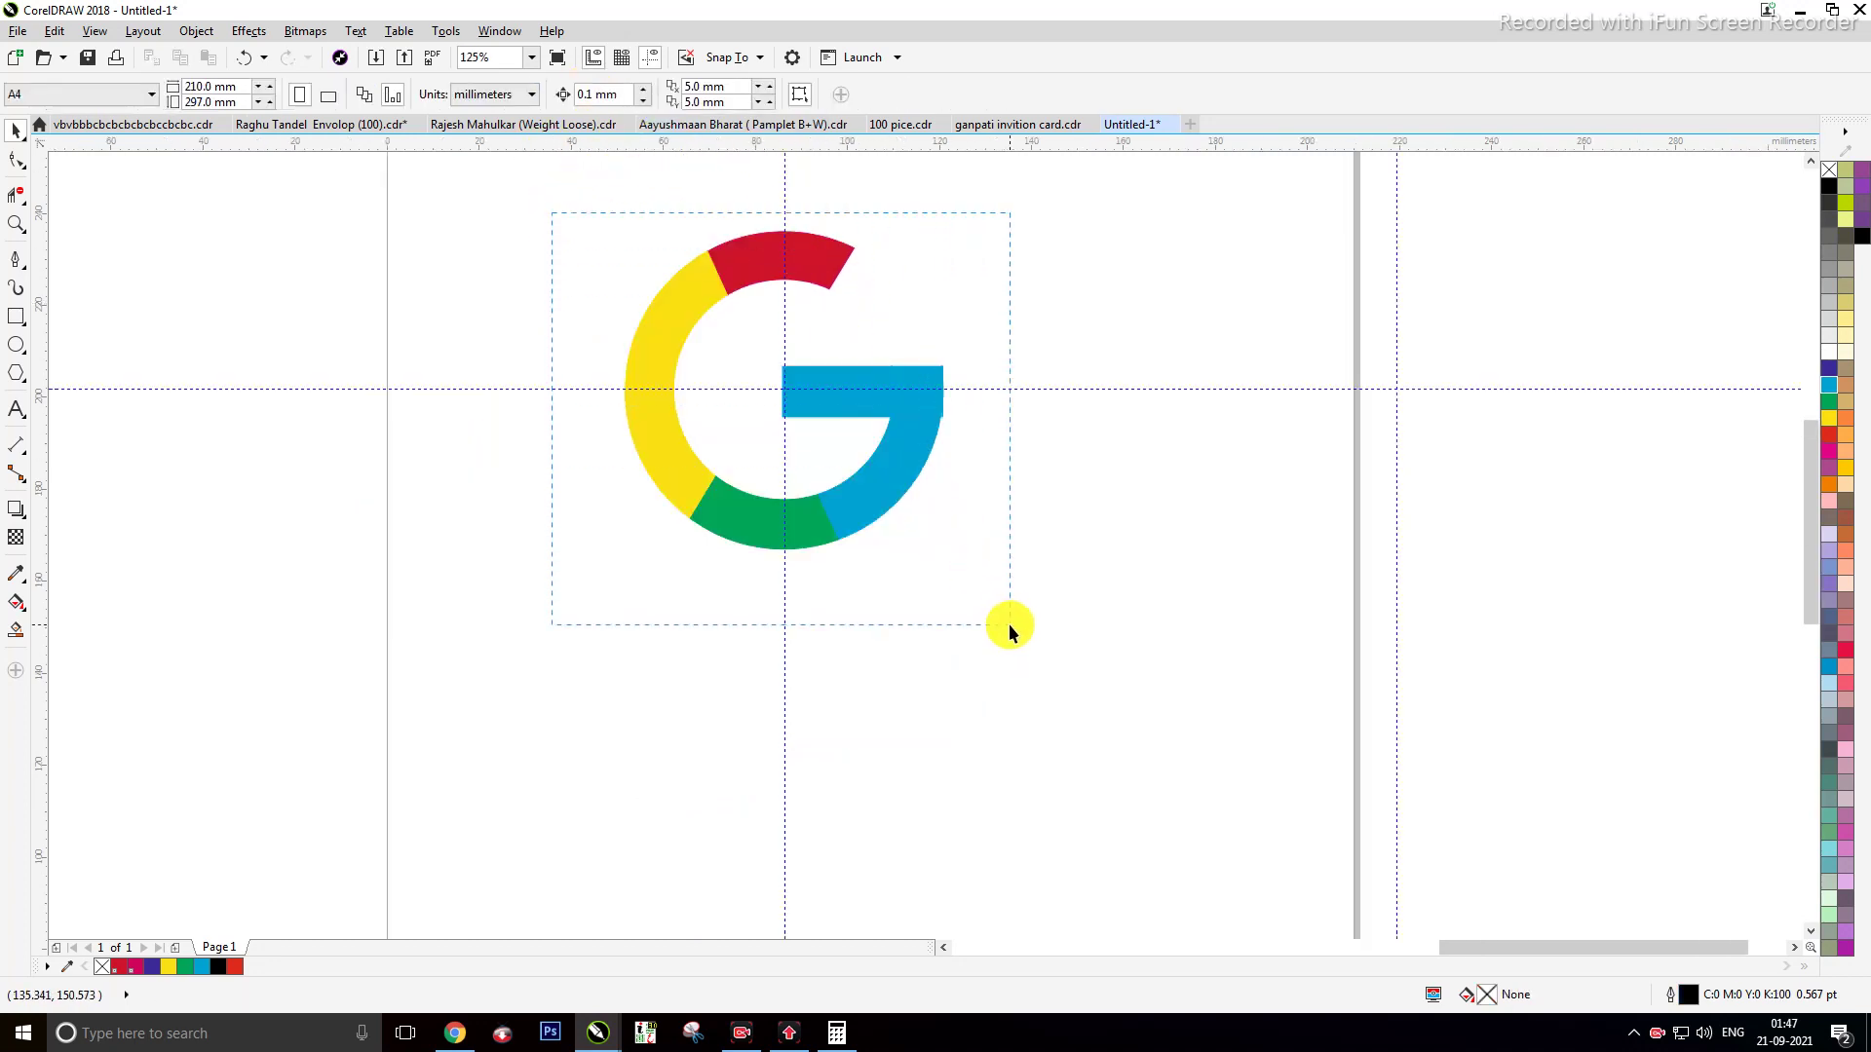
{"action": "left_click_drag", "start_coordinate": [1008, 624], "coordinate": [1008, 623]}
{"action": "key", "text": "ctrl+g"}
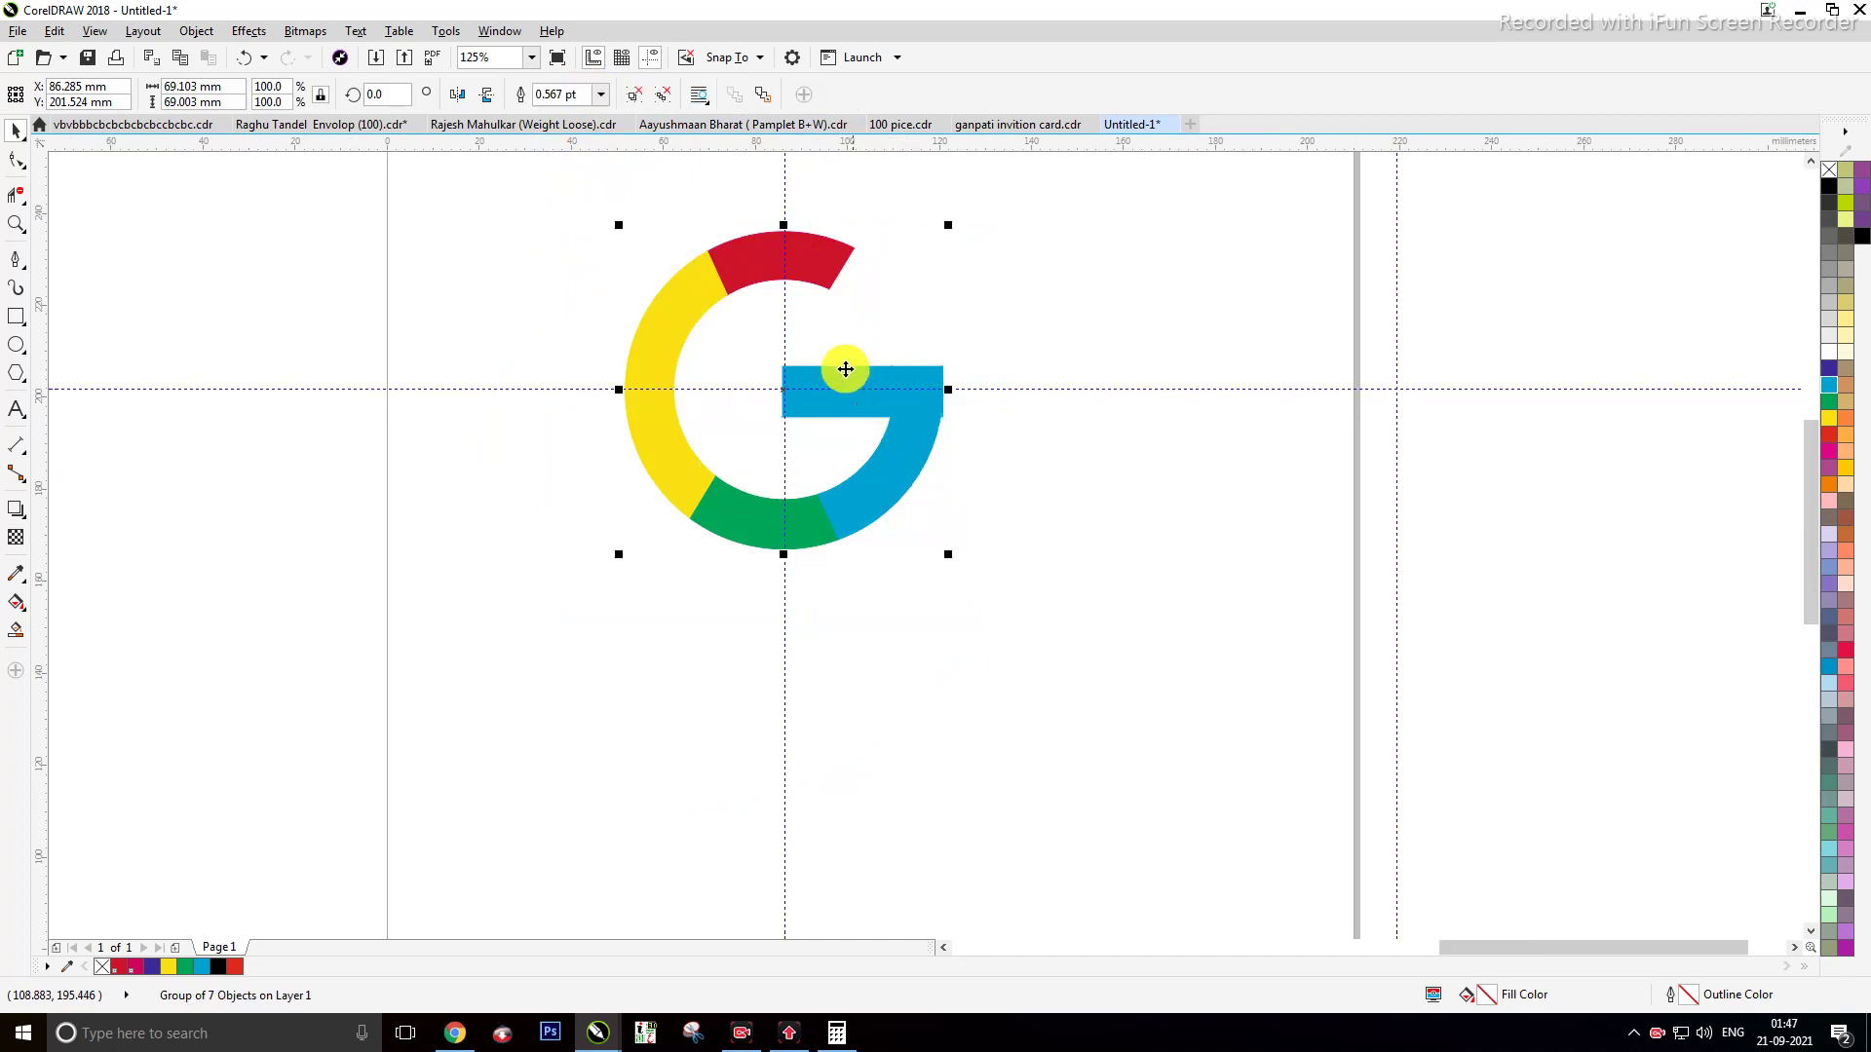
{"action": "left_click_drag", "start_coordinate": [790, 408], "coordinate": [250, 438]}
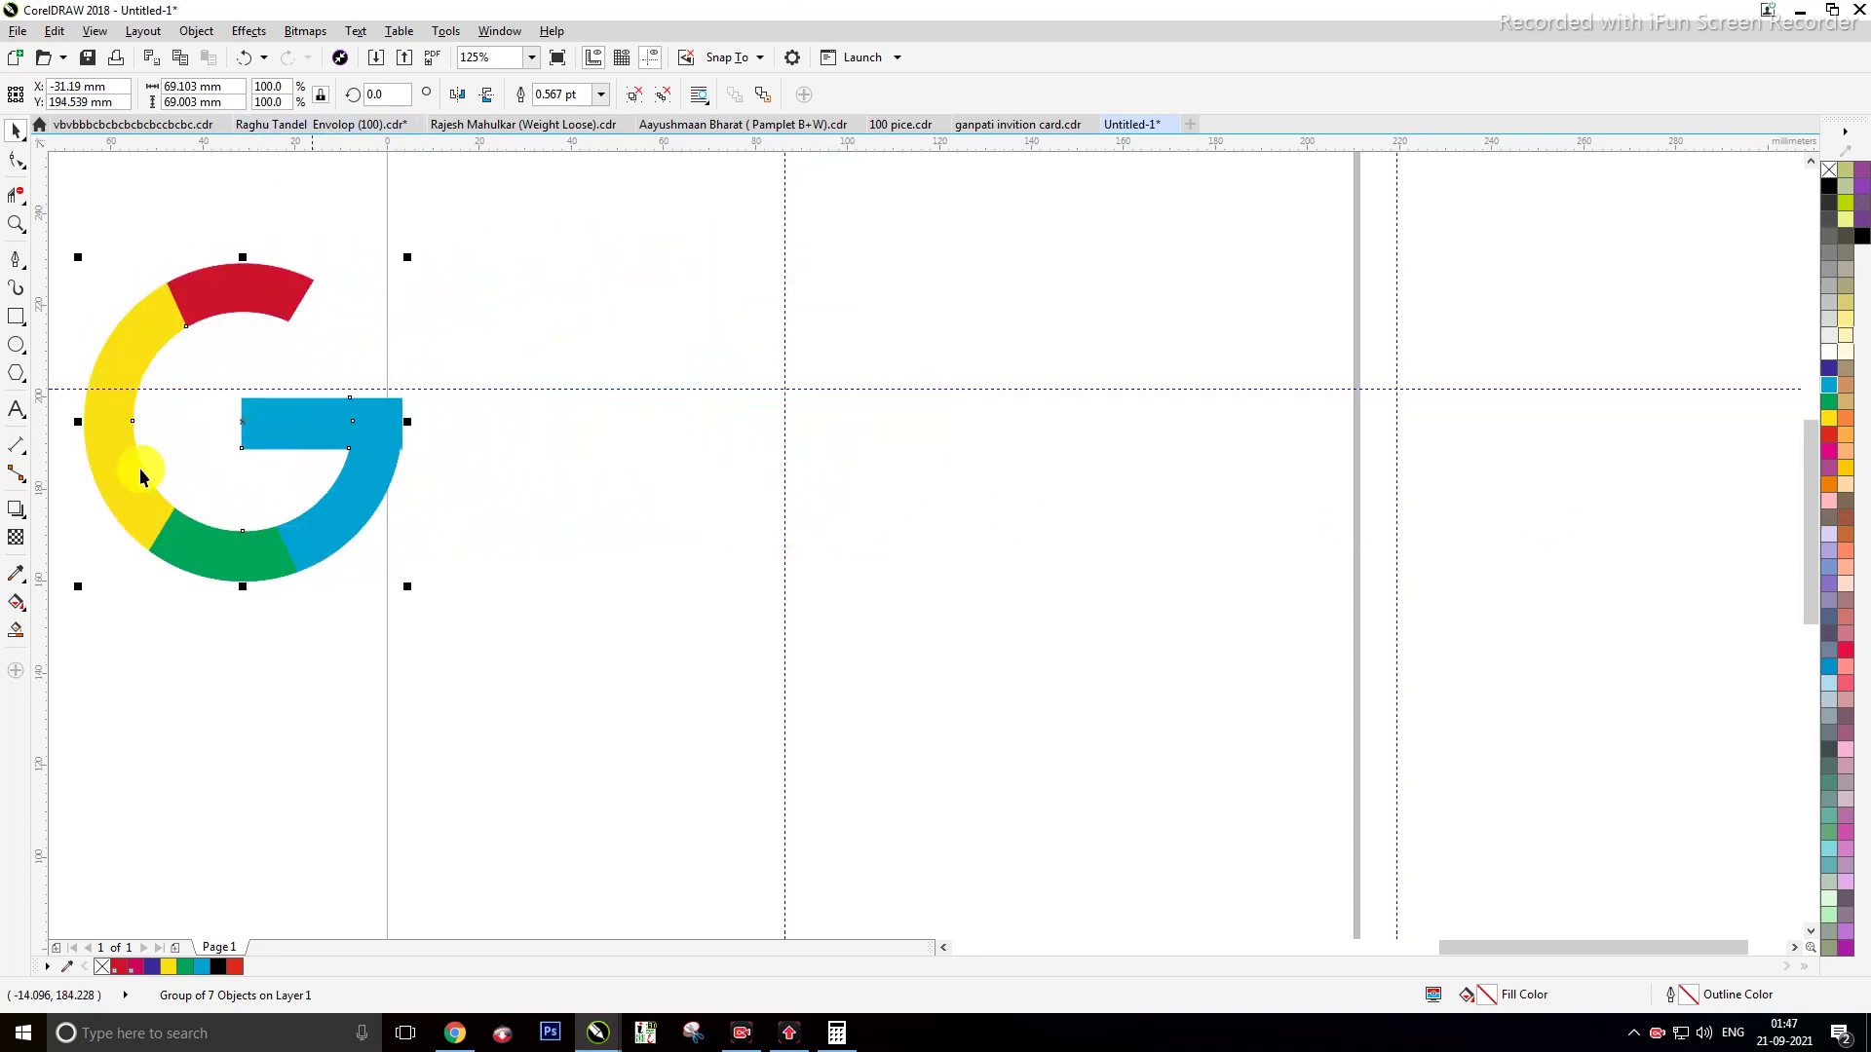
Step: Draw a circle about 56 mm in diameter near the crossing of the vertical and horizontal guidelines
{"action": "left_click", "coordinate": [16, 345]}
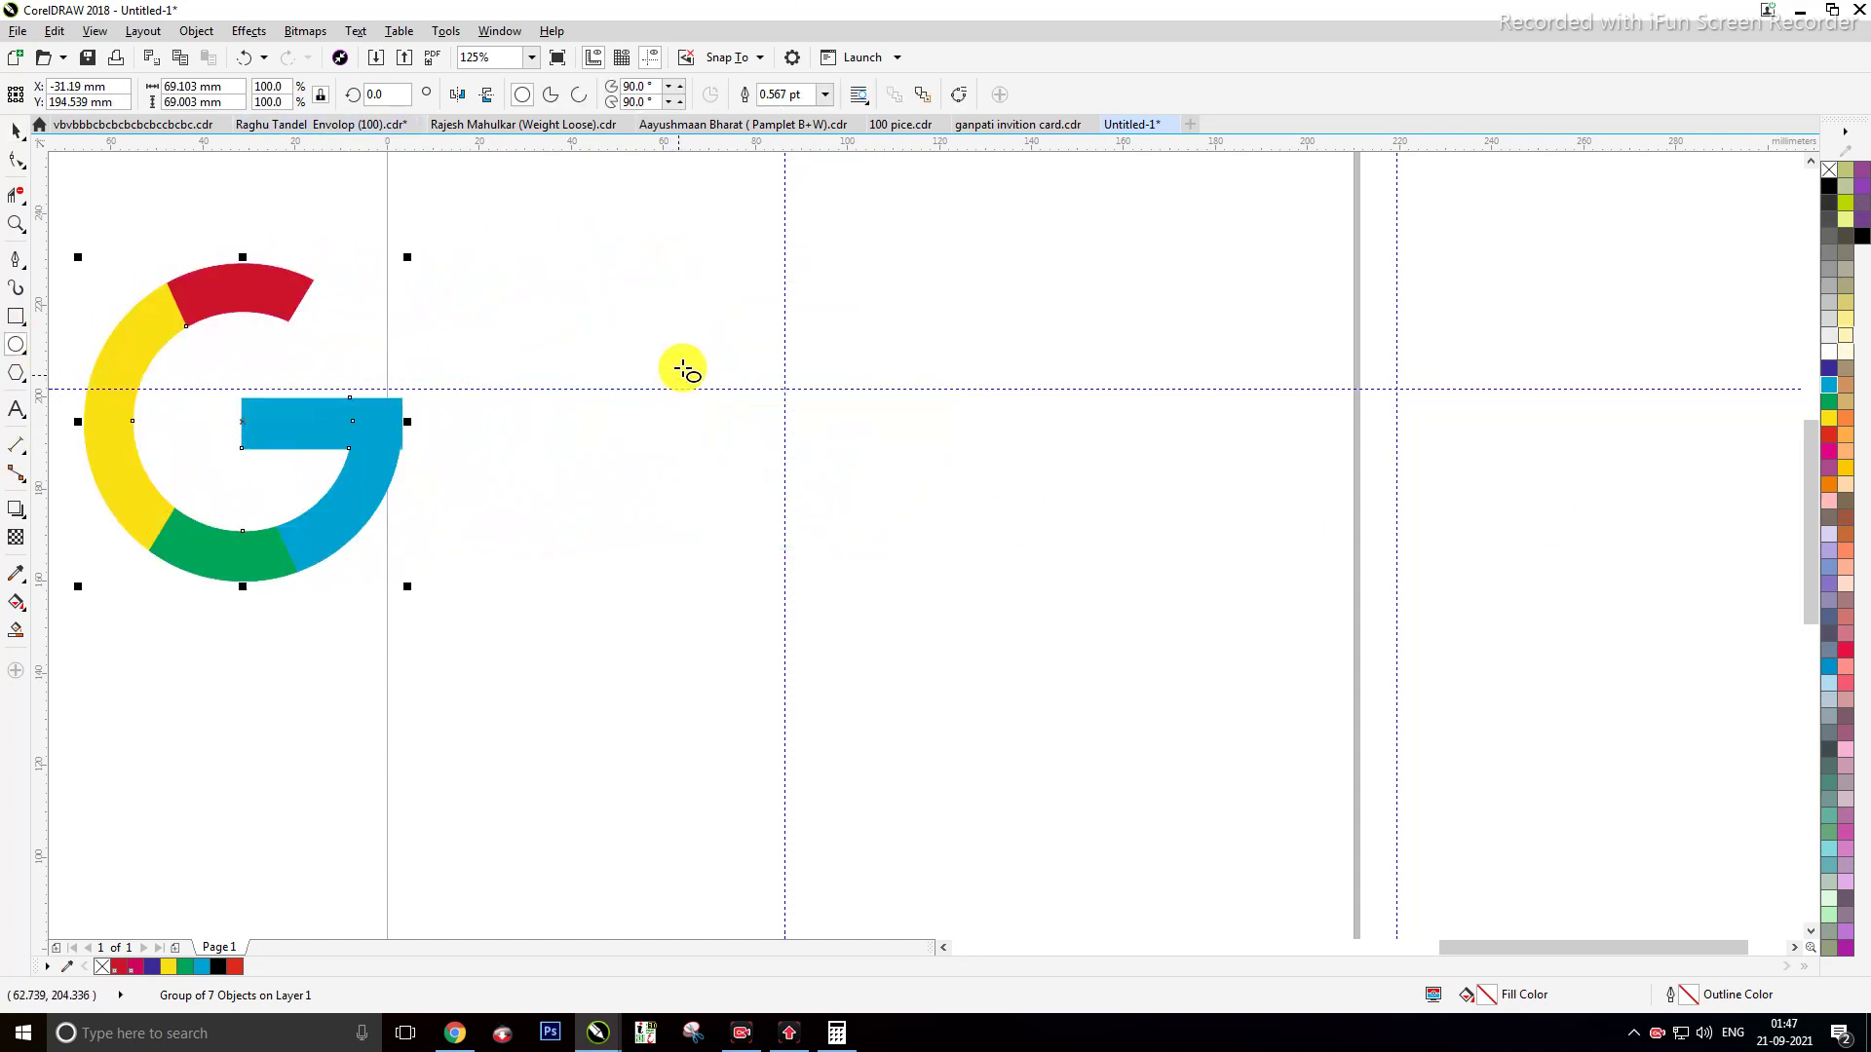
{"action": "left_click_drag", "start_coordinate": [693, 321], "coordinate": [922, 572]}
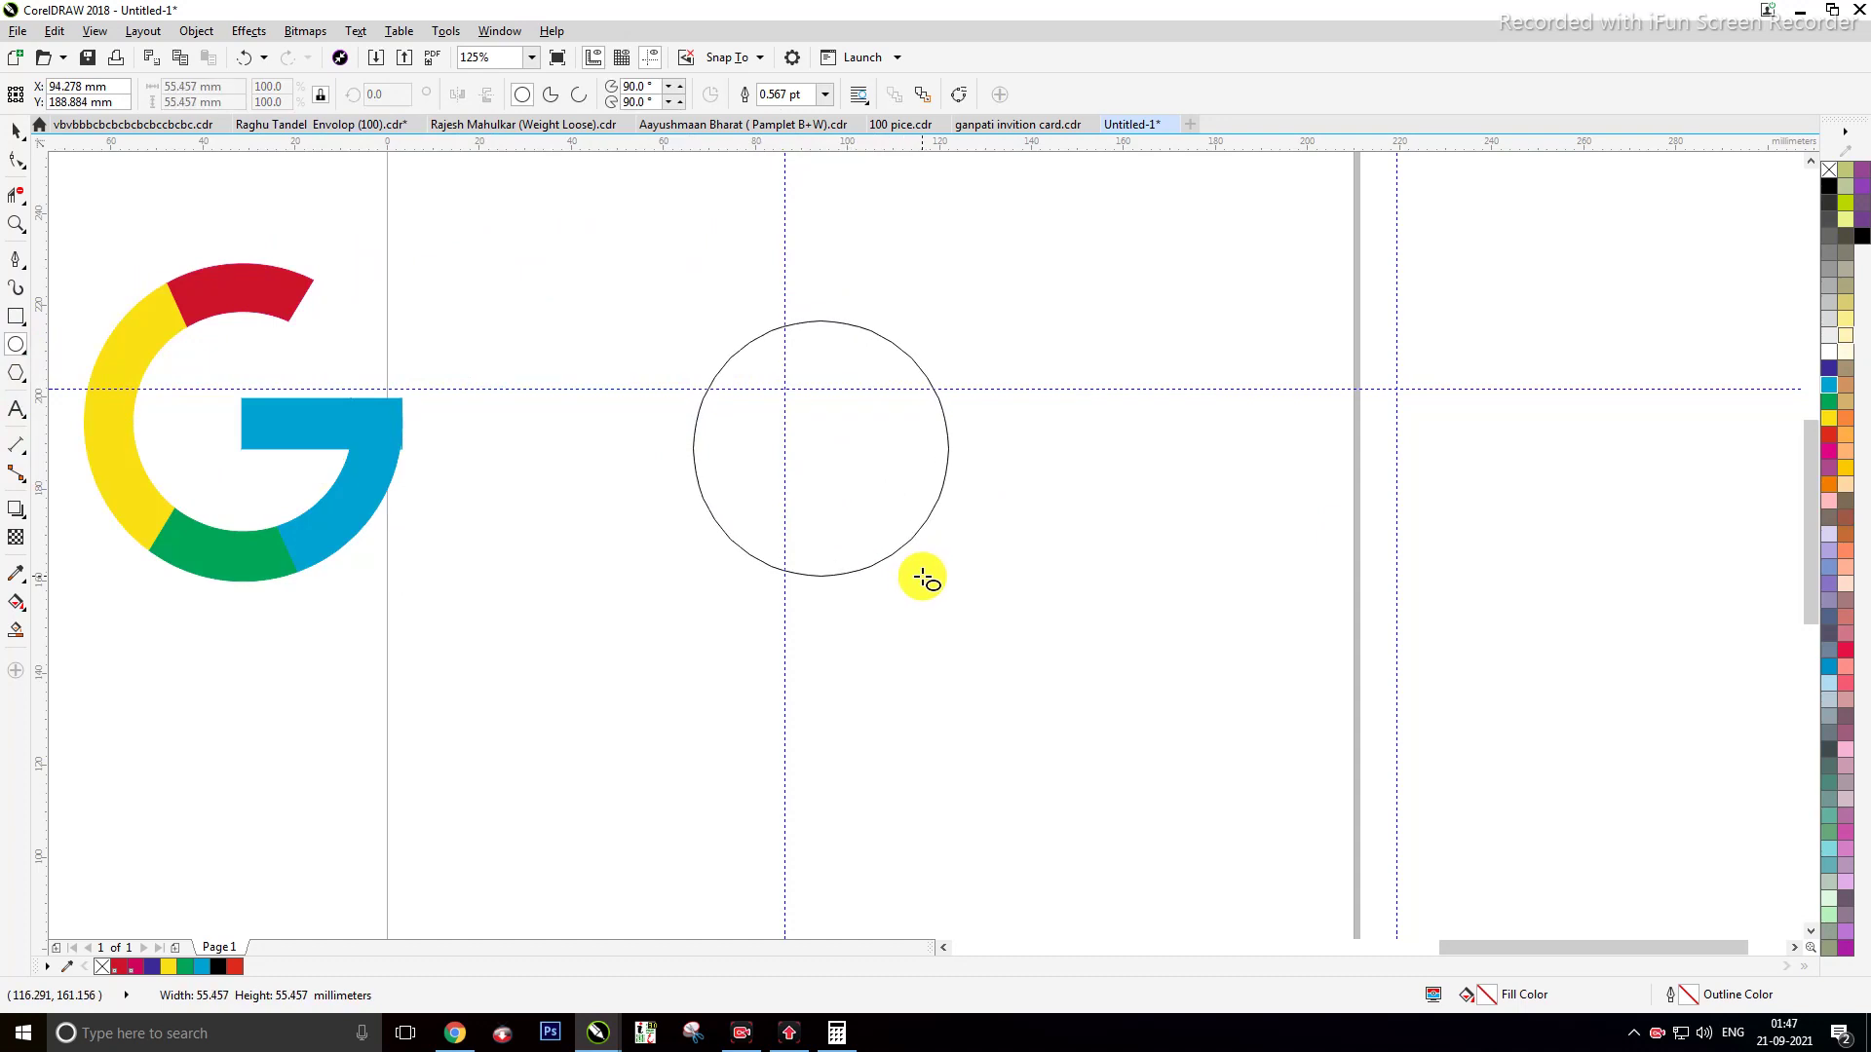
{"action": "left_click_drag", "start_coordinate": [821, 450], "coordinate": [775, 375]}
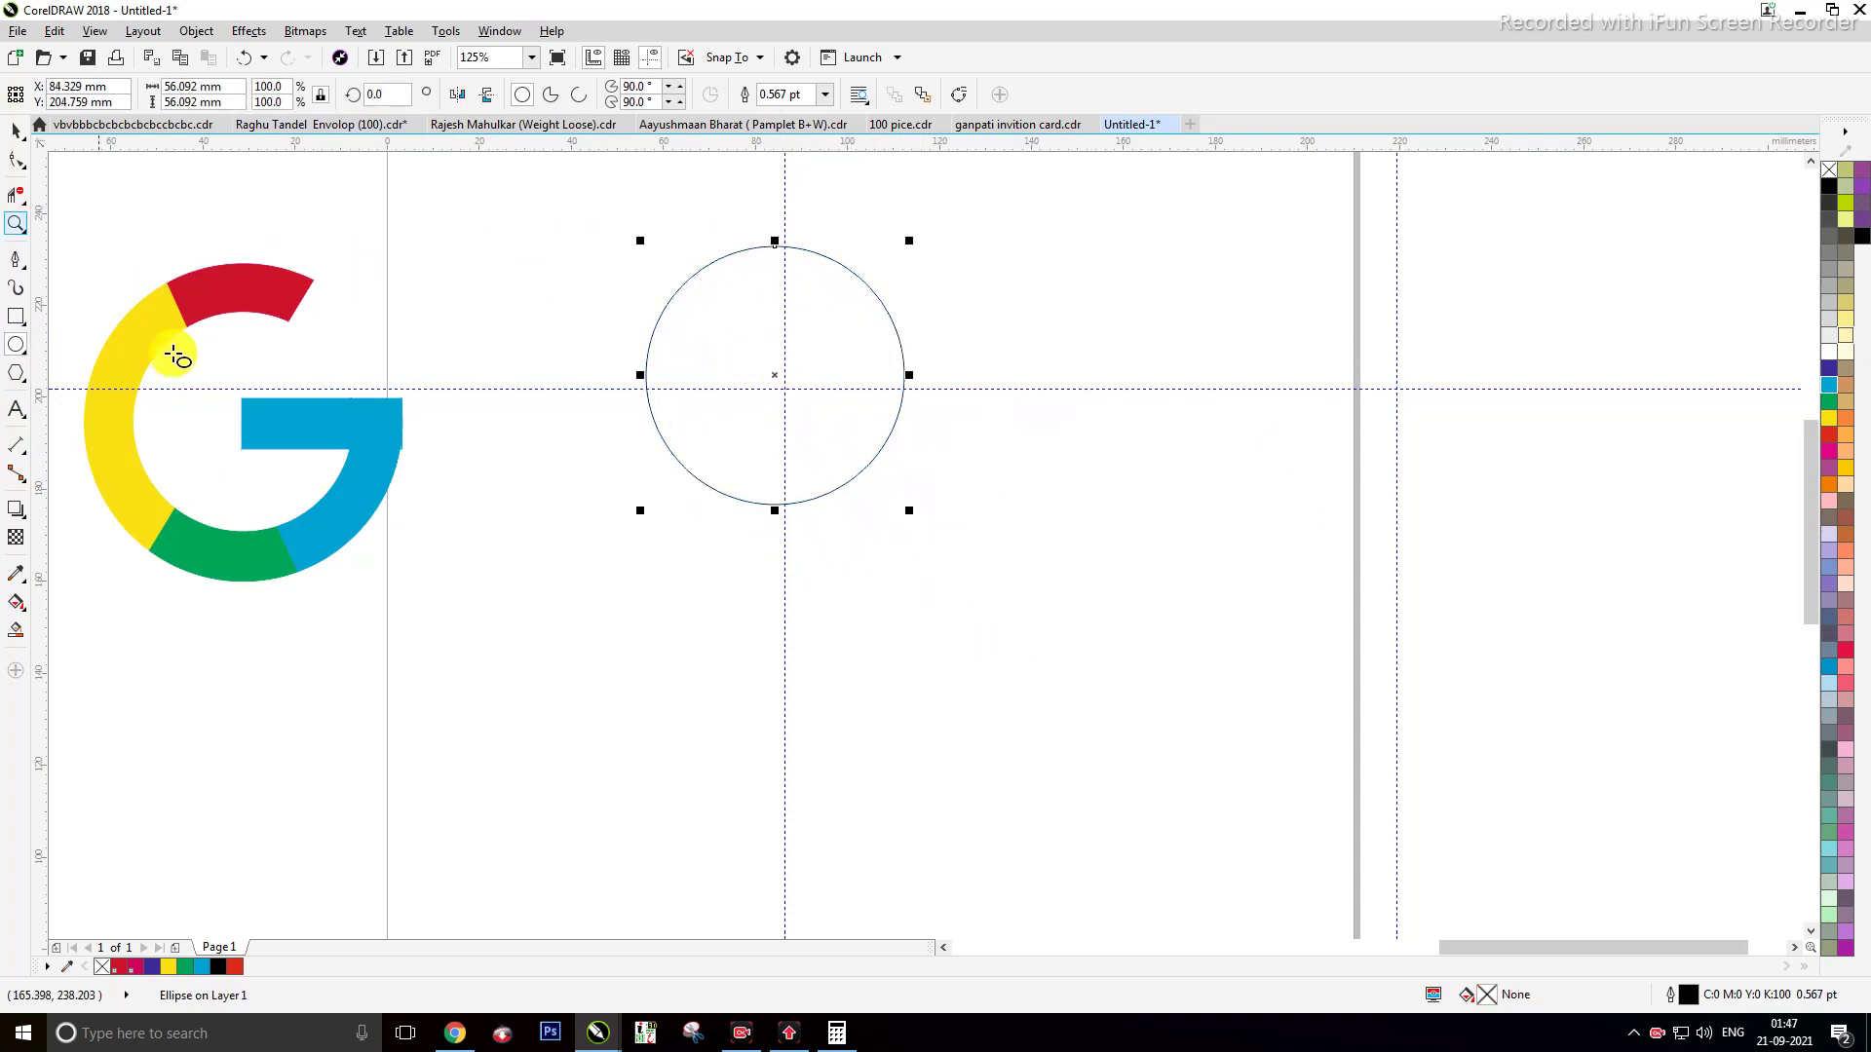
Step: Centre the circle on the intersection of the vertical and horizontal guidelines
{"action": "left_click", "coordinate": [18, 130]}
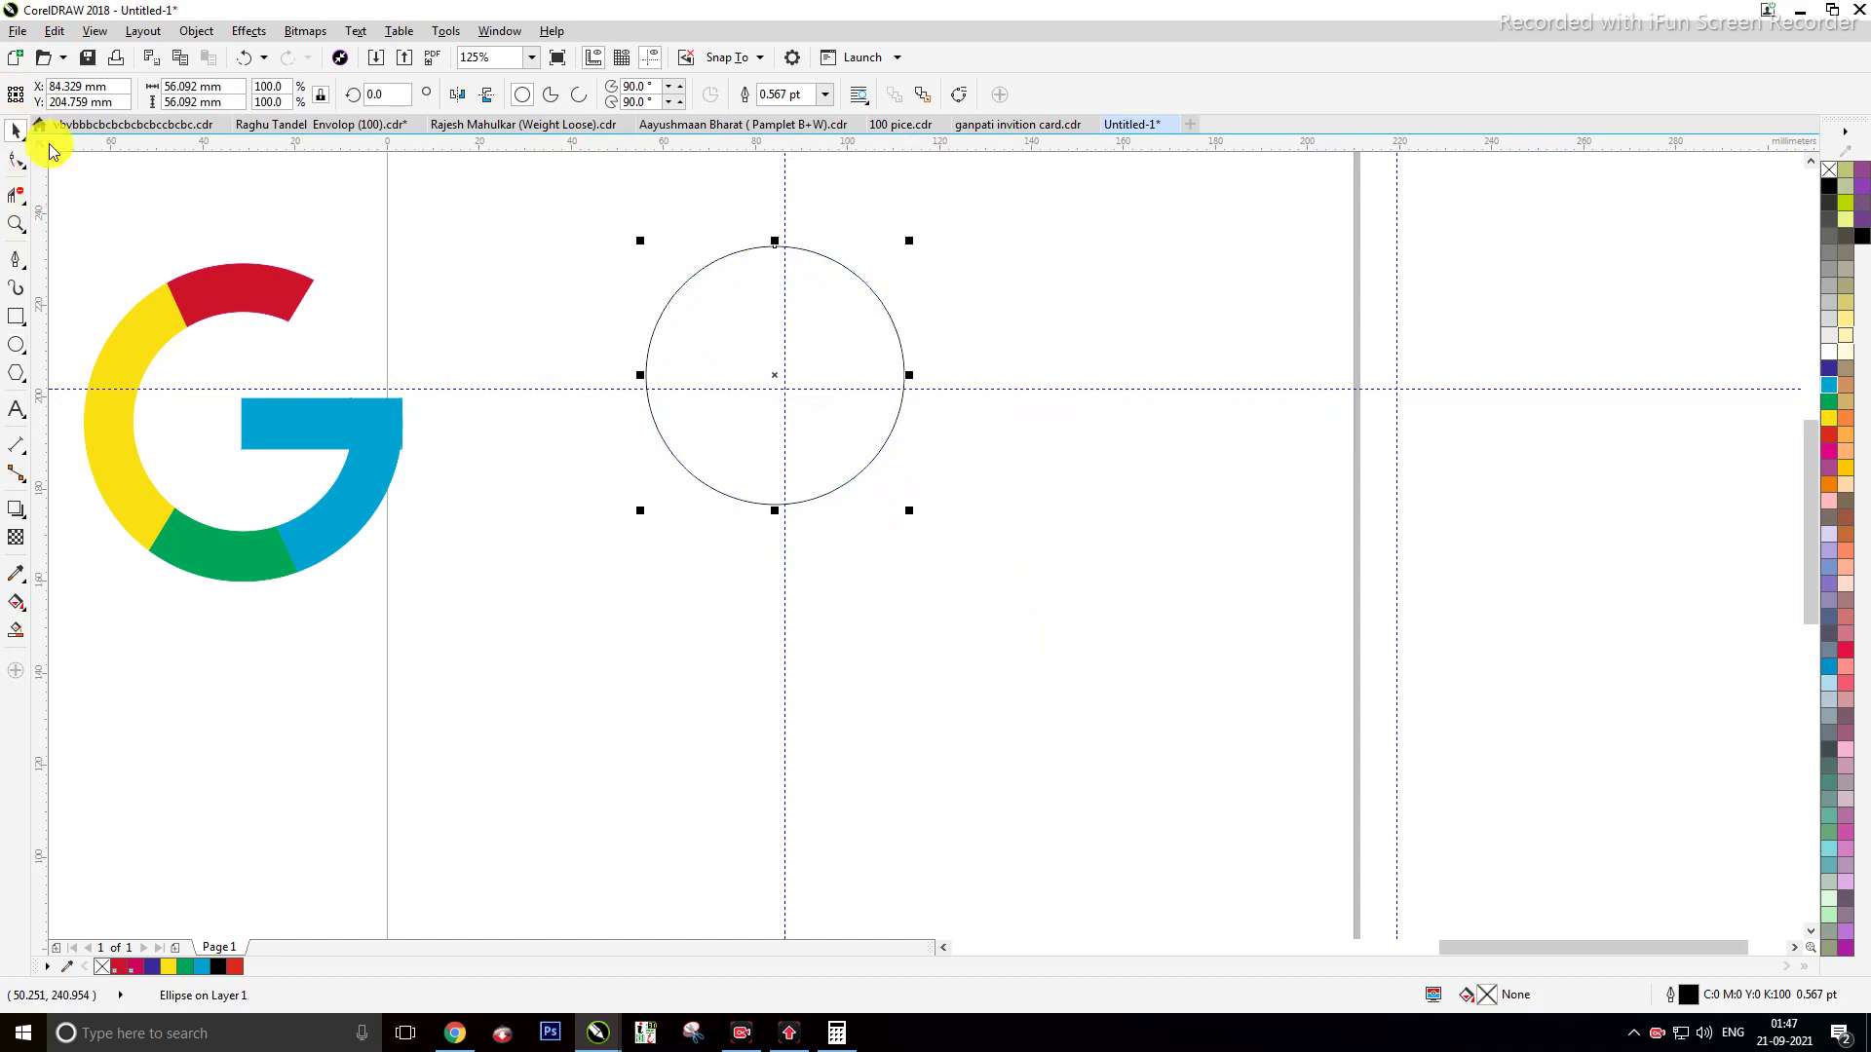
{"action": "left_click", "coordinate": [459, 647]}
{"action": "left_click", "coordinate": [786, 383]}
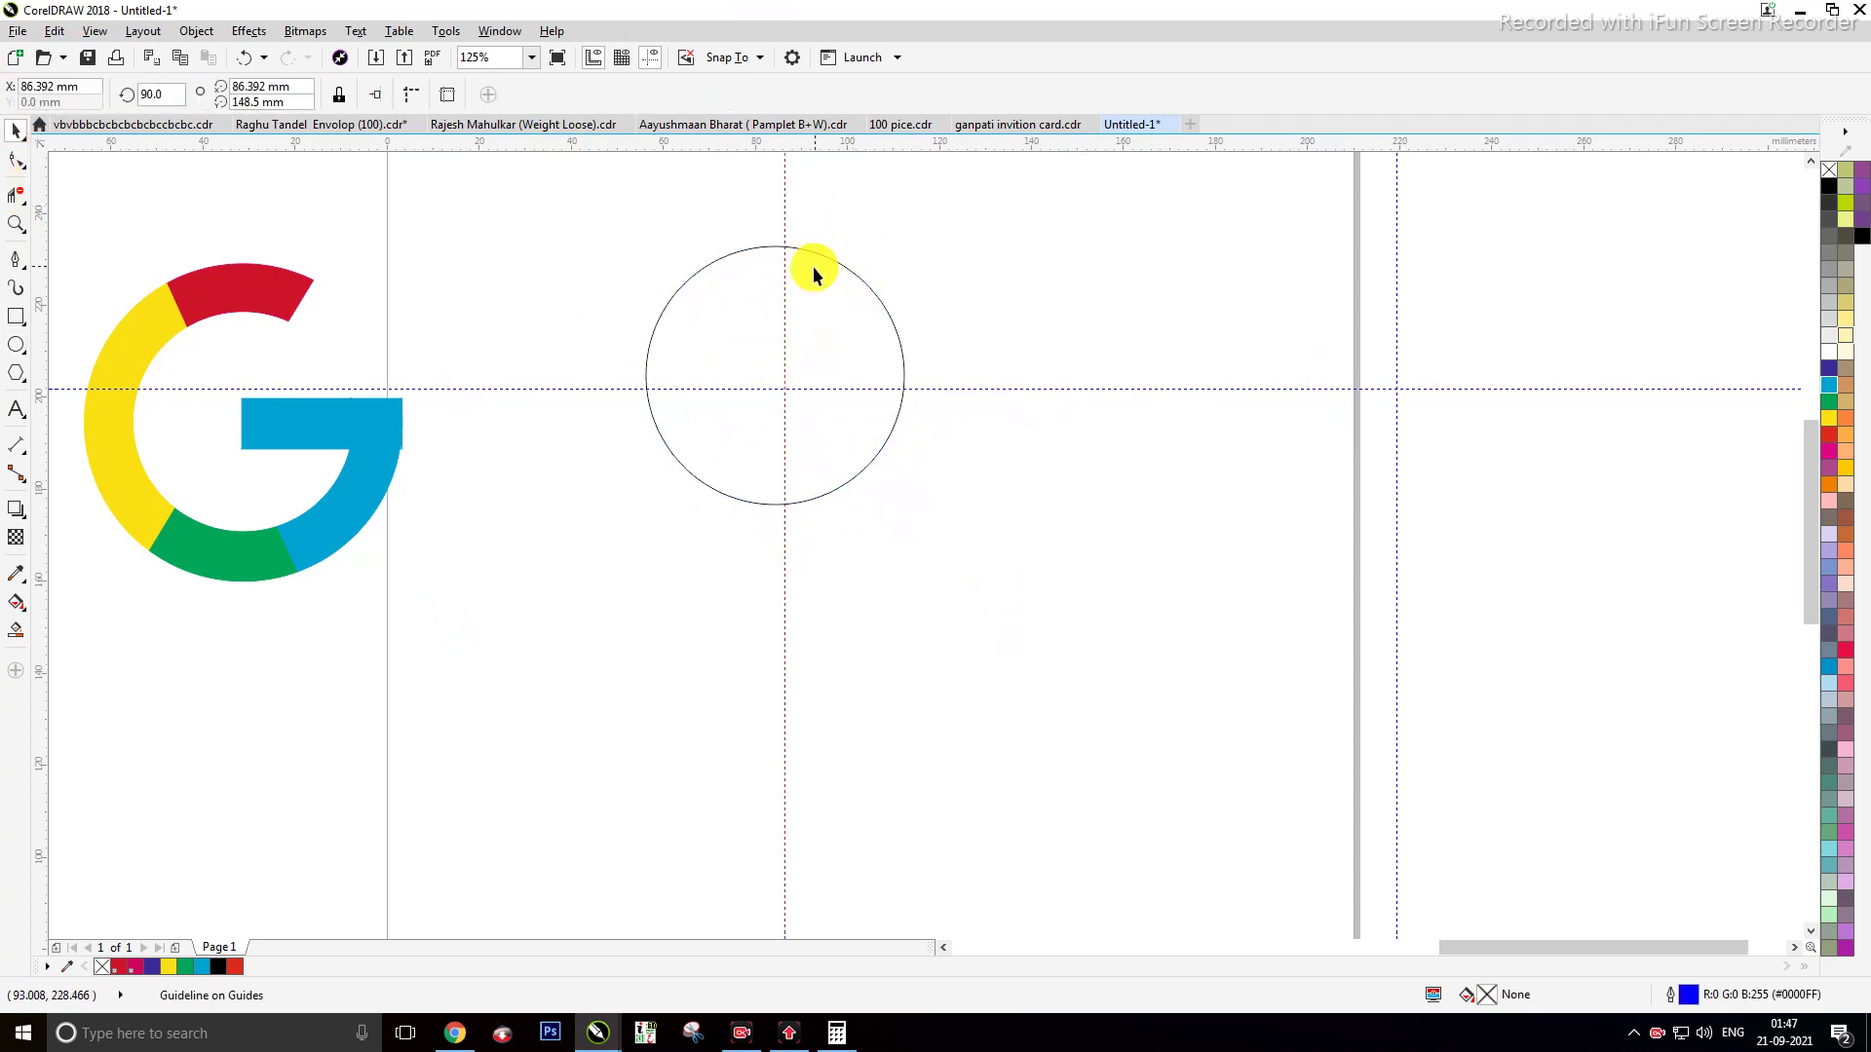
{"action": "left_click", "coordinate": [797, 337]}
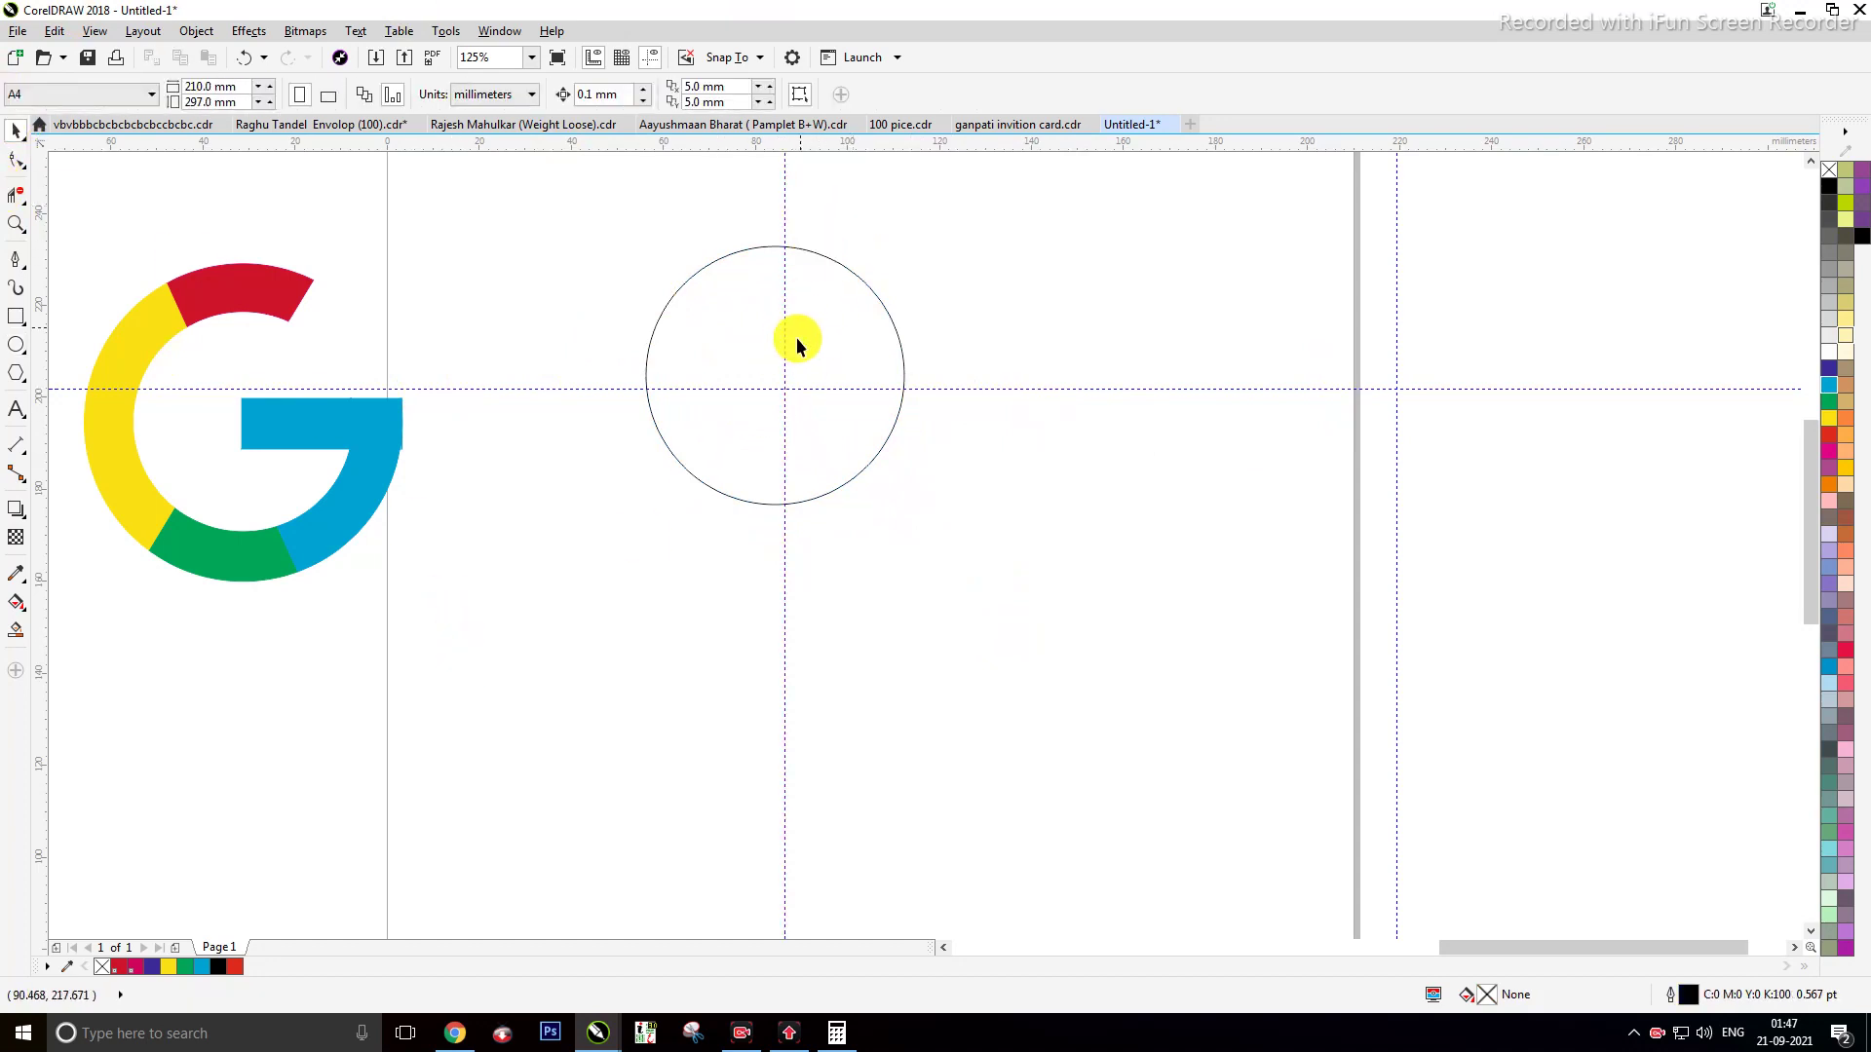
{"action": "left_click", "coordinate": [791, 245]}
{"action": "left_click_drag", "start_coordinate": [772, 372], "coordinate": [783, 385]}
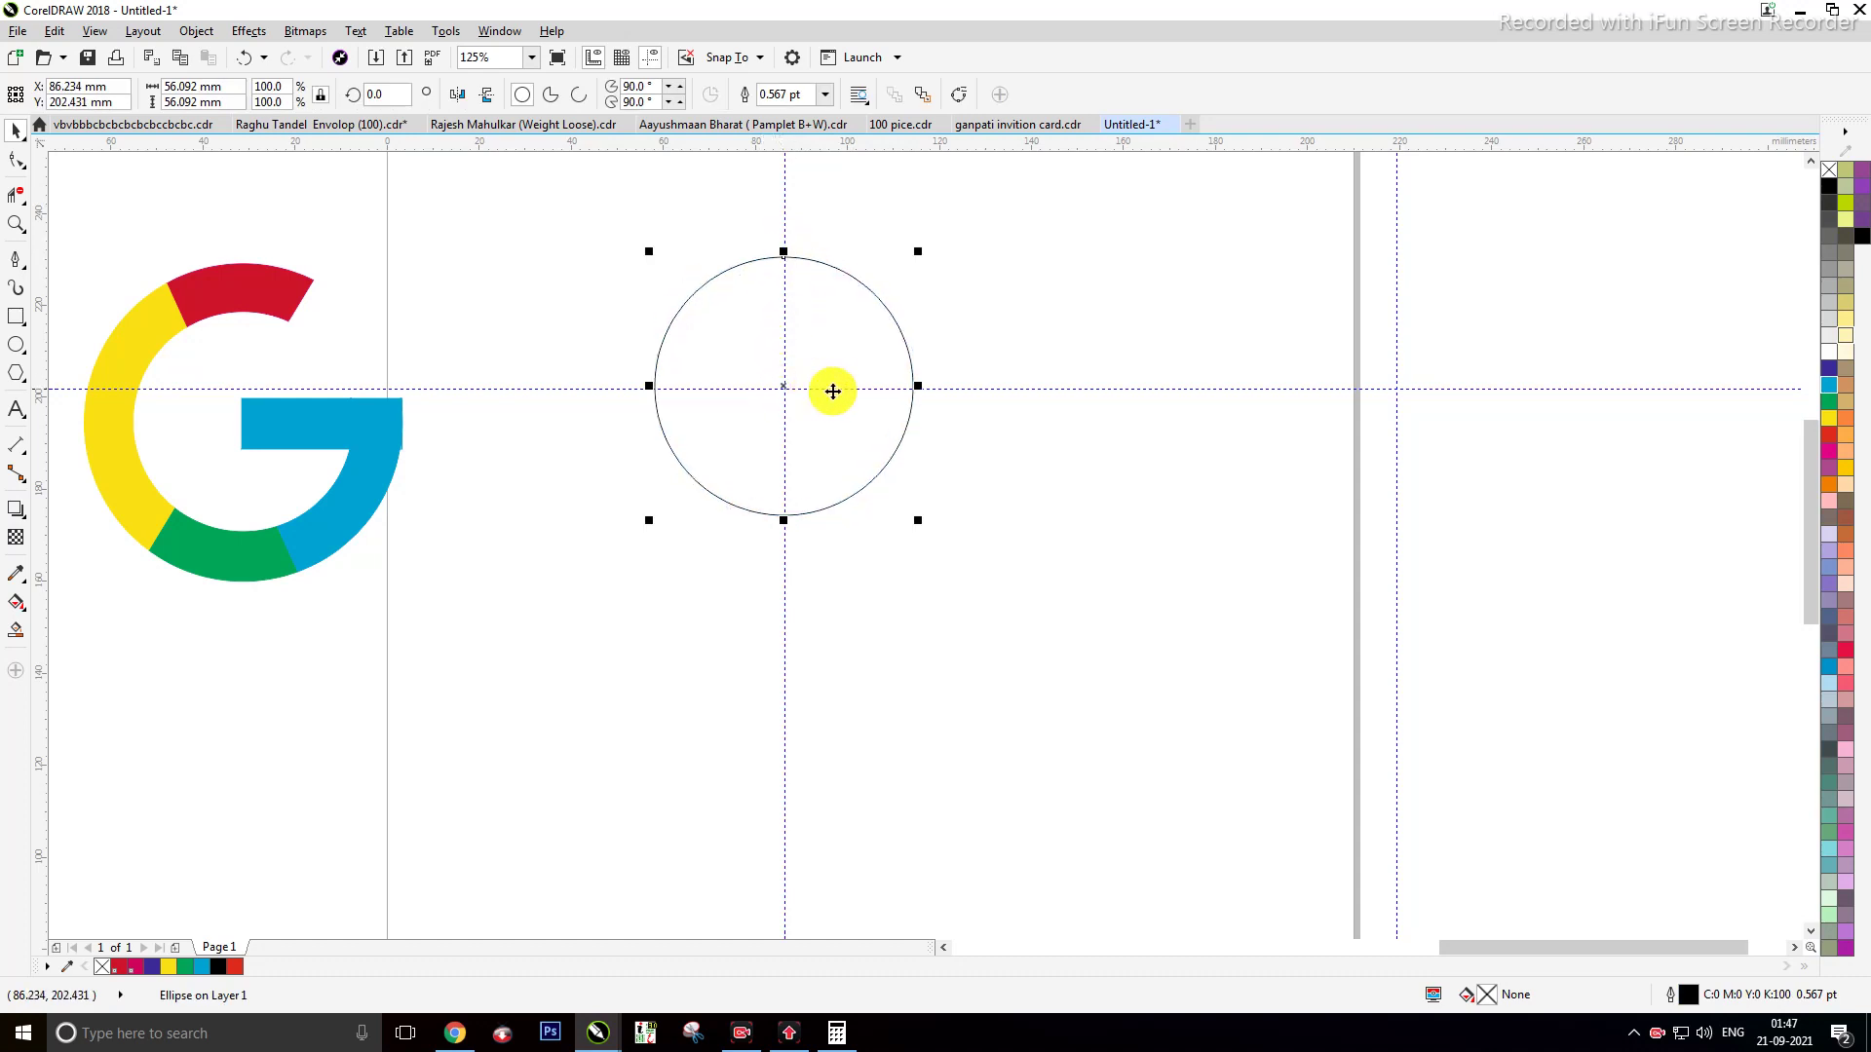
{"action": "key", "text": "Down"}
{"action": "key", "text": "Down"}
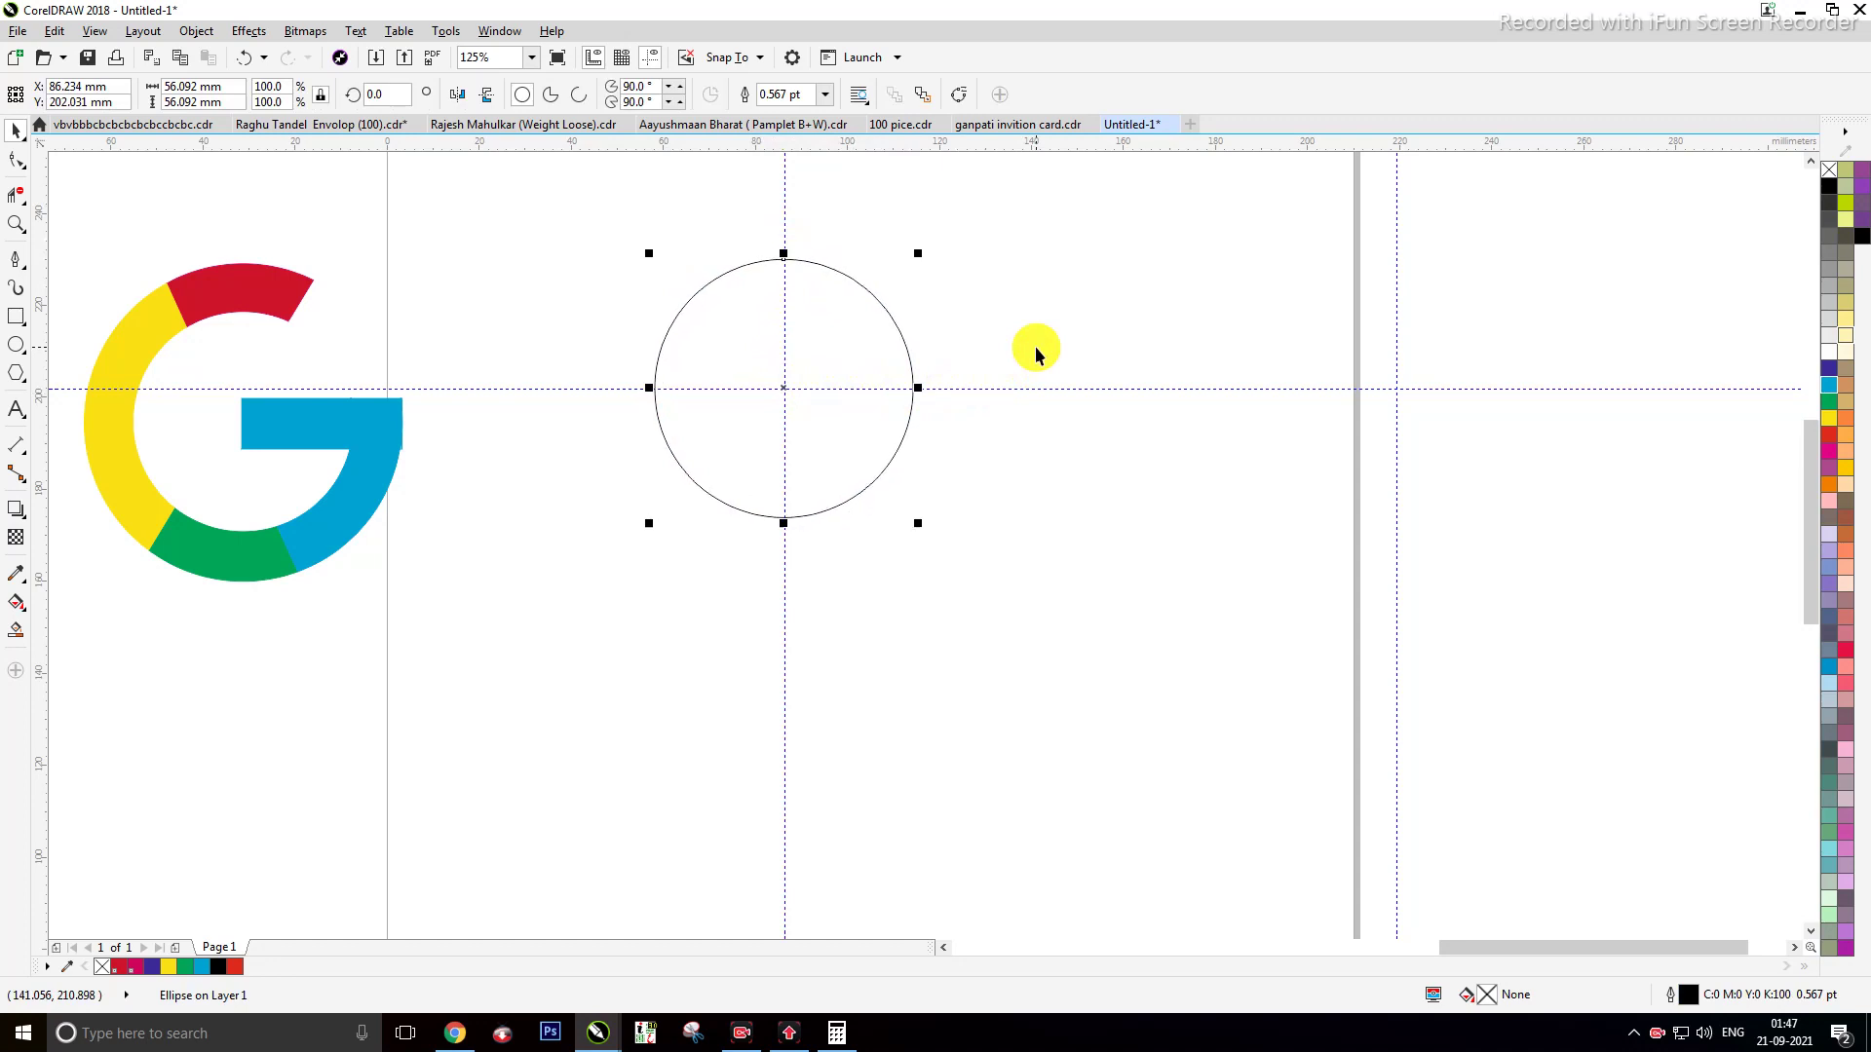
Step: Draw a rectangle about 28 by 27 mm over the circle's upper-left quarter and trim the circle with it
{"action": "left_click", "coordinate": [13, 318]}
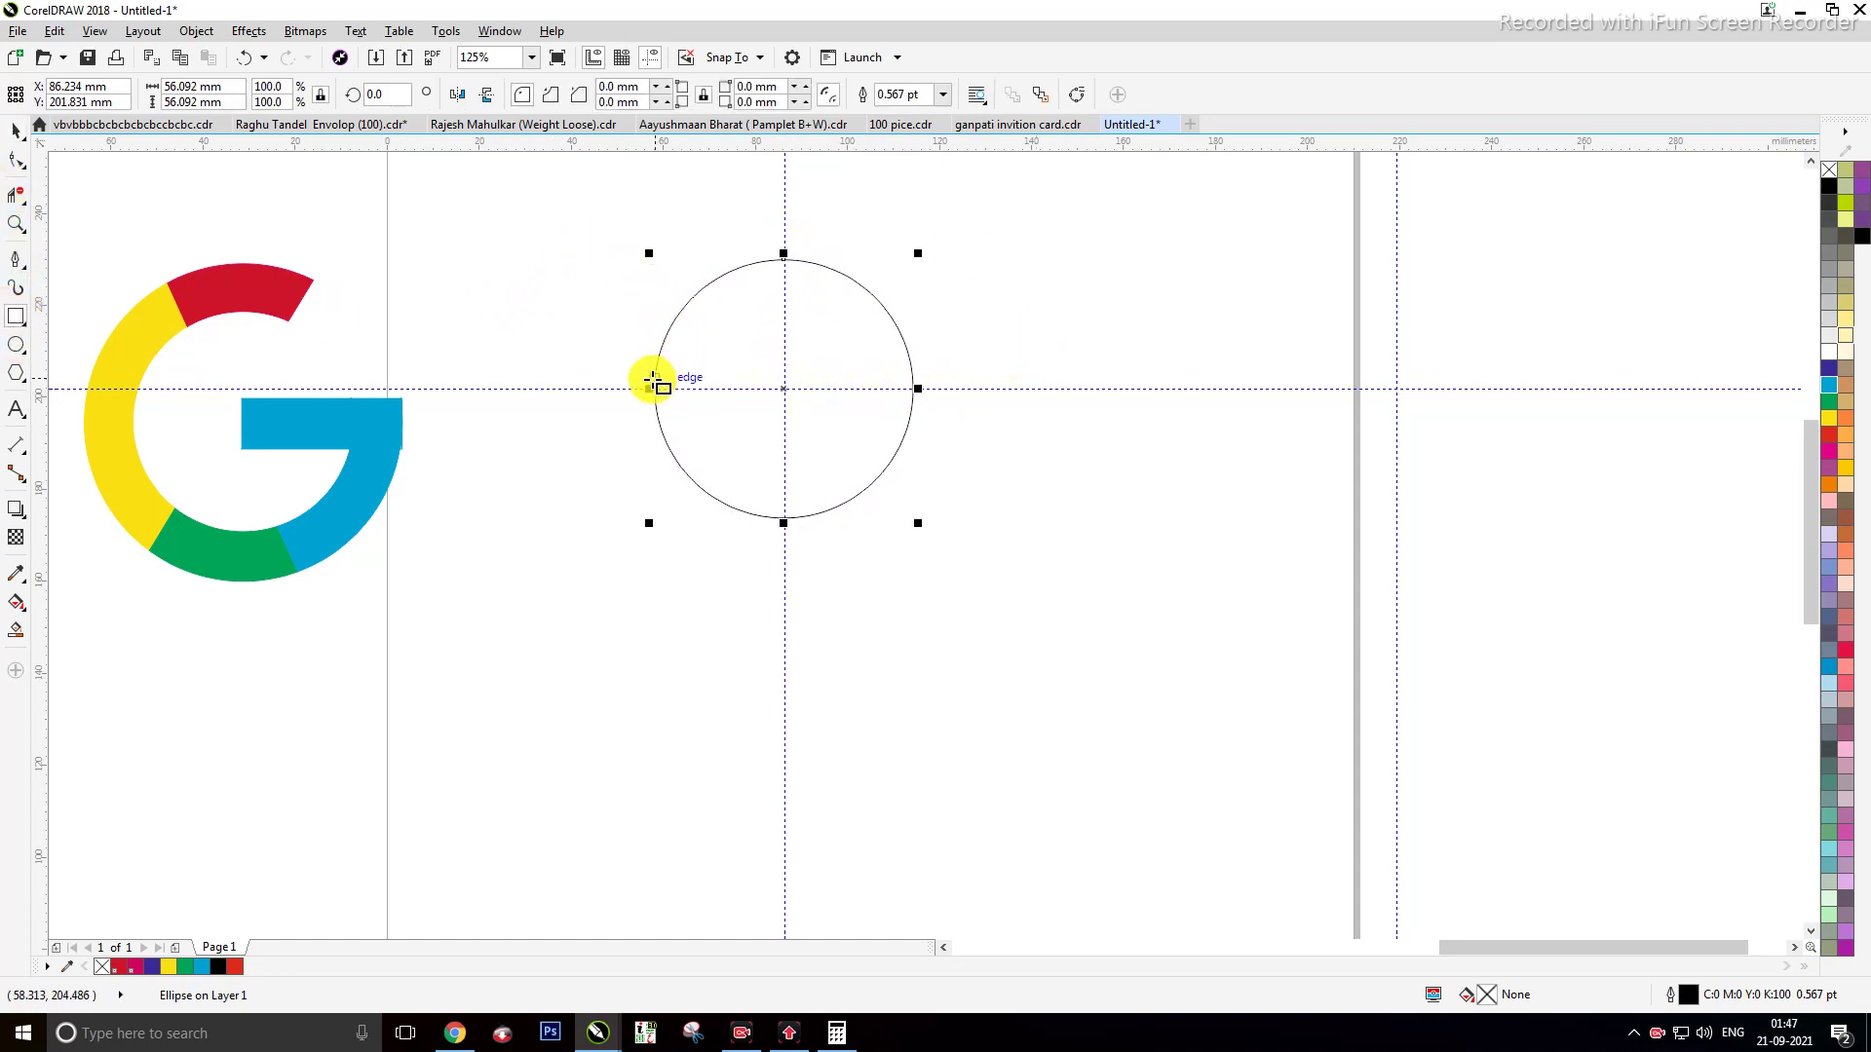
{"action": "left_click_drag", "start_coordinate": [654, 386], "coordinate": [784, 260]}
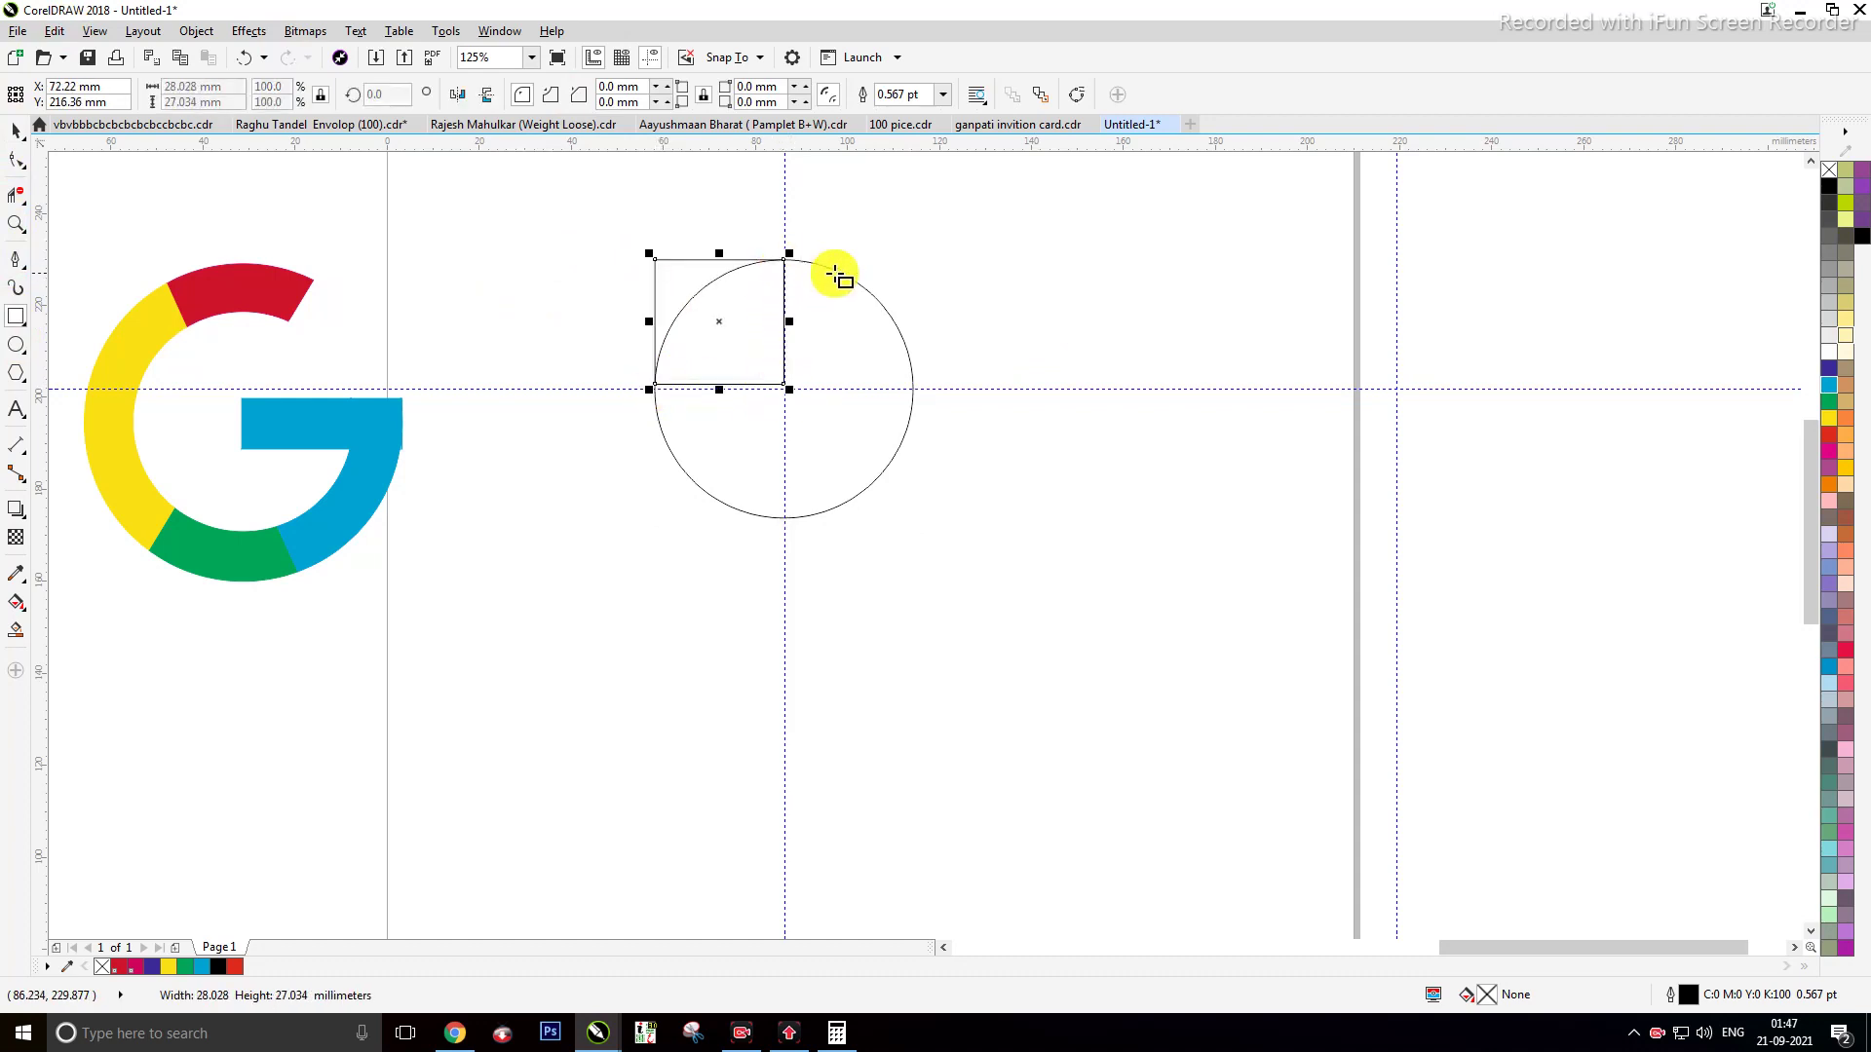
{"action": "left_click", "coordinate": [13, 137]}
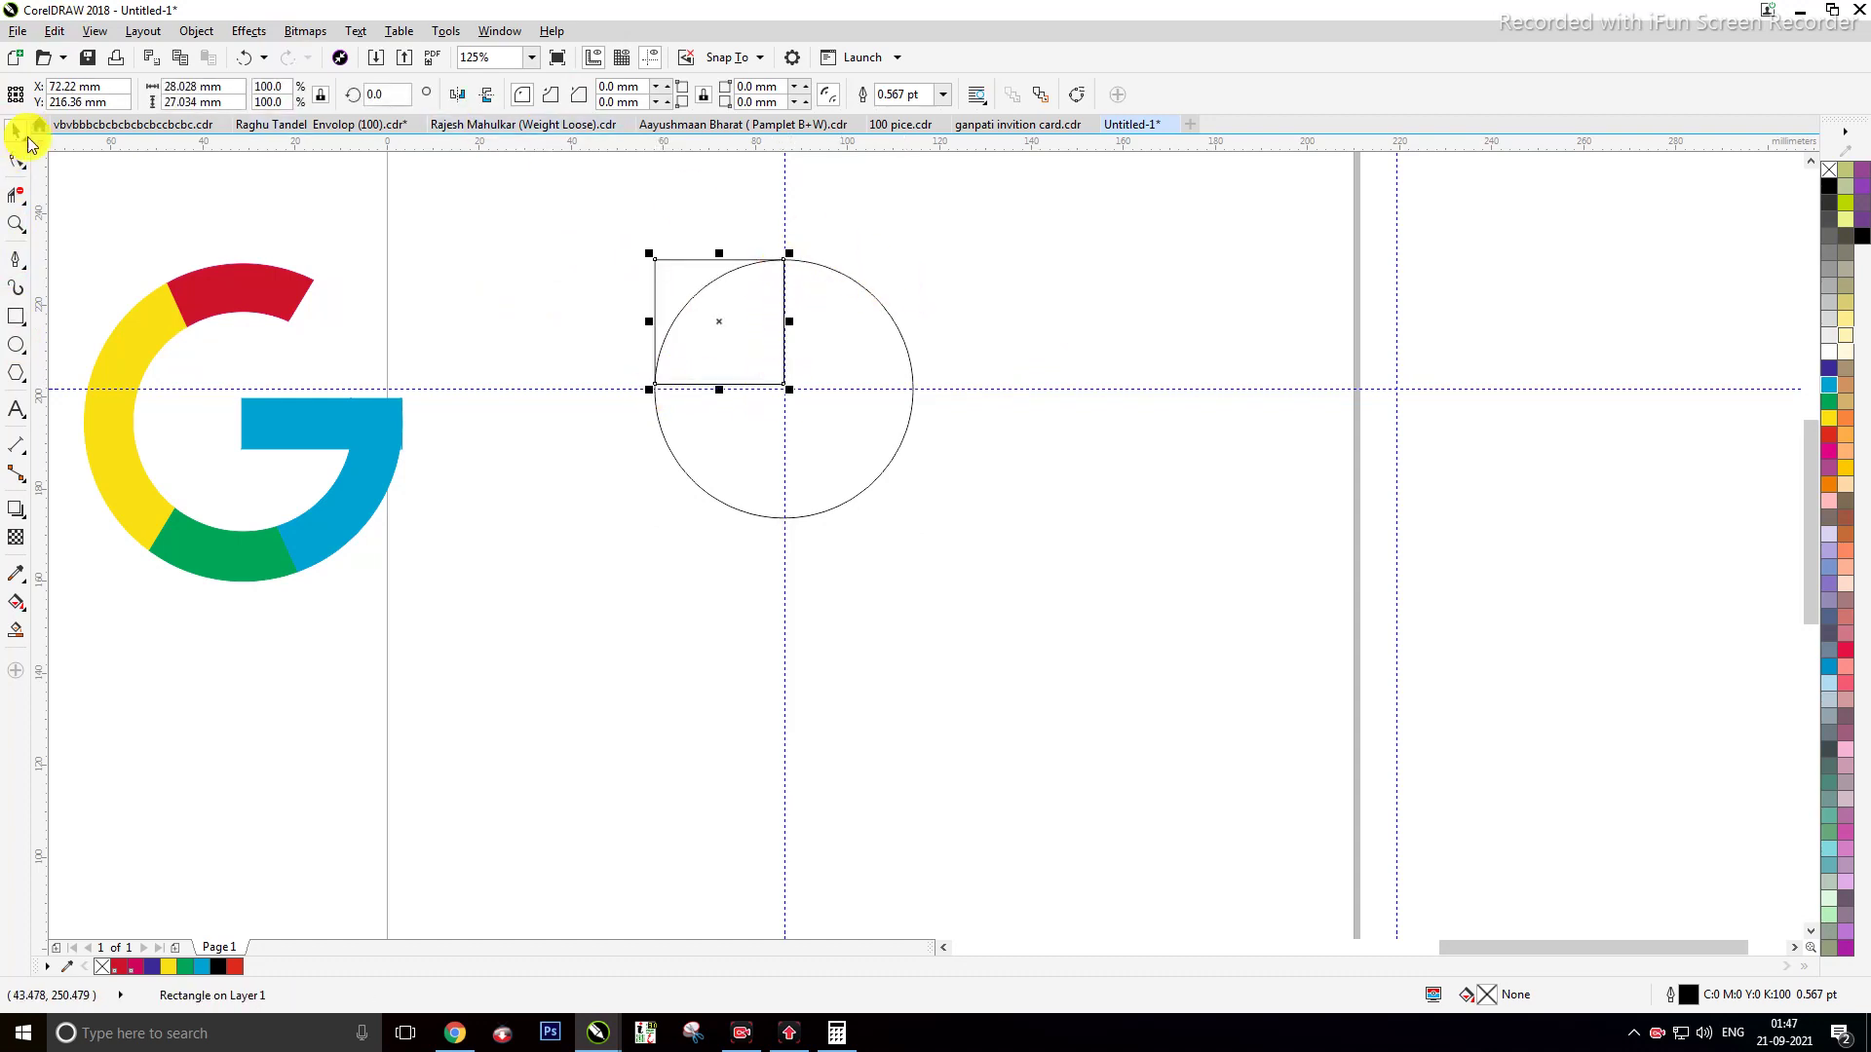
{"action": "left_click_drag", "start_coordinate": [576, 205], "coordinate": [975, 531]}
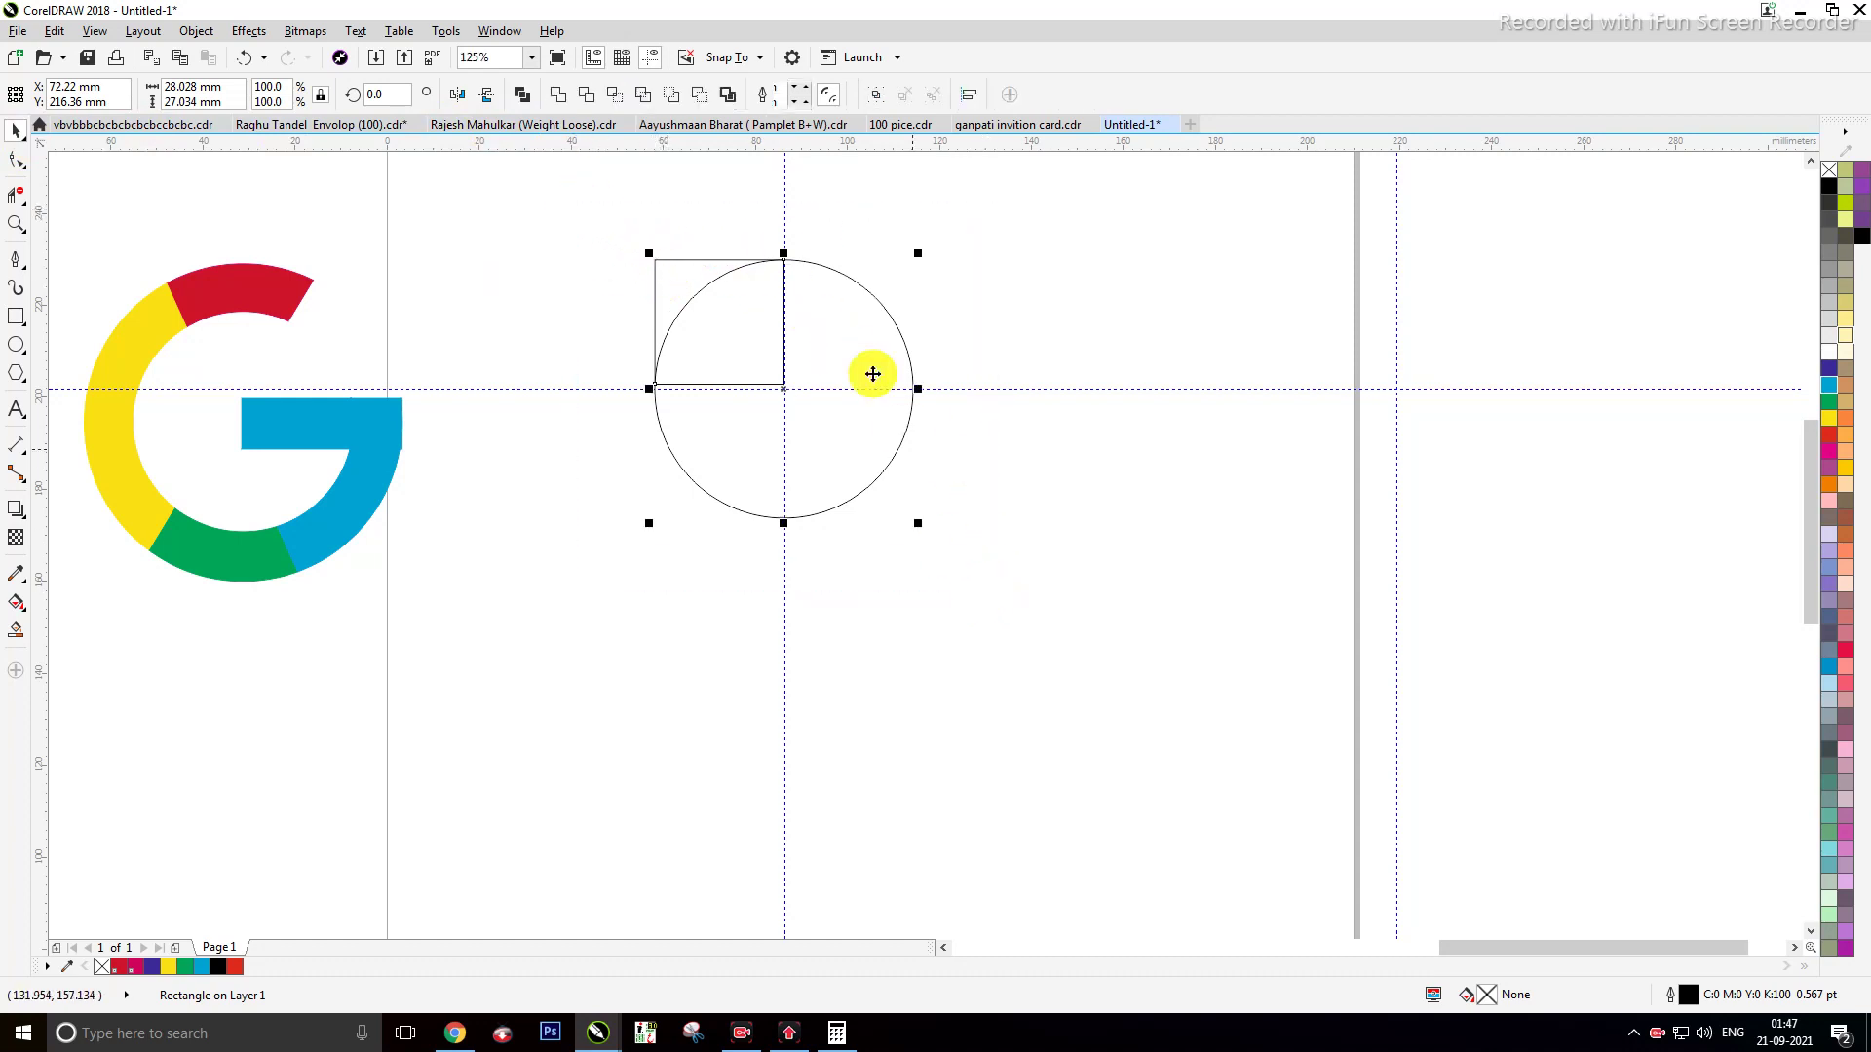
{"action": "left_click", "coordinate": [588, 98]}
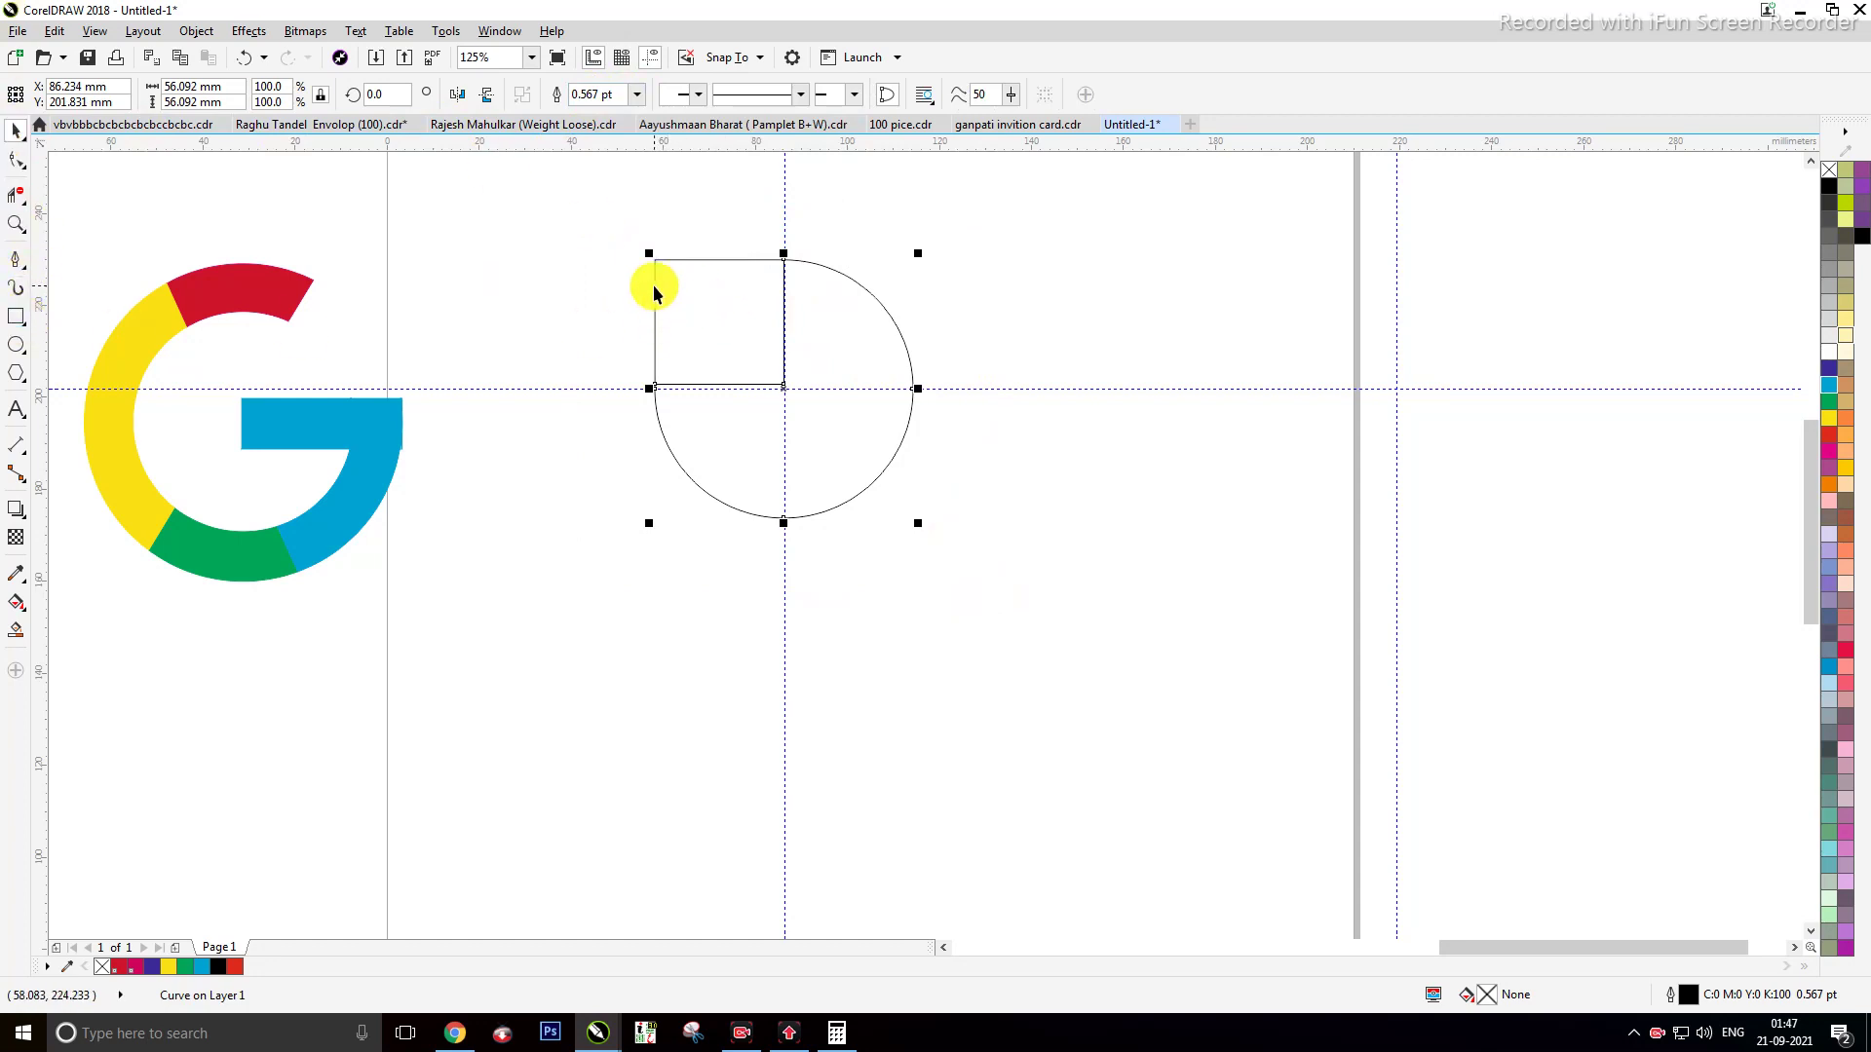
Step: Try moving the rectangle off the notched circle, and undo the move
{"action": "left_click", "coordinate": [740, 313]}
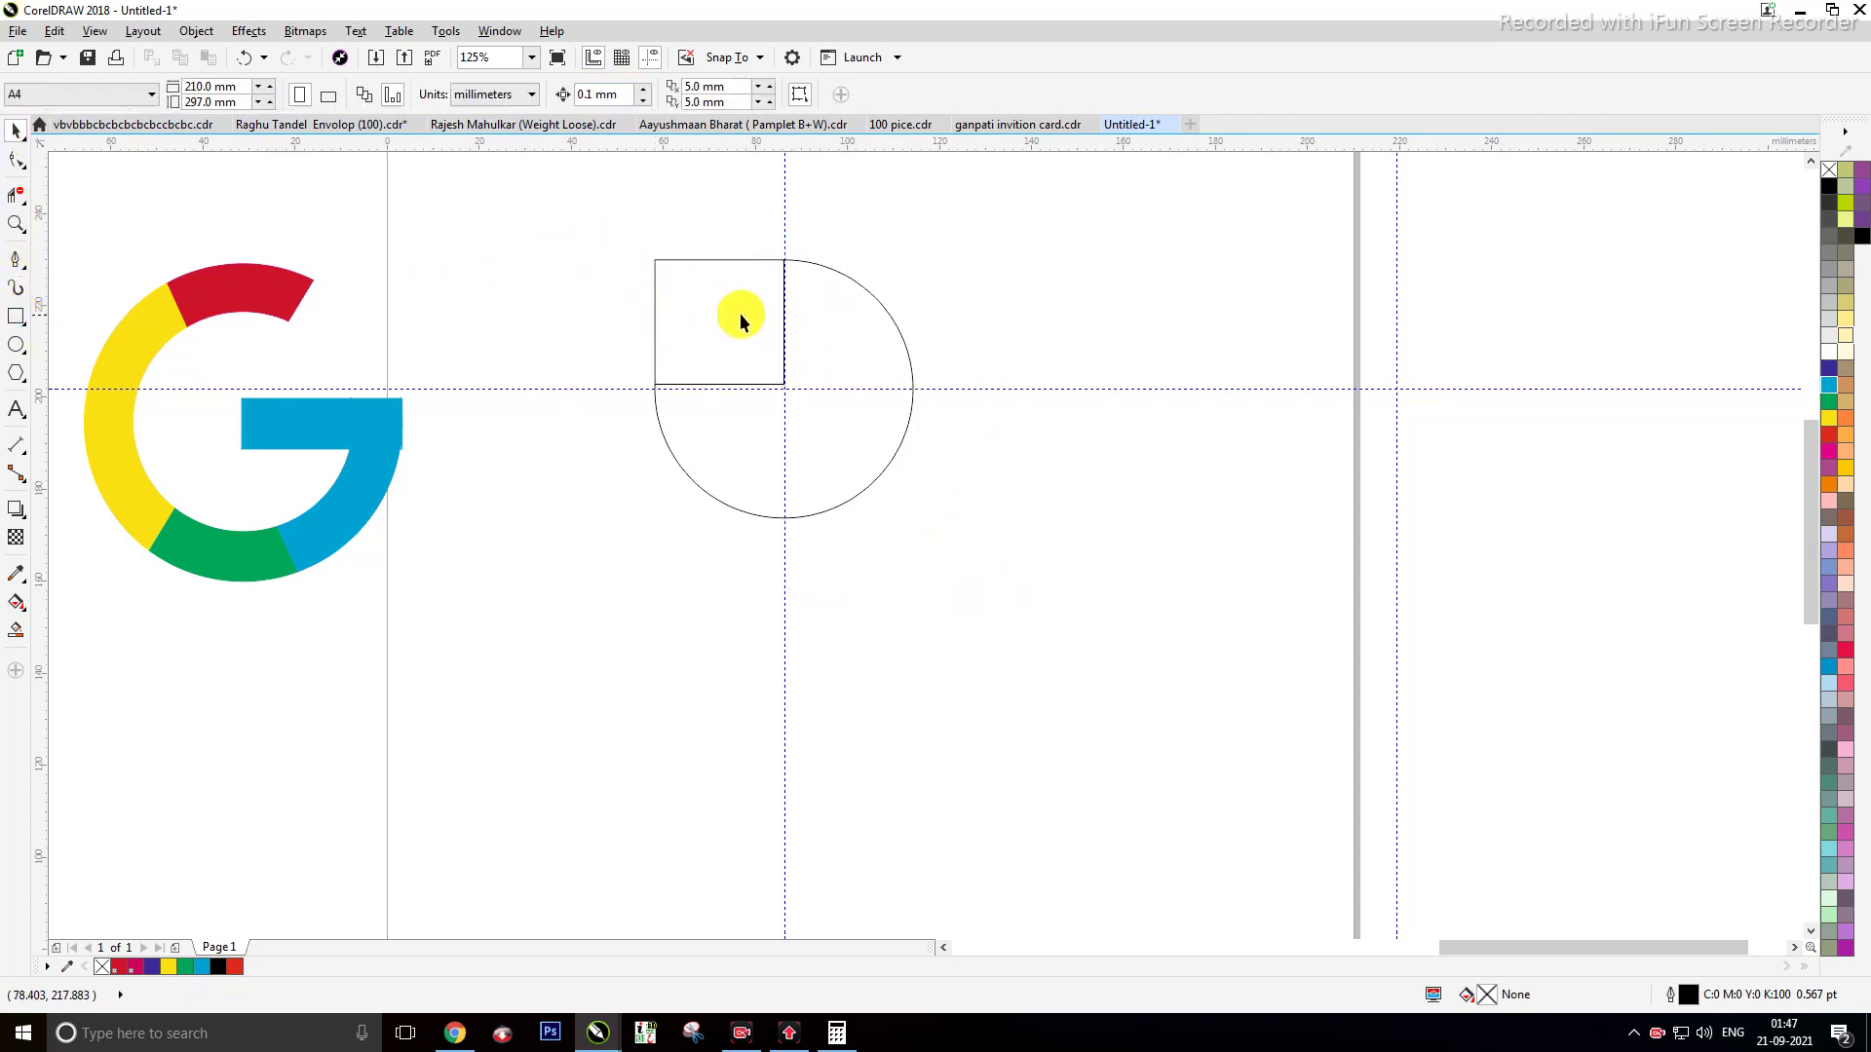
{"action": "left_click_drag", "start_coordinate": [740, 312], "coordinate": [629, 274]}
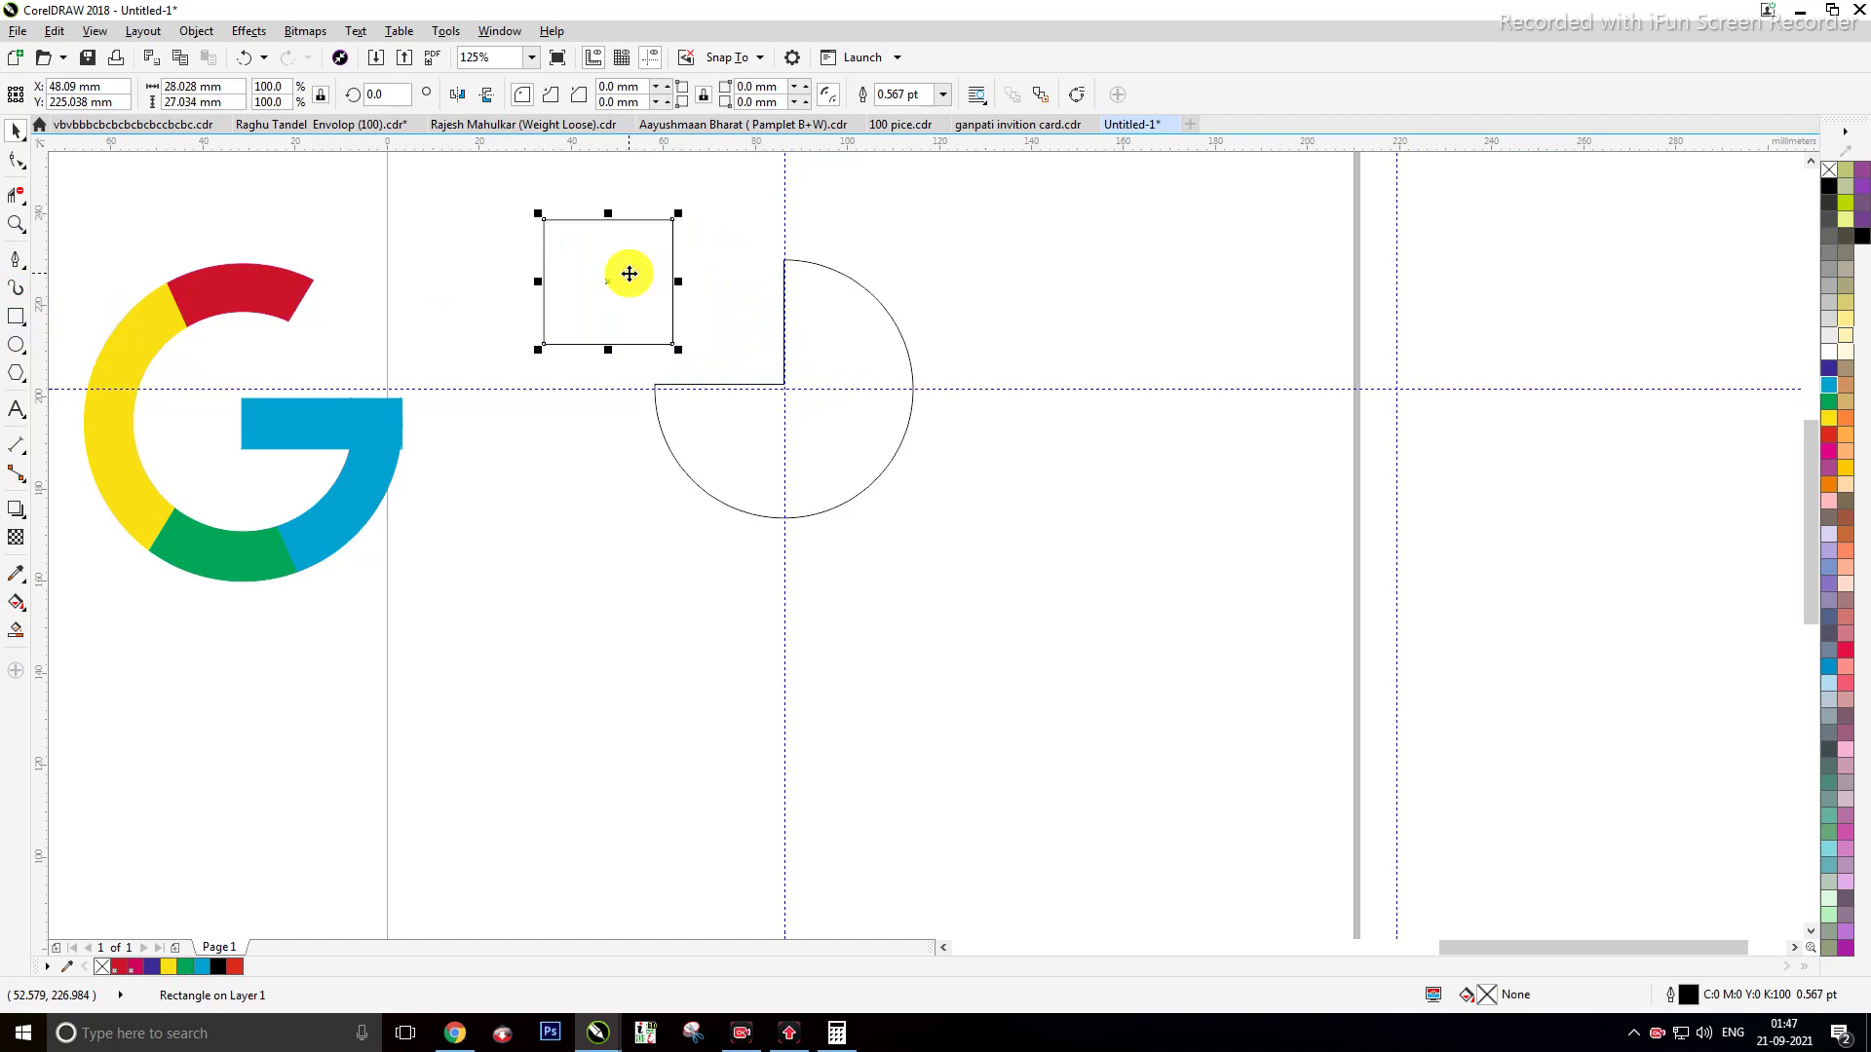
{"action": "key", "text": "ctrl+z"}
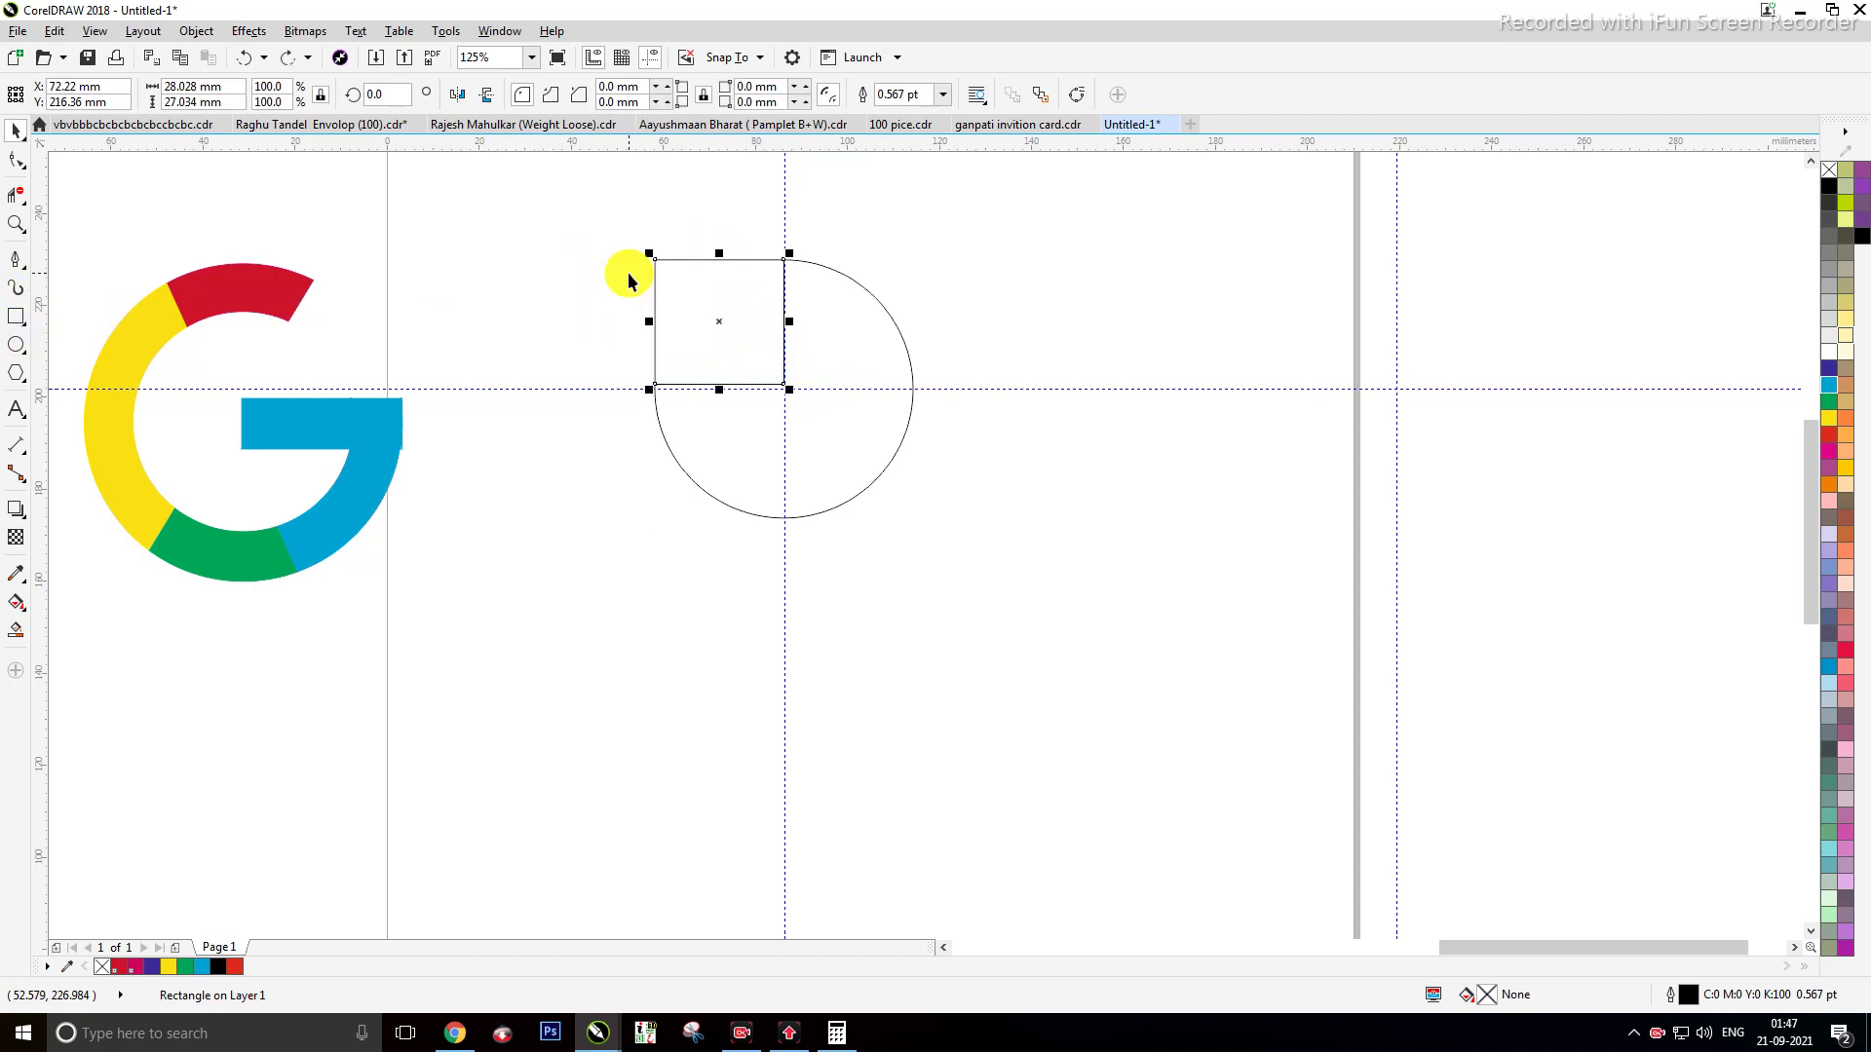
{"action": "left_click", "coordinate": [978, 291]}
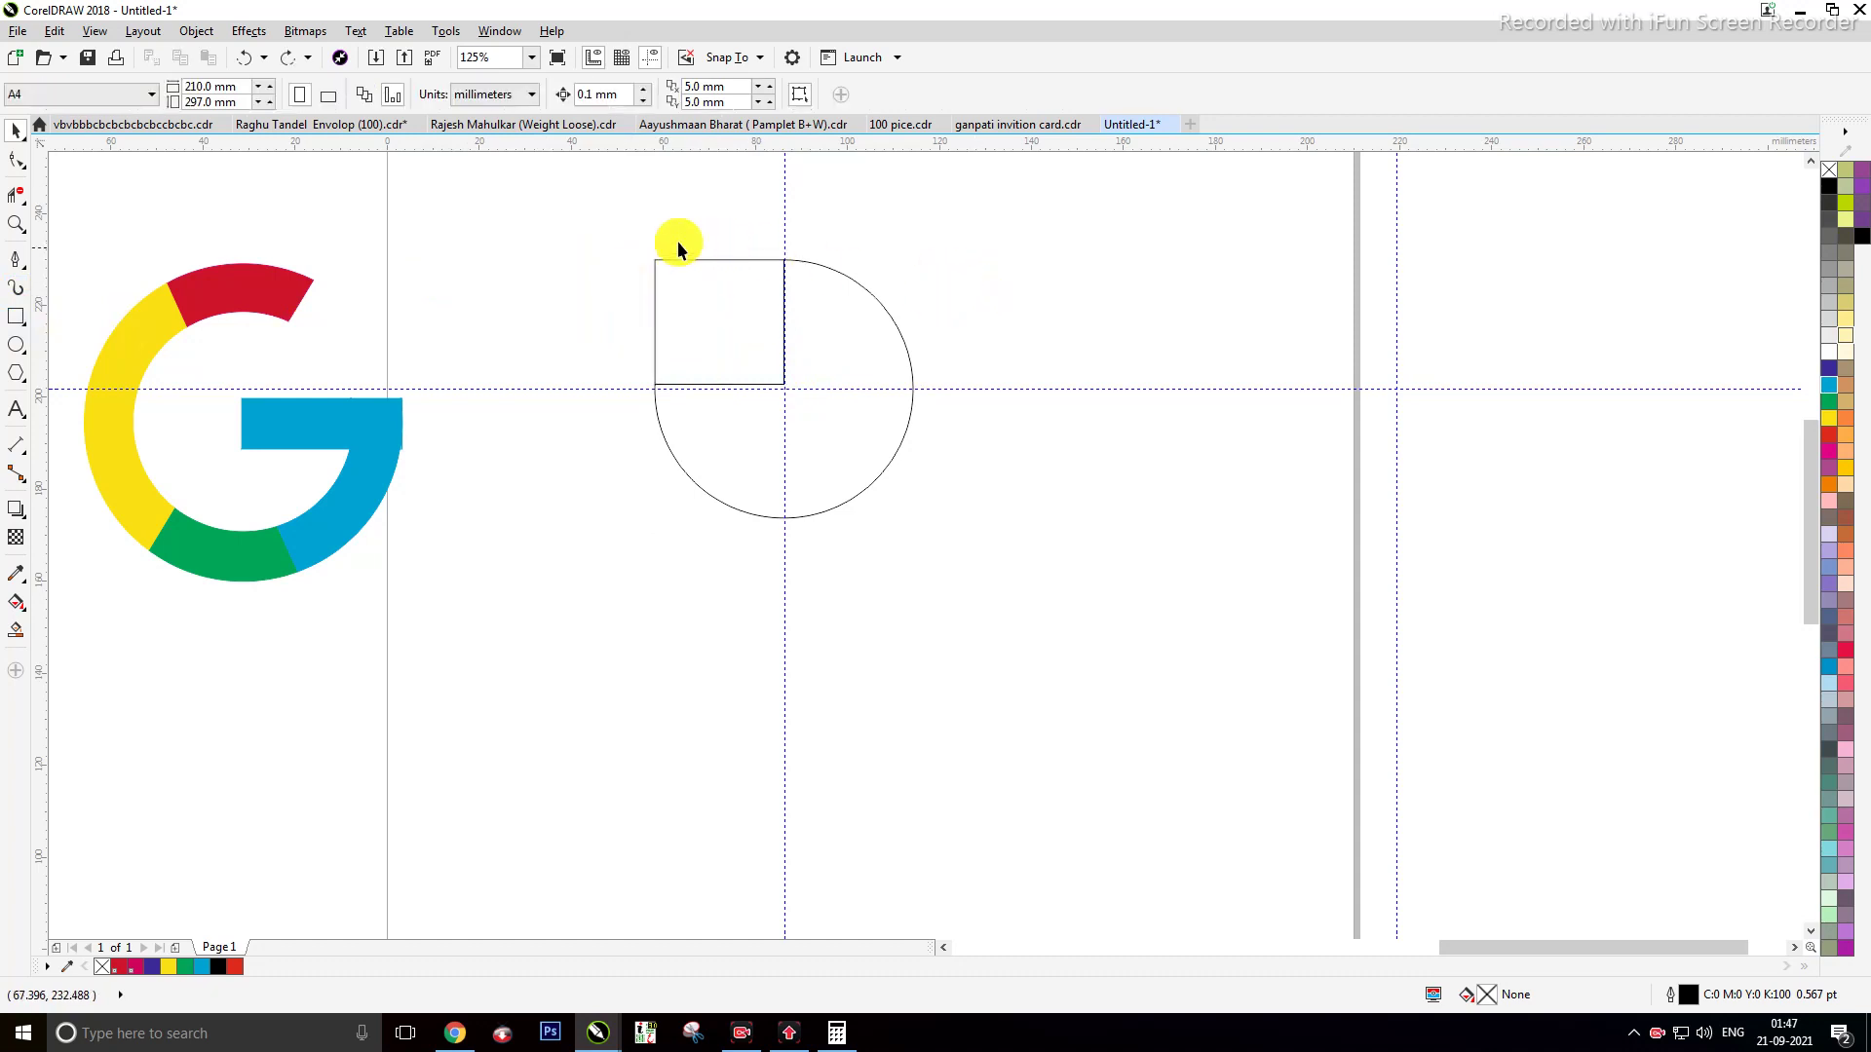
Step: Weld the rectangle and the notched circle into one pin shape and place it near the guideline intersection
{"action": "left_click_drag", "start_coordinate": [551, 211], "coordinate": [990, 584]}
{"action": "left_click_drag", "start_coordinate": [847, 418], "coordinate": [1240, 500]}
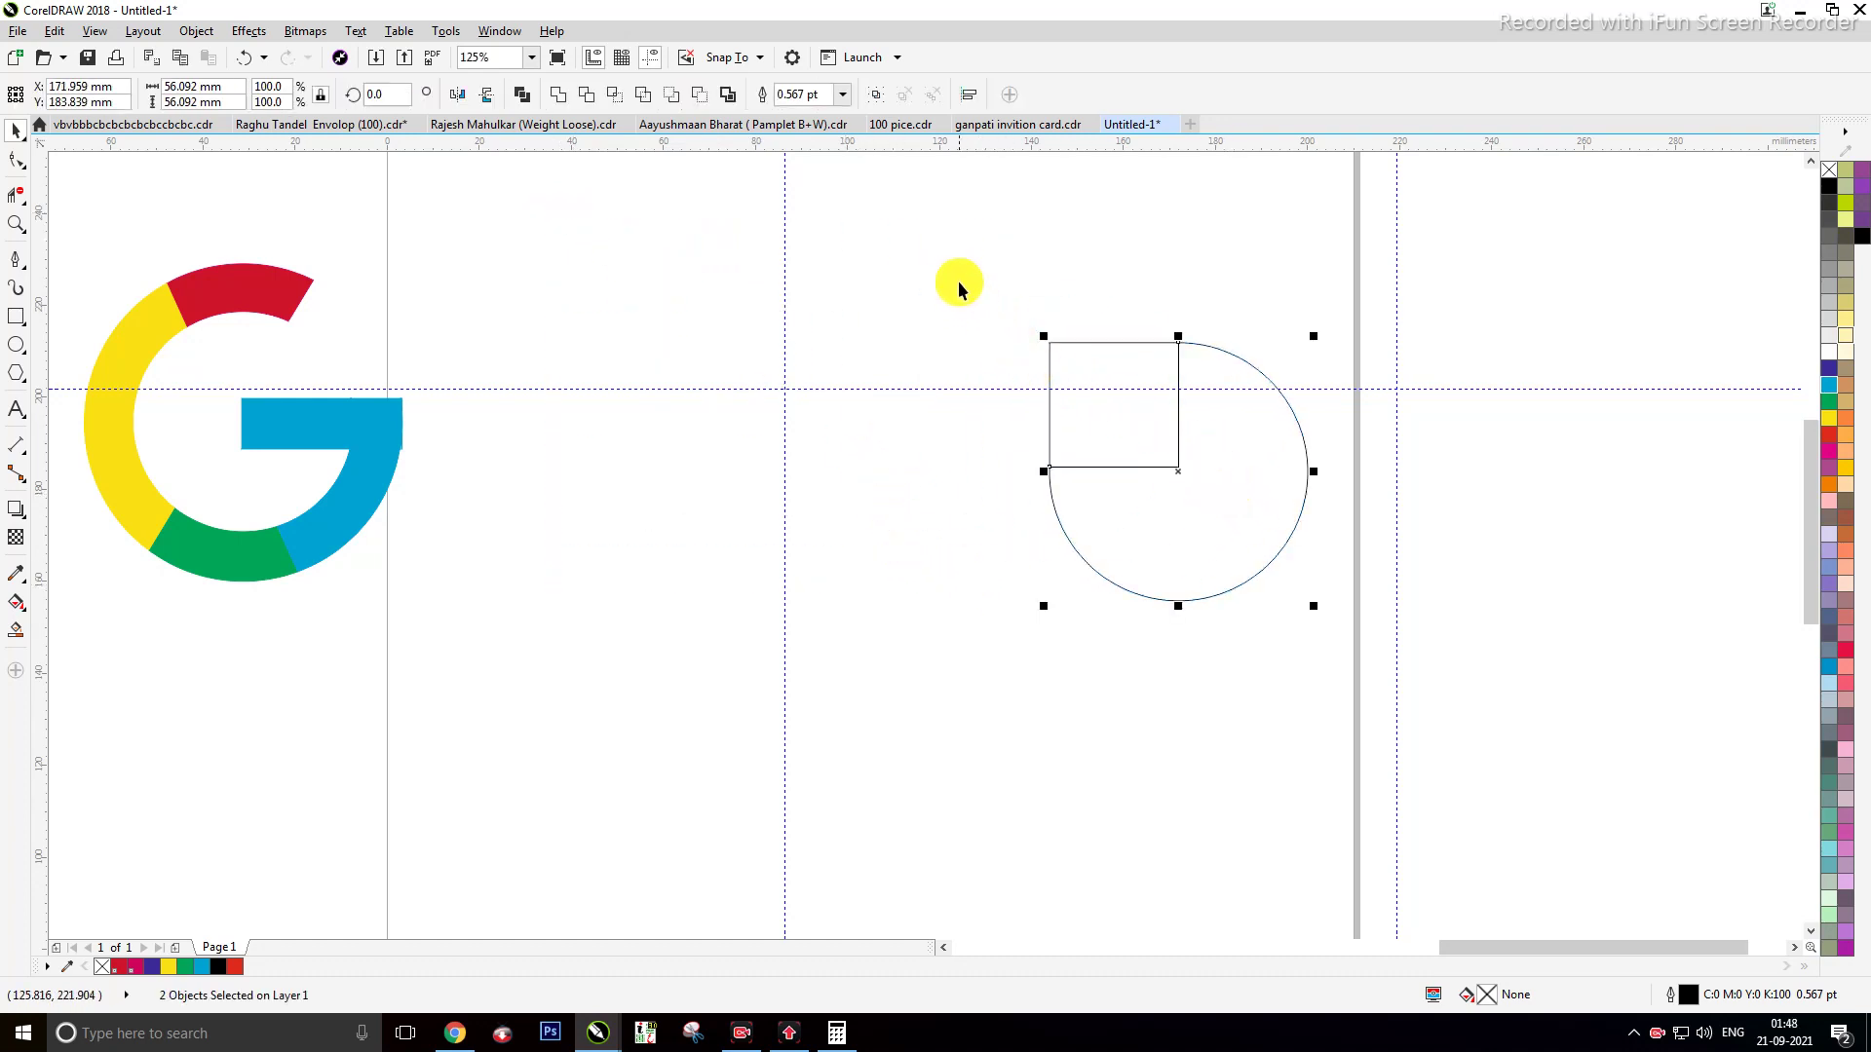
{"action": "left_click_drag", "start_coordinate": [1420, 701], "coordinate": [1421, 703]}
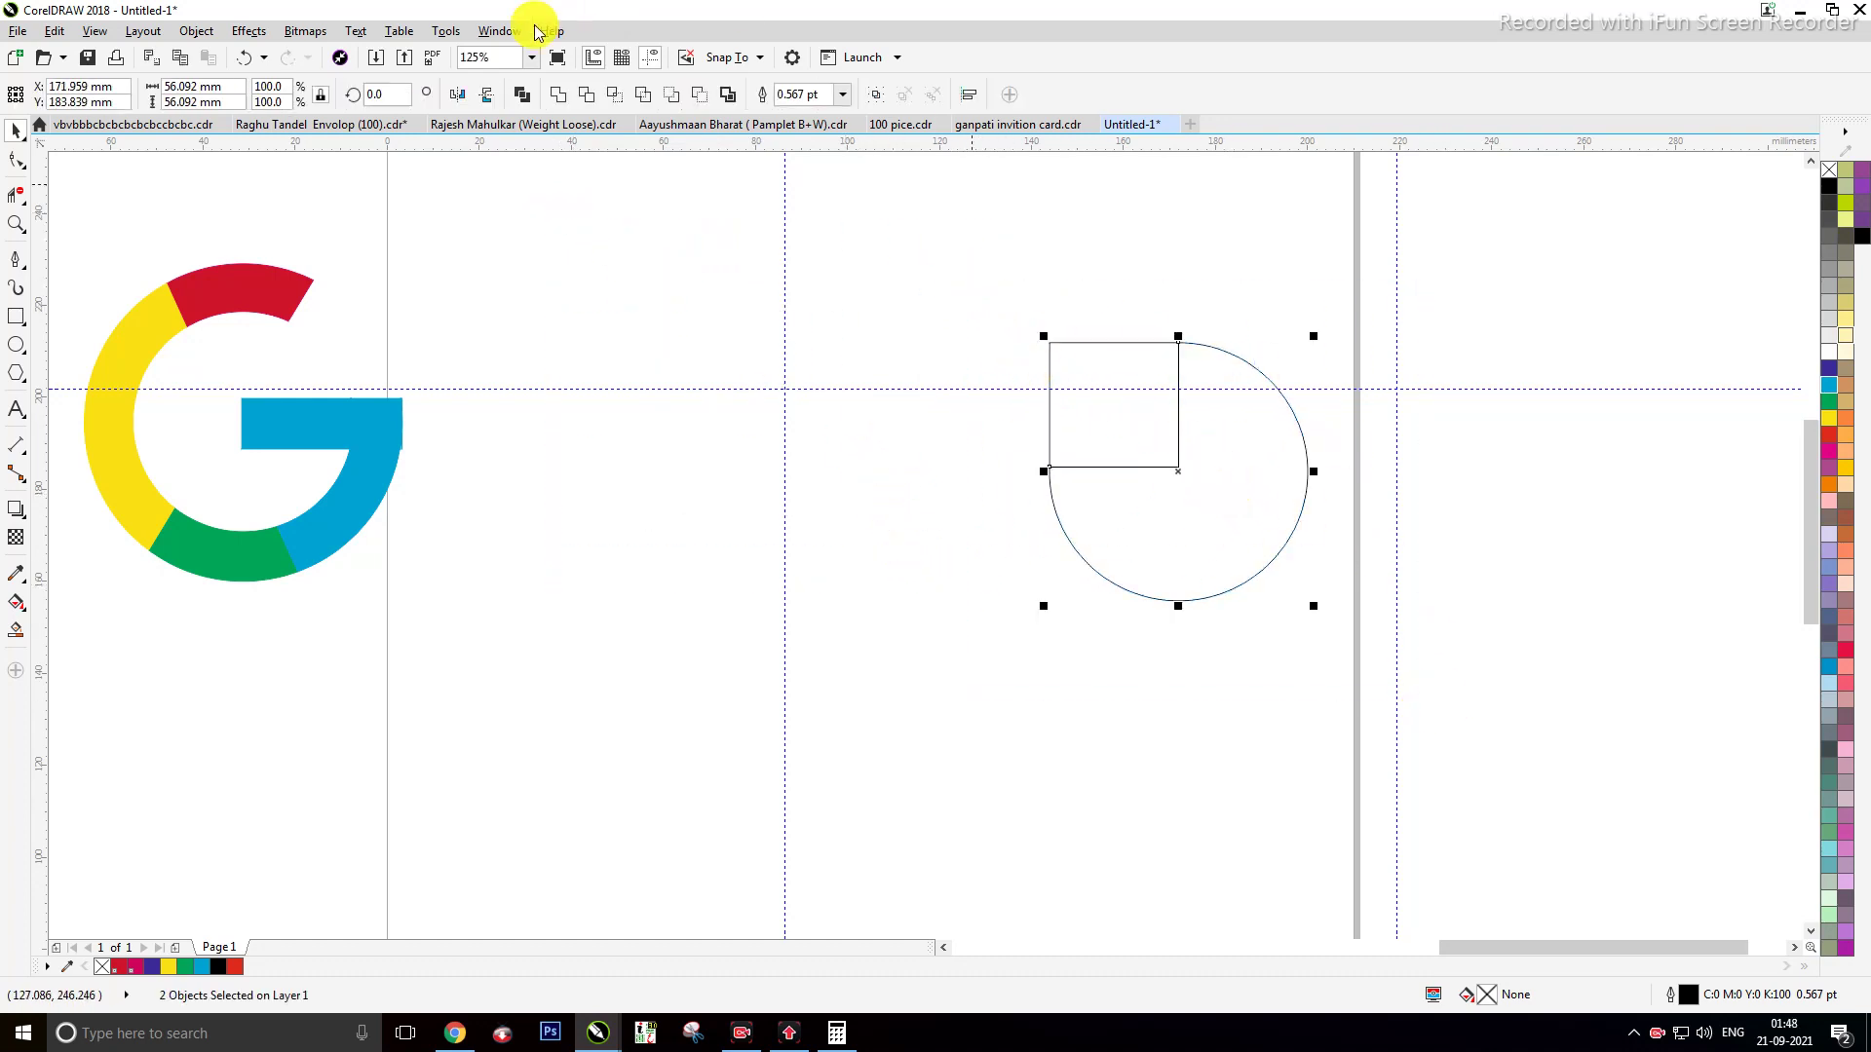
{"action": "left_click", "coordinate": [560, 96]}
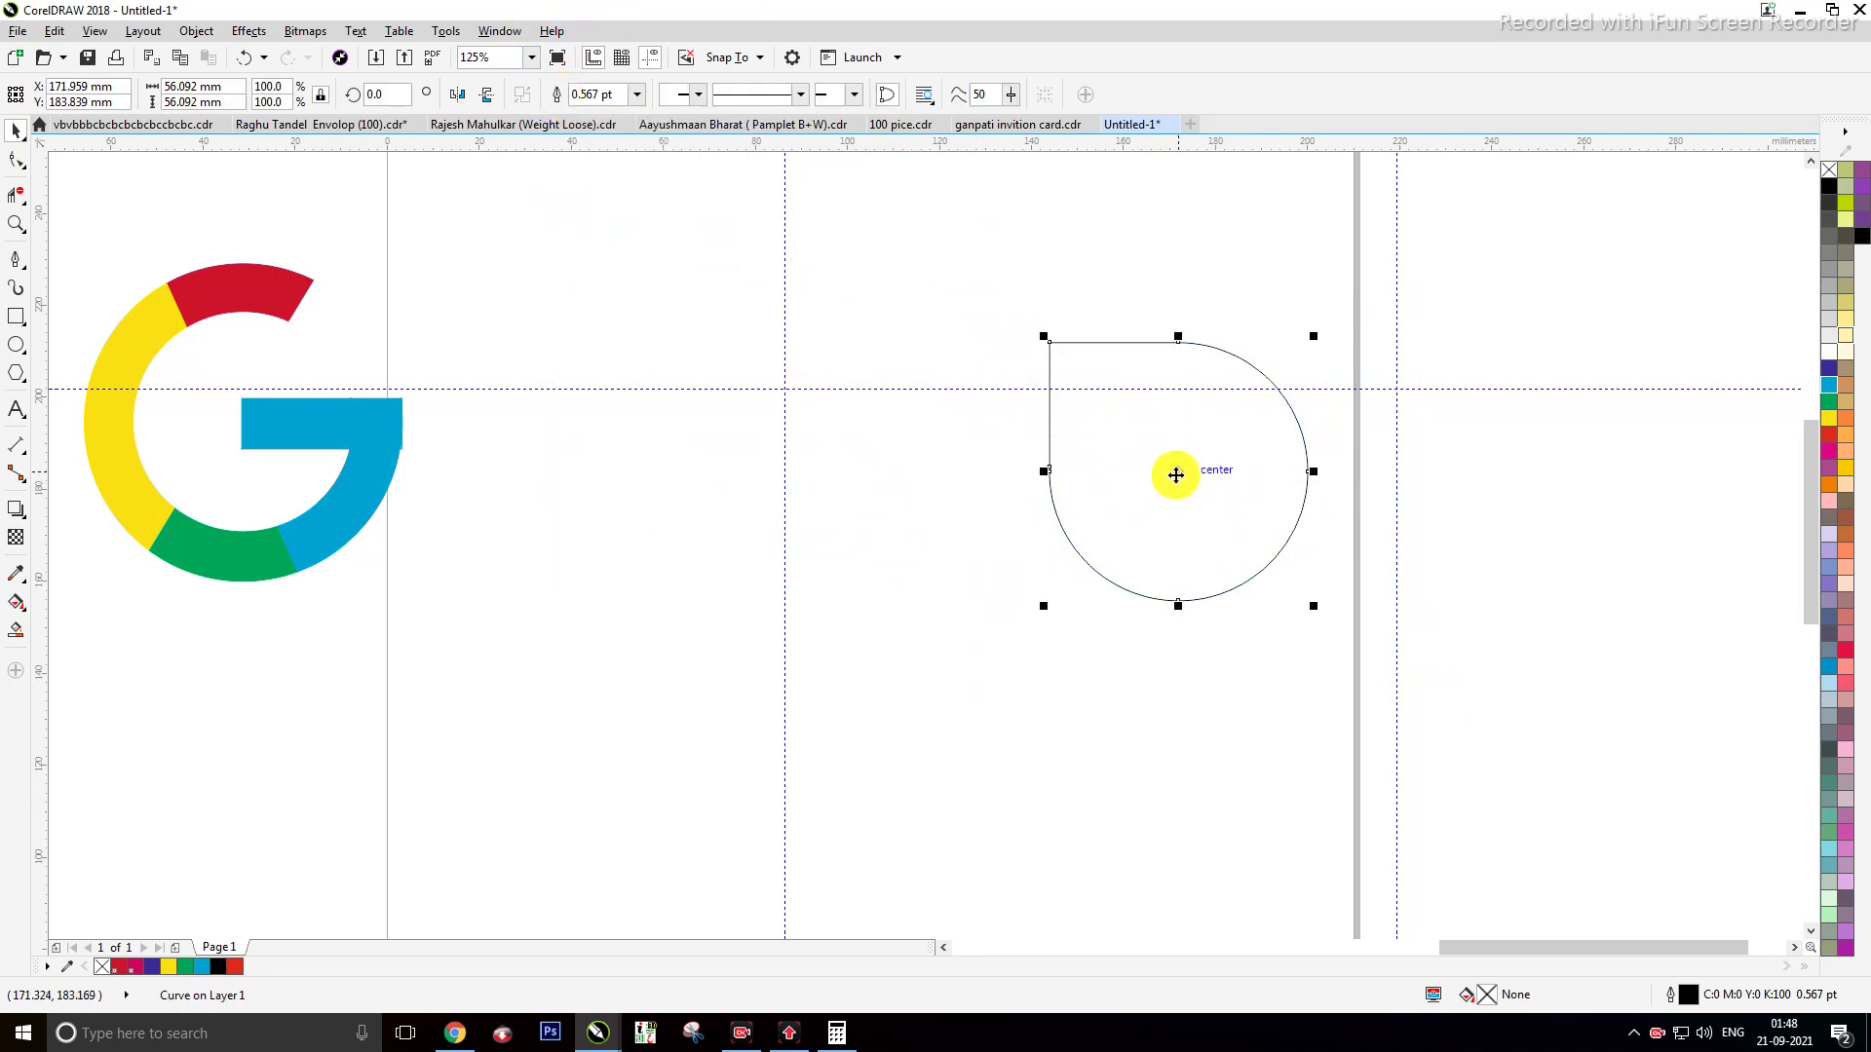
{"action": "left_click_drag", "start_coordinate": [1176, 474], "coordinate": [774, 371]}
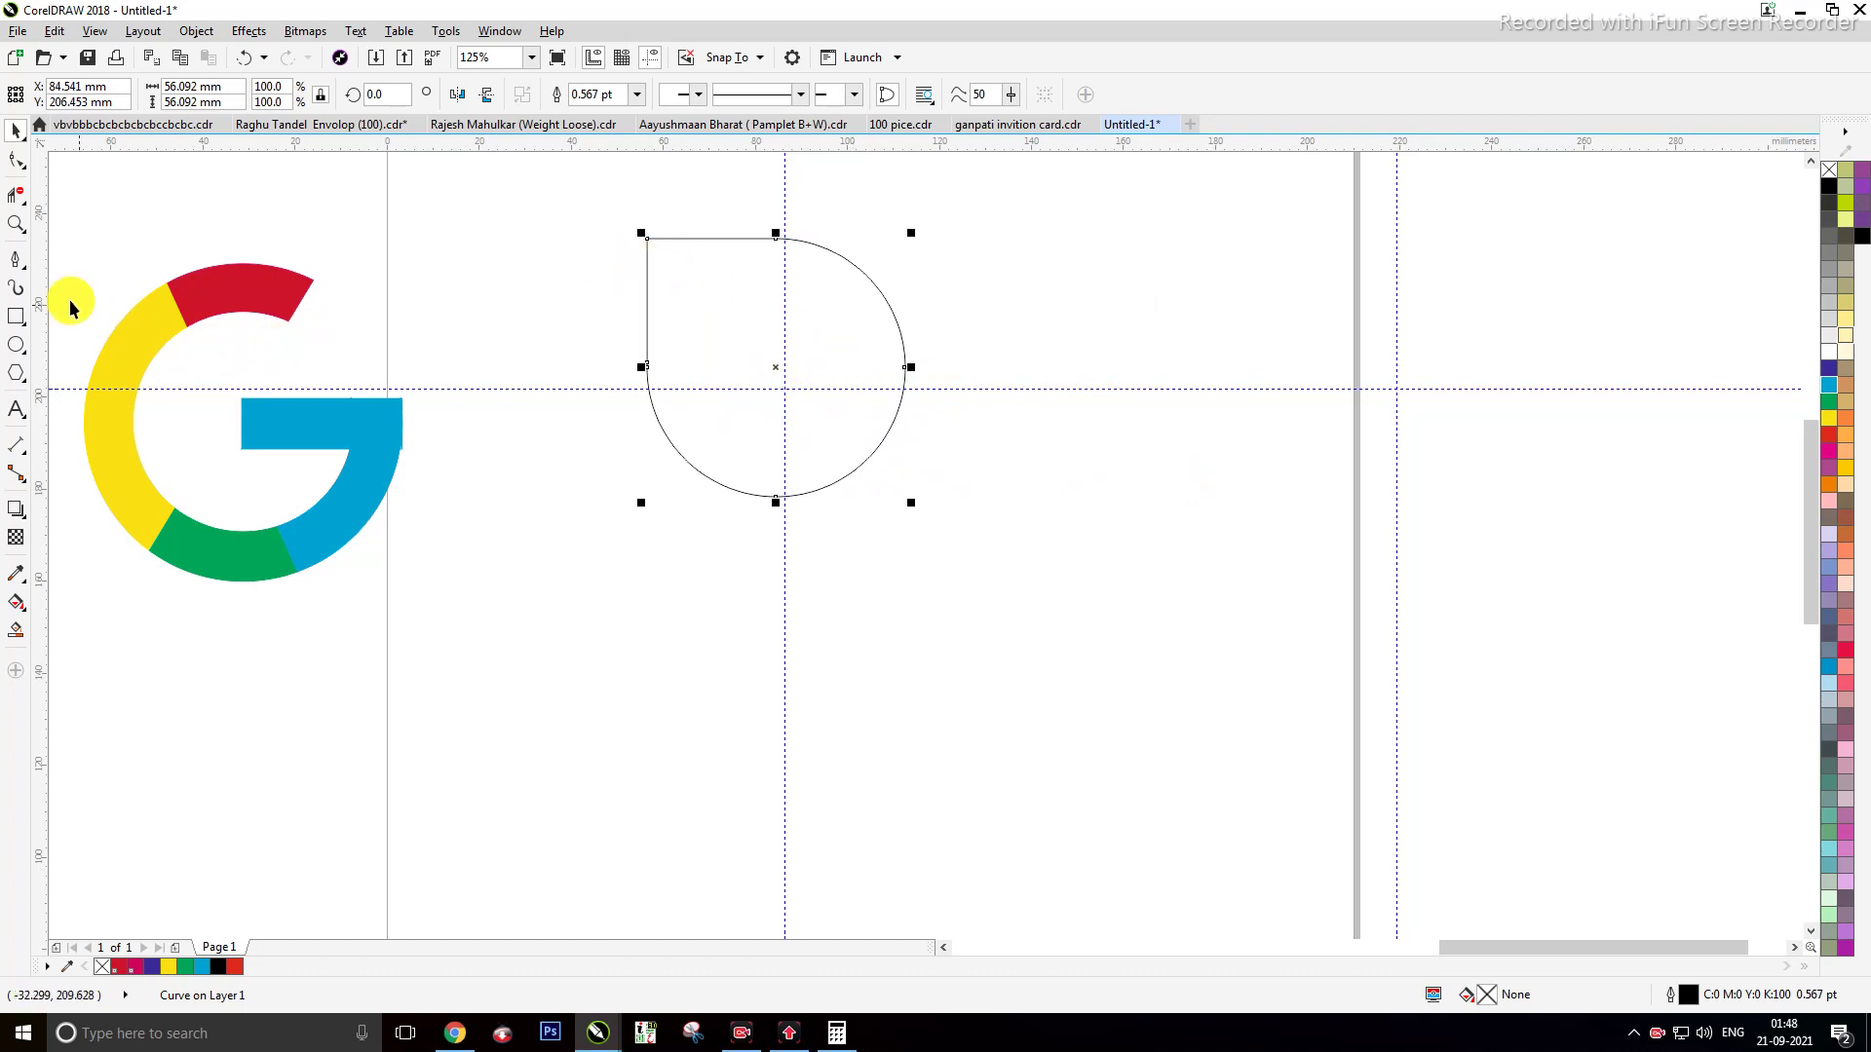
Step: Draw a circle about 49 mm in diameter to the lower right of the pin shape
{"action": "left_click", "coordinate": [15, 344]}
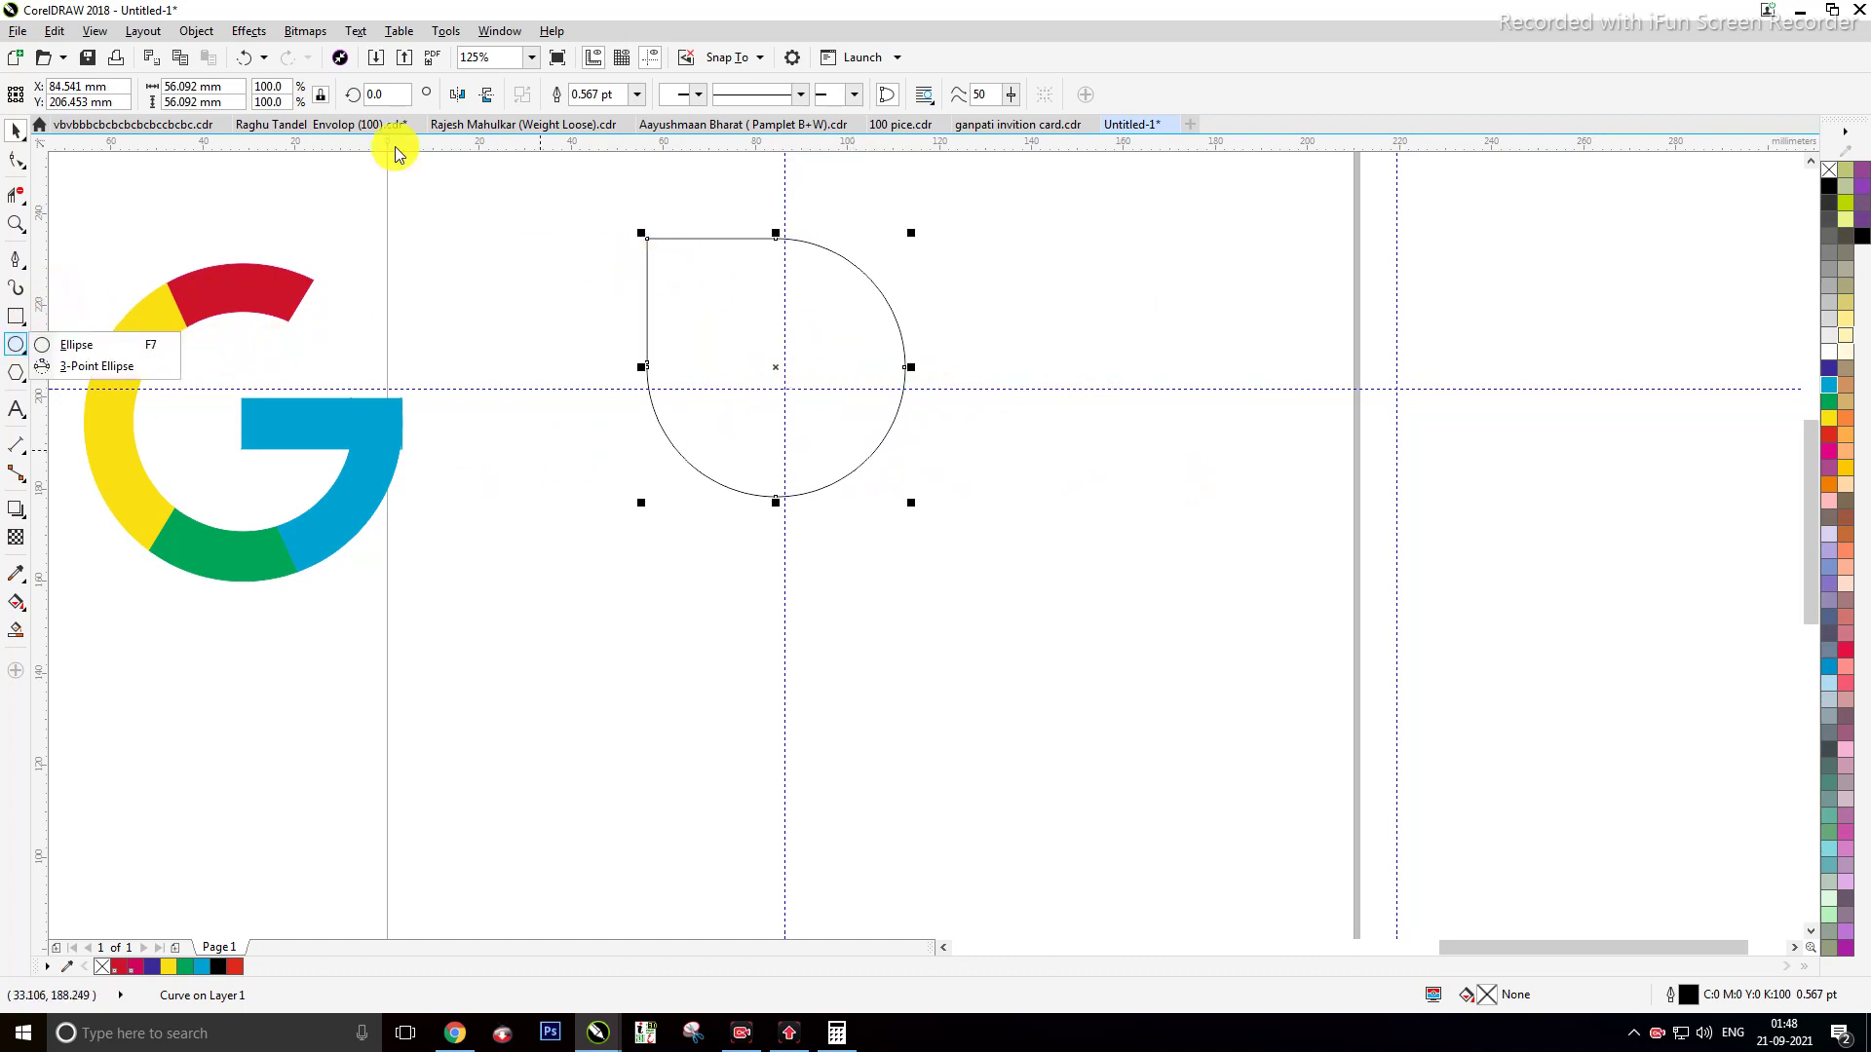
{"action": "left_click", "coordinate": [39, 346]}
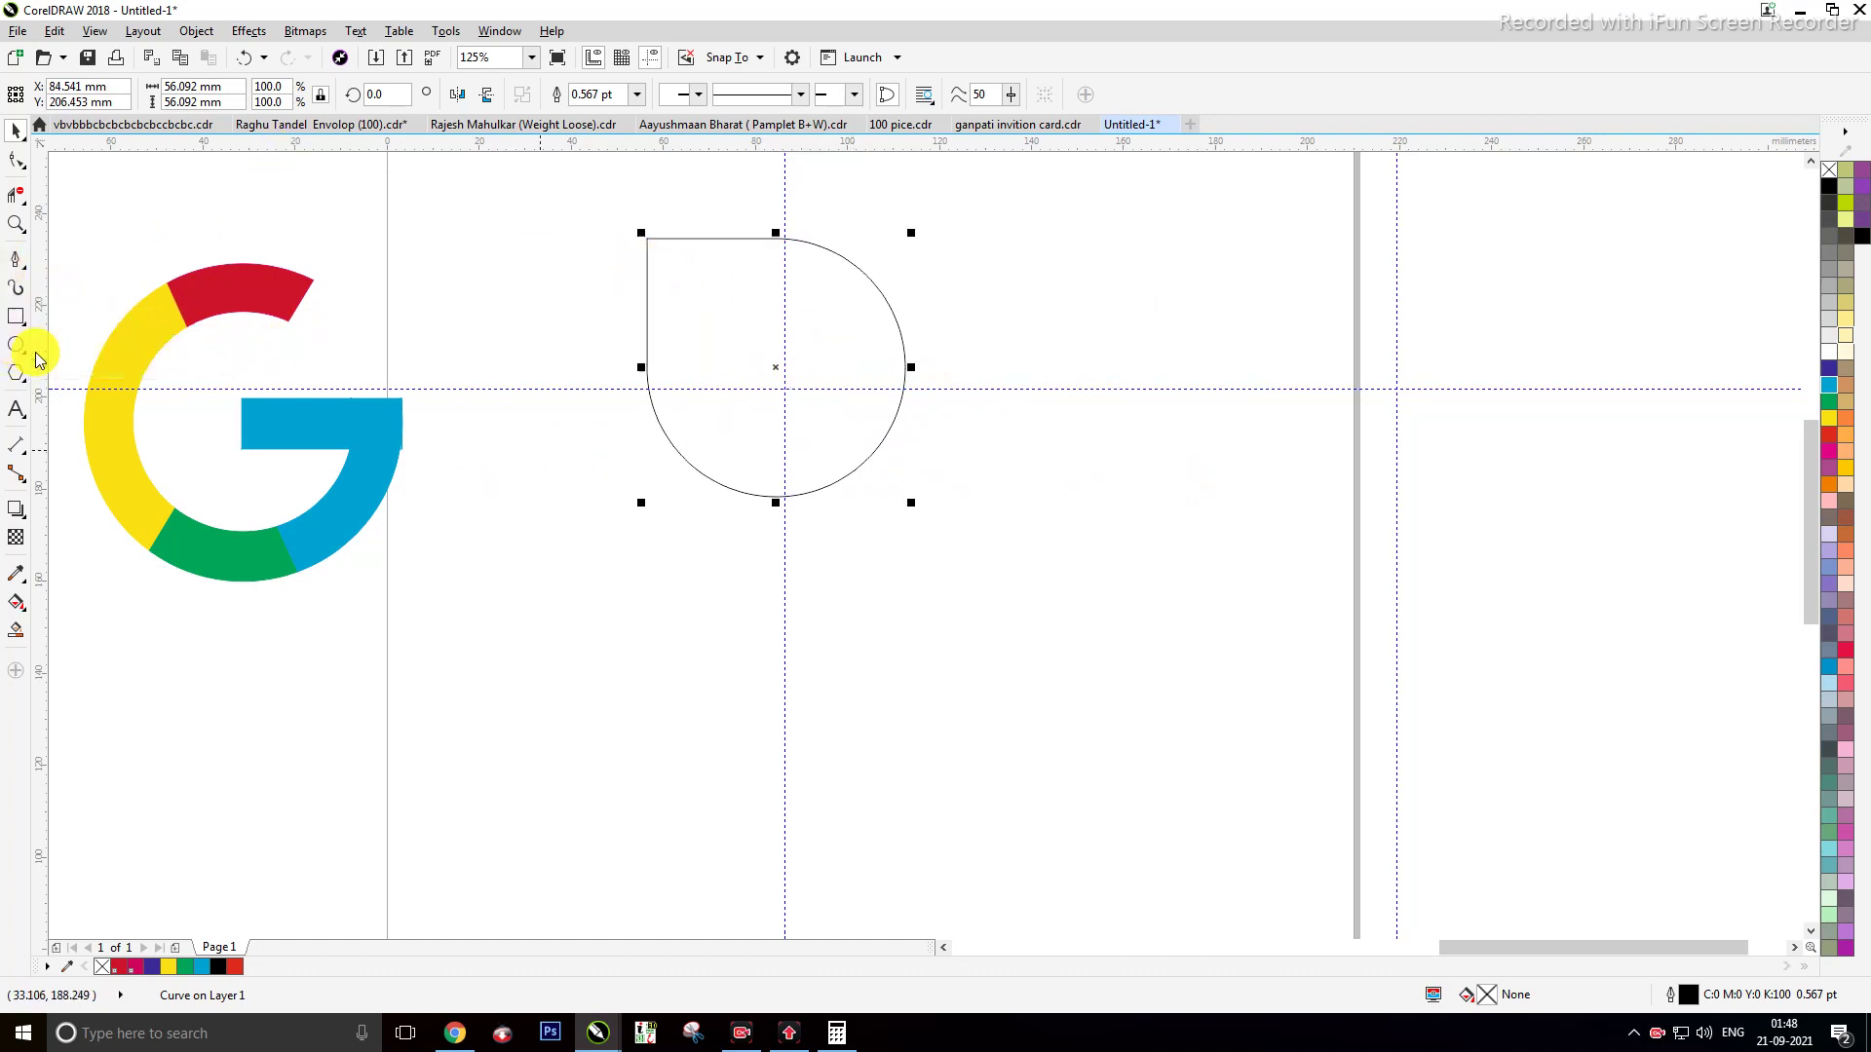
{"action": "left_click_drag", "start_coordinate": [1004, 418], "coordinate": [1089, 651]}
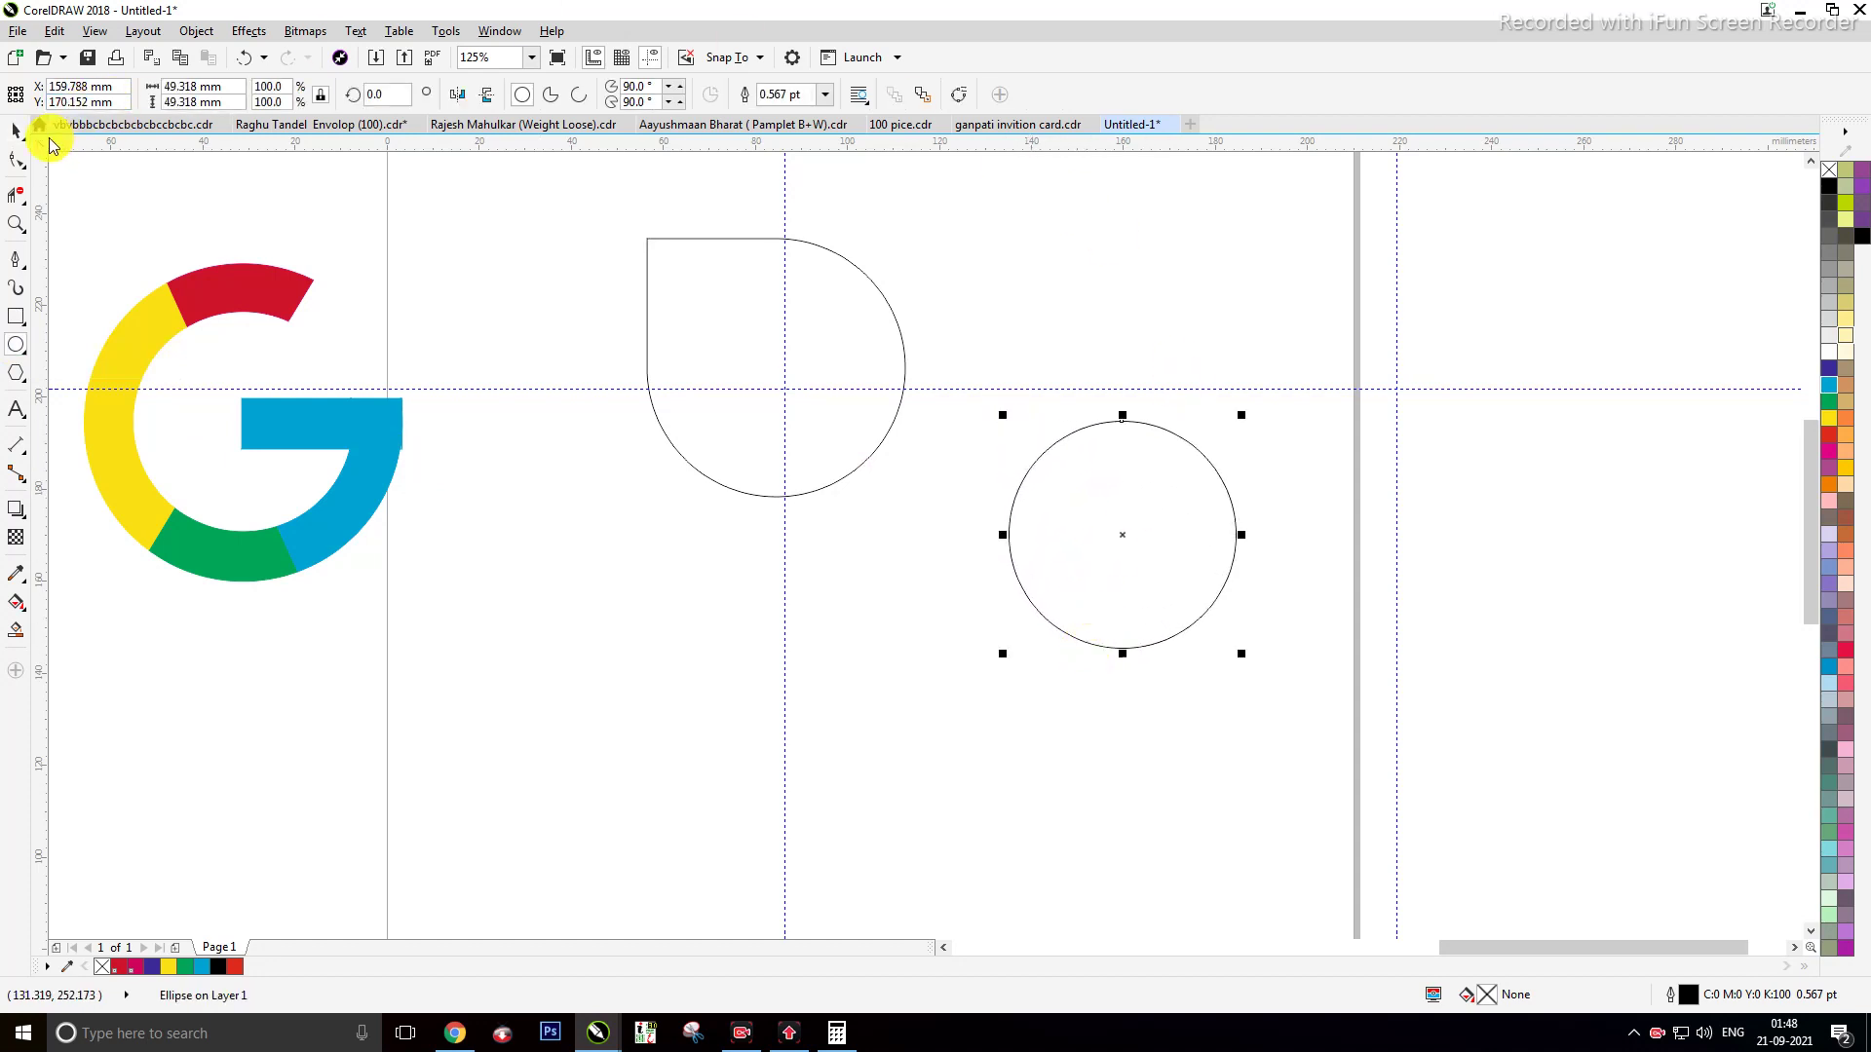
{"action": "left_click", "coordinate": [18, 131]}
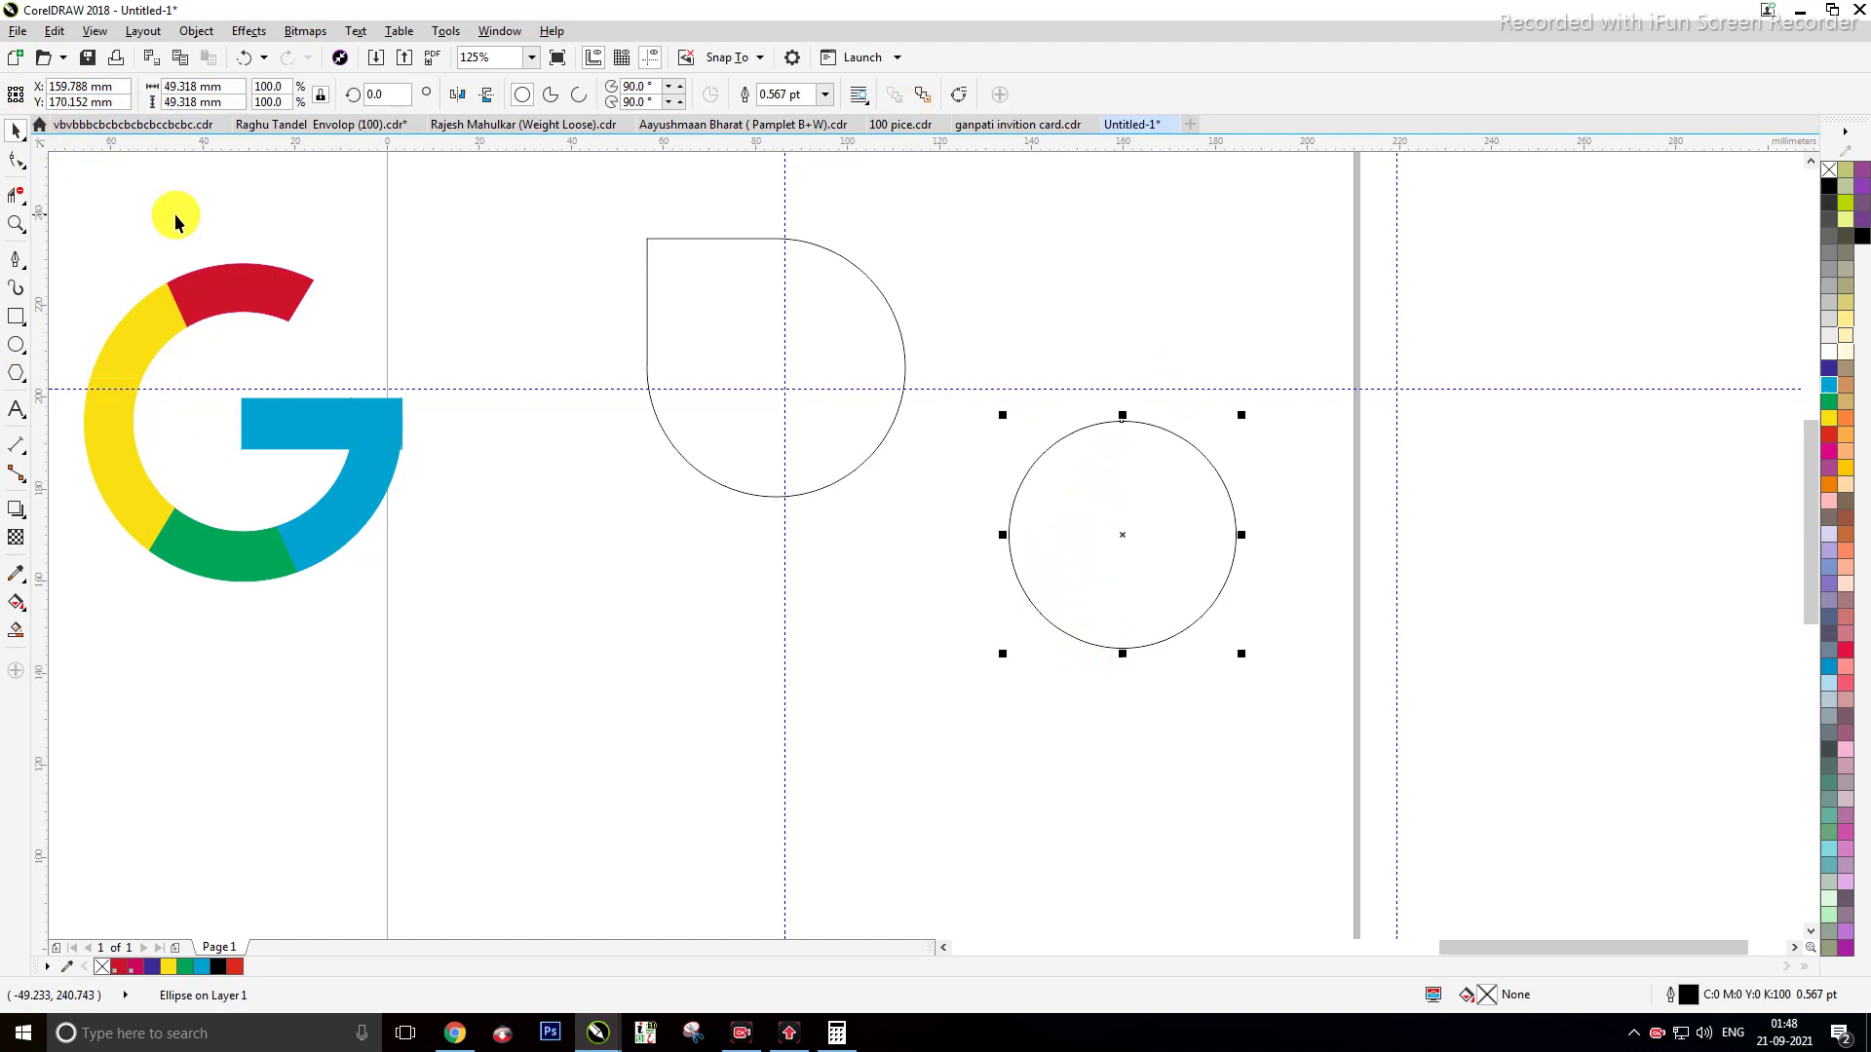
Step: Rotate the pin shape about 32.5 degrees counter-clockwise and deselect it
{"action": "left_click", "coordinate": [348, 201]}
{"action": "left_click", "coordinate": [819, 385]}
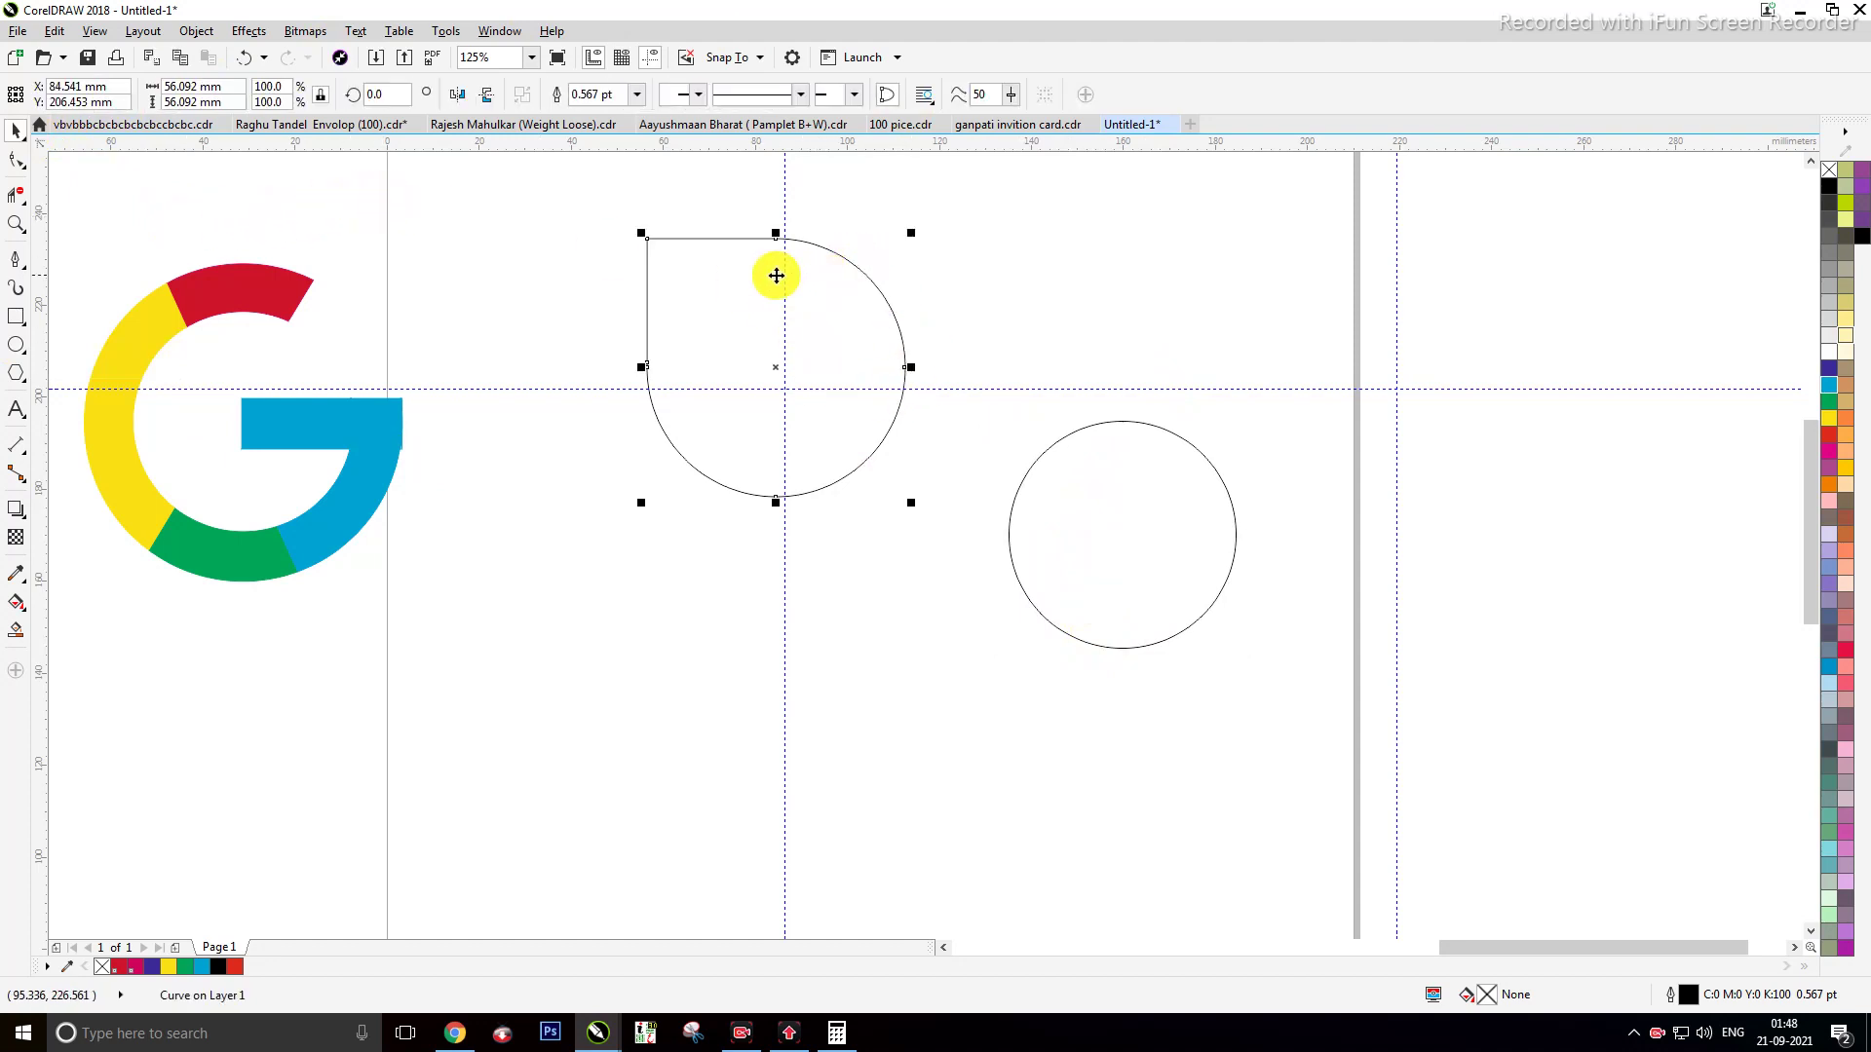
{"action": "left_click", "coordinate": [804, 302]}
{"action": "left_click_drag", "start_coordinate": [911, 222], "coordinate": [860, 265]}
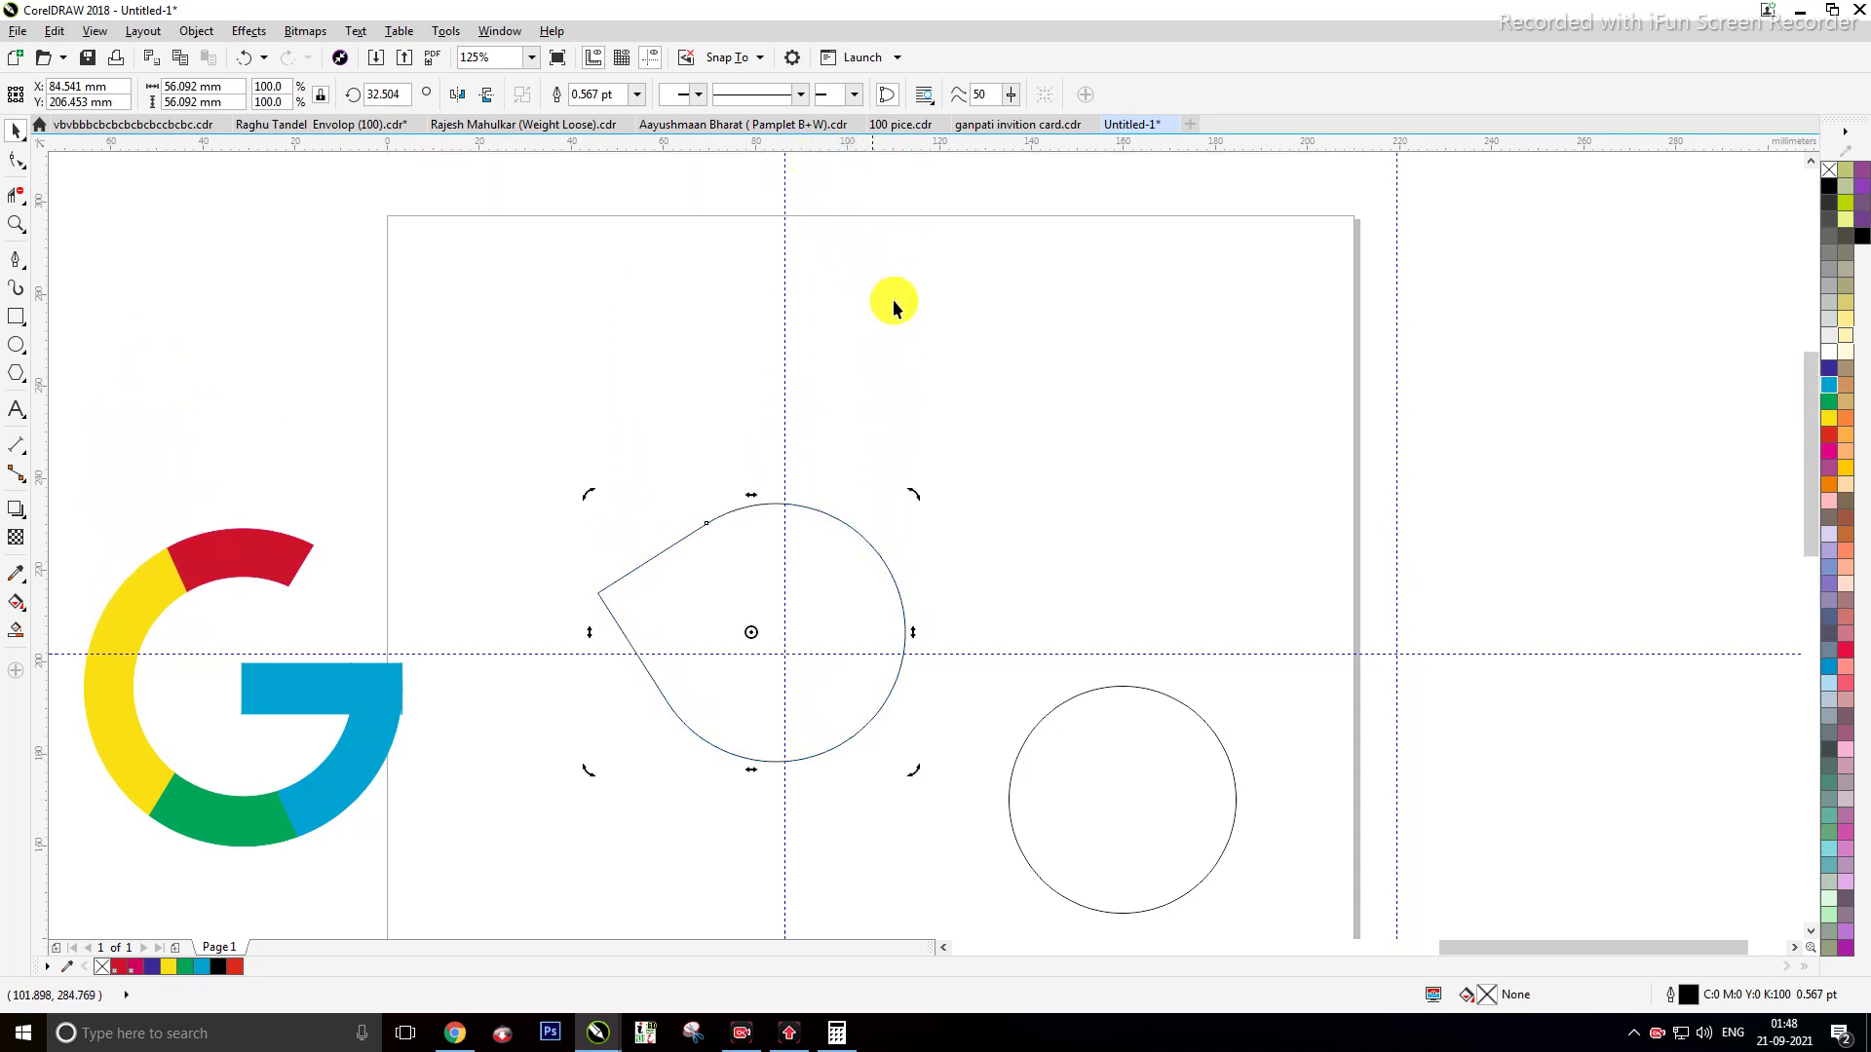
{"action": "left_click", "coordinate": [950, 348]}
{"action": "scroll", "coordinate": [823, 597], "scroll_direction": "down", "scroll_amount": 3}
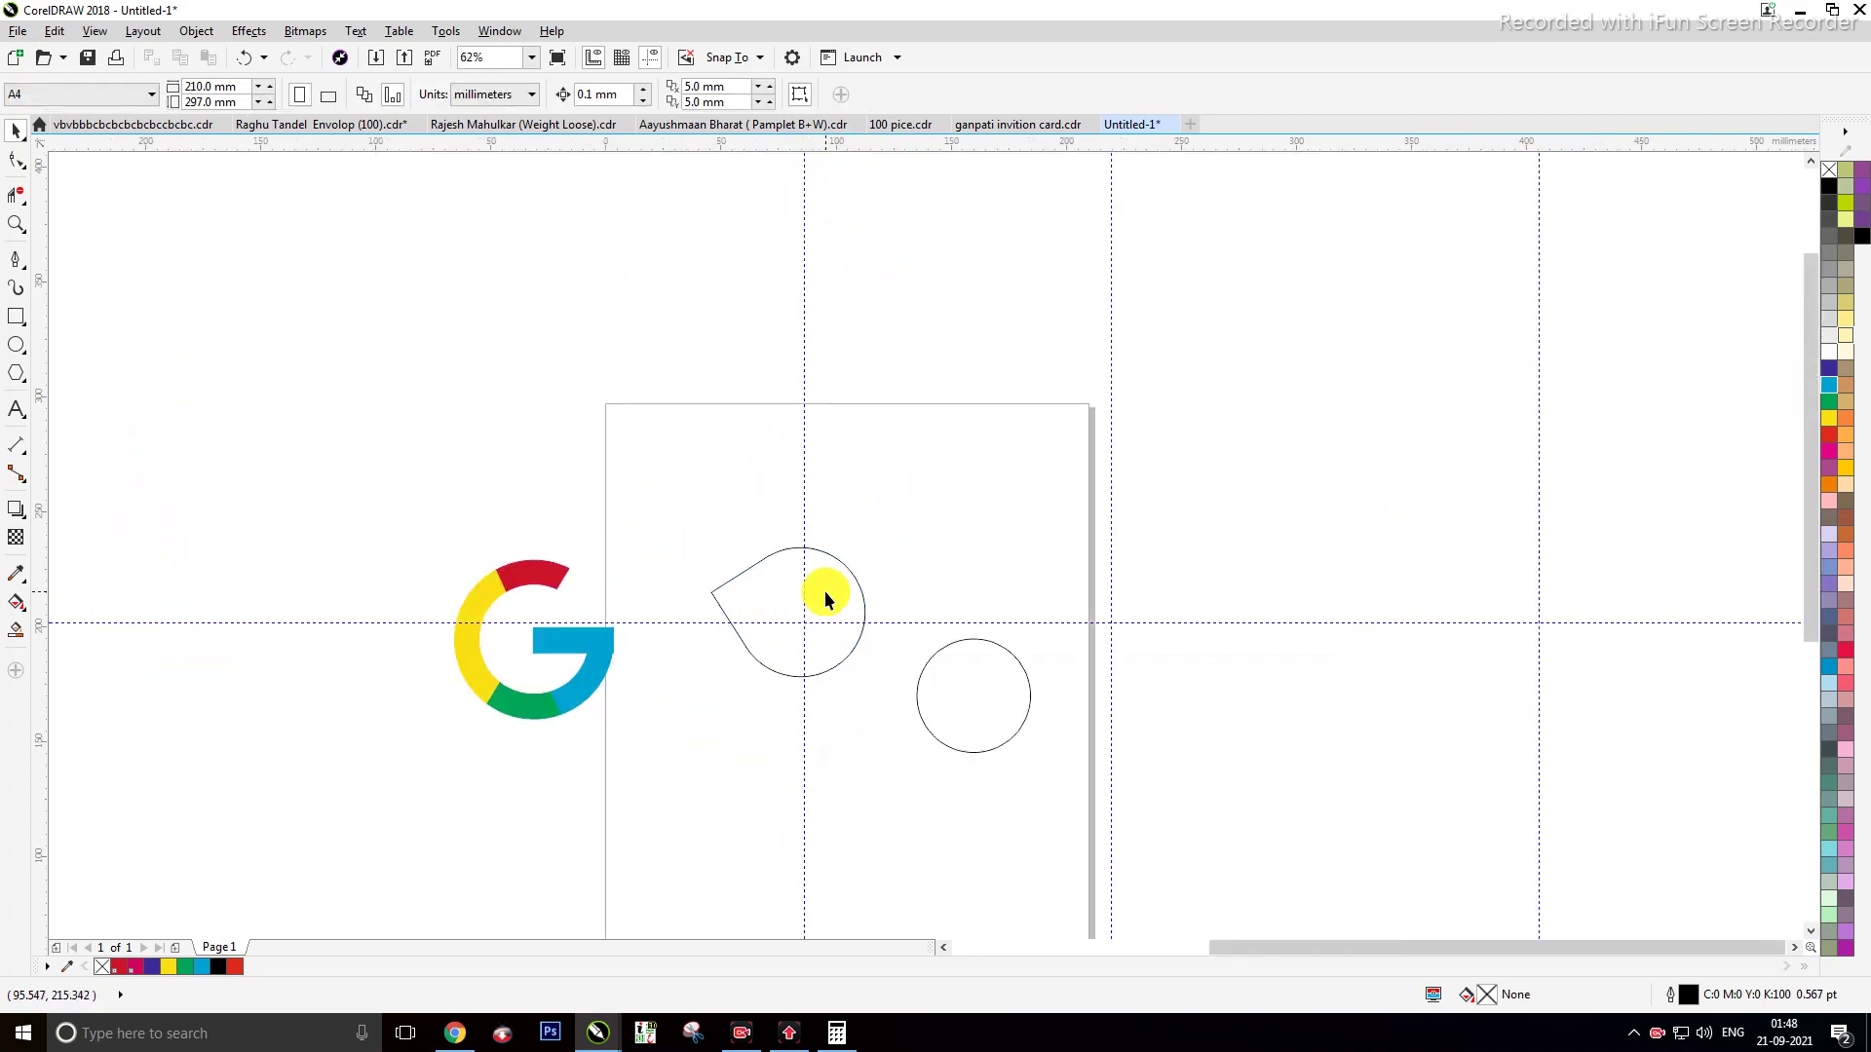
Step: Move the circle over the rounded end of the pin shape and enlarge it to about 53 mm in diameter
{"action": "left_click_drag", "start_coordinate": [1007, 743], "coordinate": [874, 666]}
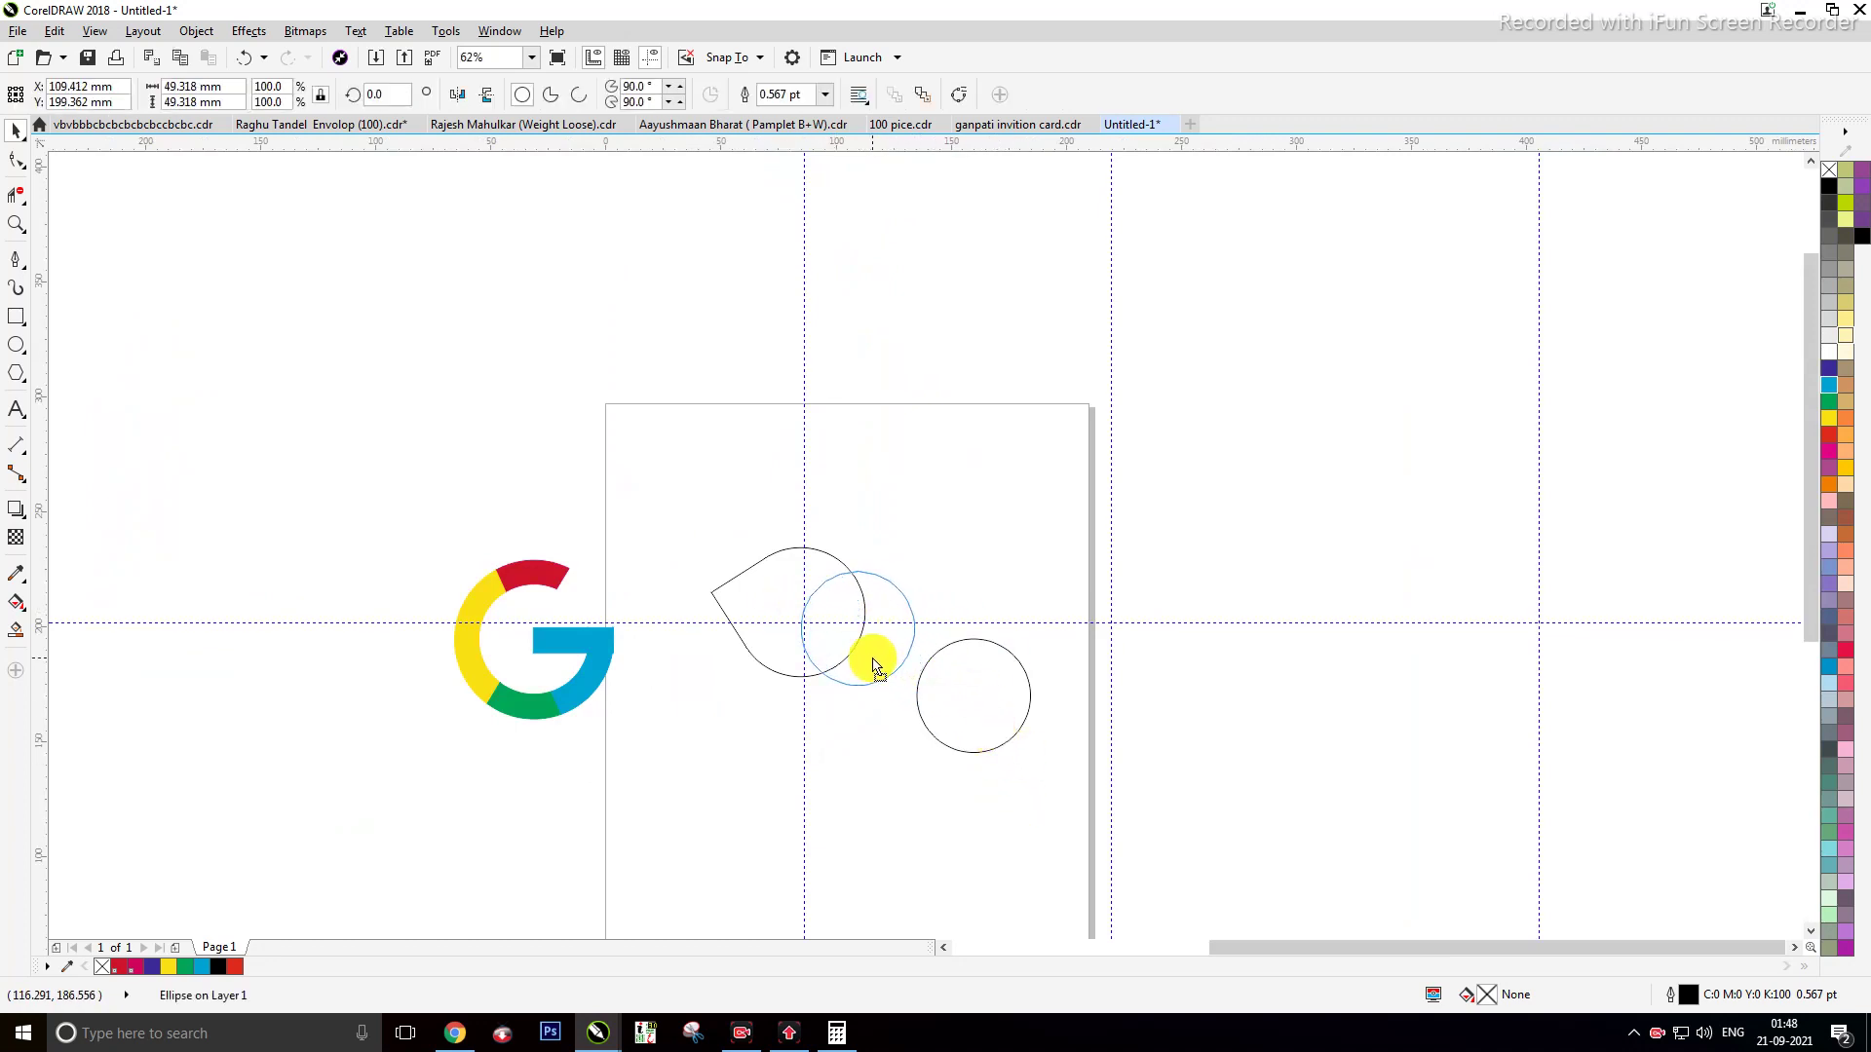
{"action": "left_click_drag", "start_coordinate": [874, 665], "coordinate": [869, 657]}
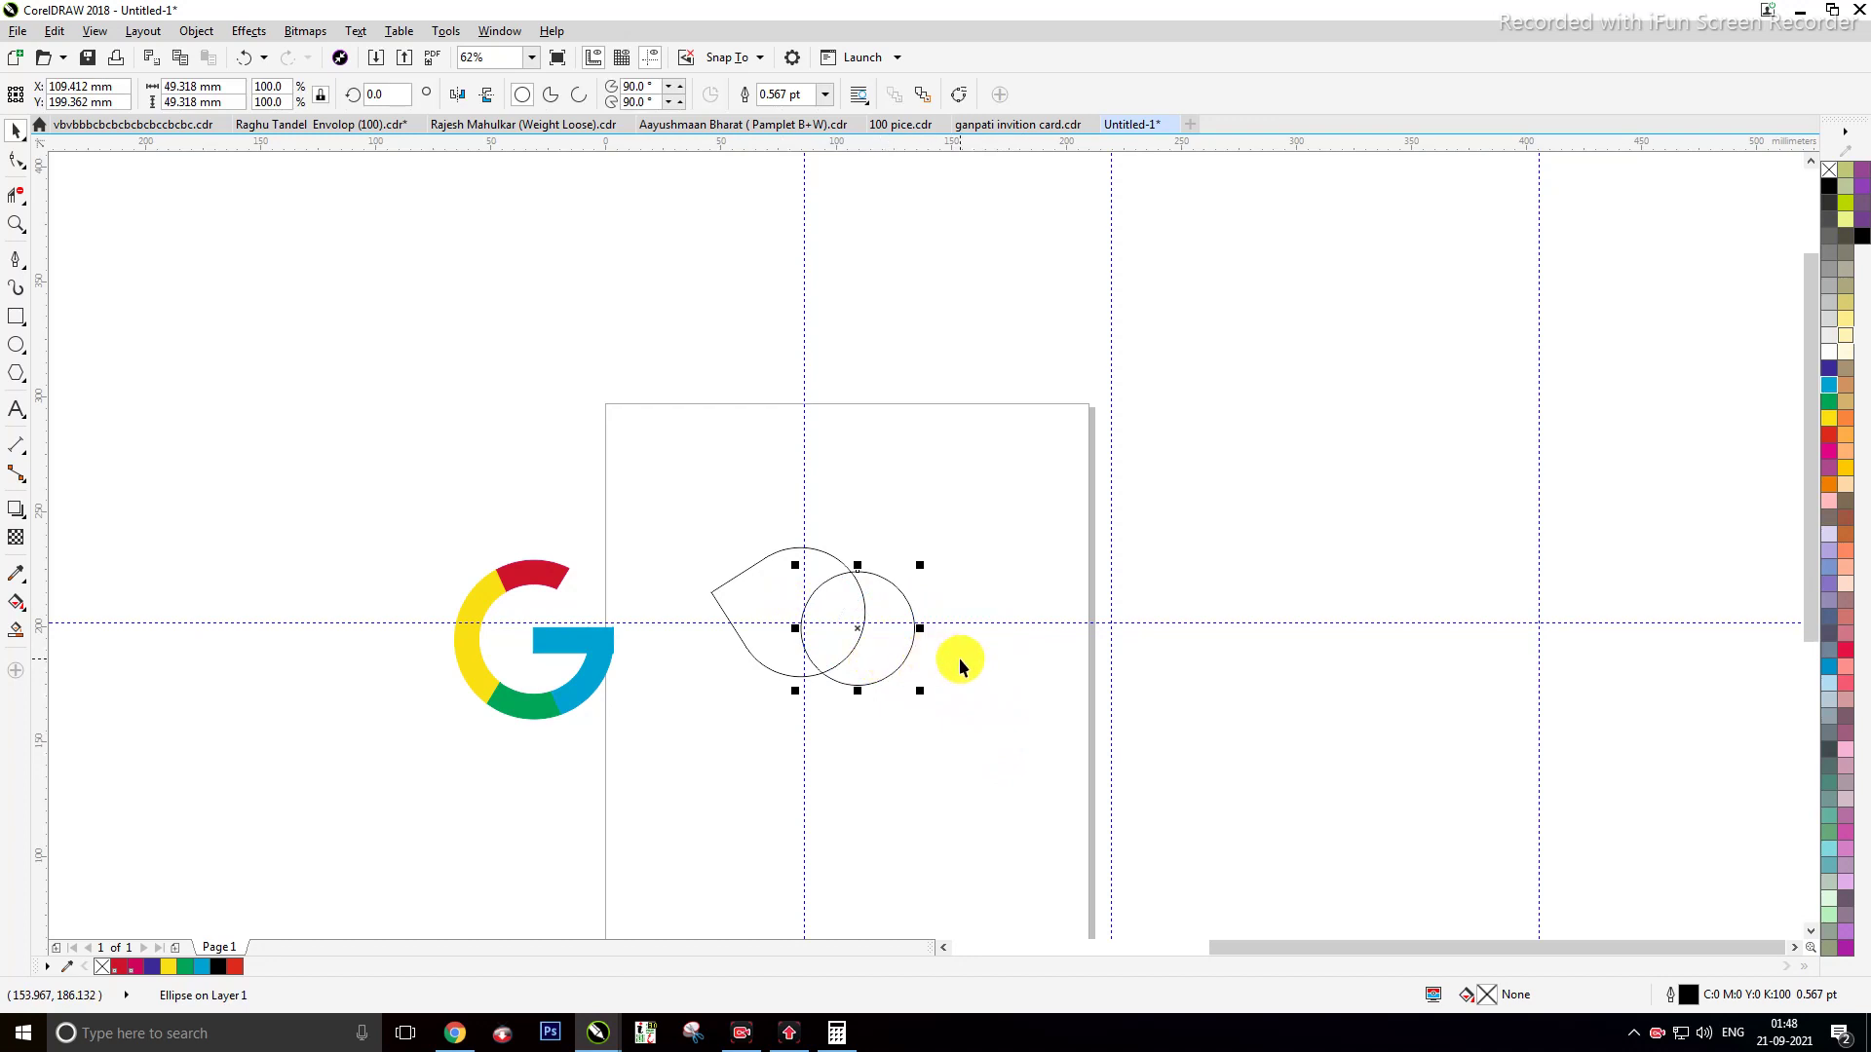
{"action": "scroll", "coordinate": [868, 614], "scroll_direction": "up", "scroll_amount": 3}
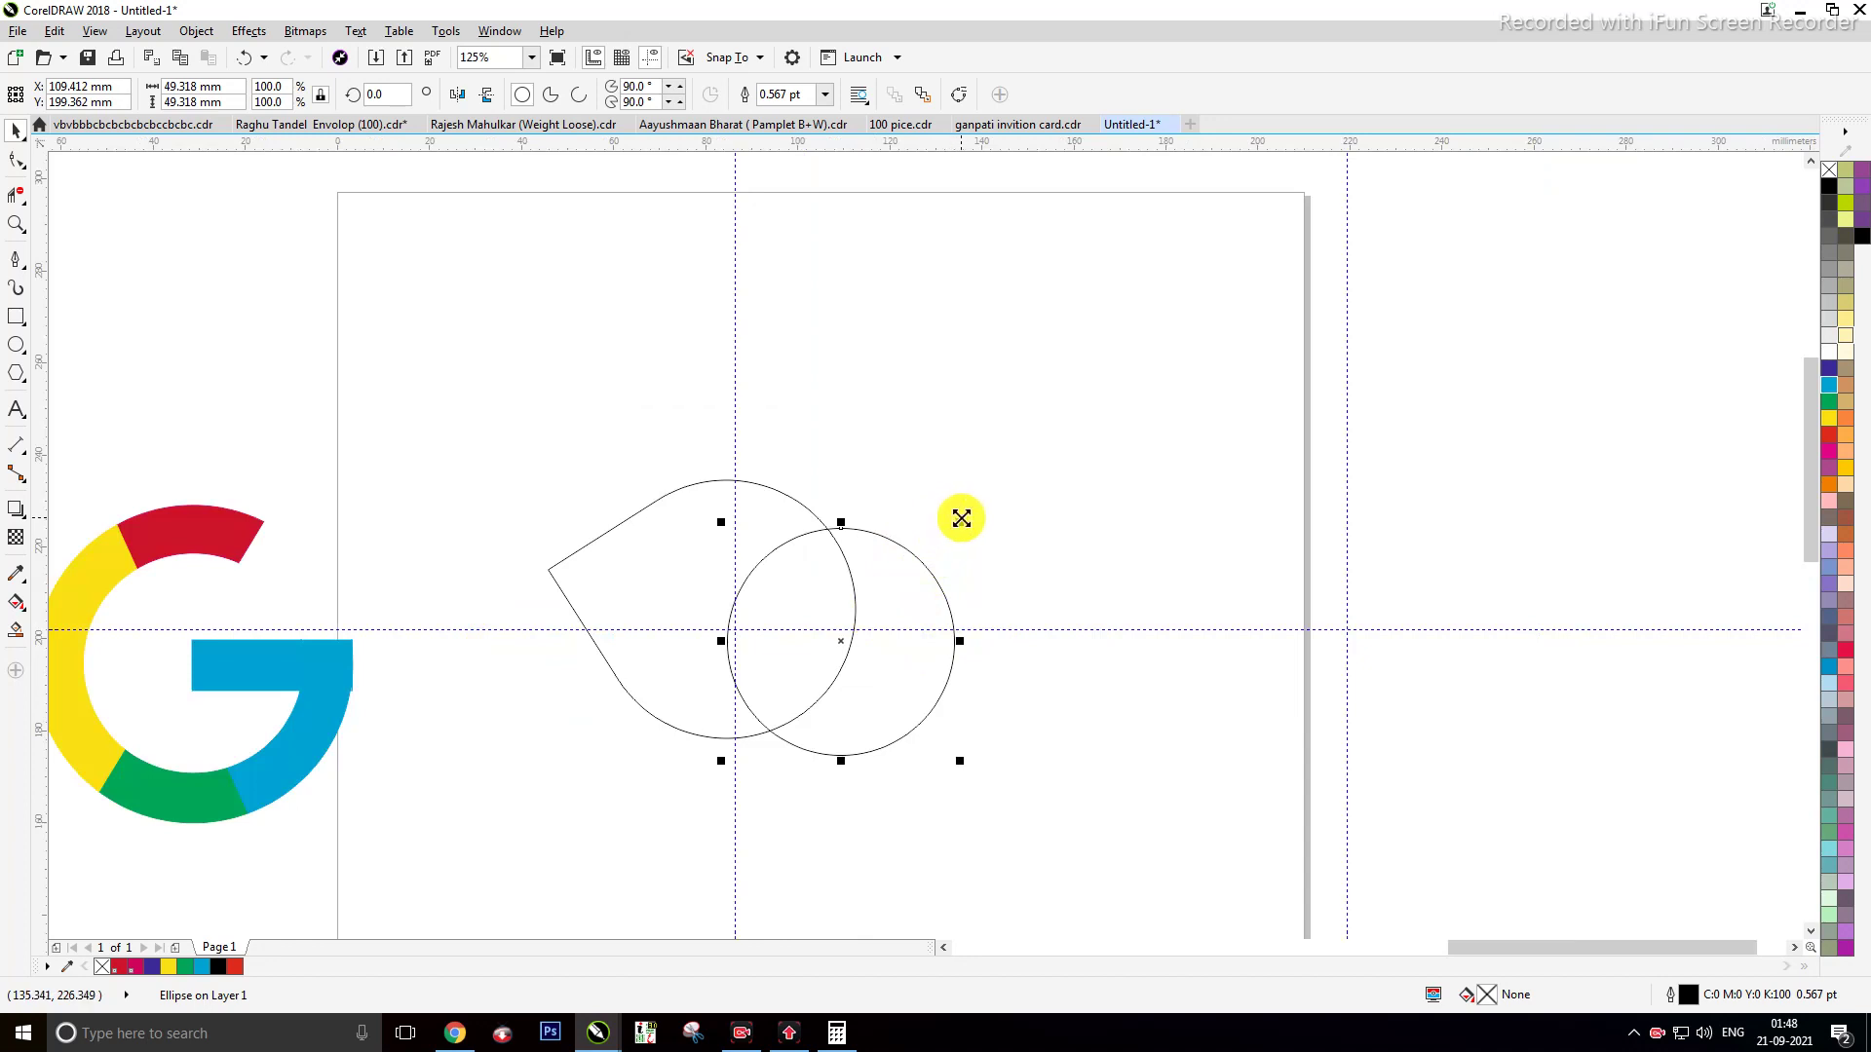
{"action": "left_click_drag", "start_coordinate": [961, 518], "coordinate": [969, 510]}
Step: Move the horizontal guideline up to the pin shape's upper edge and enlarge the circle to about 62 mm in diameter
{"action": "left_click_drag", "start_coordinate": [1072, 623], "coordinate": [1053, 485]}
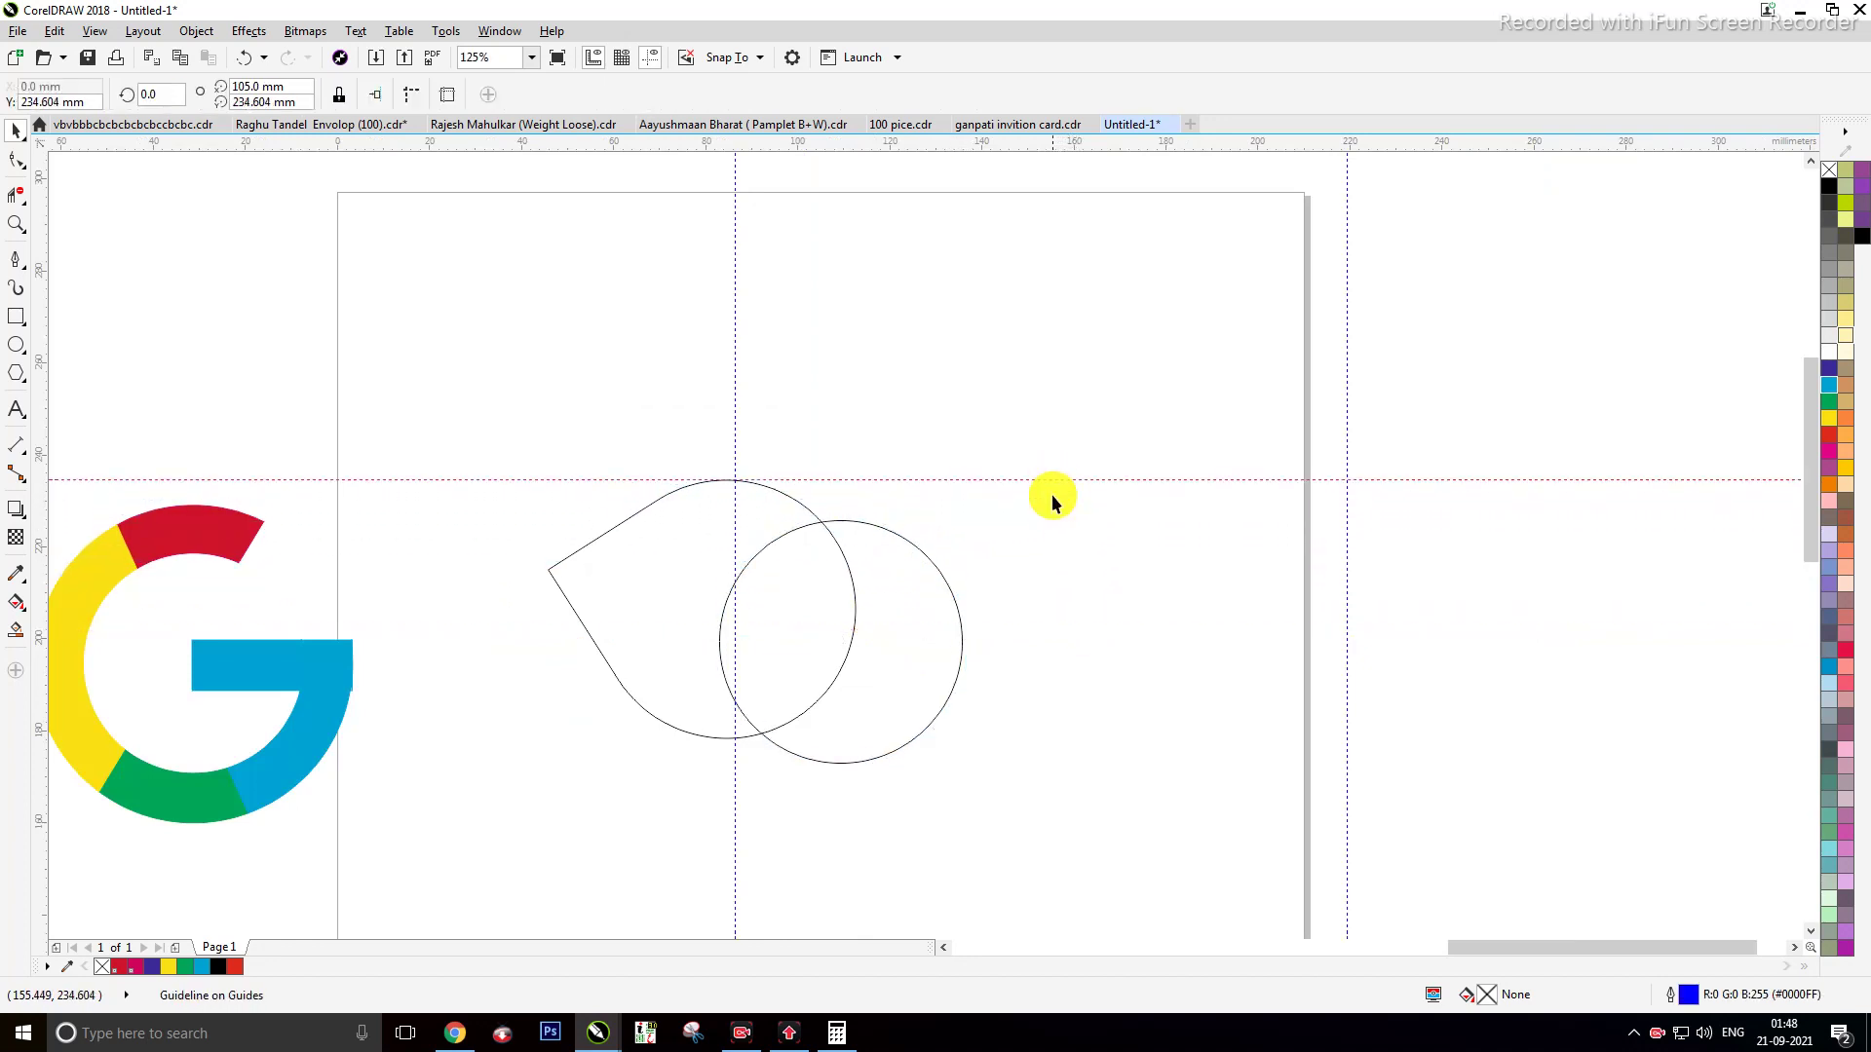
{"action": "left_click", "coordinate": [943, 576]}
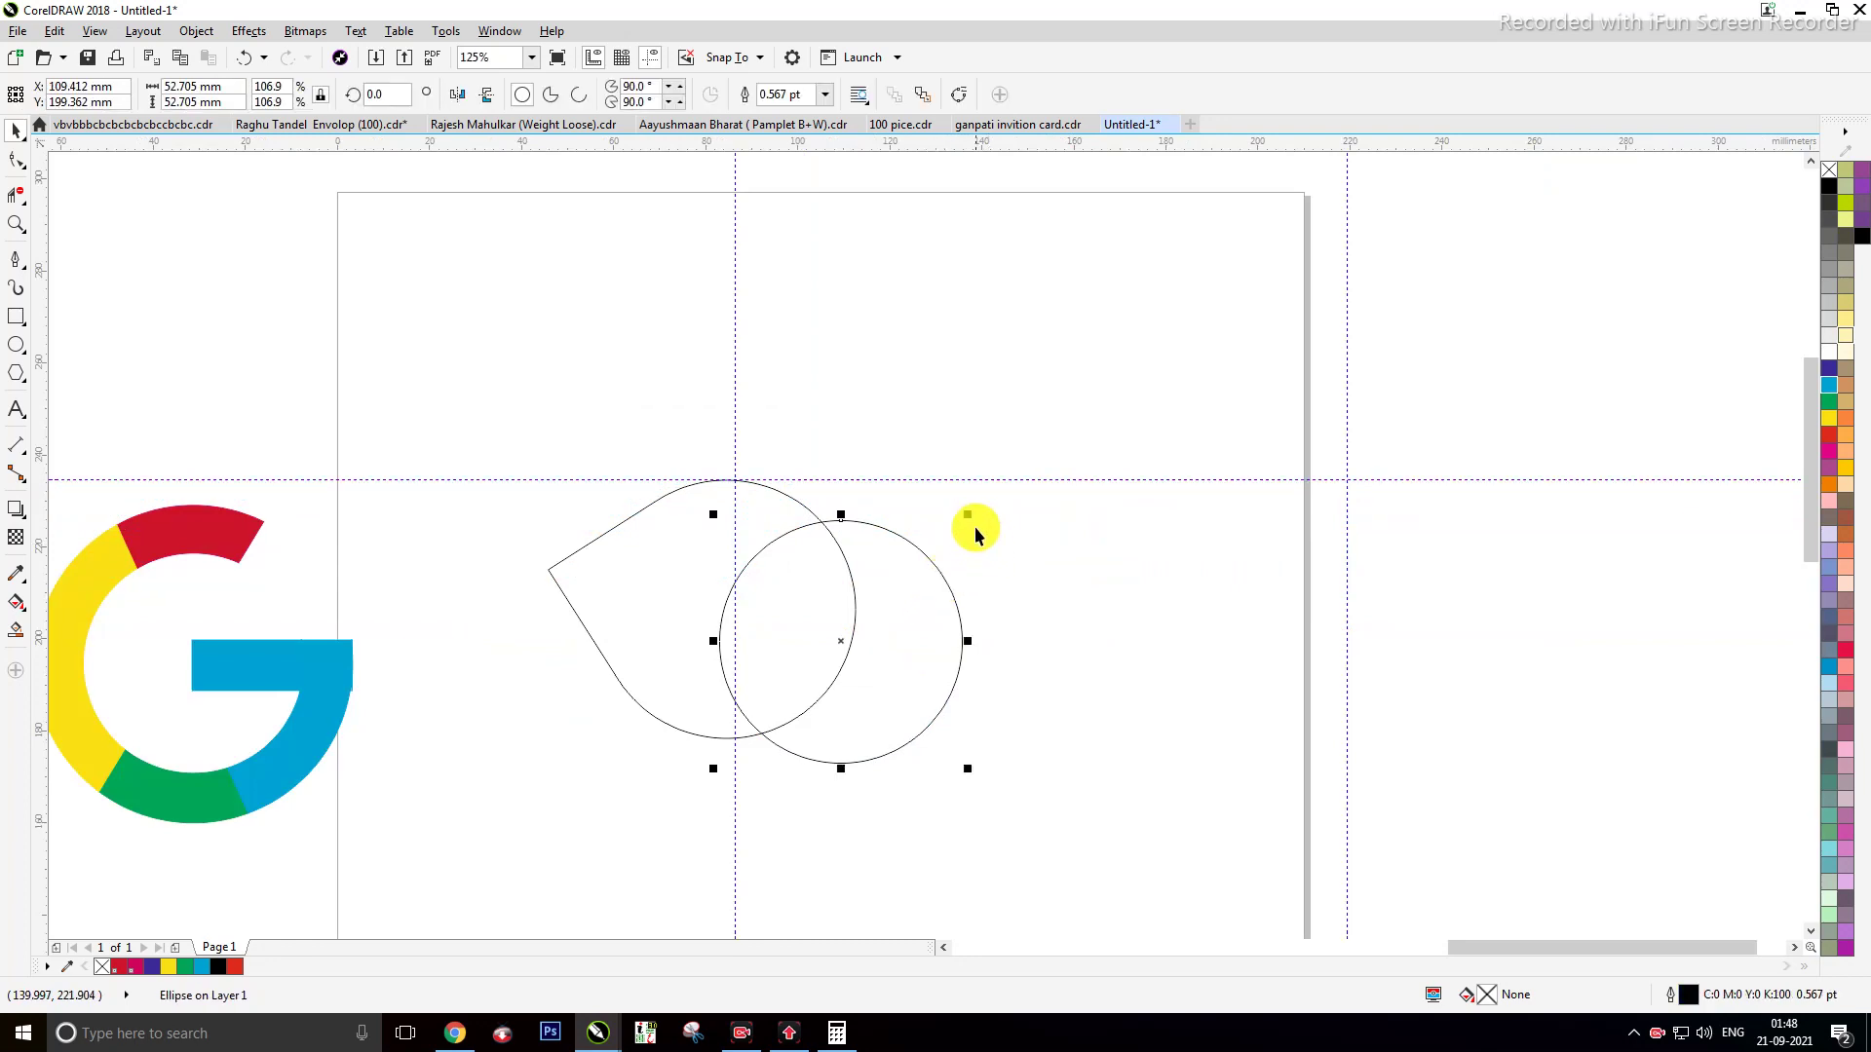
{"action": "mouse_move", "coordinate": [967, 516]}
{"action": "left_mouse_down"}
{"action": "mouse_move", "coordinate": [986, 465]}
{"action": "mouse_move", "coordinate": [984, 499]}
{"action": "left_mouse_up"}
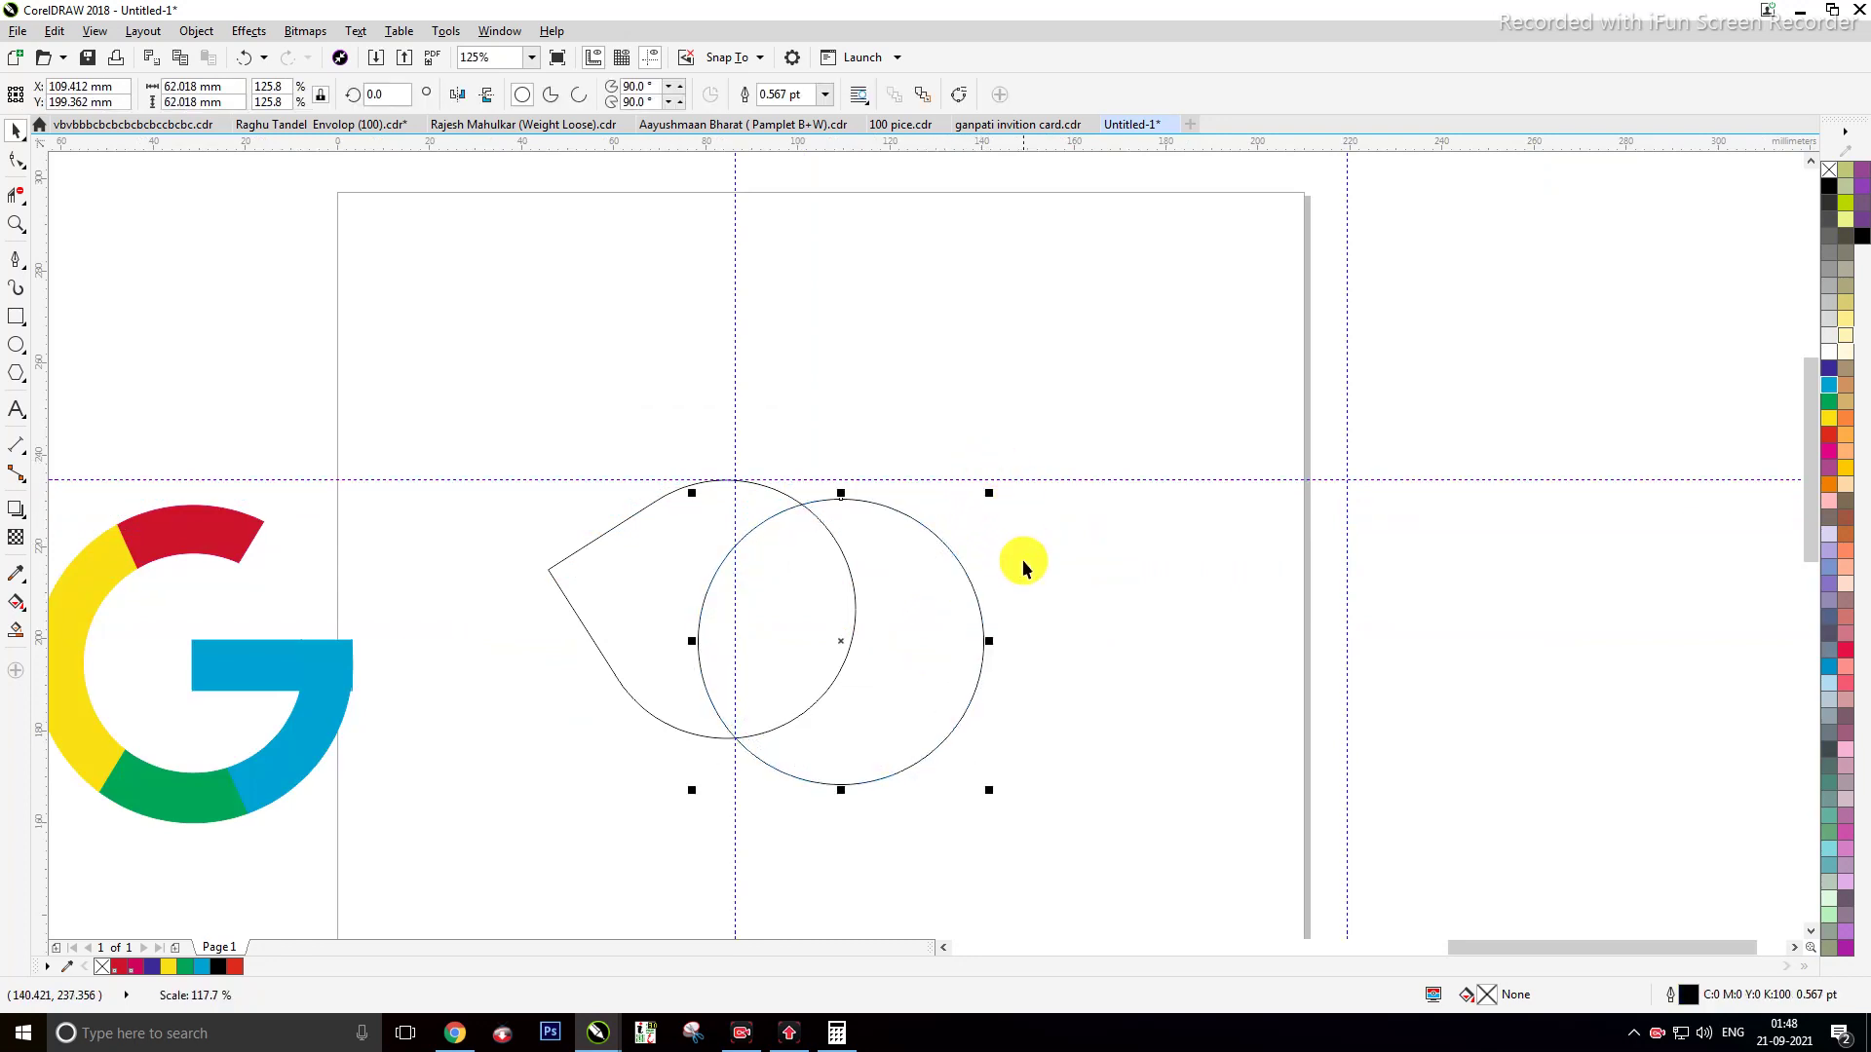
{"action": "left_click", "coordinate": [1021, 561]}
{"action": "scroll", "coordinate": [883, 629], "scroll_direction": "down", "scroll_amount": 2}
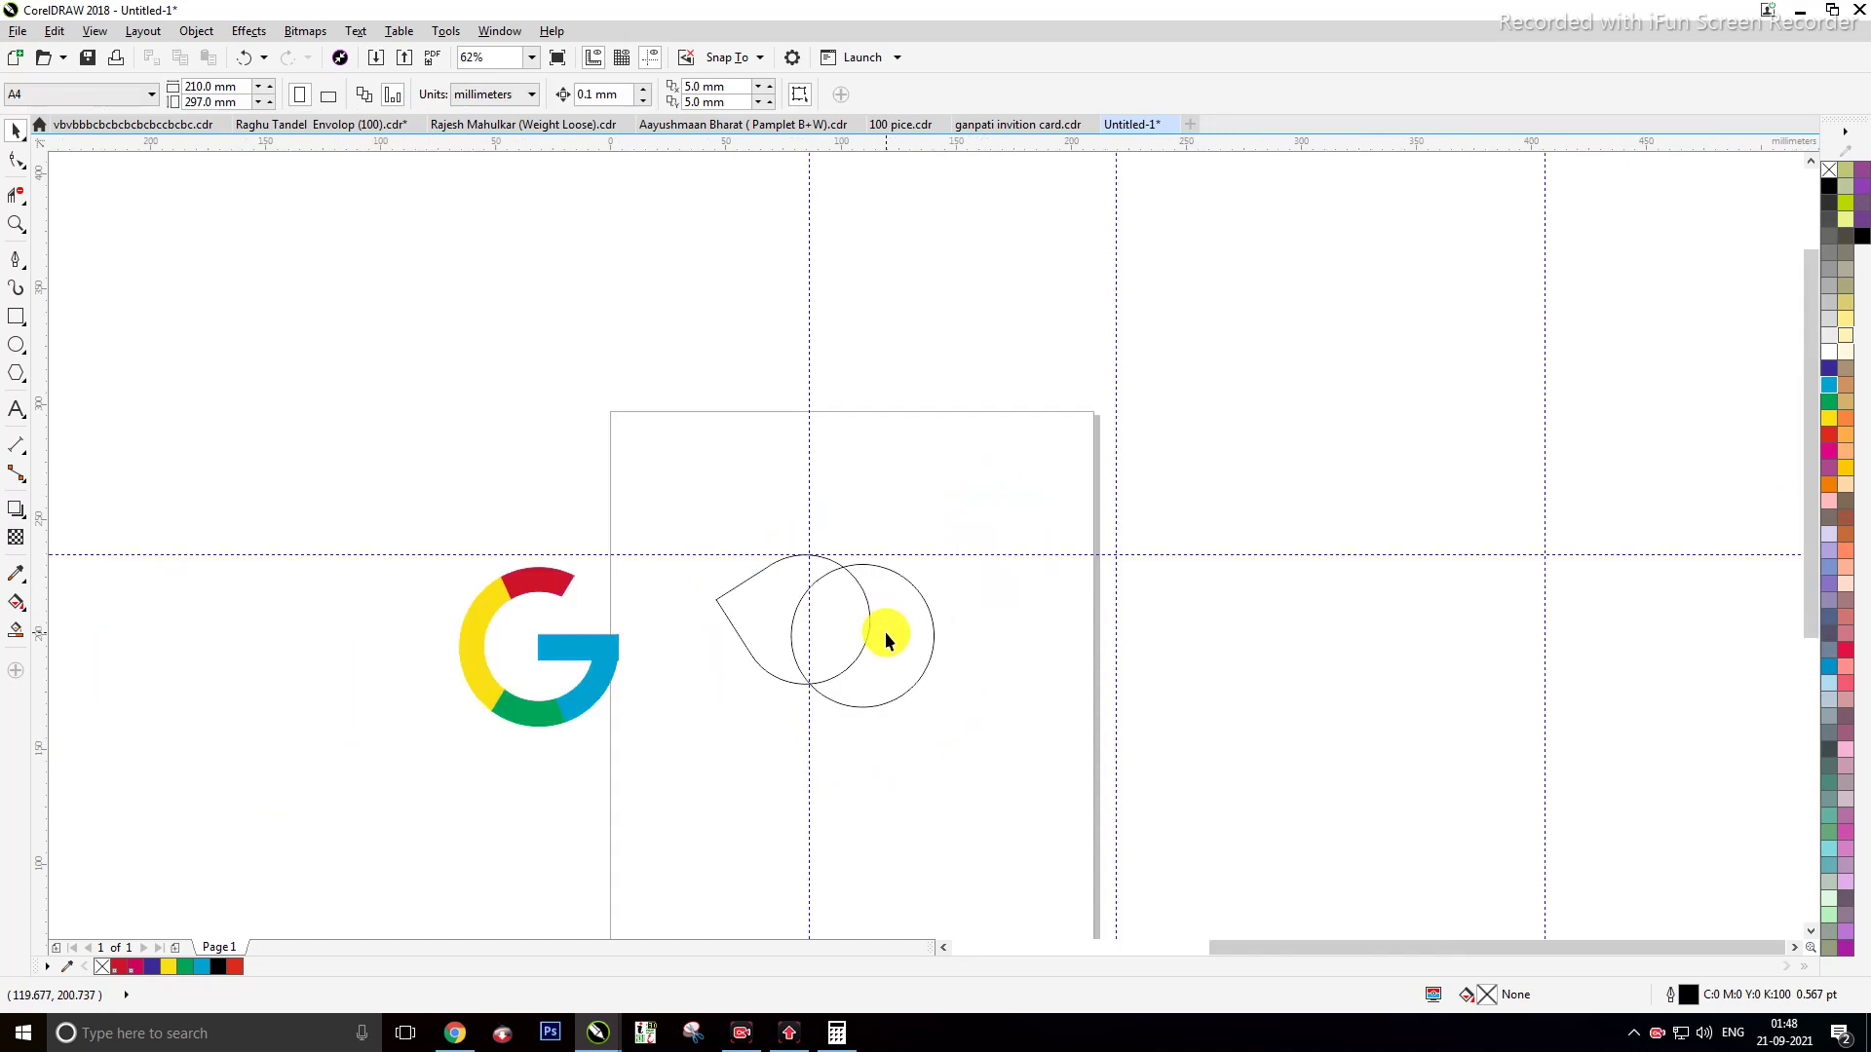
Step: Move the pin shape and circle up onto the horizontal guideline, overlapping each other, and add a second horizontal guideline at the pin's lower edge
{"action": "left_click_drag", "start_coordinate": [886, 635], "coordinate": [961, 551]}
{"action": "left_click_drag", "start_coordinate": [805, 594], "coordinate": [811, 535]}
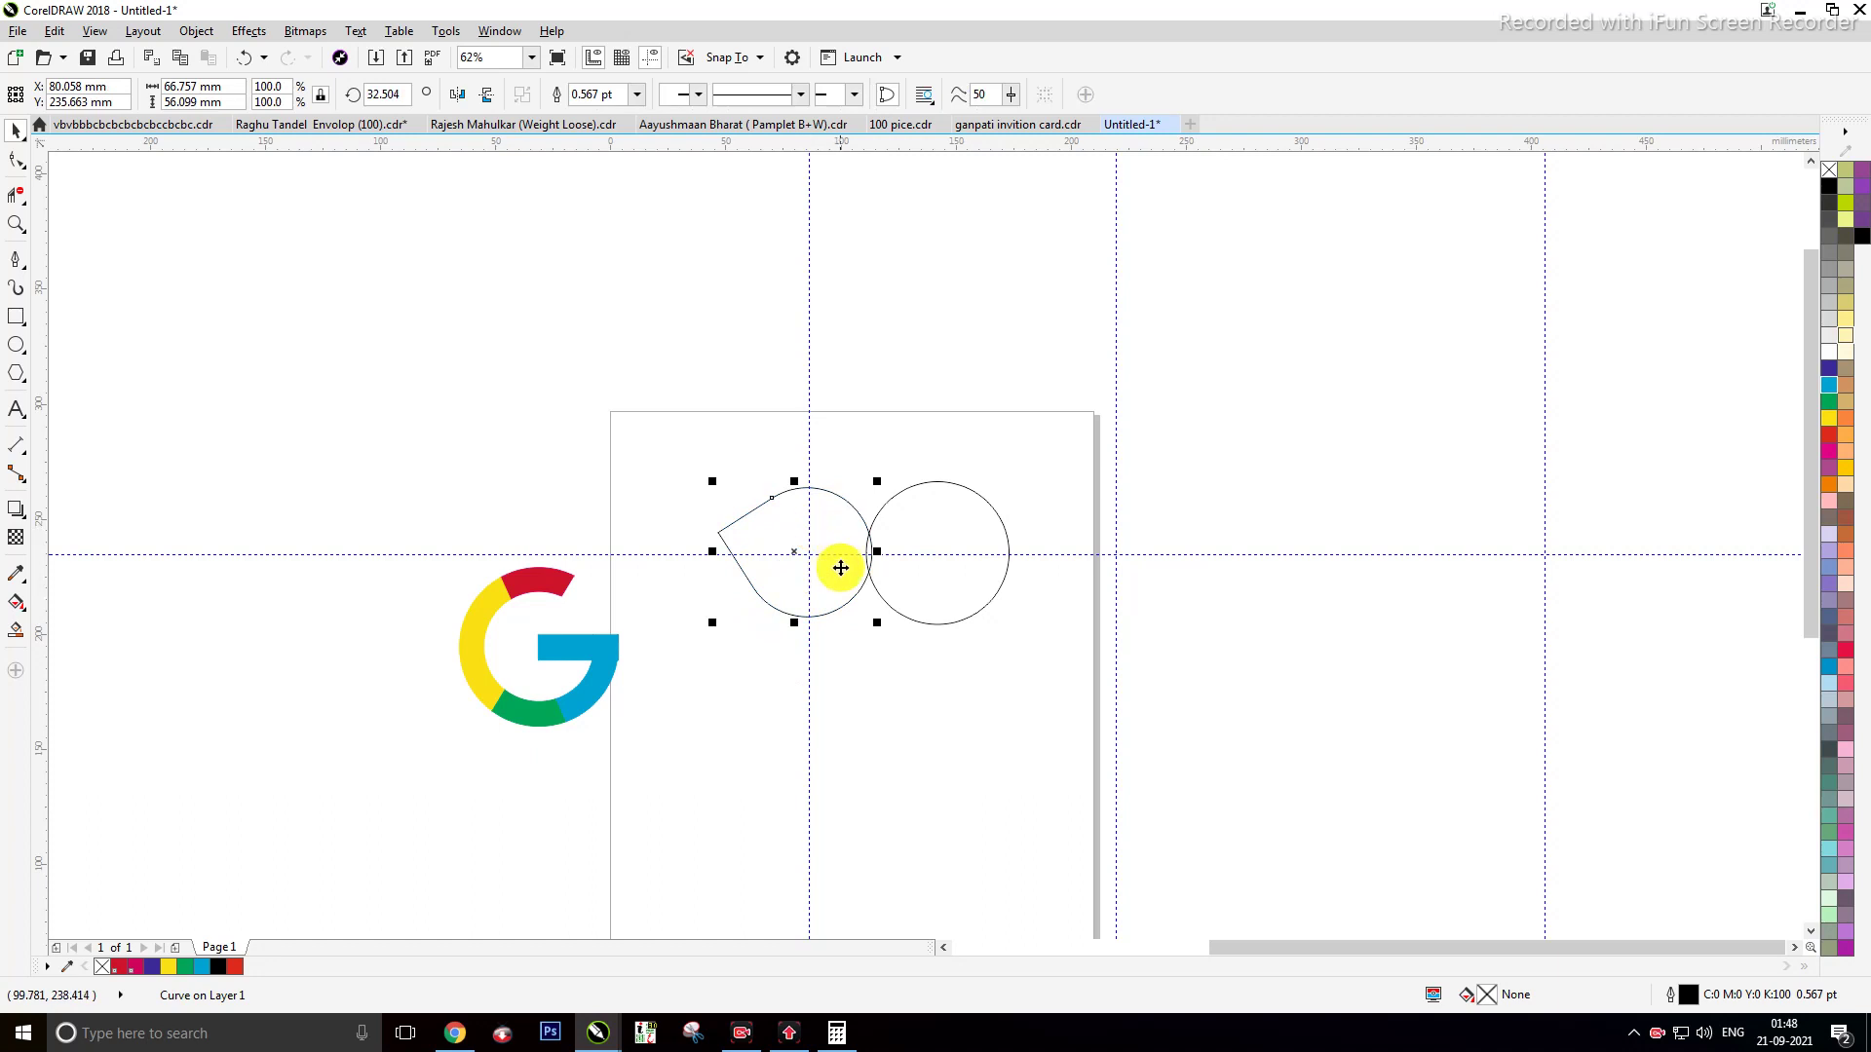
{"action": "left_click", "coordinate": [963, 617]}
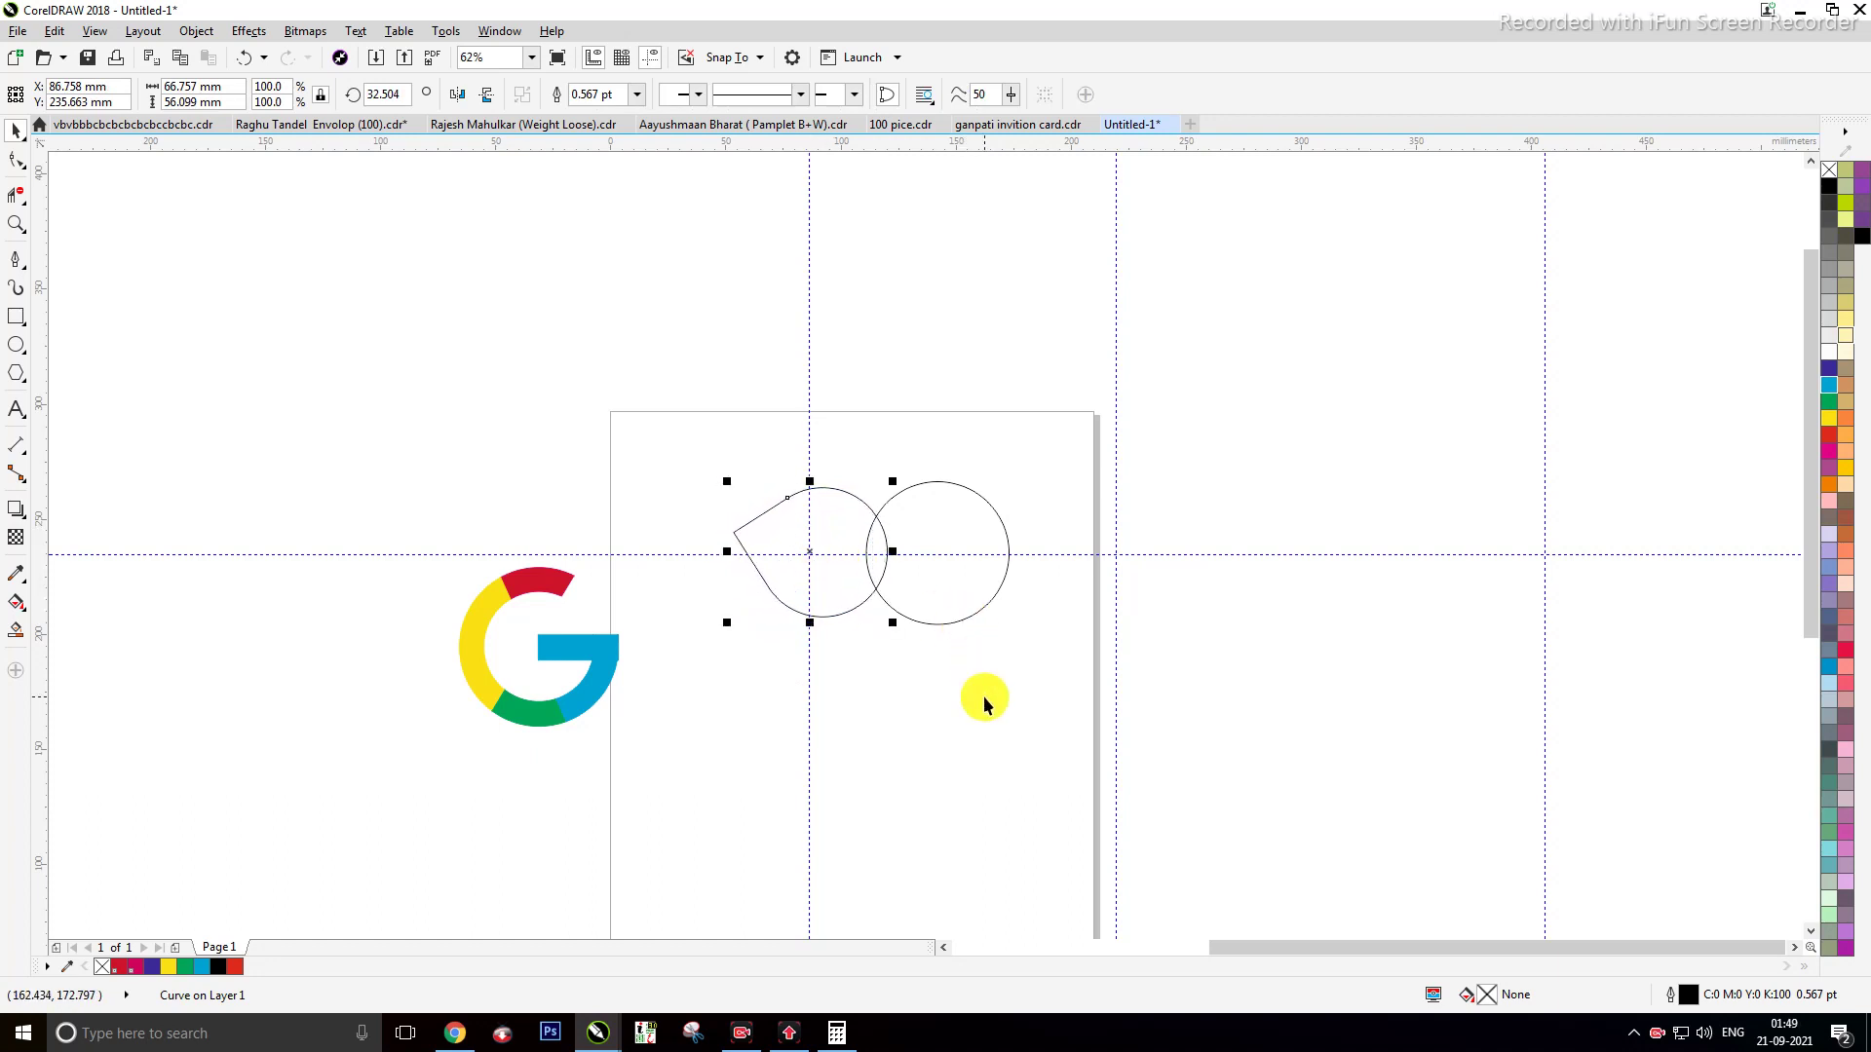
{"action": "left_click_drag", "start_coordinate": [990, 518], "coordinate": [938, 532]}
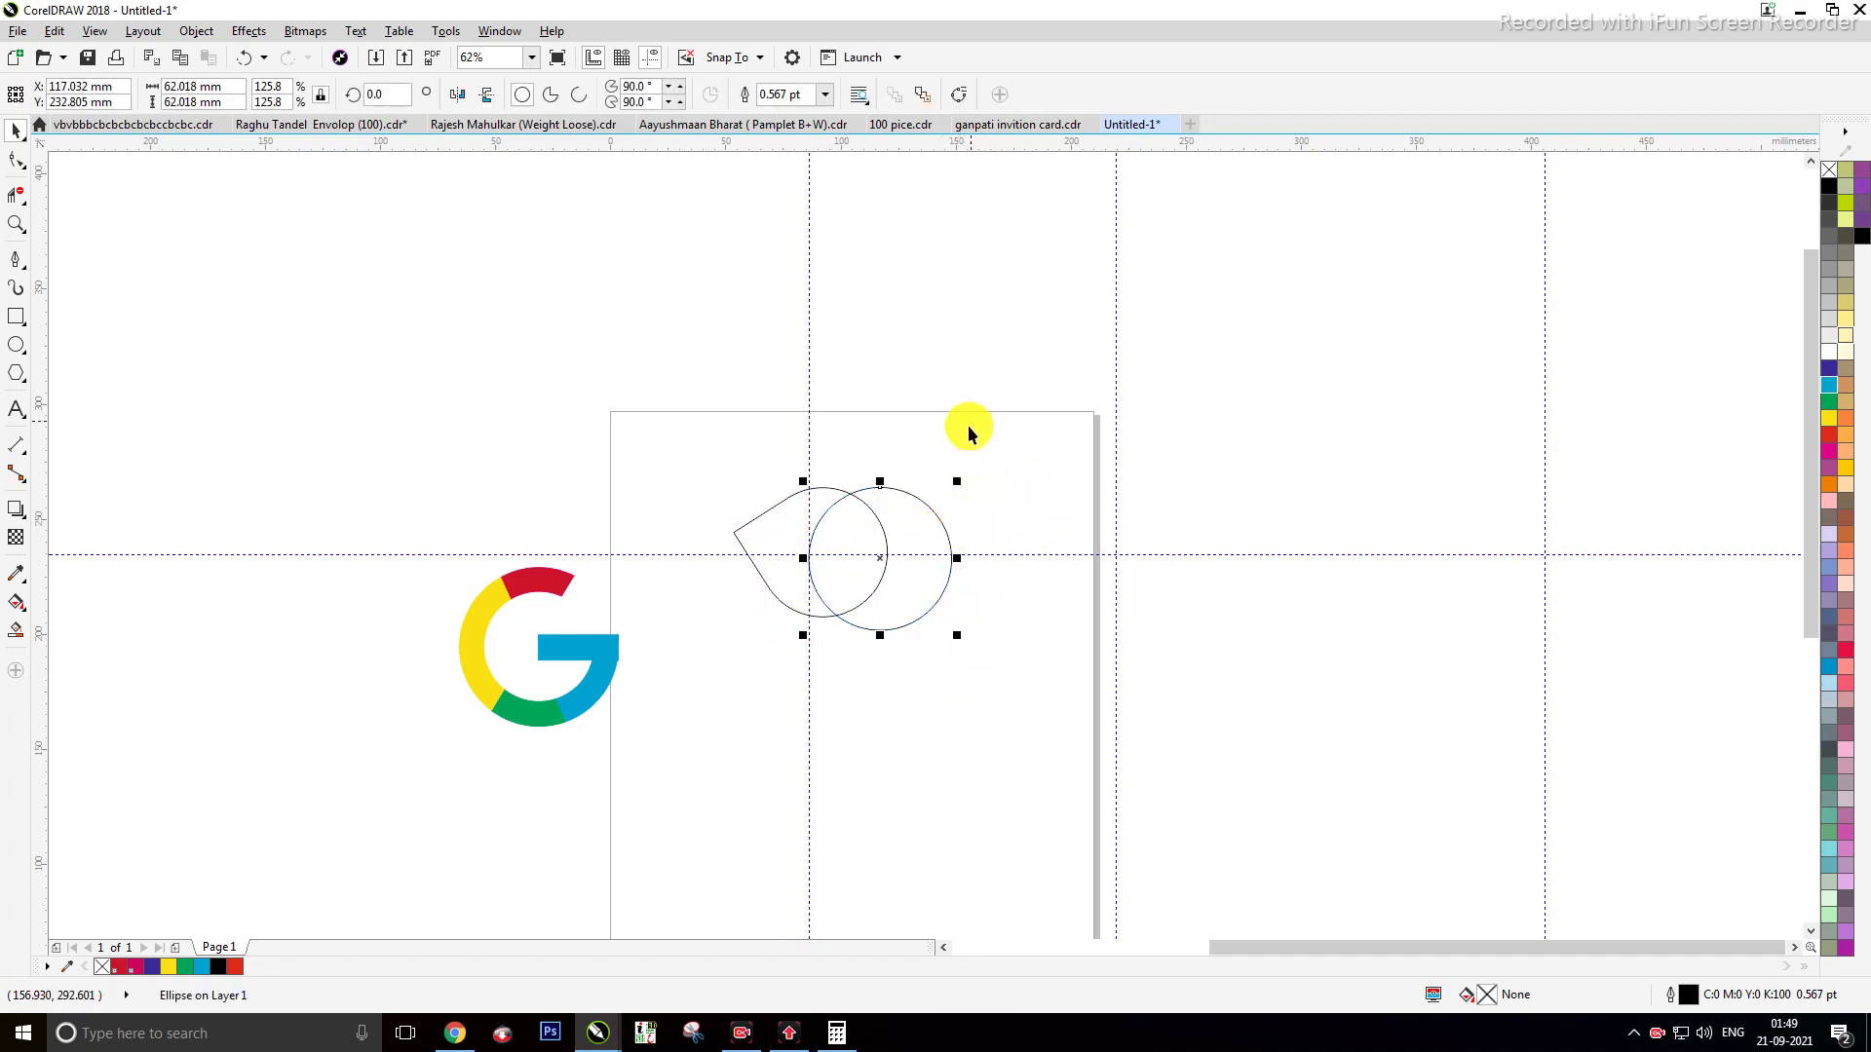
{"action": "left_click_drag", "start_coordinate": [971, 151], "coordinate": [961, 616]}
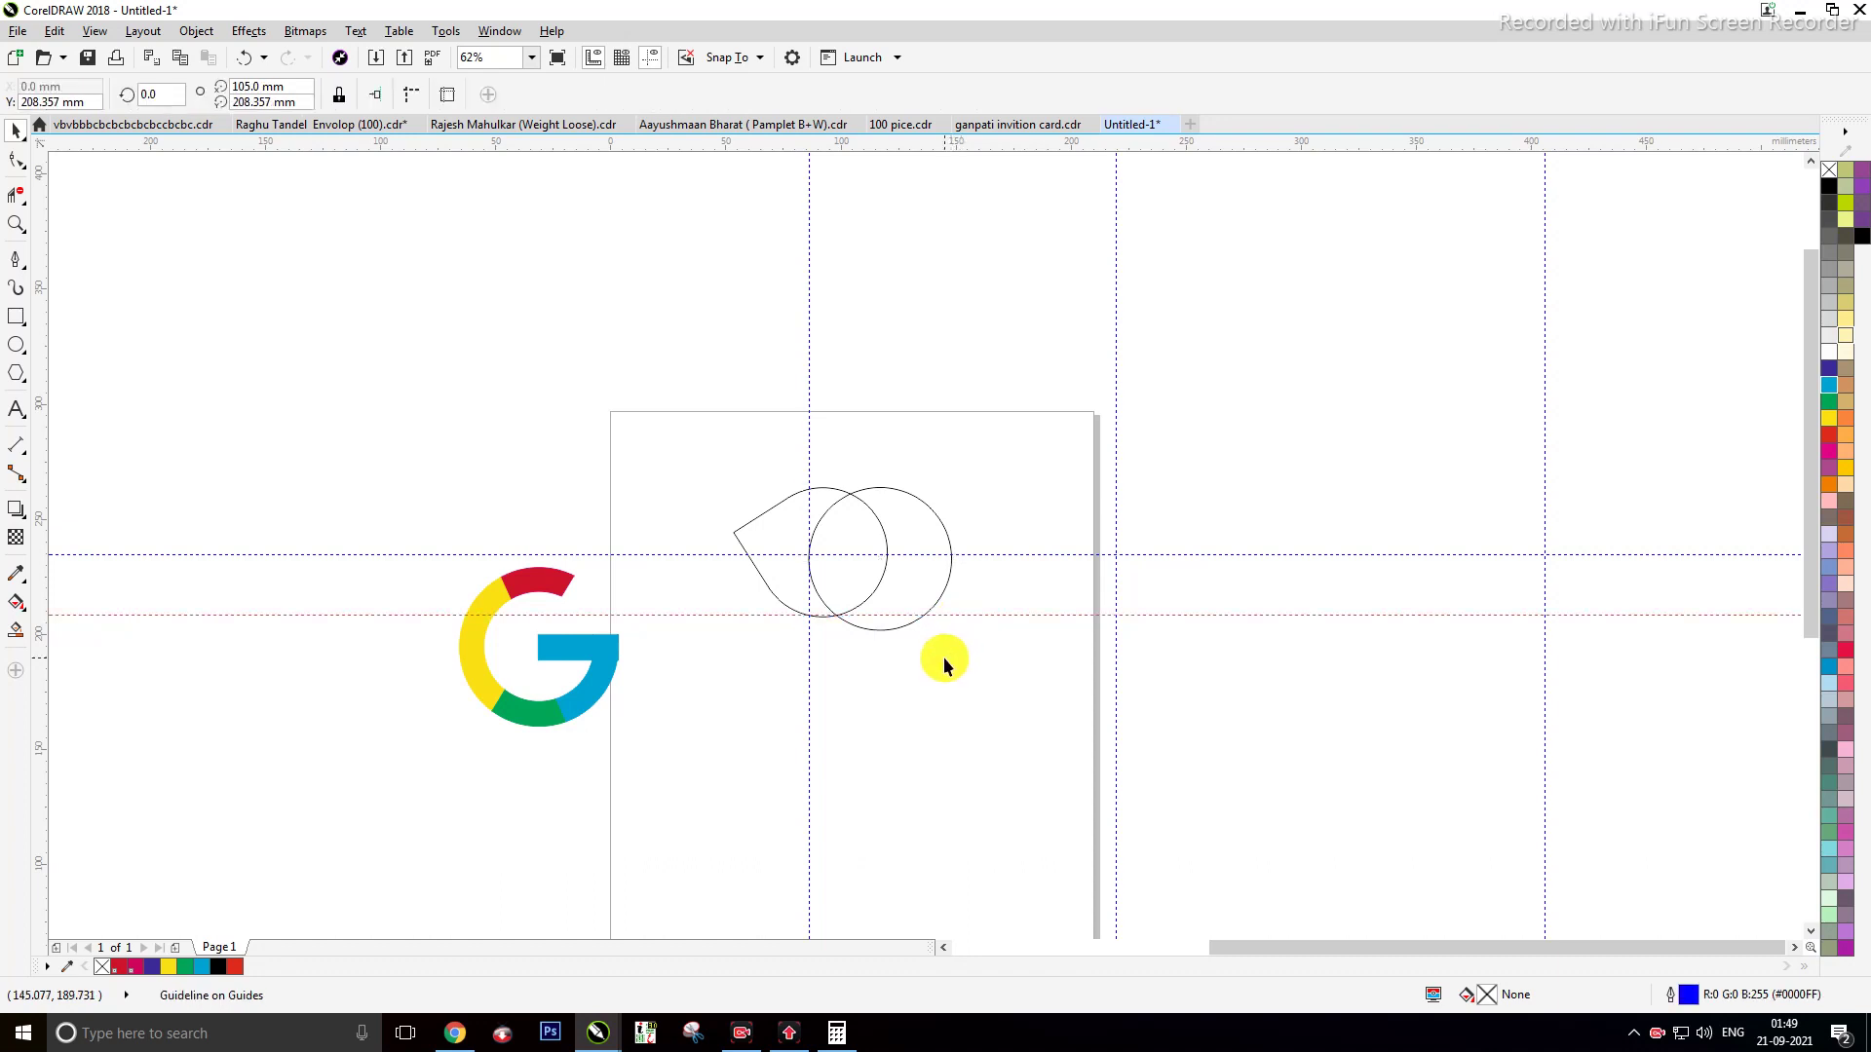
Step: Try flattening the circle to about 56 mm high against the lower guideline, and undo the change
{"action": "left_click", "coordinate": [878, 628]}
{"action": "scroll", "coordinate": [878, 631], "scroll_direction": "up", "scroll_amount": 3}
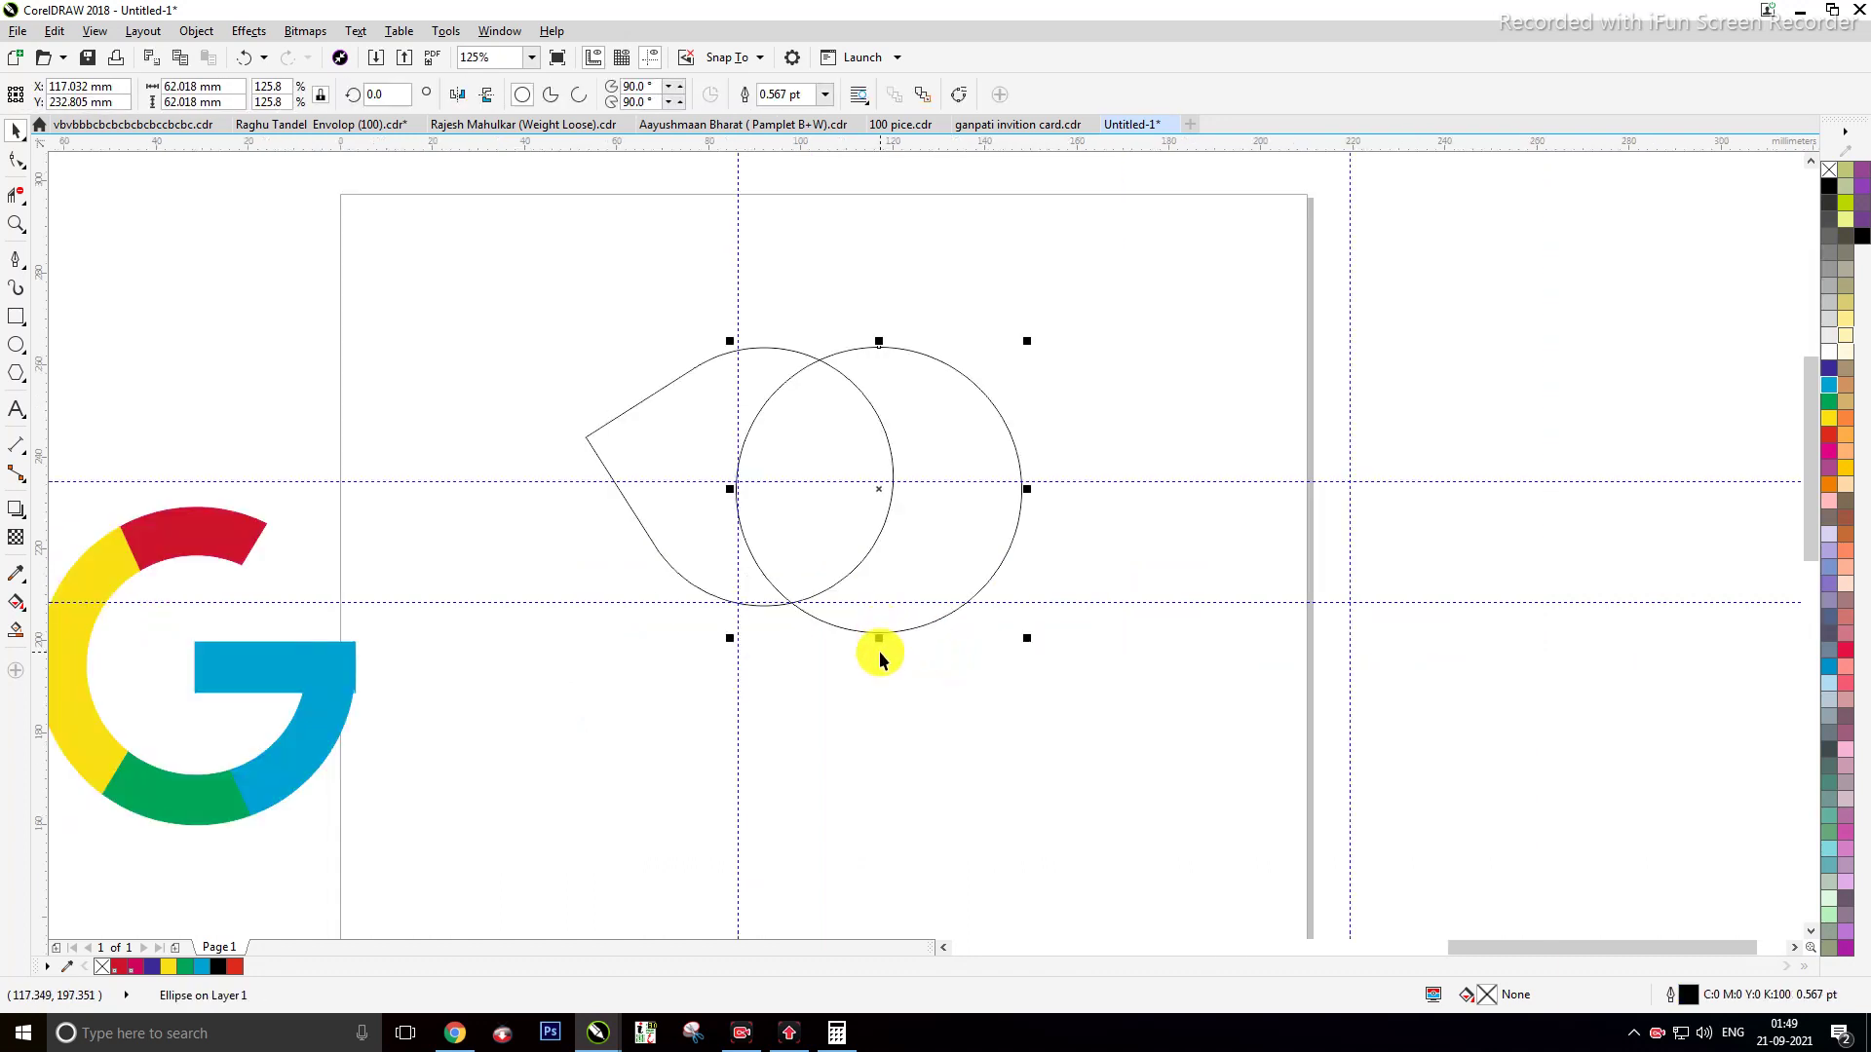
{"action": "left_click_drag", "start_coordinate": [878, 636], "coordinate": [885, 605]}
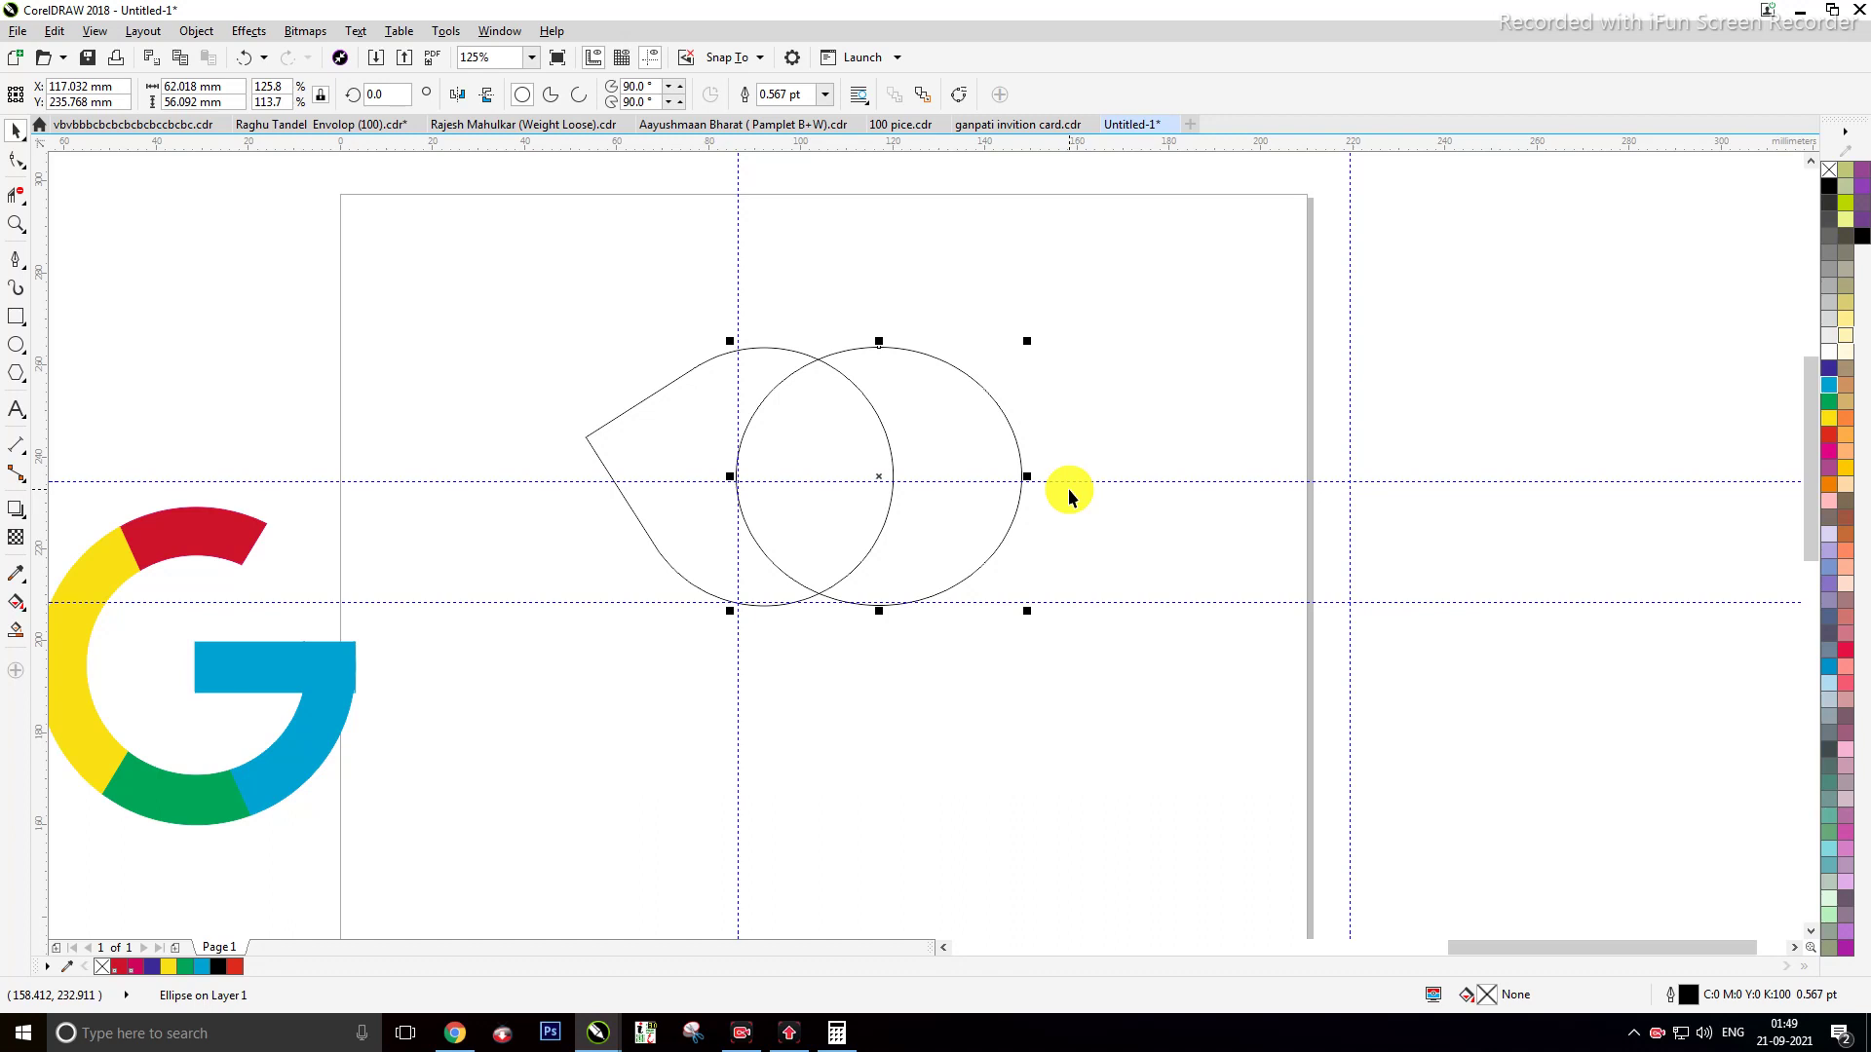
{"action": "key", "text": "ctrl+z"}
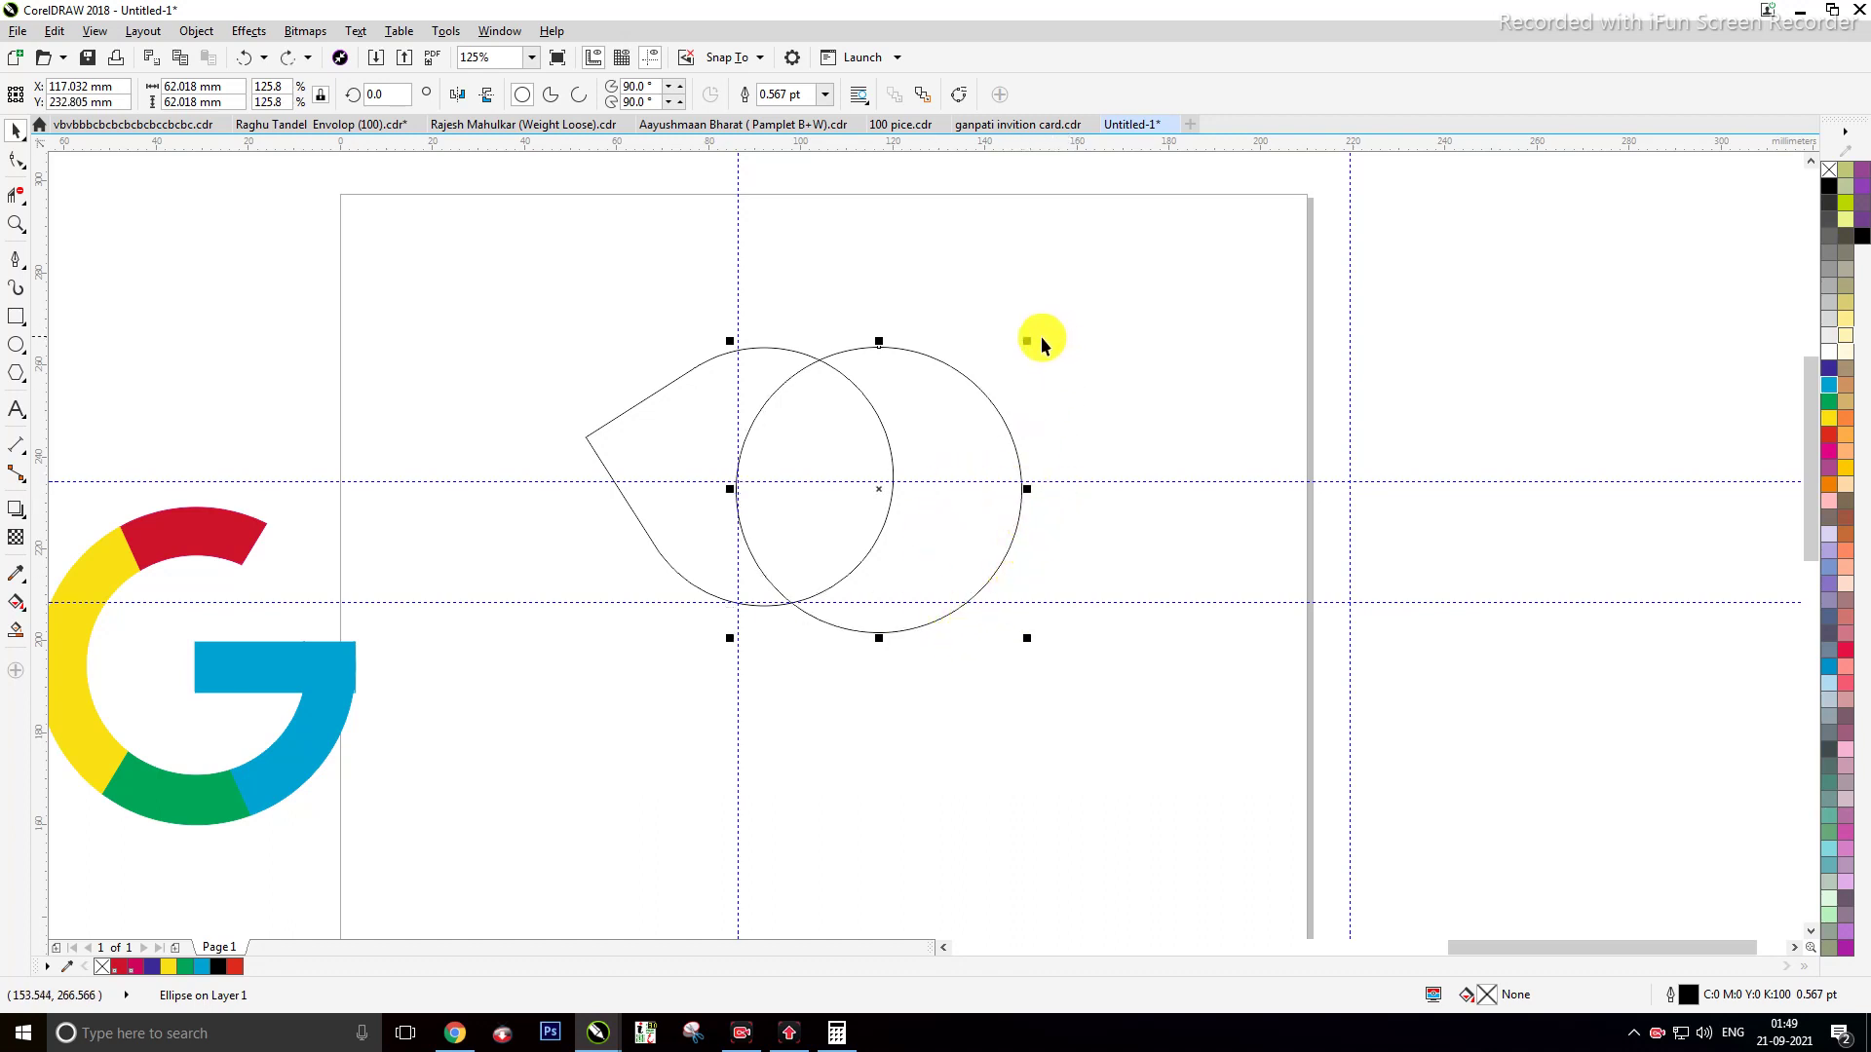
Step: Shrink the circle proportionally to about 57 mm in diameter and nudge it down until it is centred on the middle horizontal guideline
{"action": "left_click_drag", "start_coordinate": [1026, 339], "coordinate": [1026, 352]}
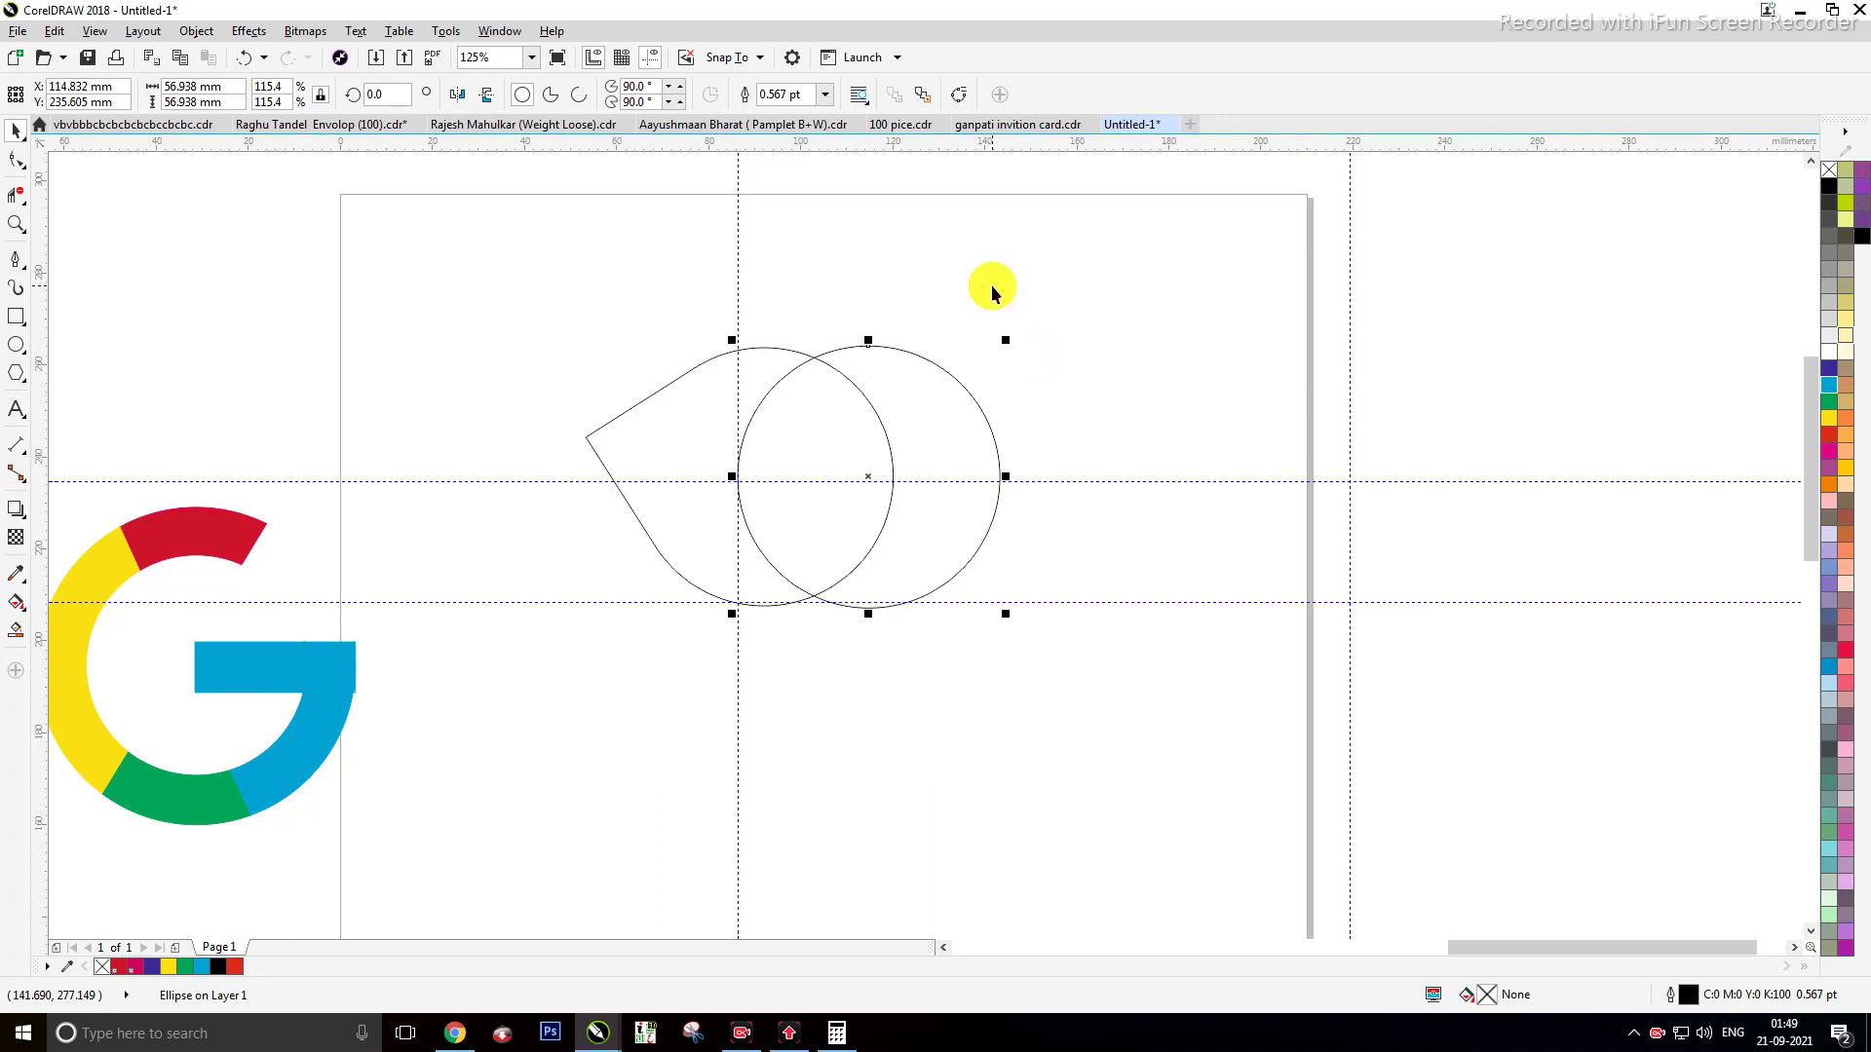
{"action": "key", "text": "Down"}
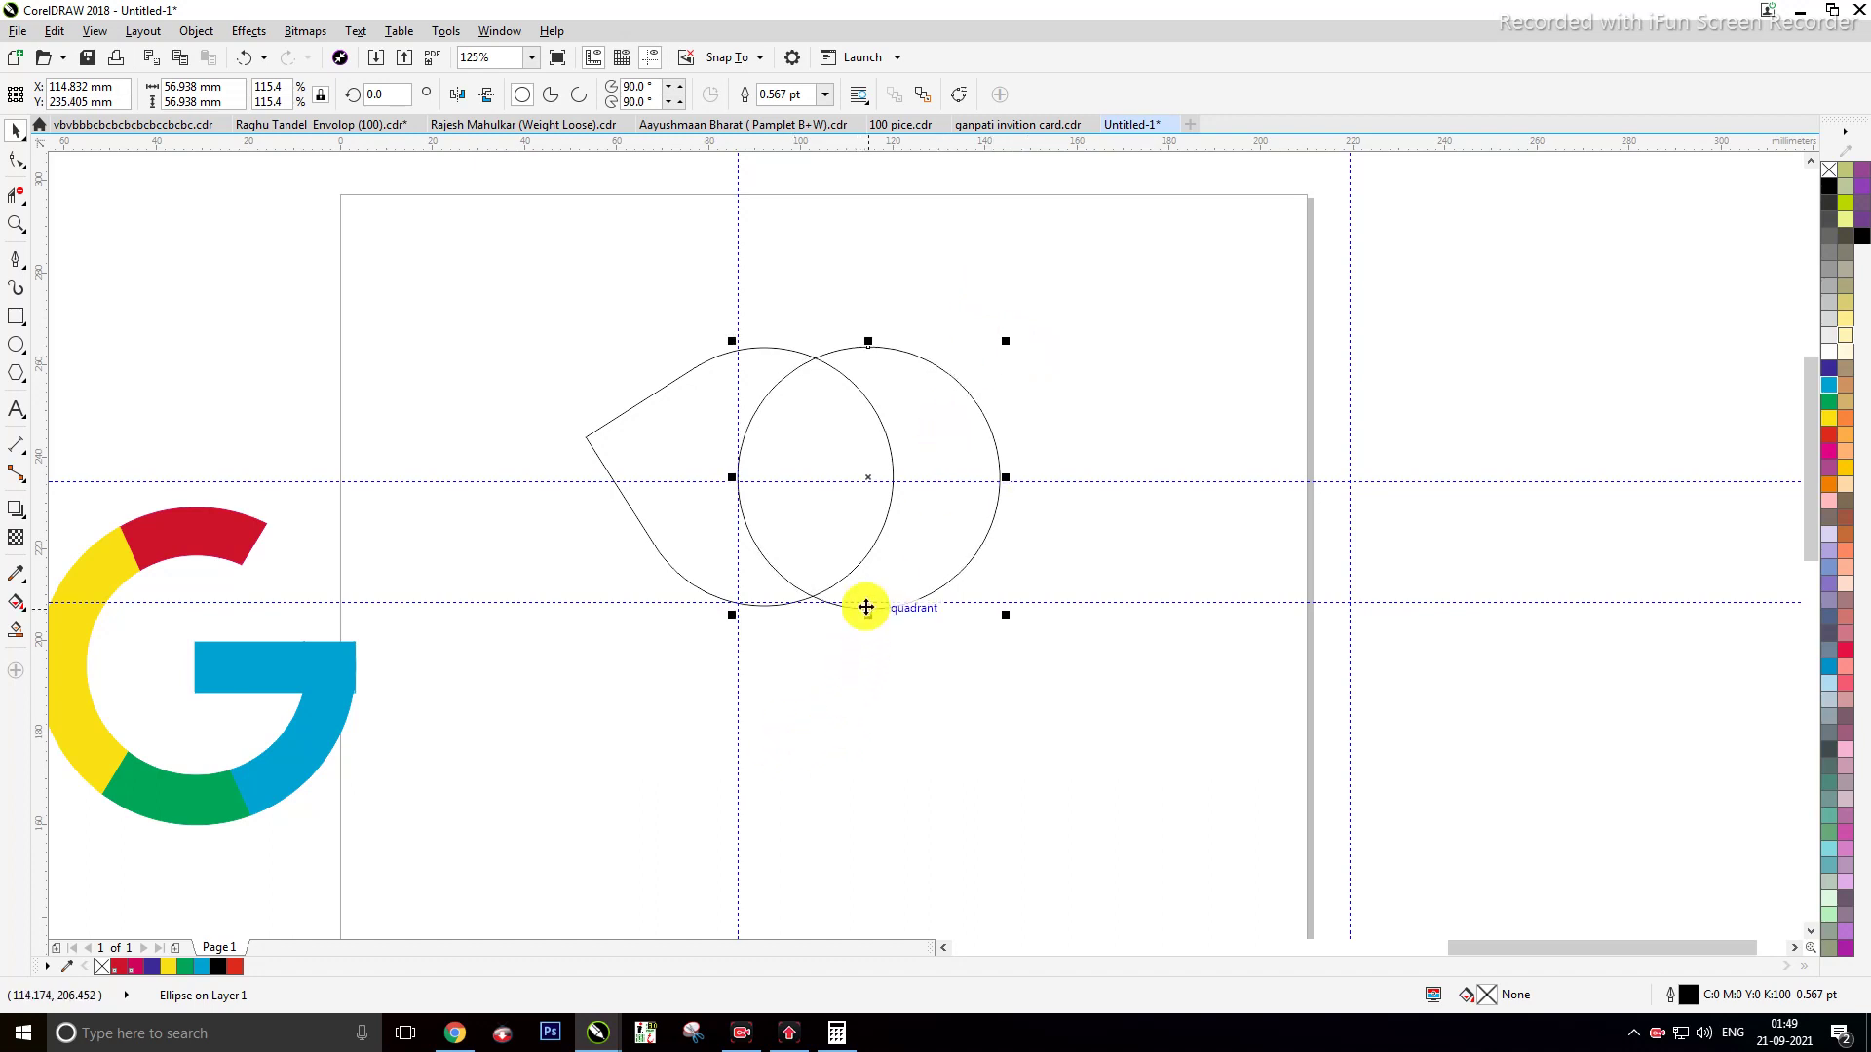
{"action": "scroll", "coordinate": [865, 607], "scroll_direction": "up", "scroll_amount": 2}
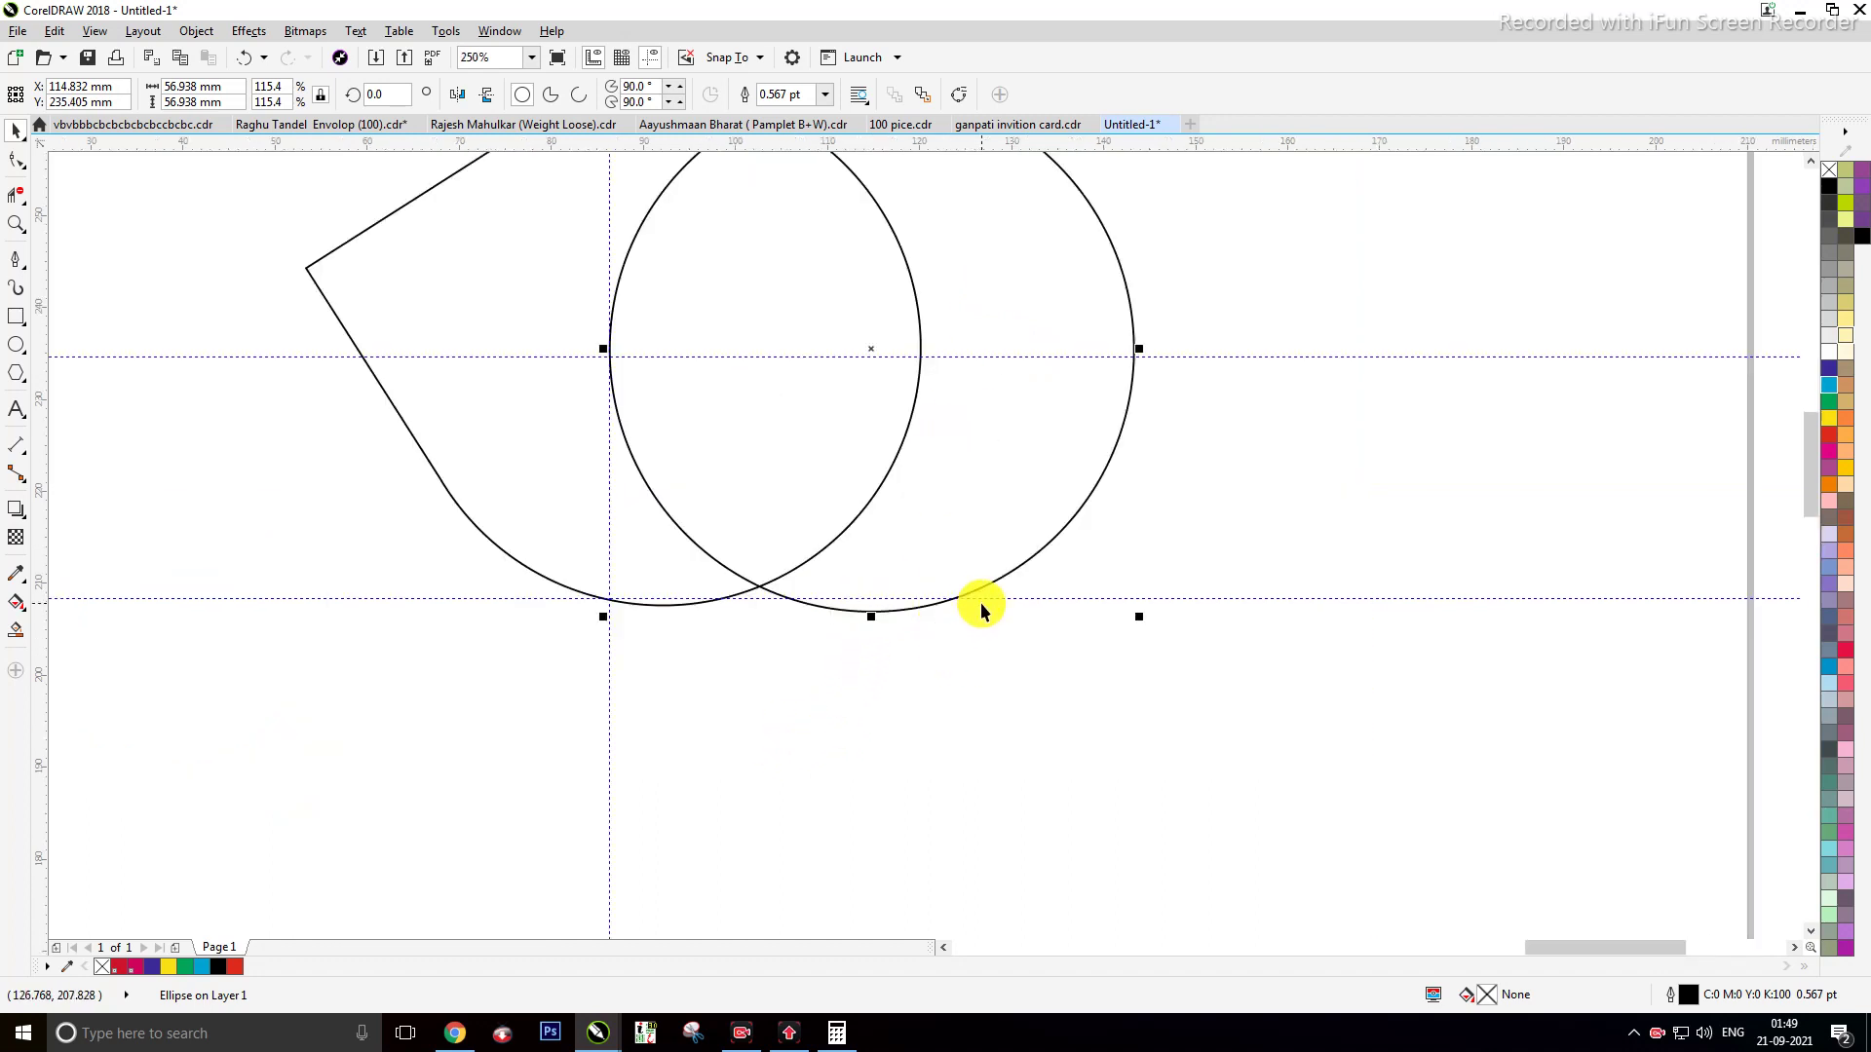
{"action": "key", "text": "Down"}
{"action": "key", "text": "Down"}
{"action": "key", "text": "Down"}
{"action": "key", "text": "Down"}
{"action": "key", "text": "Down"}
{"action": "key", "text": "Down"}
{"action": "key", "text": "Down"}
{"action": "key", "text": "Down"}
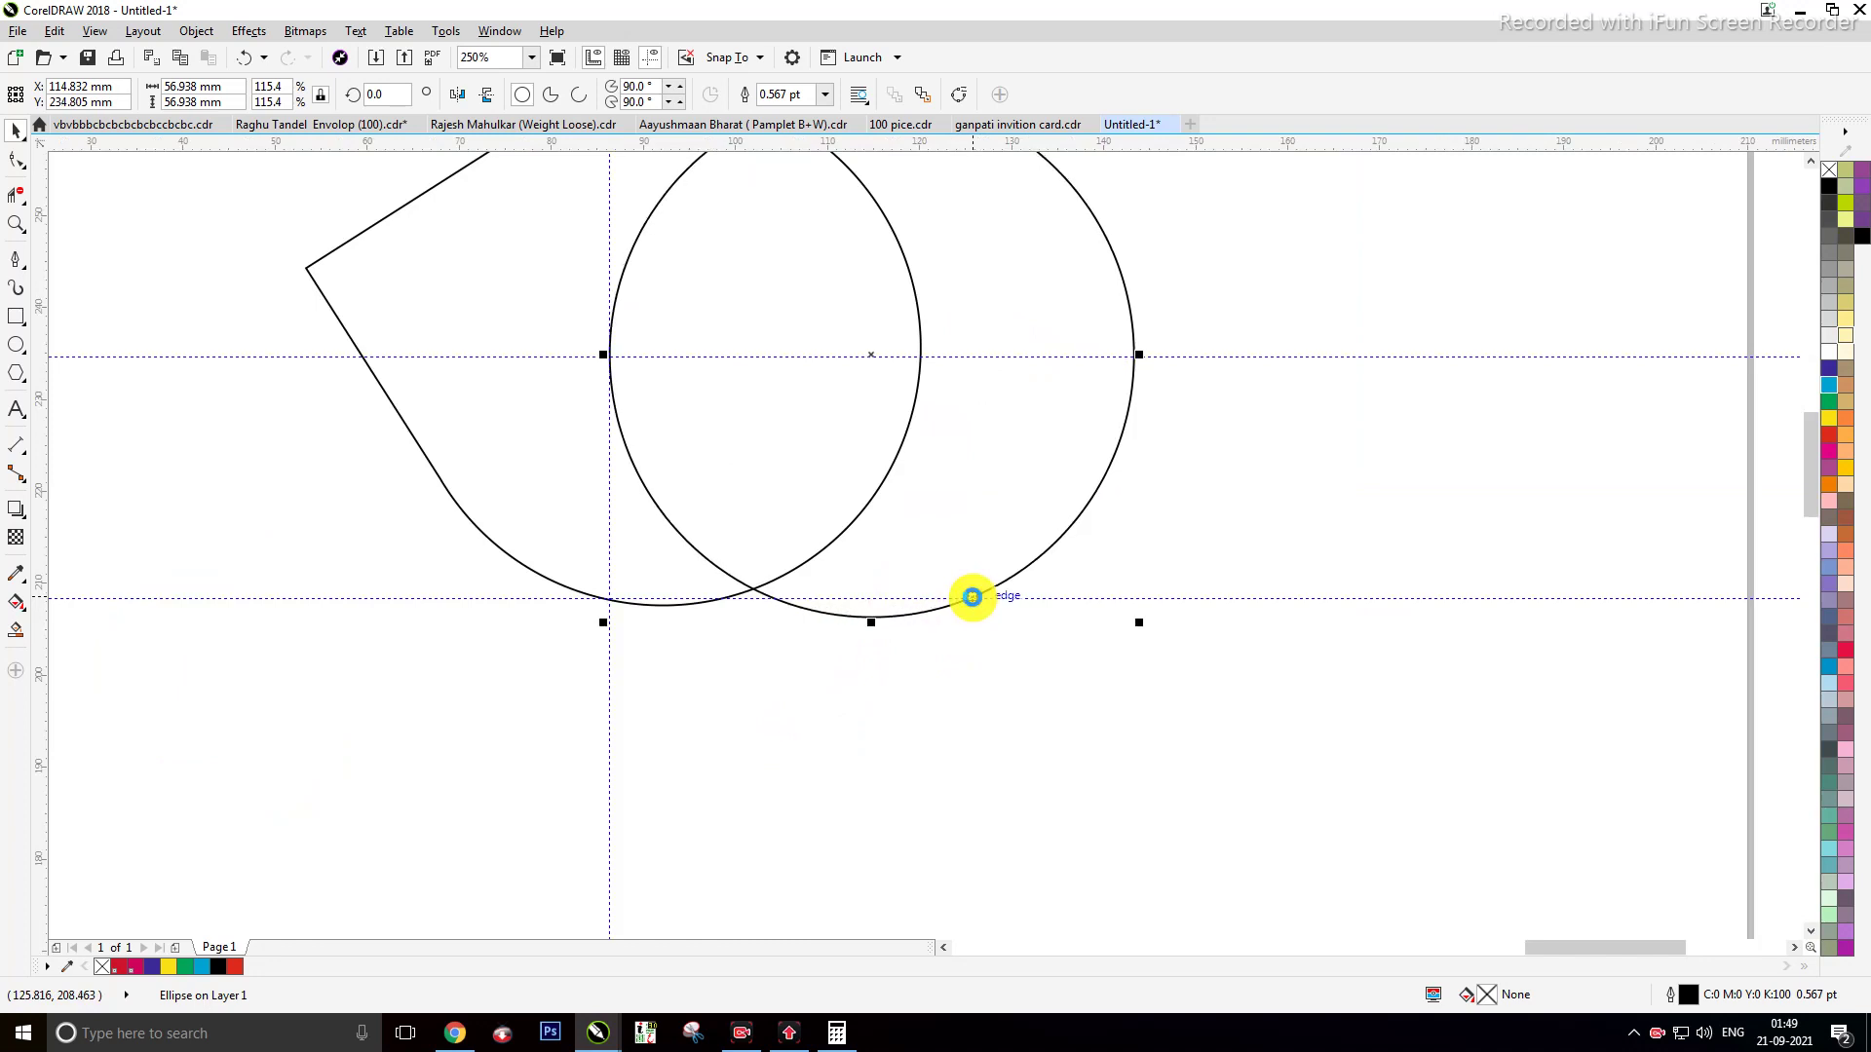
{"action": "scroll", "coordinate": [938, 580], "scroll_direction": "down", "scroll_amount": 2}
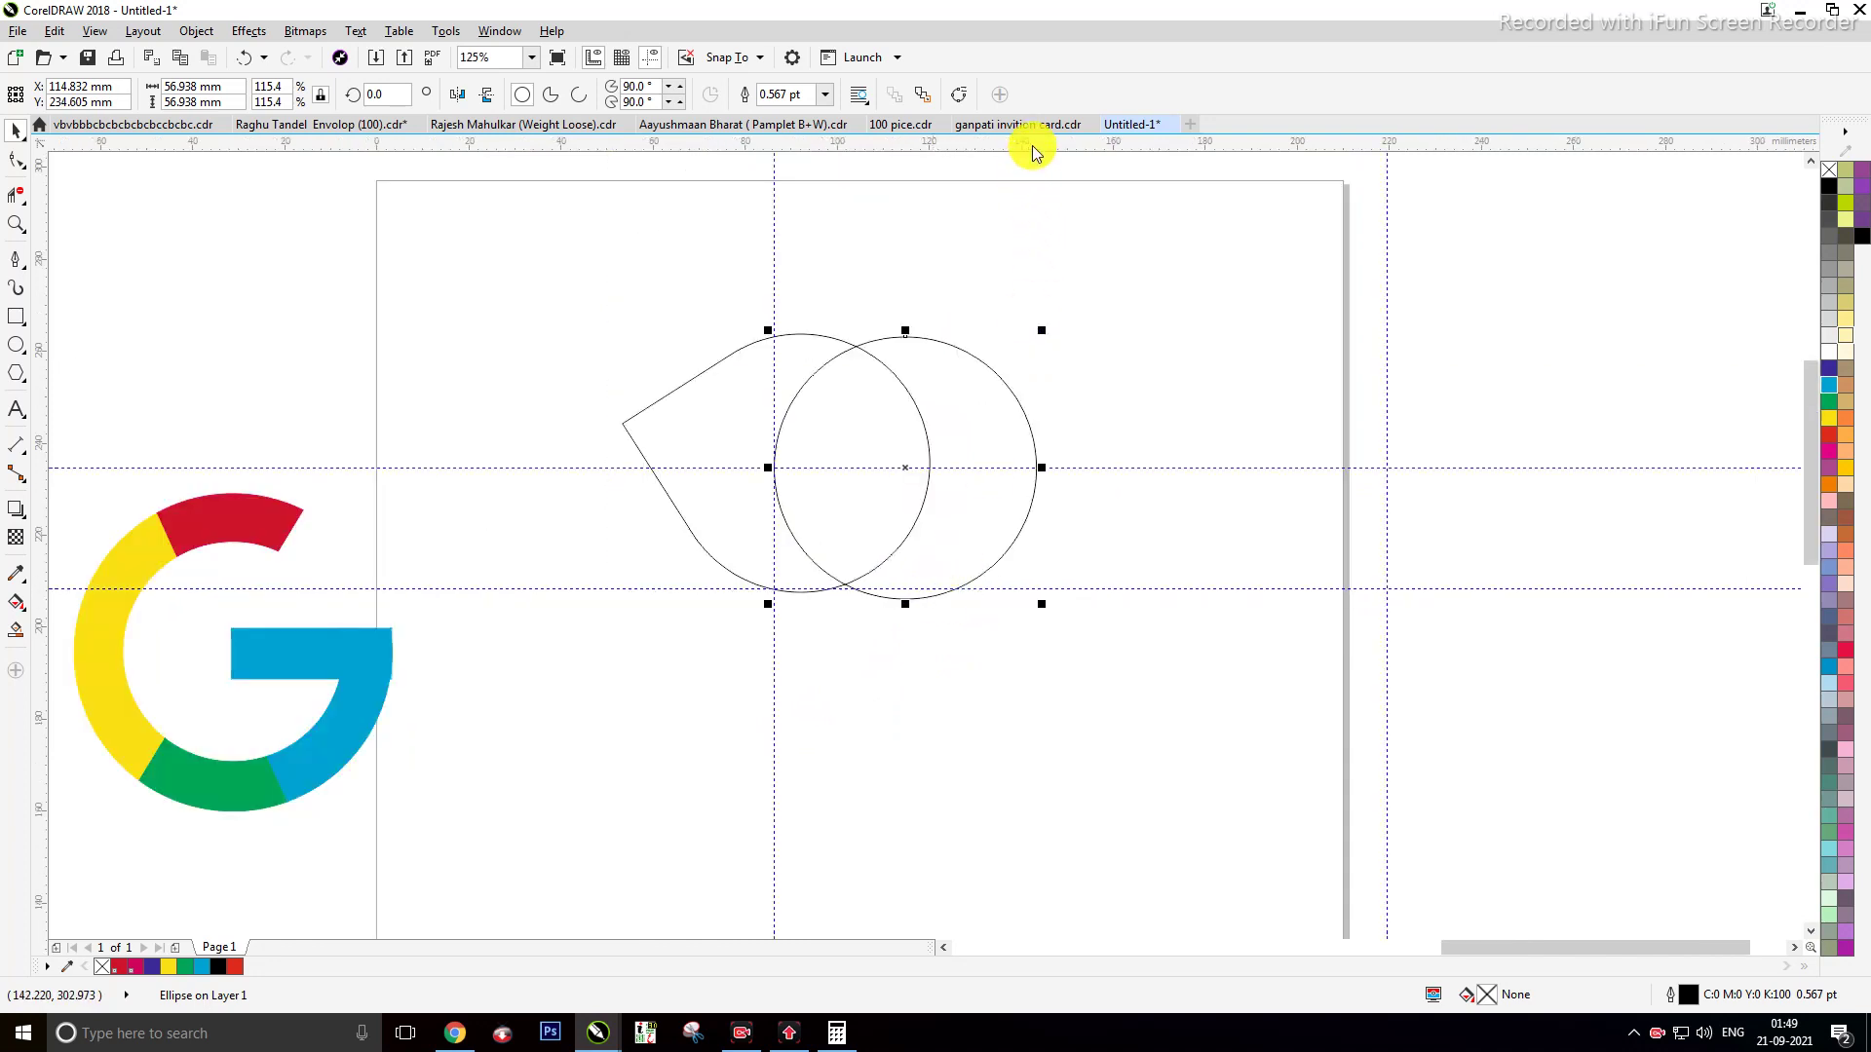
Step: Add a horizontal guideline at the pin's upper edge, shrink the circle to about 55.6 mm in diameter and nudge it up to that guideline
{"action": "left_click_drag", "start_coordinate": [1022, 212], "coordinate": [1041, 330]}
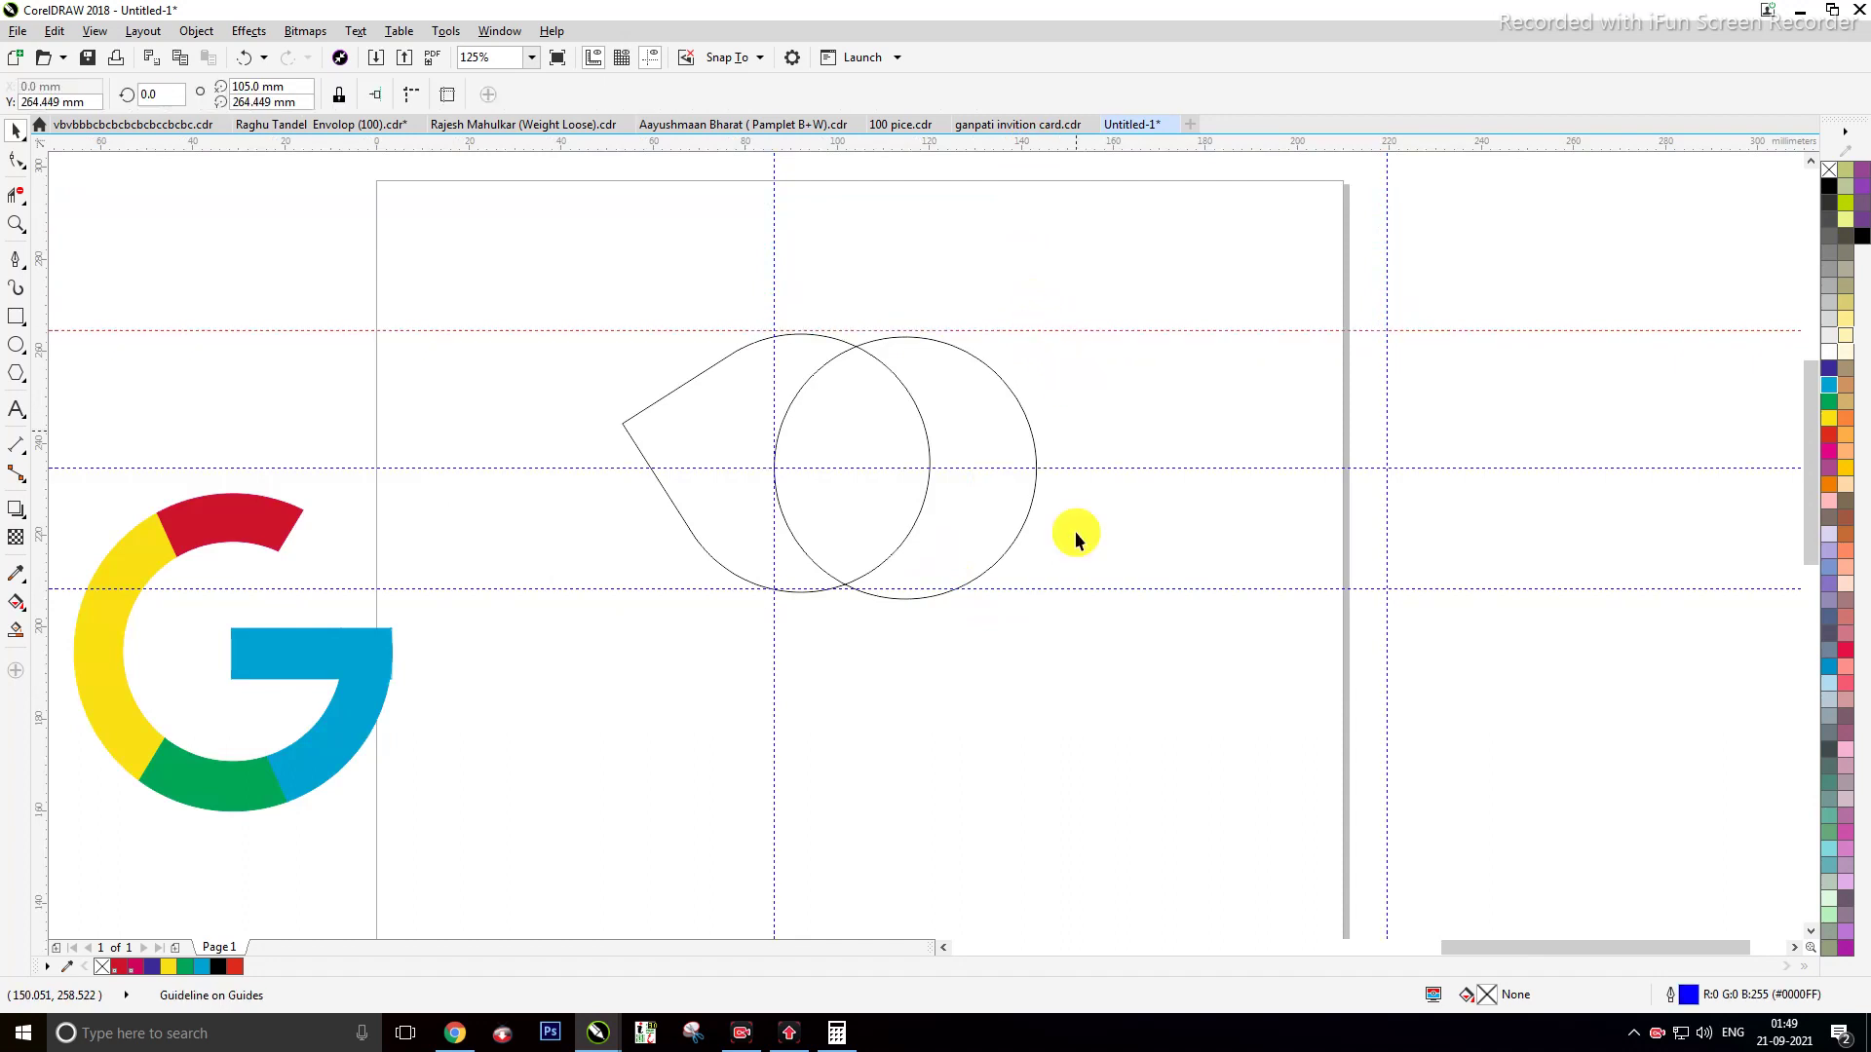
{"action": "left_click", "coordinate": [918, 597]}
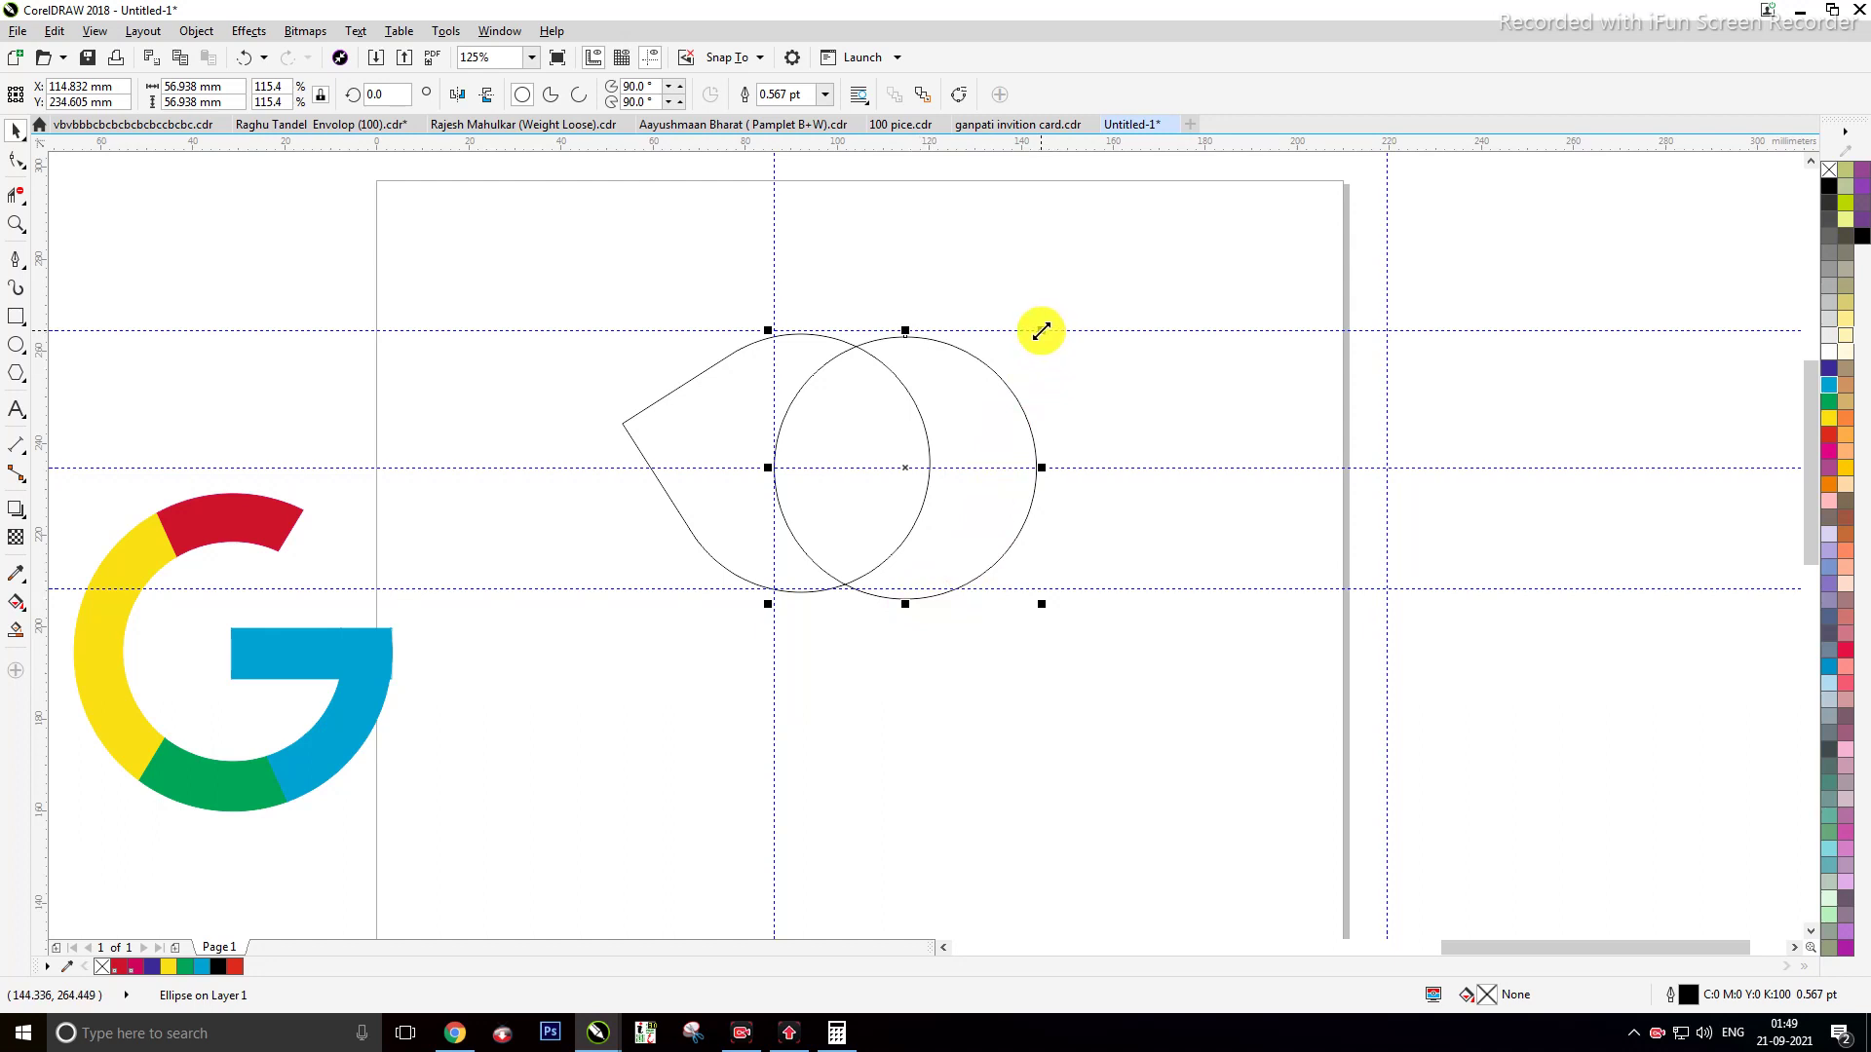
{"action": "left_click_drag", "start_coordinate": [1040, 332], "coordinate": [1039, 338]}
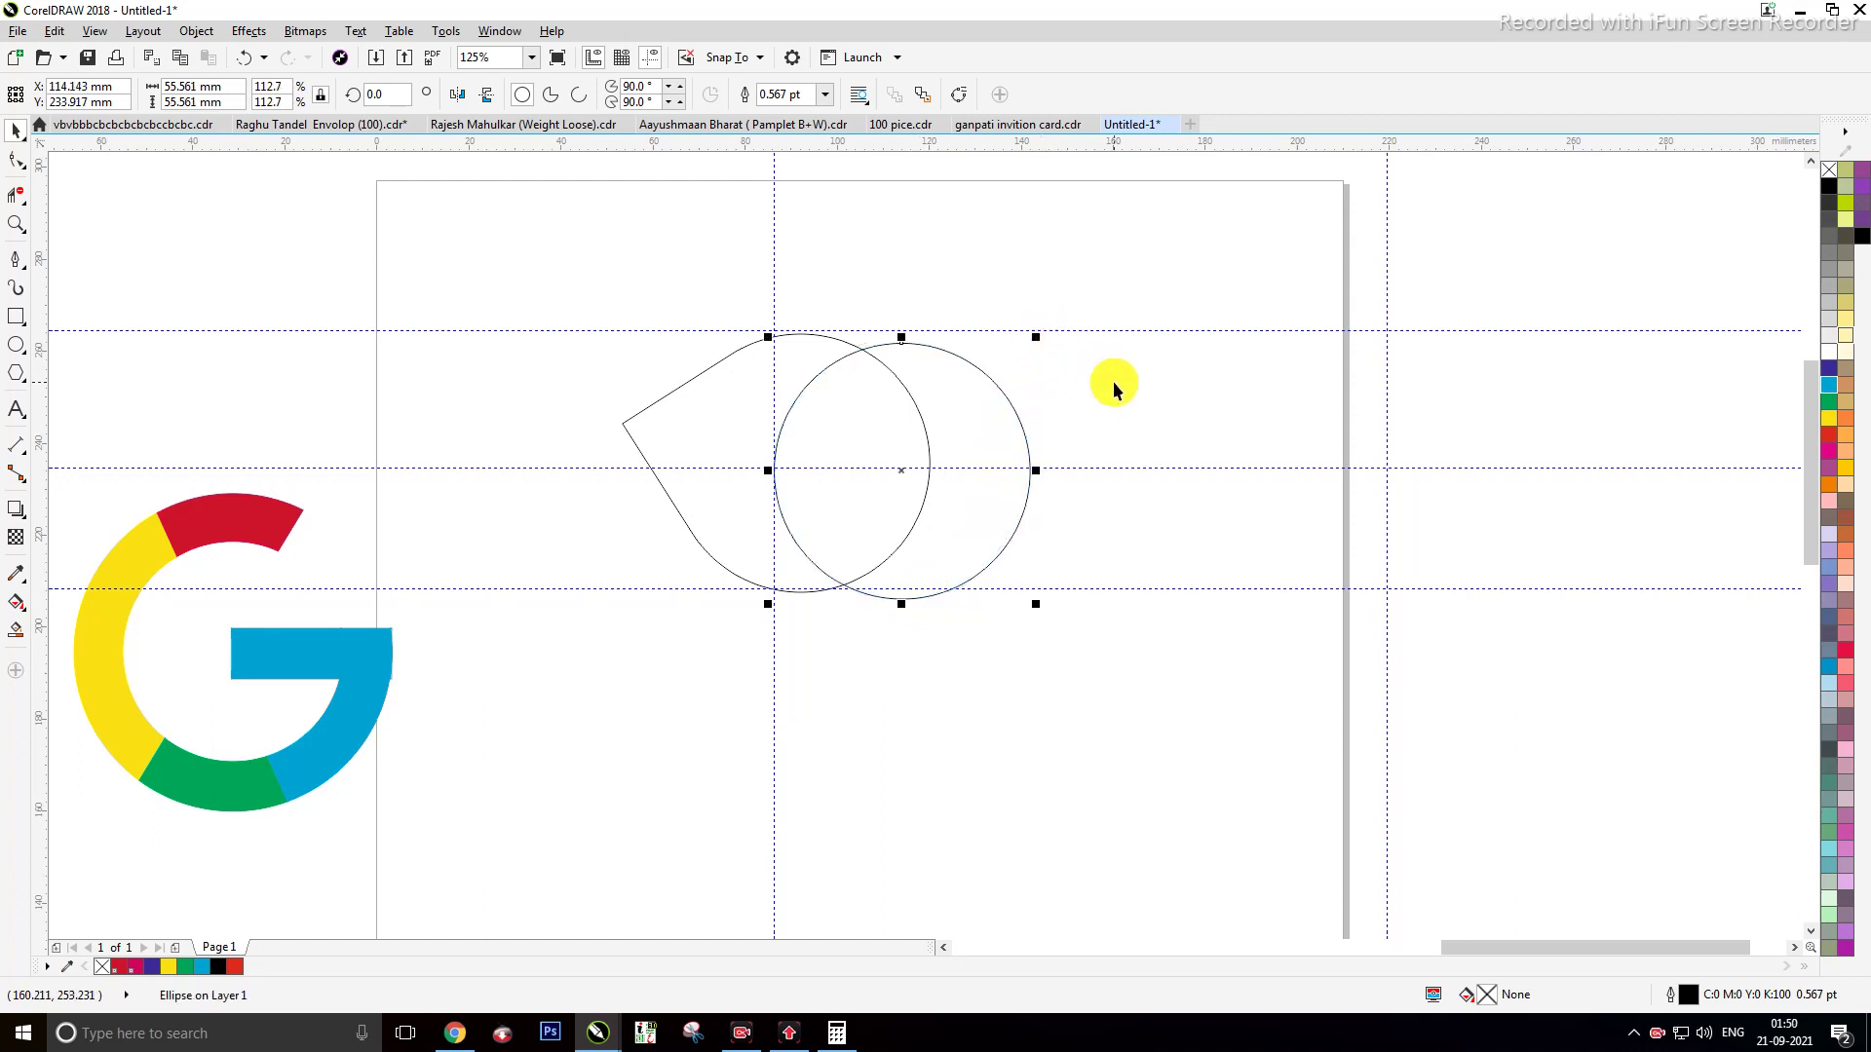
{"action": "key", "text": "Up"}
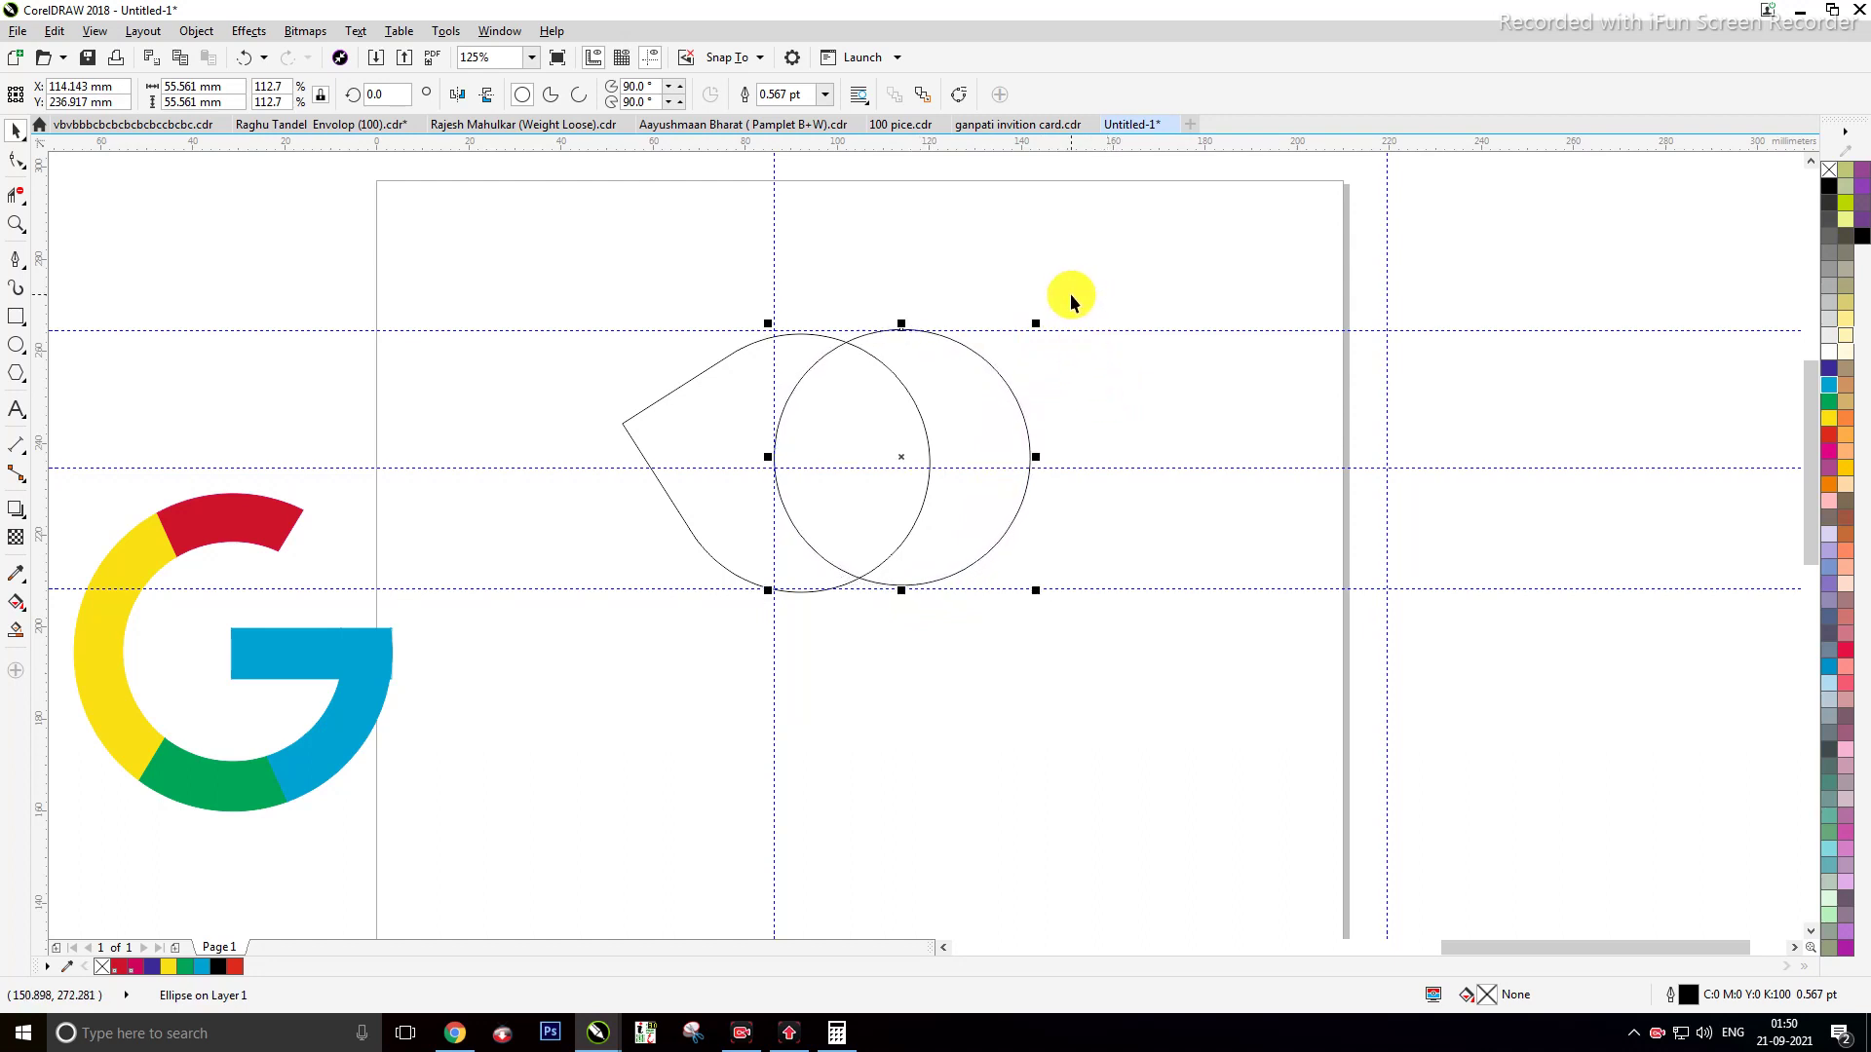
Step: Trim the pin shape with the overlapping circle and delete the circle
{"action": "left_click_drag", "start_coordinate": [500, 284], "coordinate": [1094, 633]}
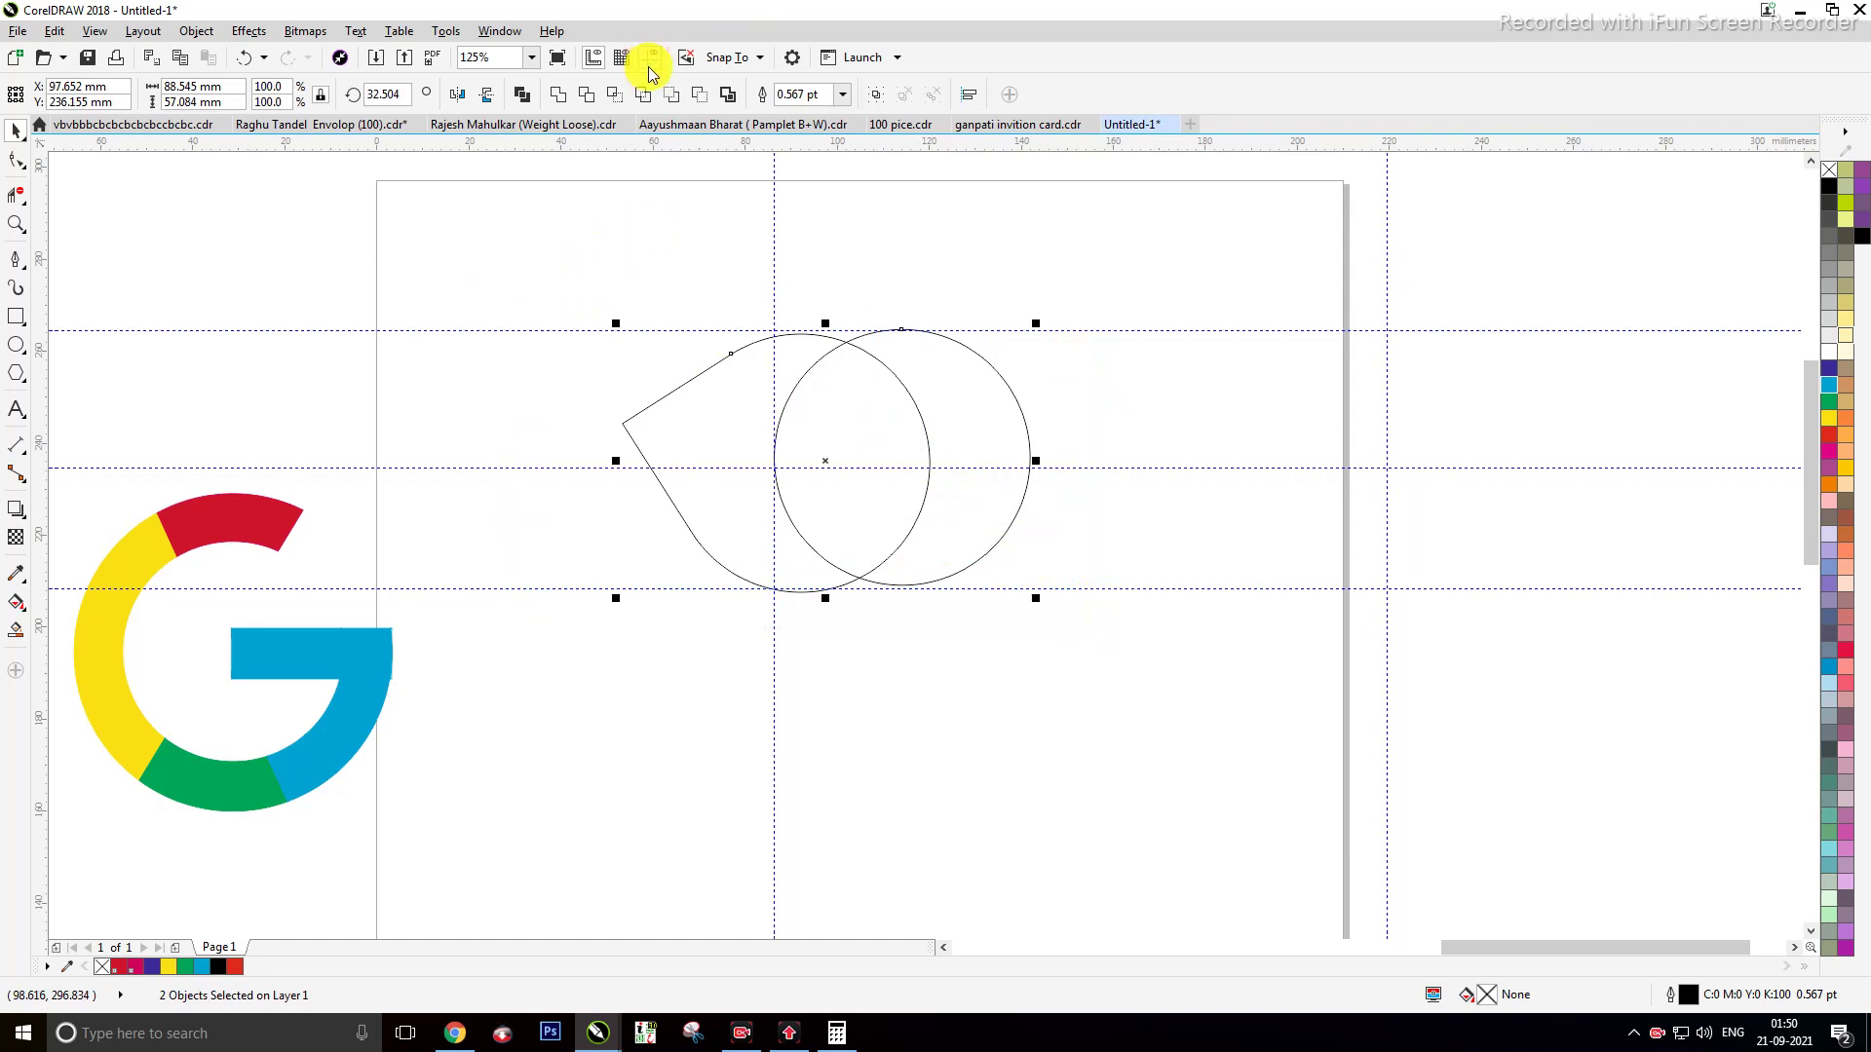
{"action": "left_click", "coordinate": [584, 100]}
{"action": "left_click_drag", "start_coordinate": [952, 430], "coordinate": [1078, 416]}
{"action": "key", "text": "Delete"}
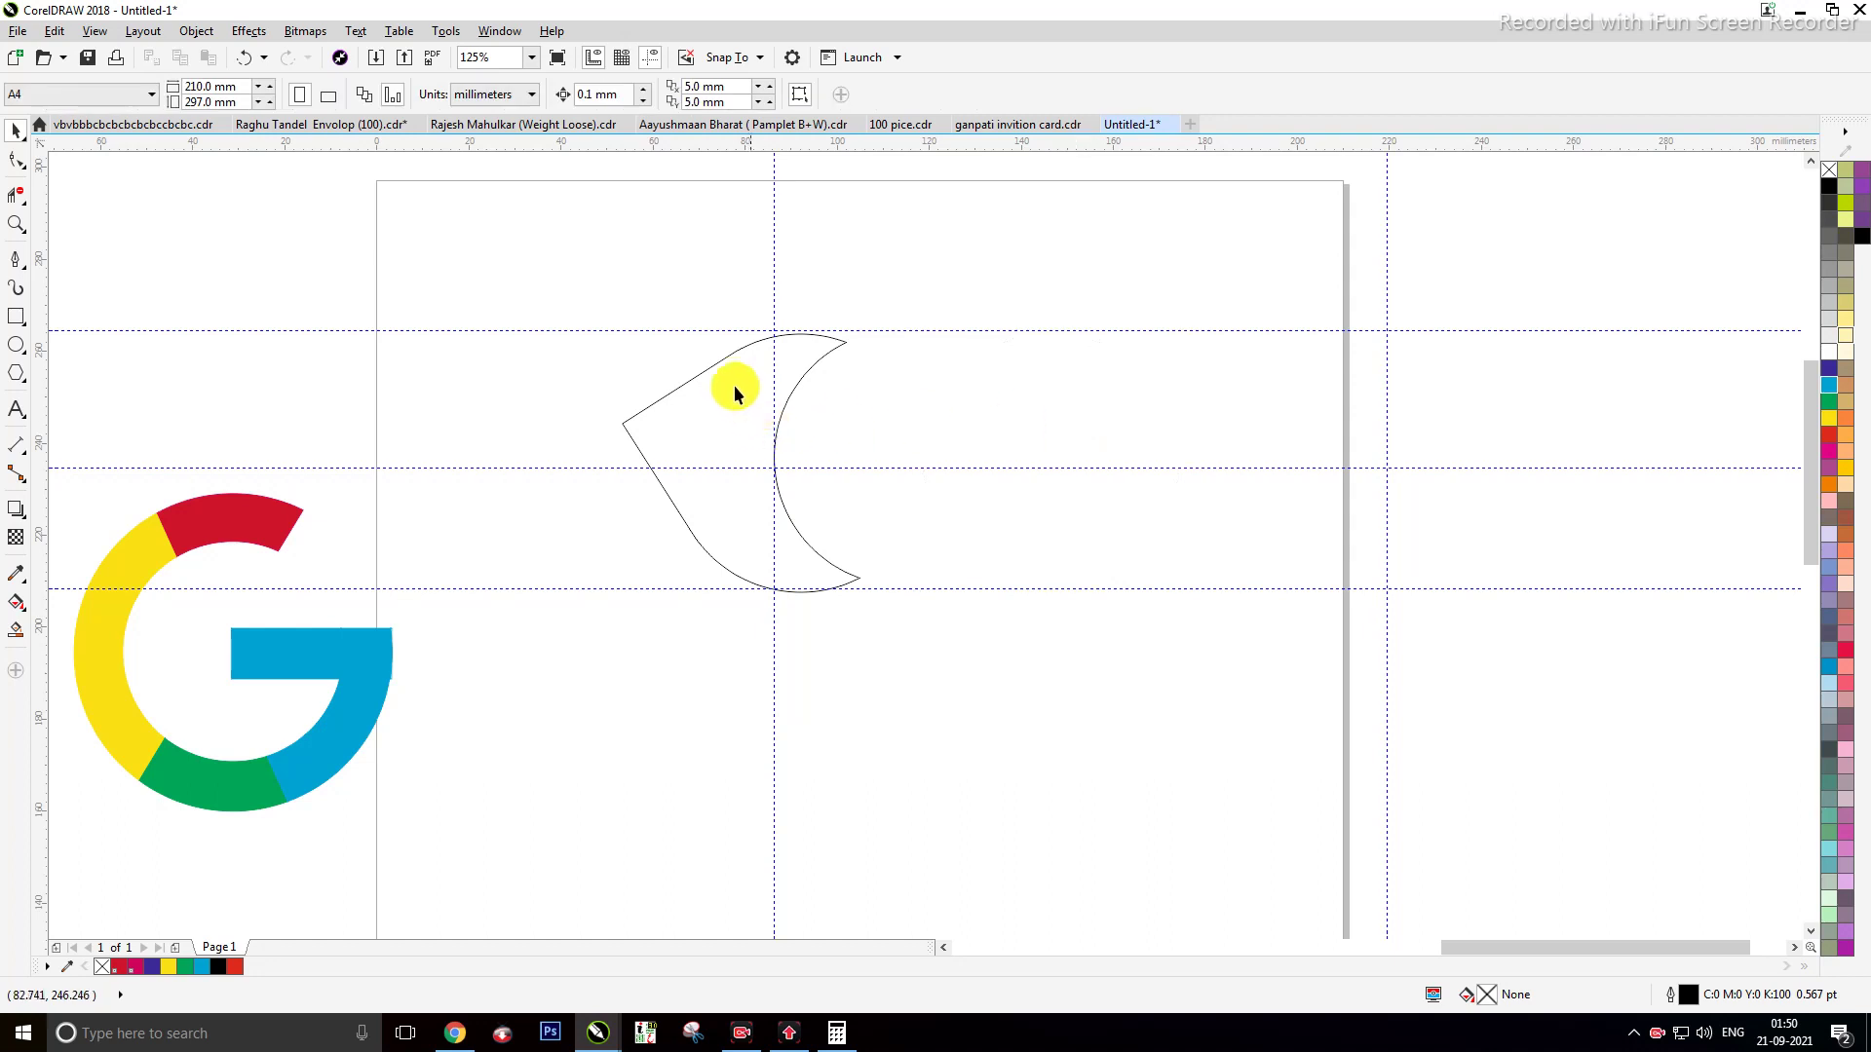
Step: Colour the trimmed shape's fill and outline red, and place a copy to its right with green fill and outline
{"action": "left_click", "coordinate": [731, 383]}
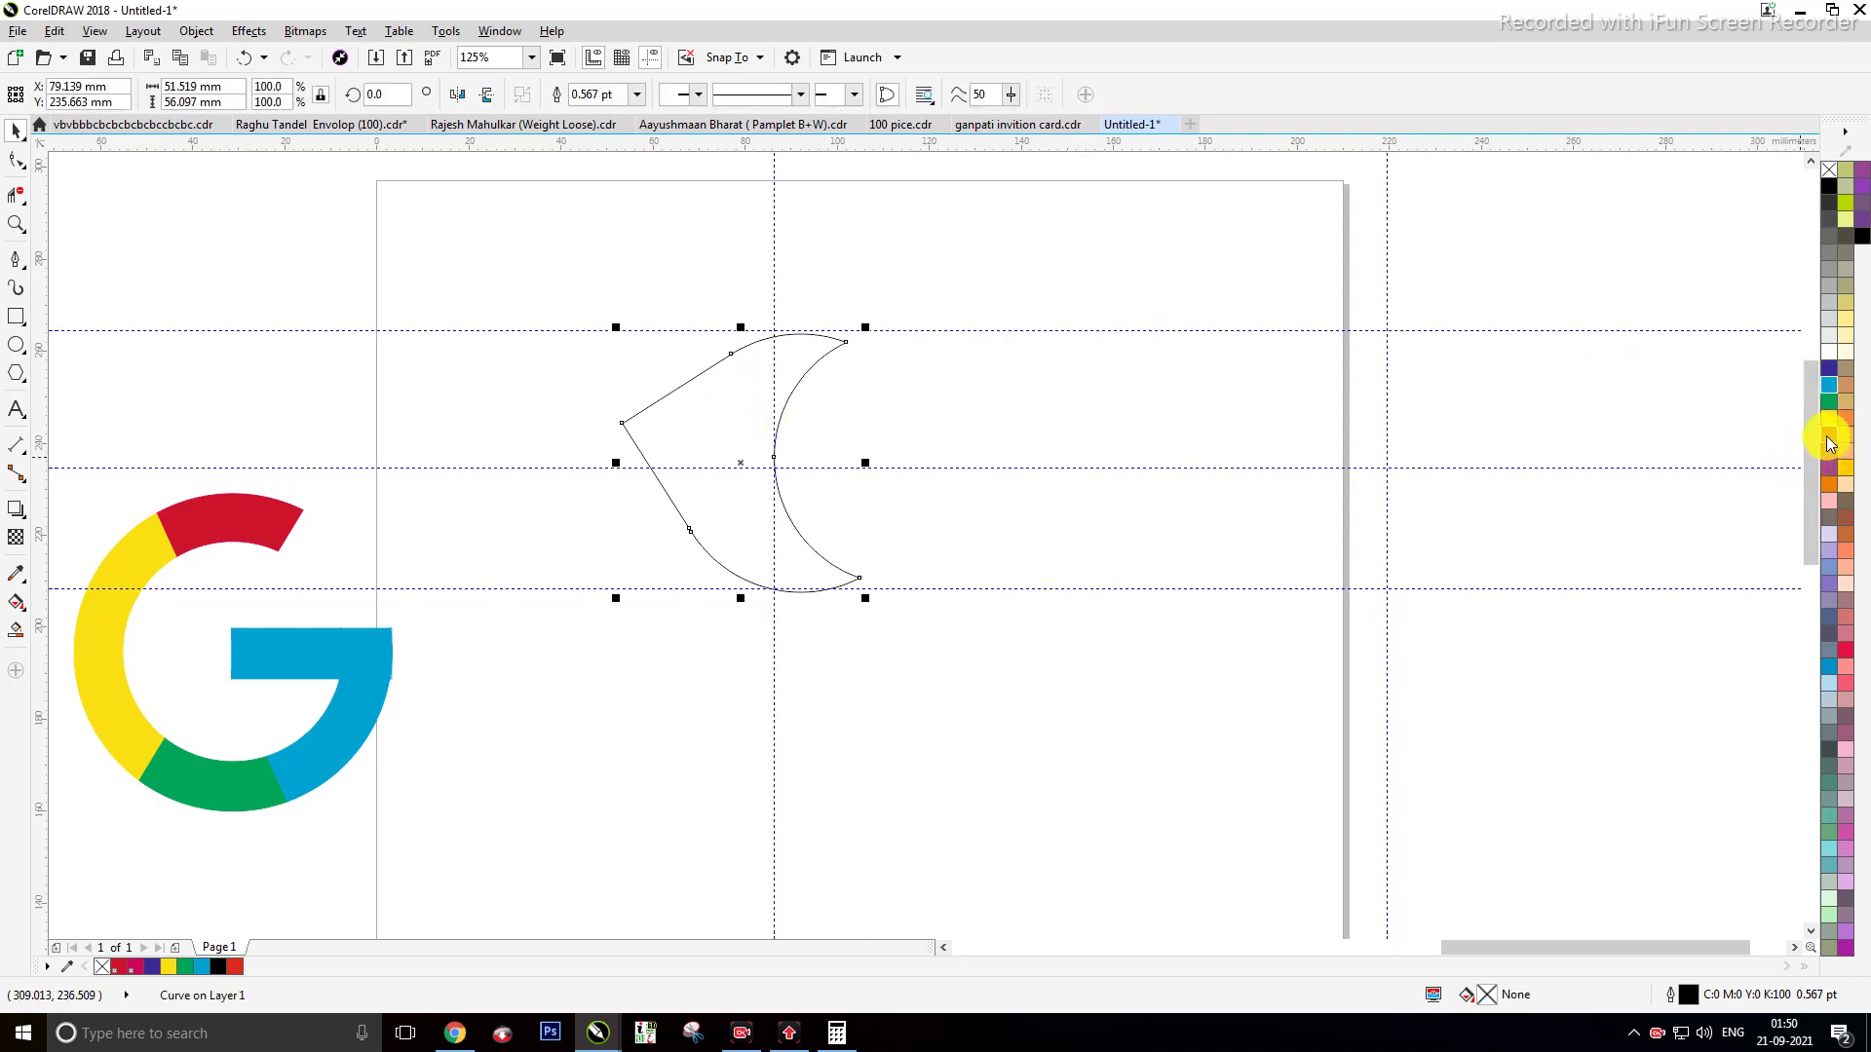
{"action": "left_click", "coordinate": [1829, 439]}
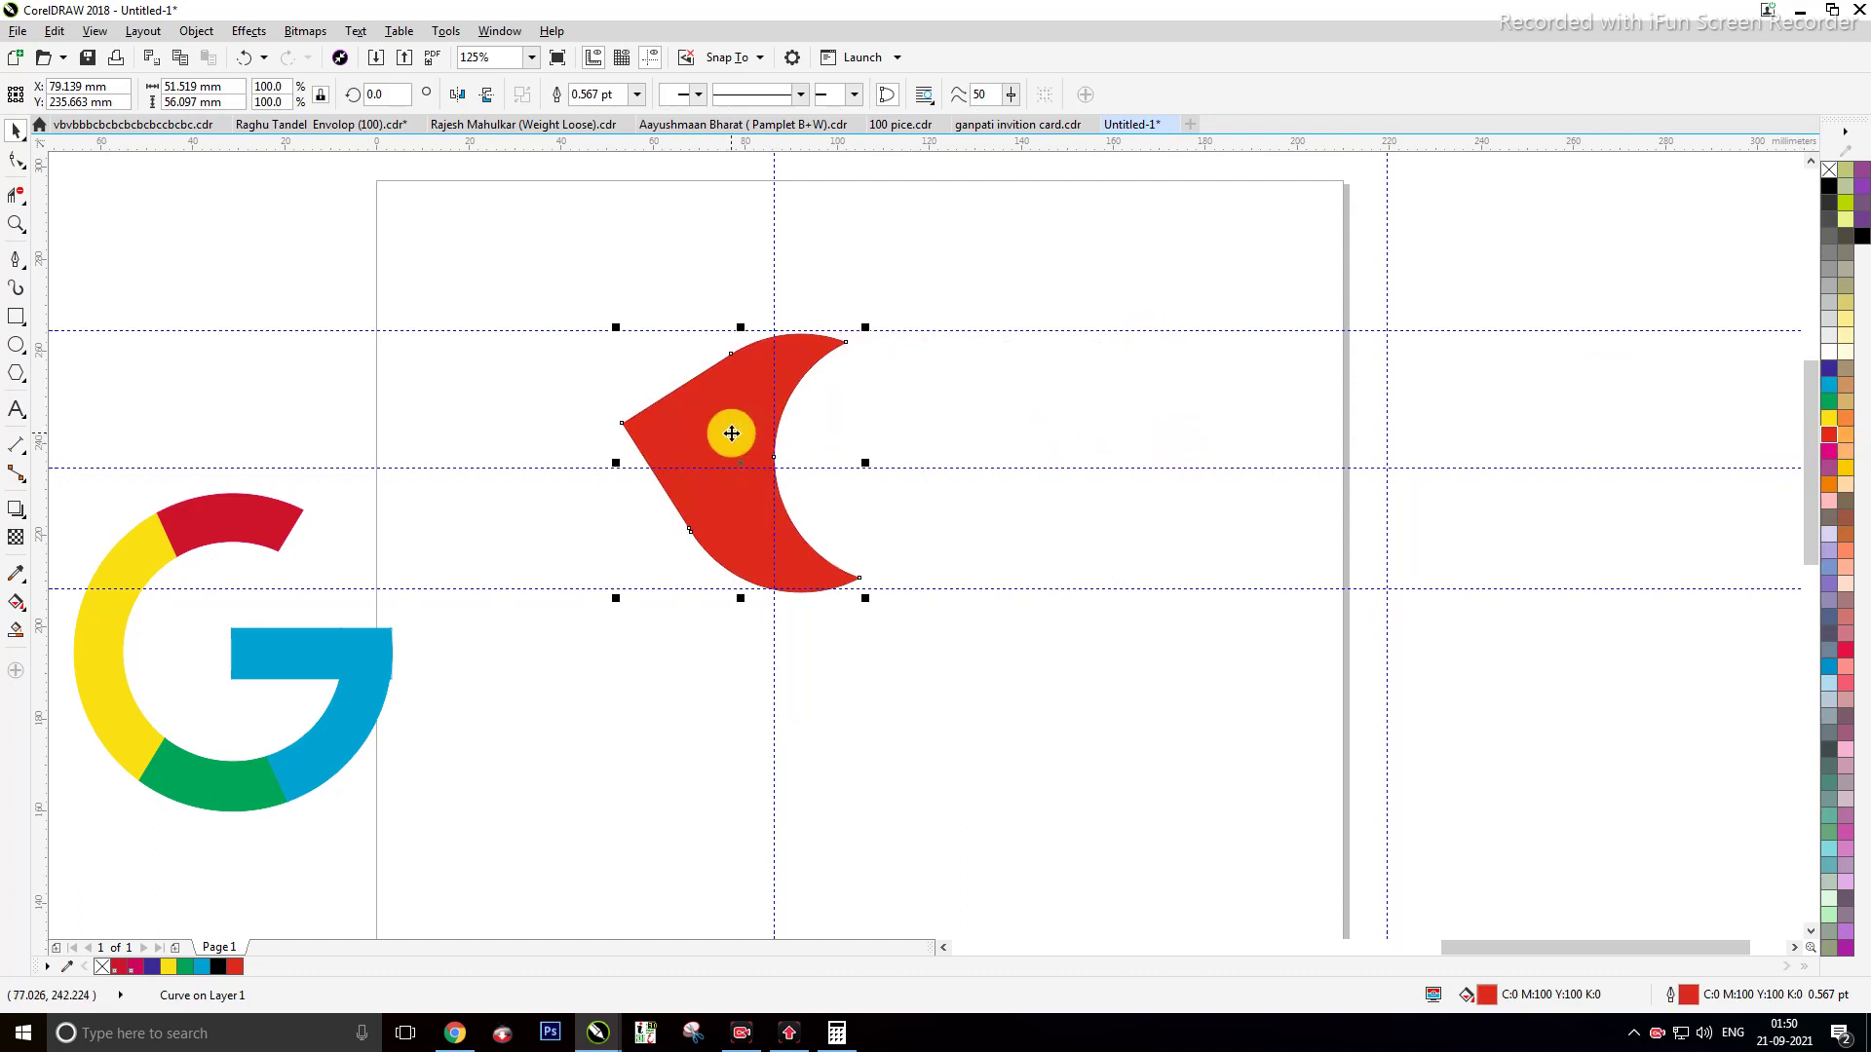
{"action": "left_click_drag", "start_coordinate": [731, 433], "coordinate": [1236, 468]}
{"action": "right_click", "coordinate": [1003, 466]}
{"action": "left_click", "coordinate": [1828, 425]}
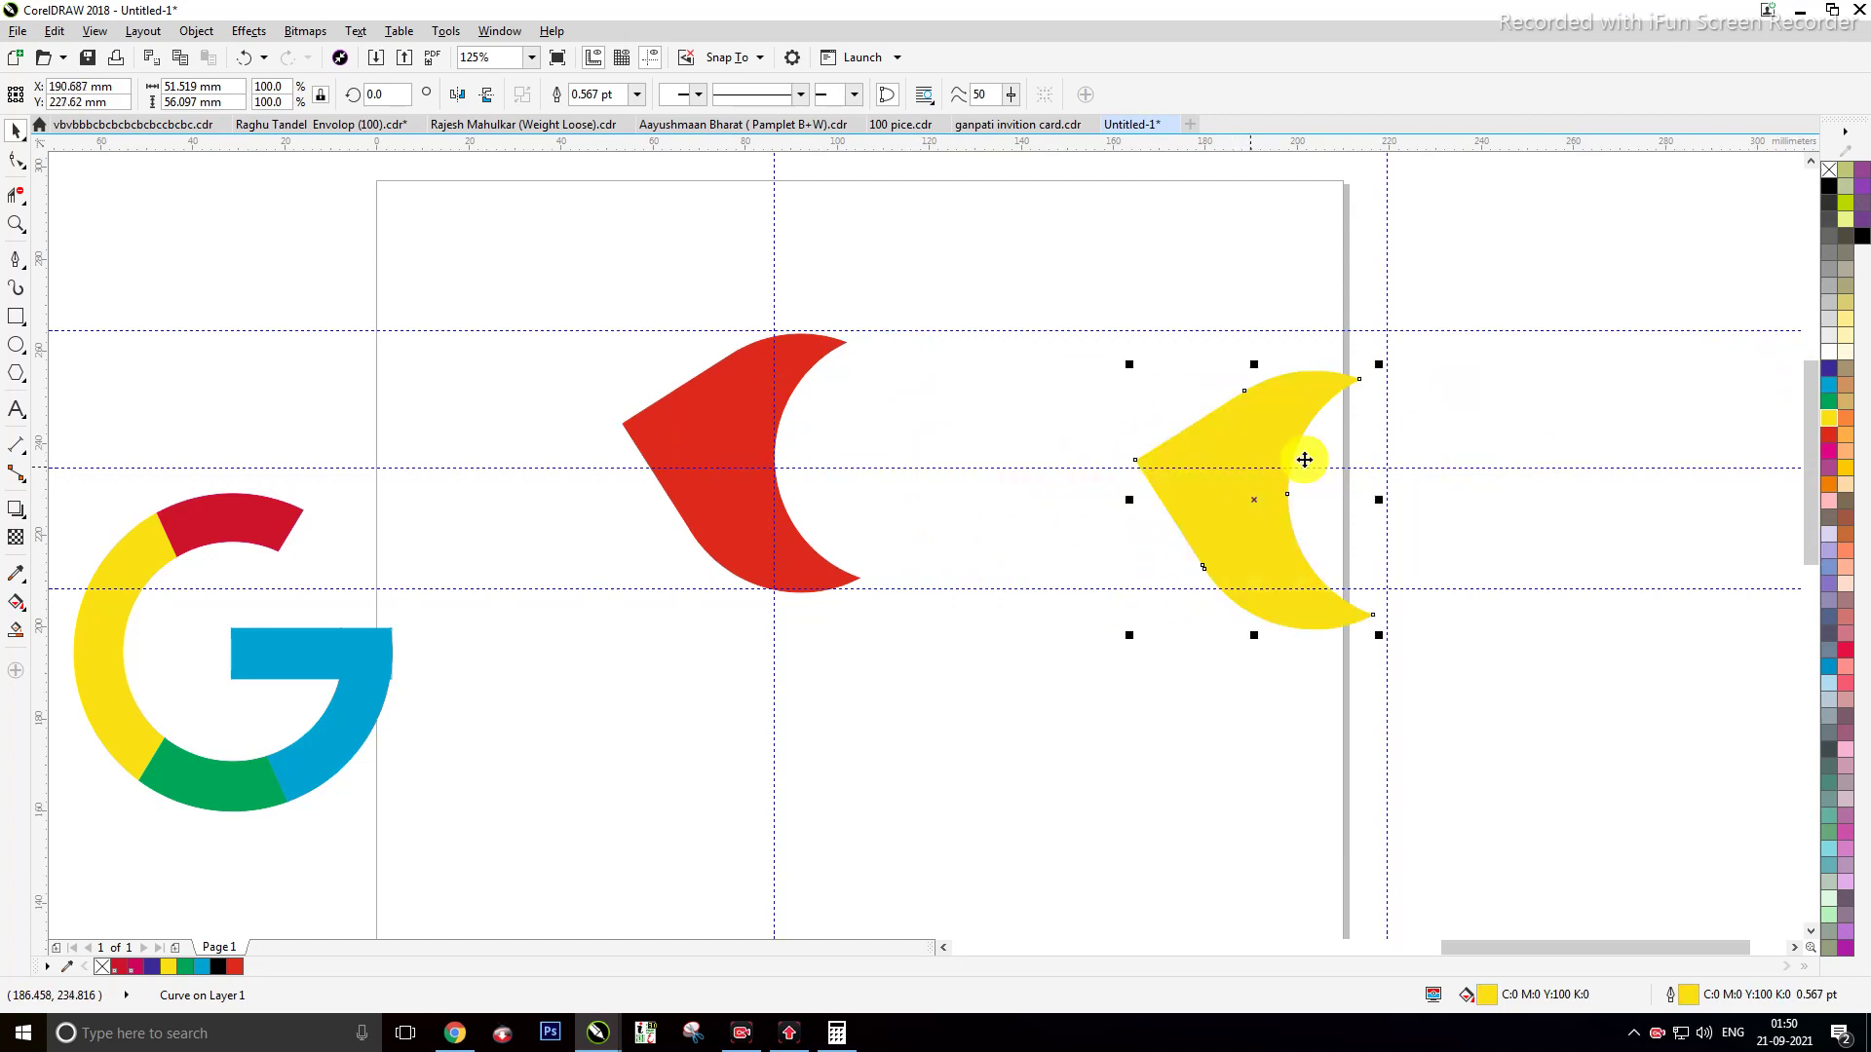
{"action": "left_click", "coordinate": [1829, 403]}
{"action": "right_click", "coordinate": [1829, 405]}
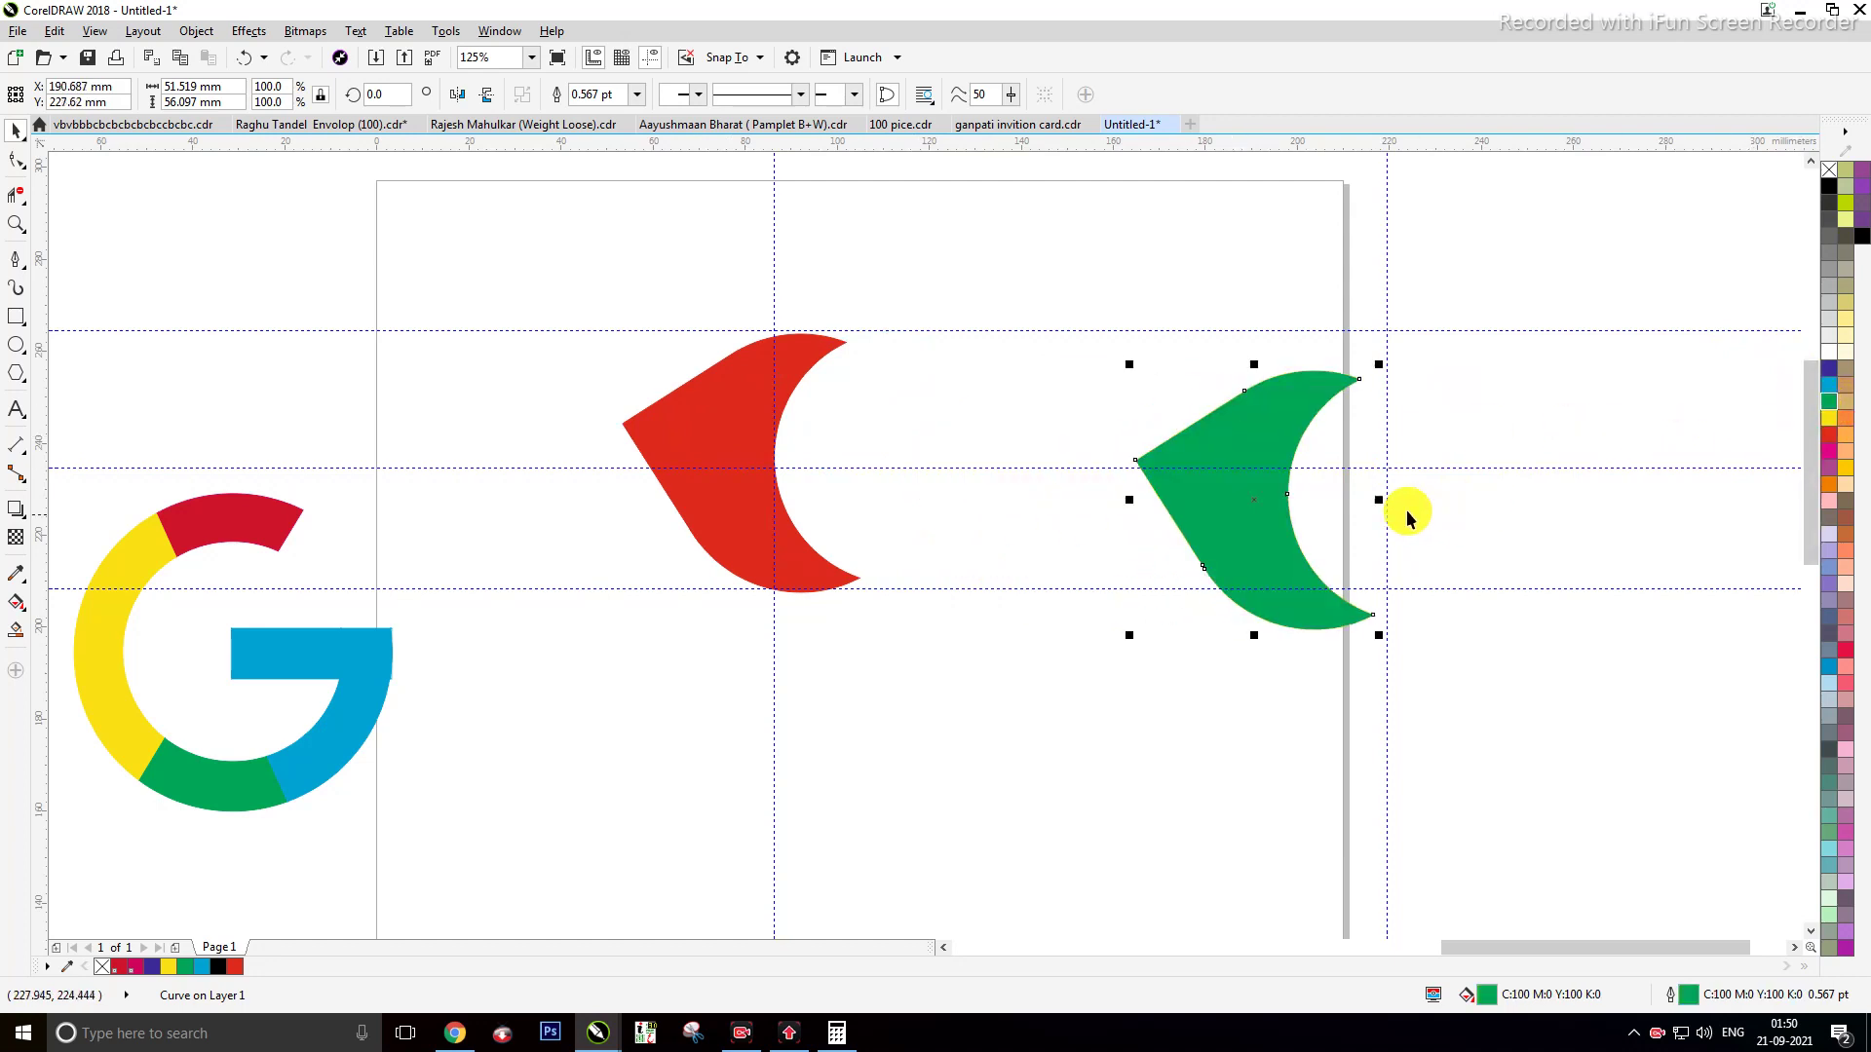
Step: Bring the green shape closer to the red one and place a yellow copy of it below them
{"action": "left_click_drag", "start_coordinate": [1195, 505], "coordinate": [854, 704]}
{"action": "right_click", "coordinate": [1246, 458]}
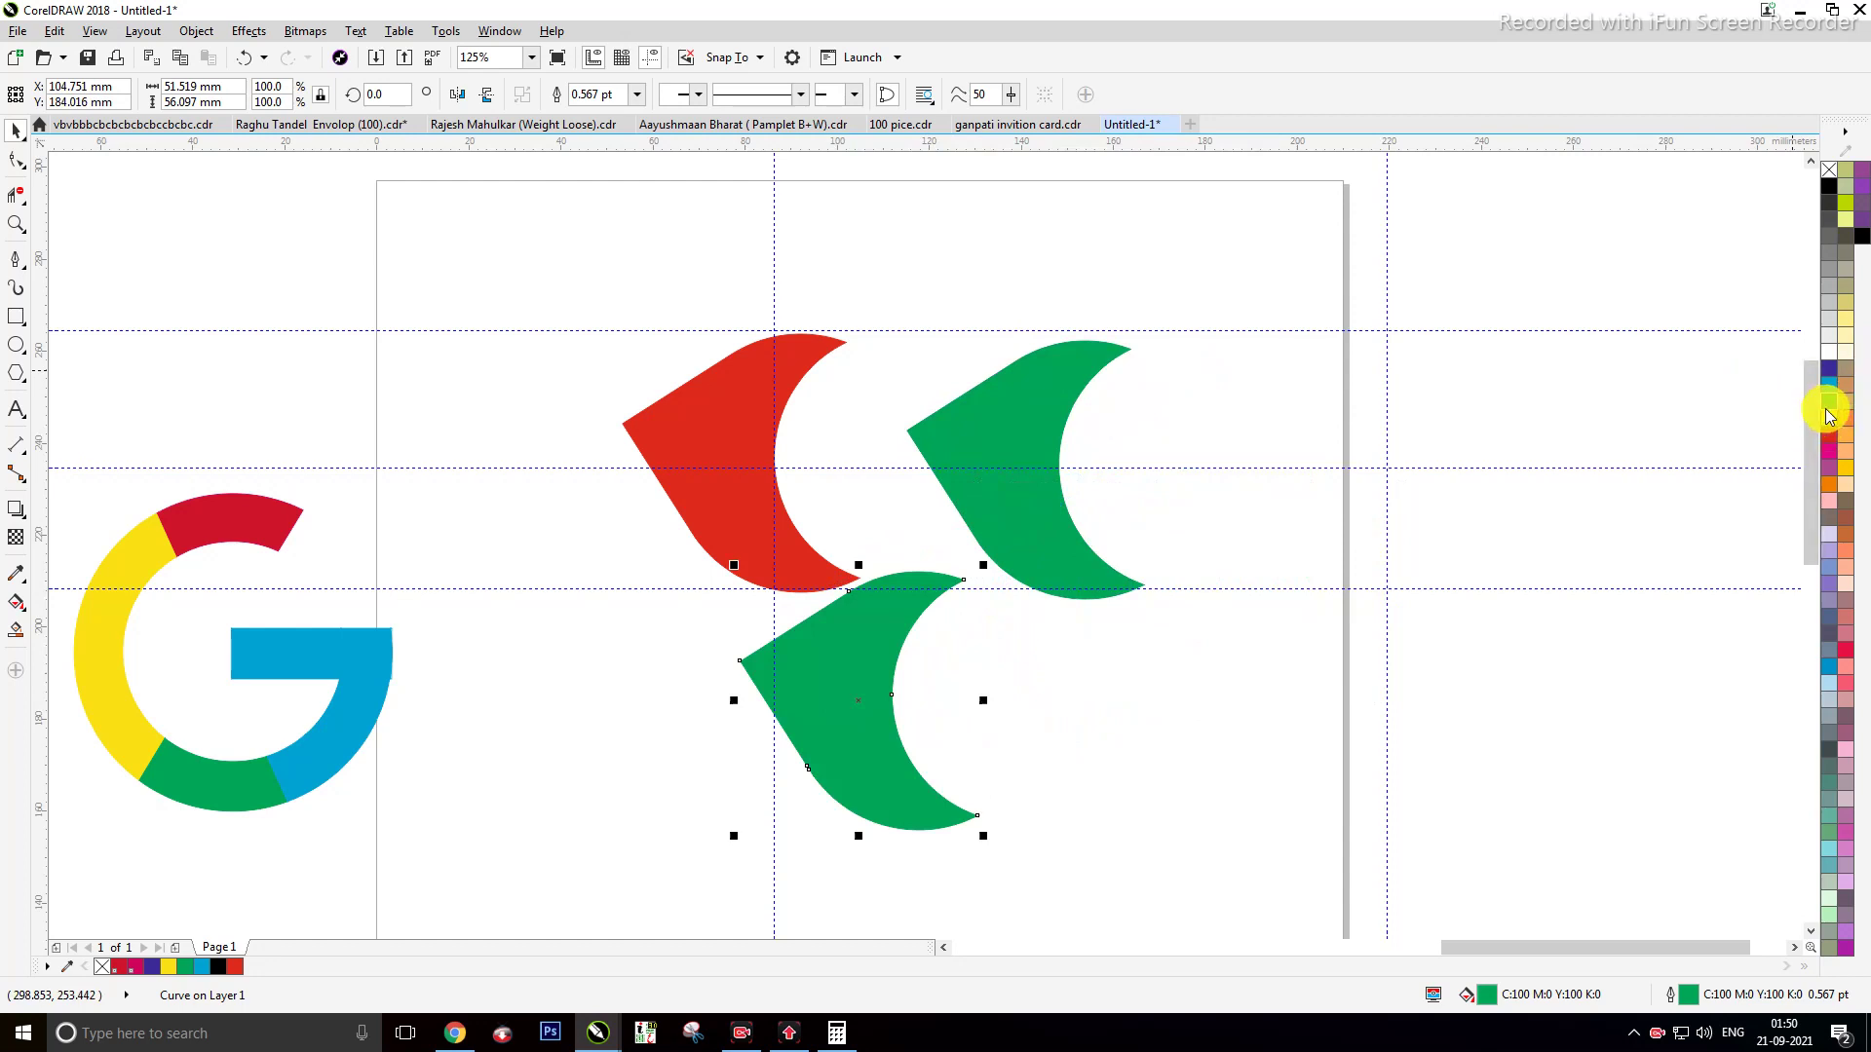
{"action": "left_click", "coordinate": [1829, 420]}
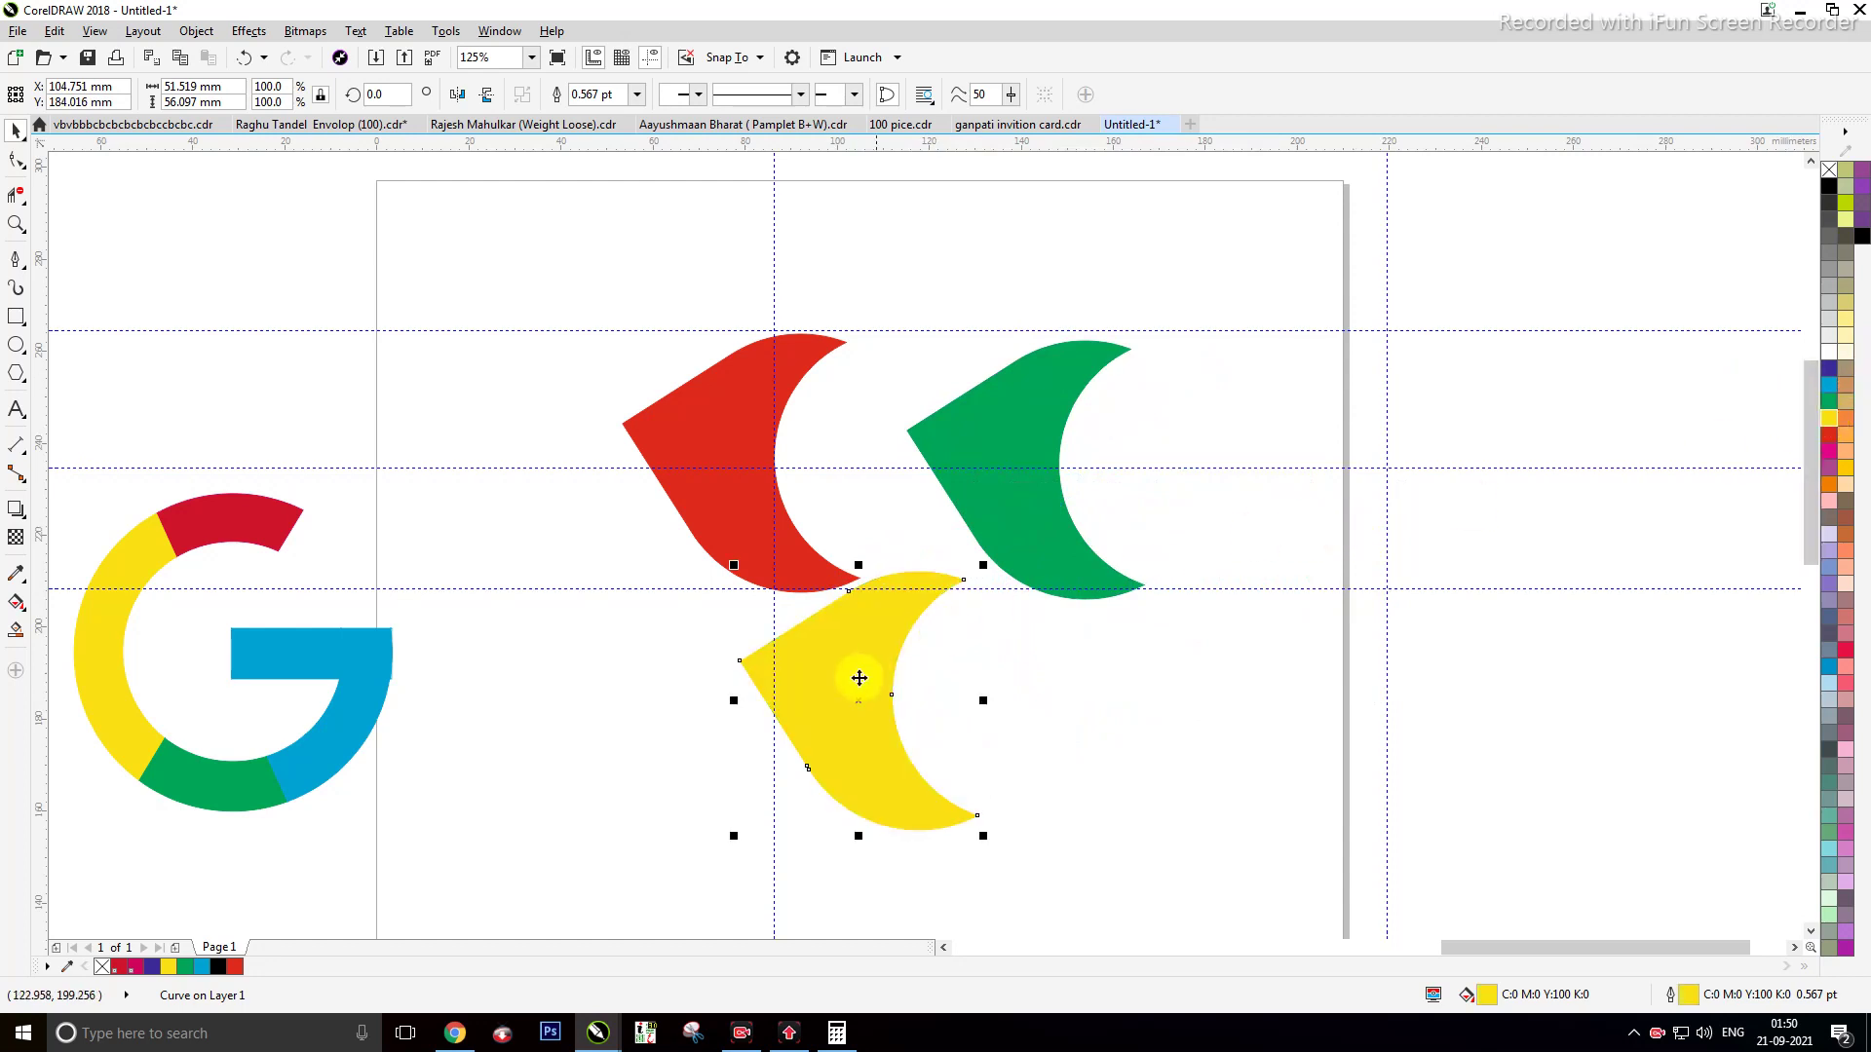
{"action": "left_click", "coordinate": [1015, 688]}
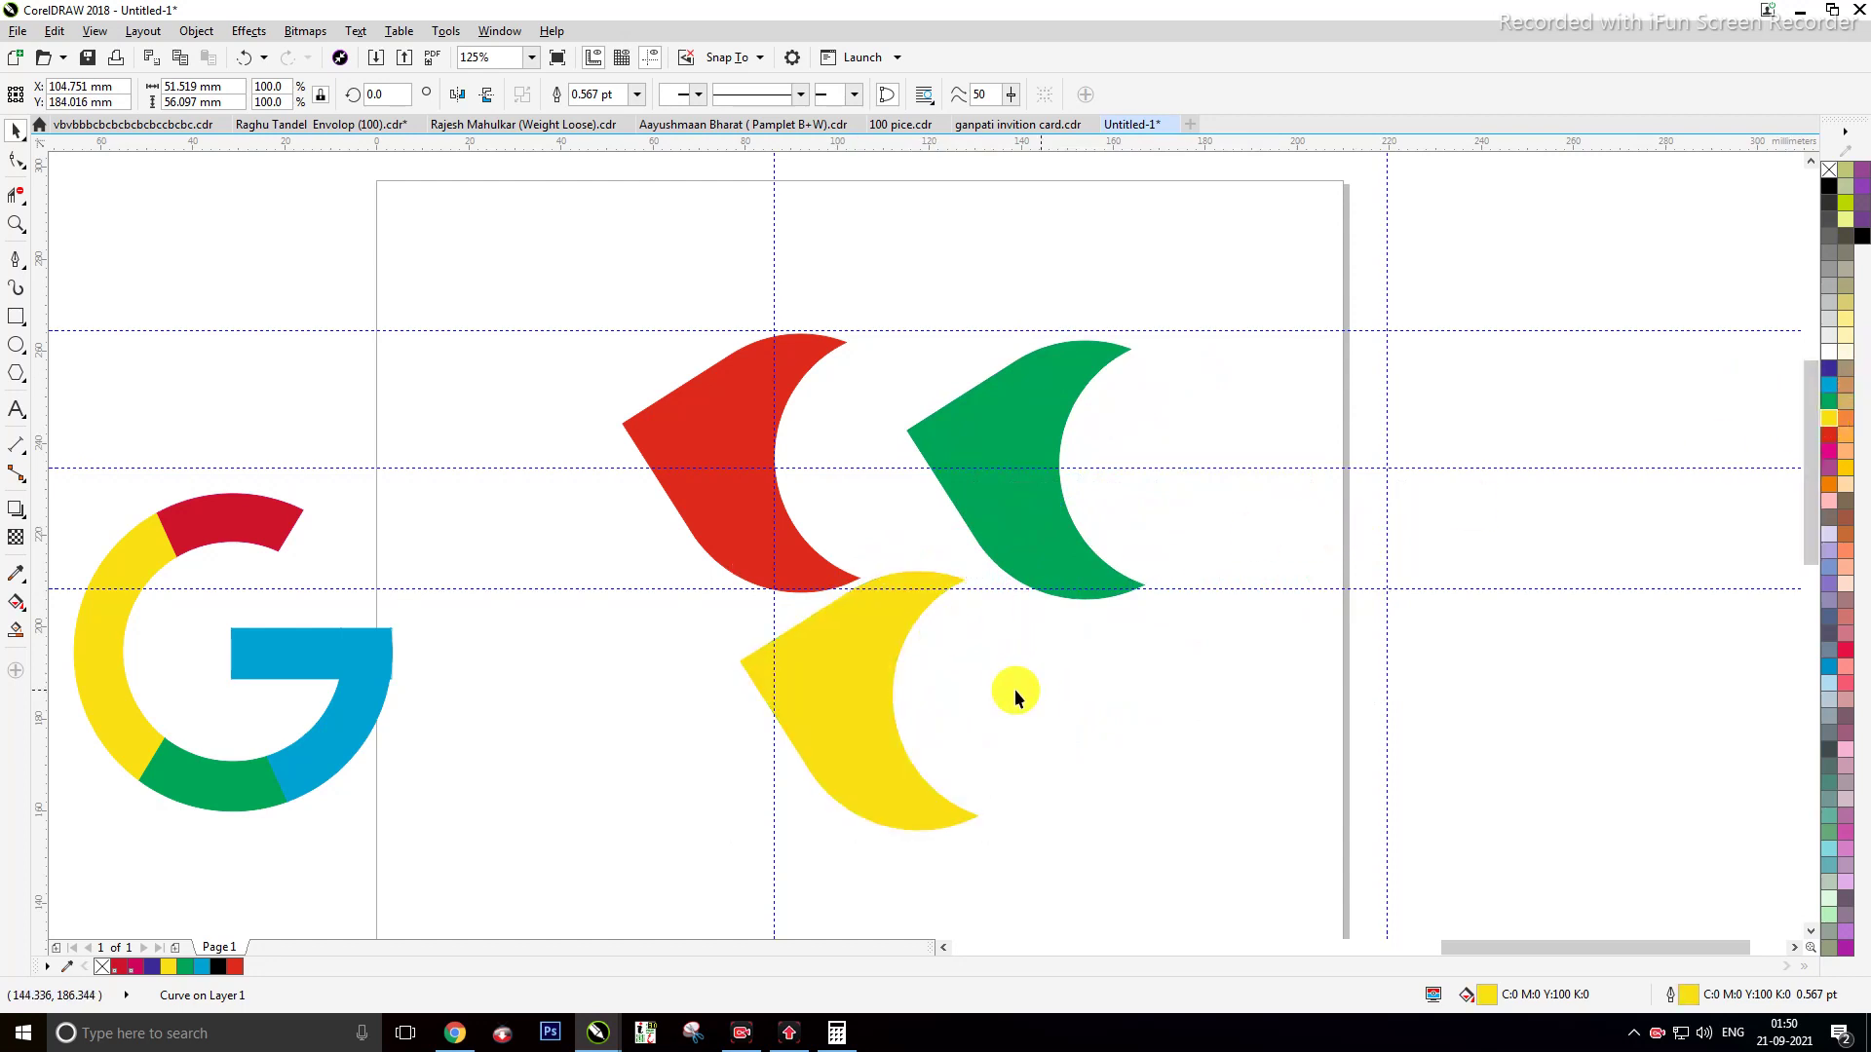
Step: Place a copy of the yellow shape to its right and colour it blue
{"action": "left_click_drag", "start_coordinate": [867, 682], "coordinate": [1241, 711]}
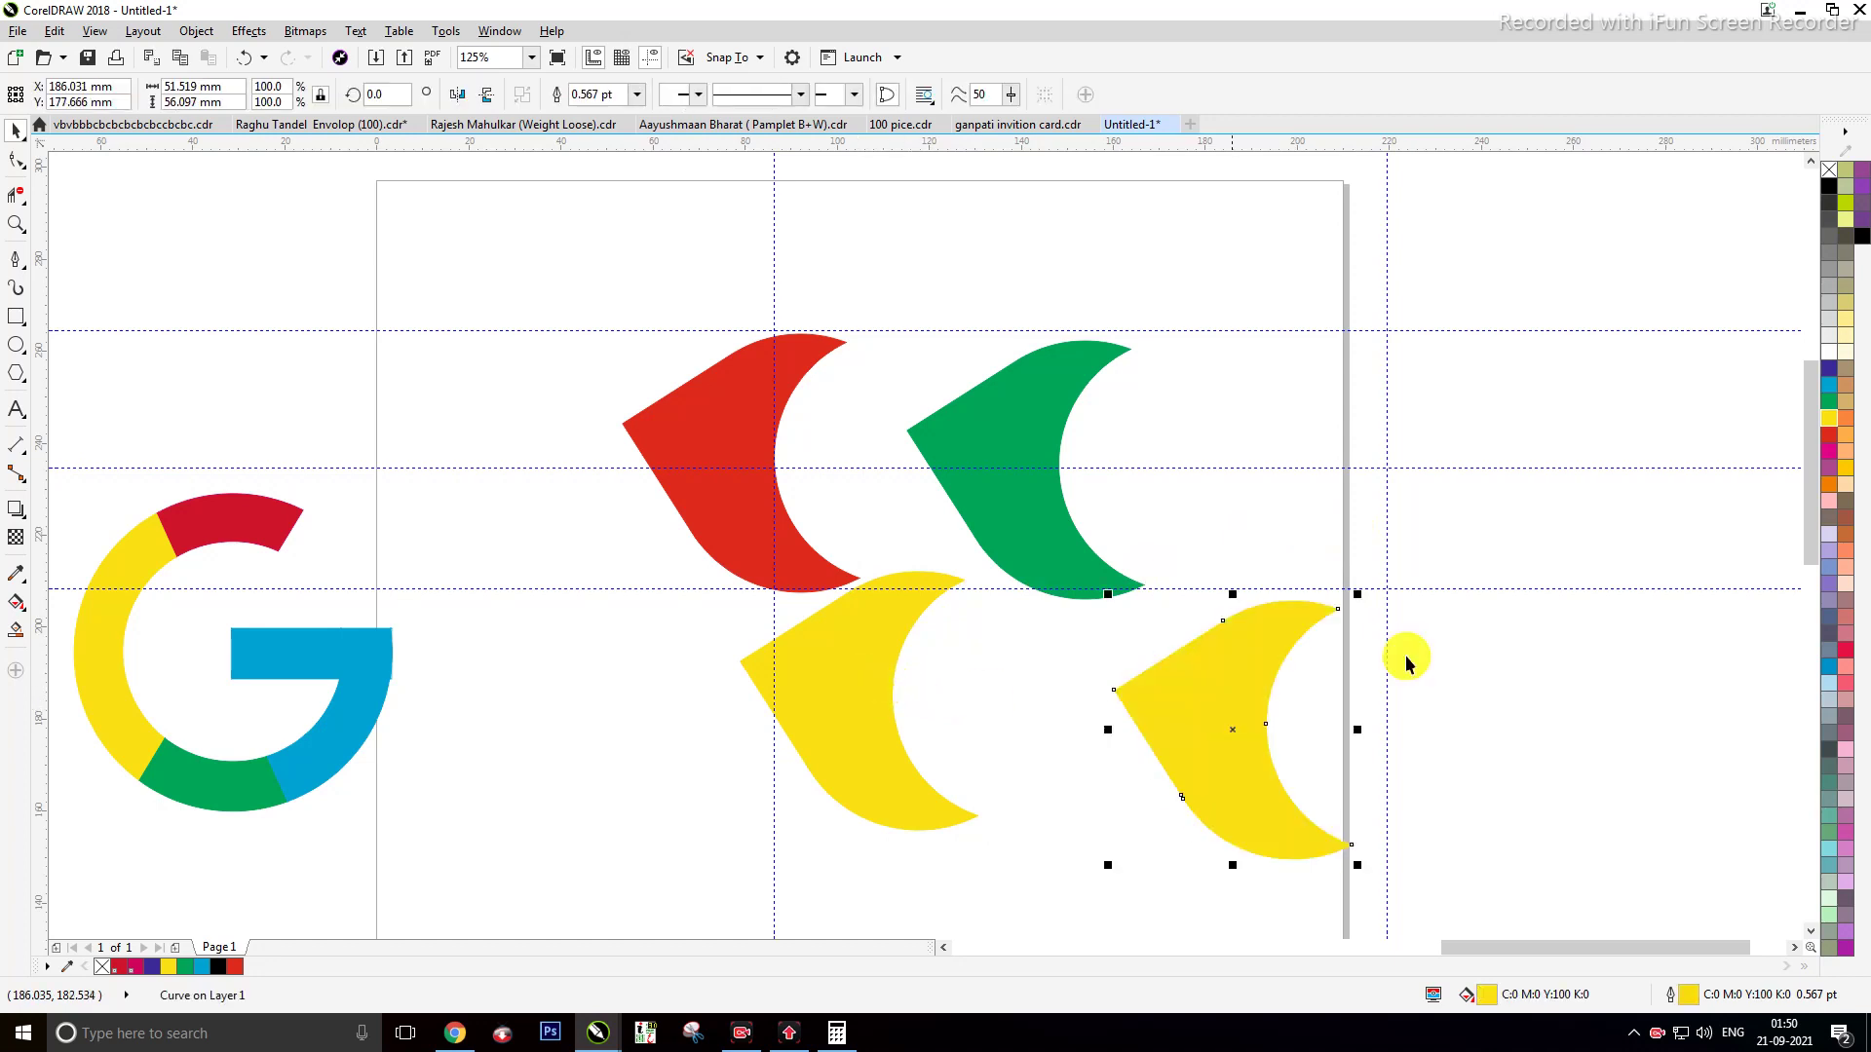
{"action": "left_click", "coordinate": [1829, 387]}
{"action": "left_click", "coordinate": [1395, 282]}
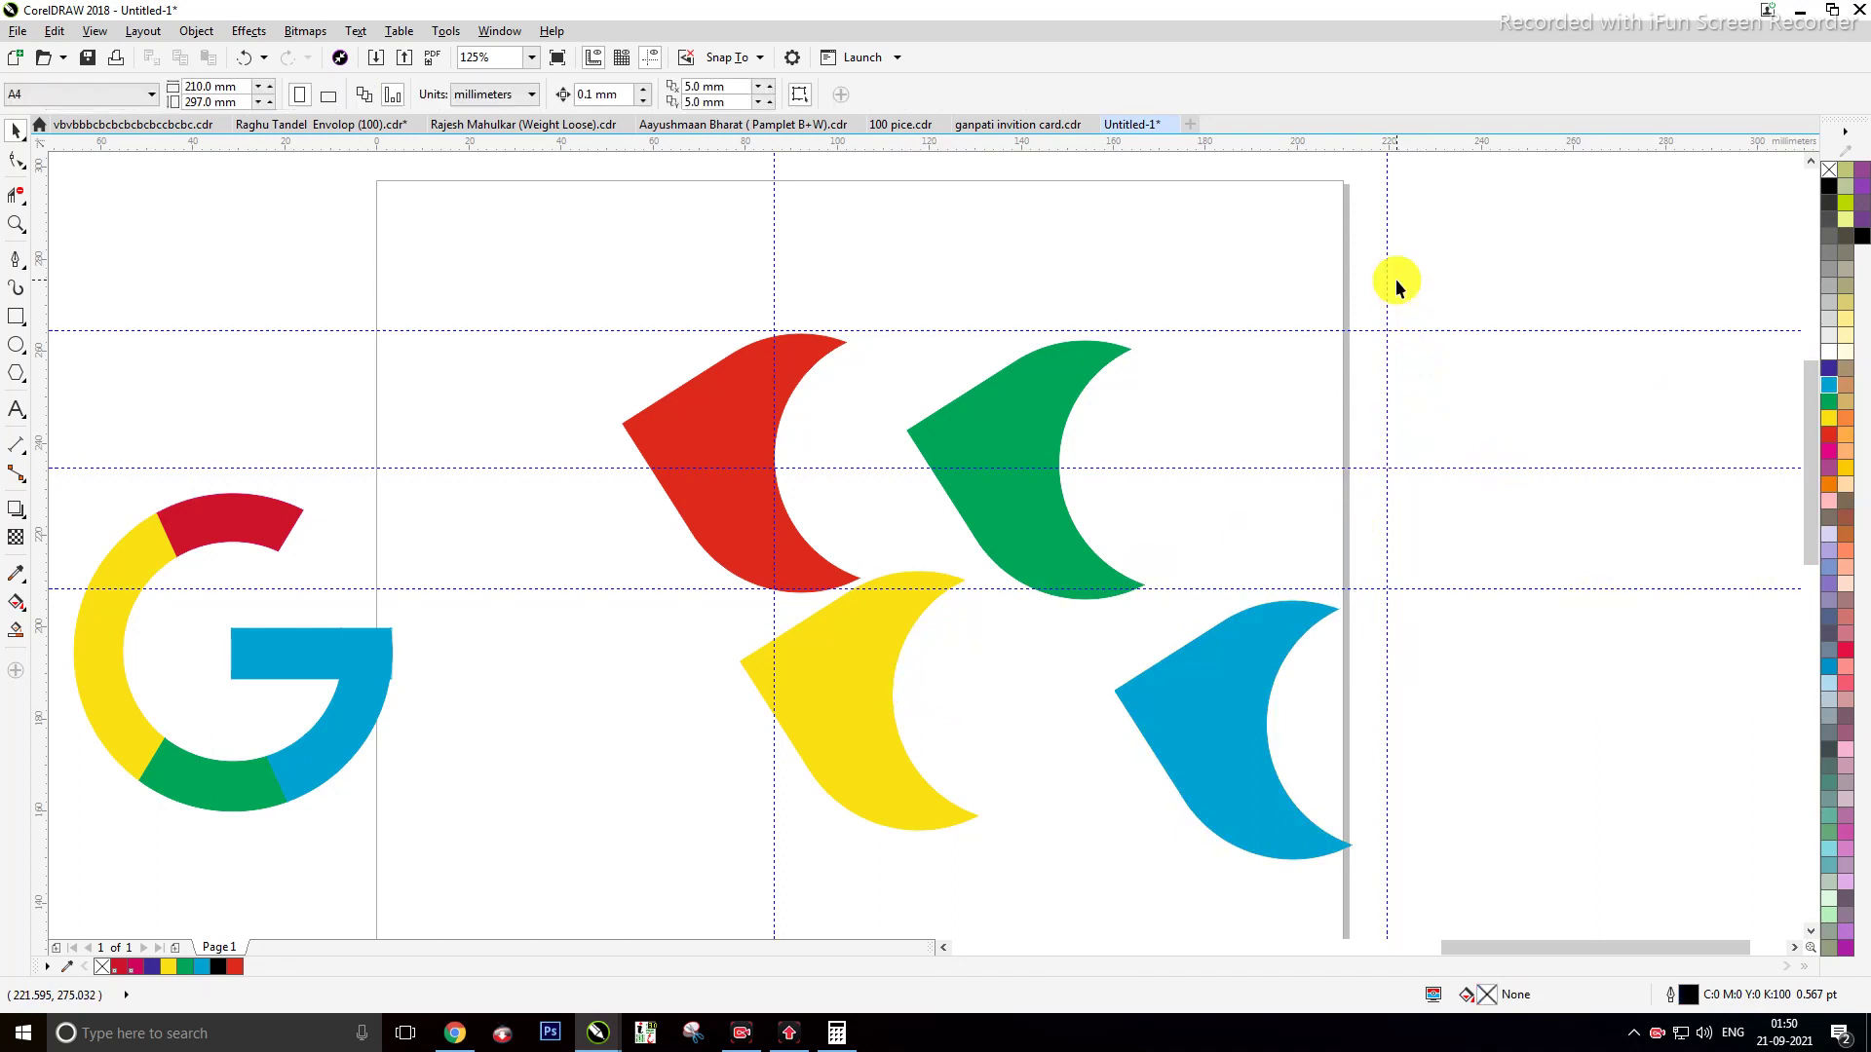
Step: Rotate the green shape to about 280 degrees so its corner points upward and its curve faces down
{"action": "left_click", "coordinate": [945, 450]}
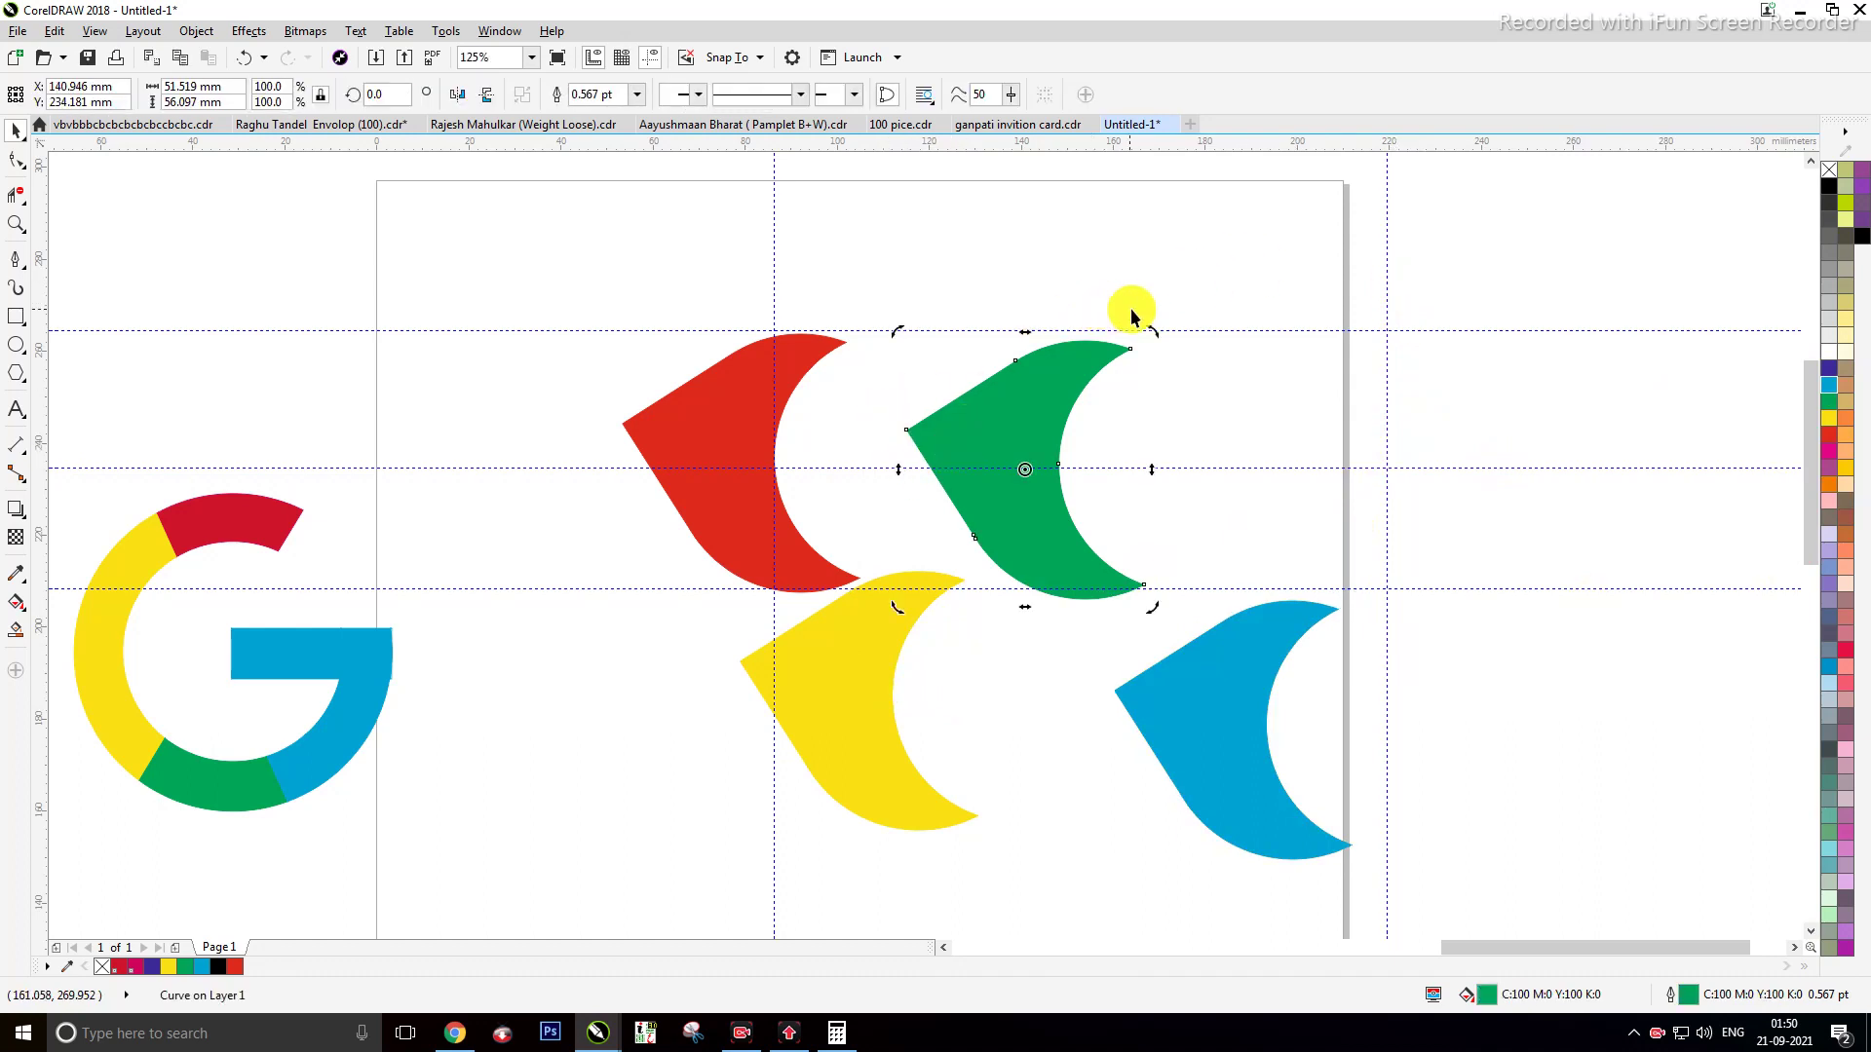
{"action": "left_click_drag", "start_coordinate": [1146, 319], "coordinate": [1251, 590]}
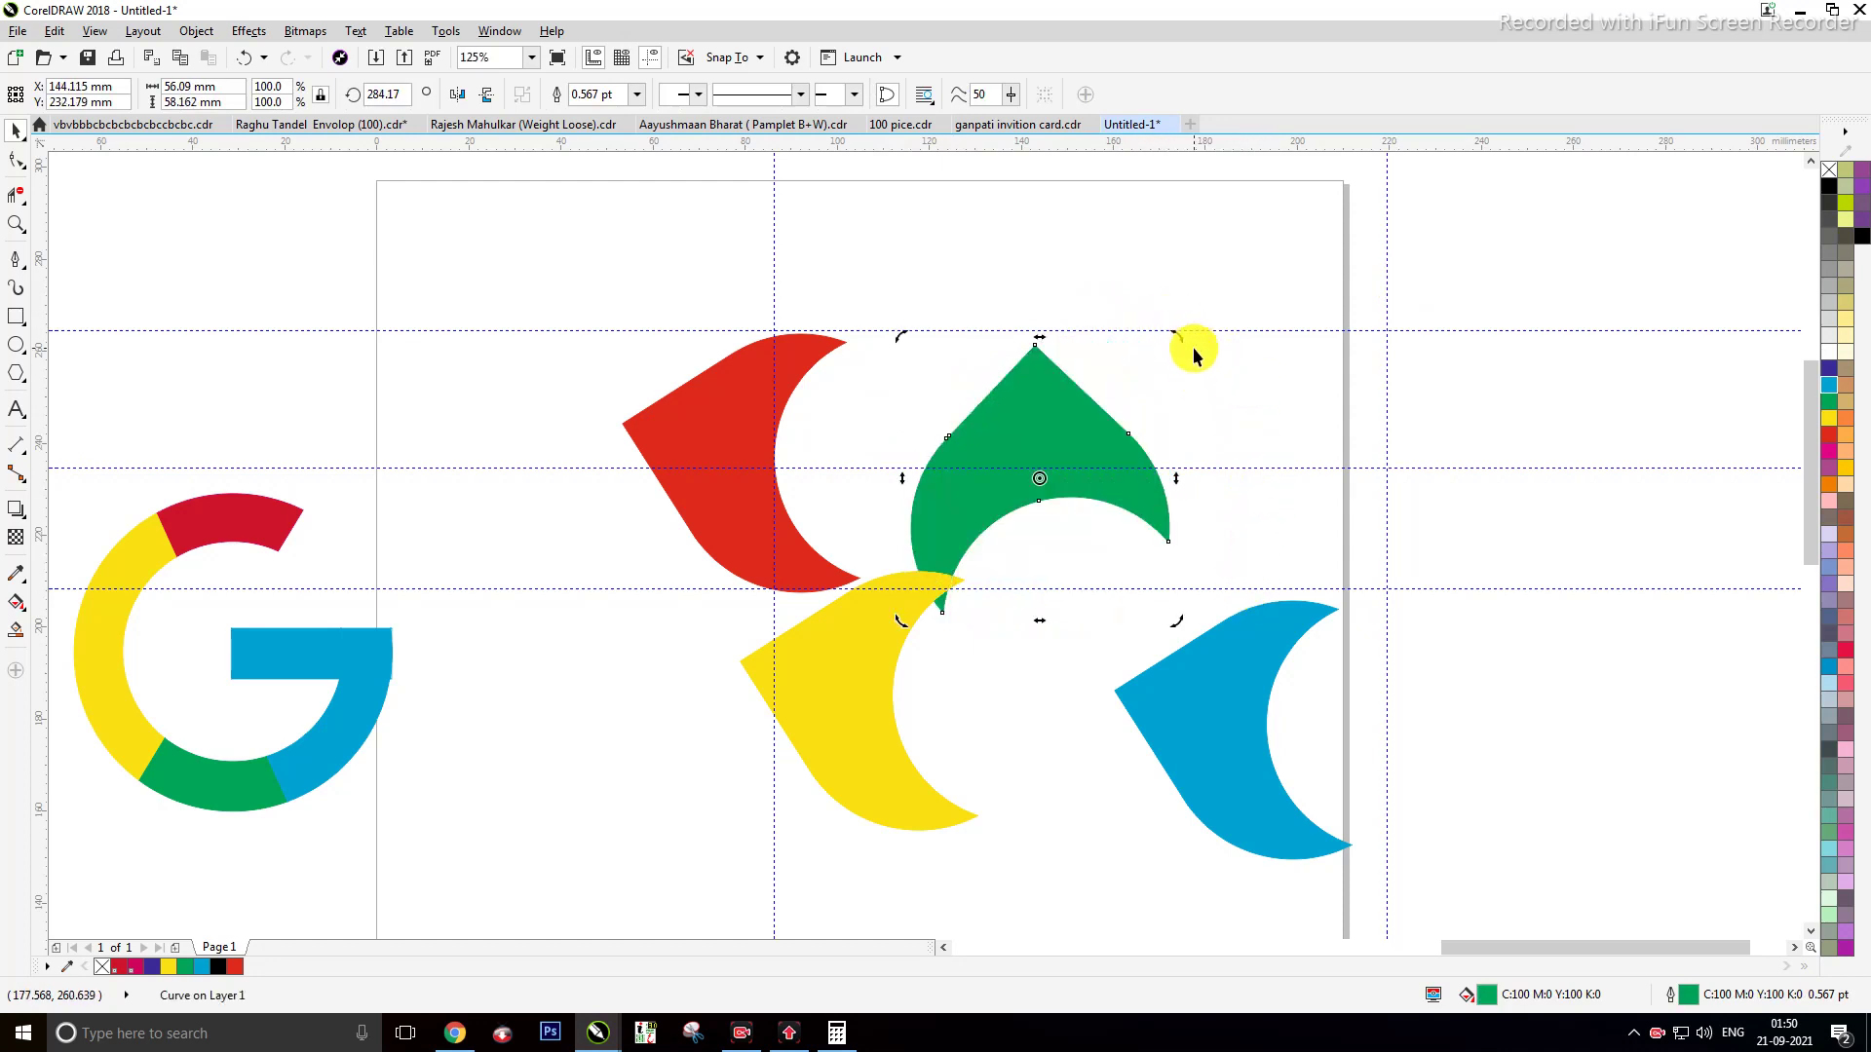
{"action": "left_click_drag", "start_coordinate": [1182, 333], "coordinate": [1212, 365]}
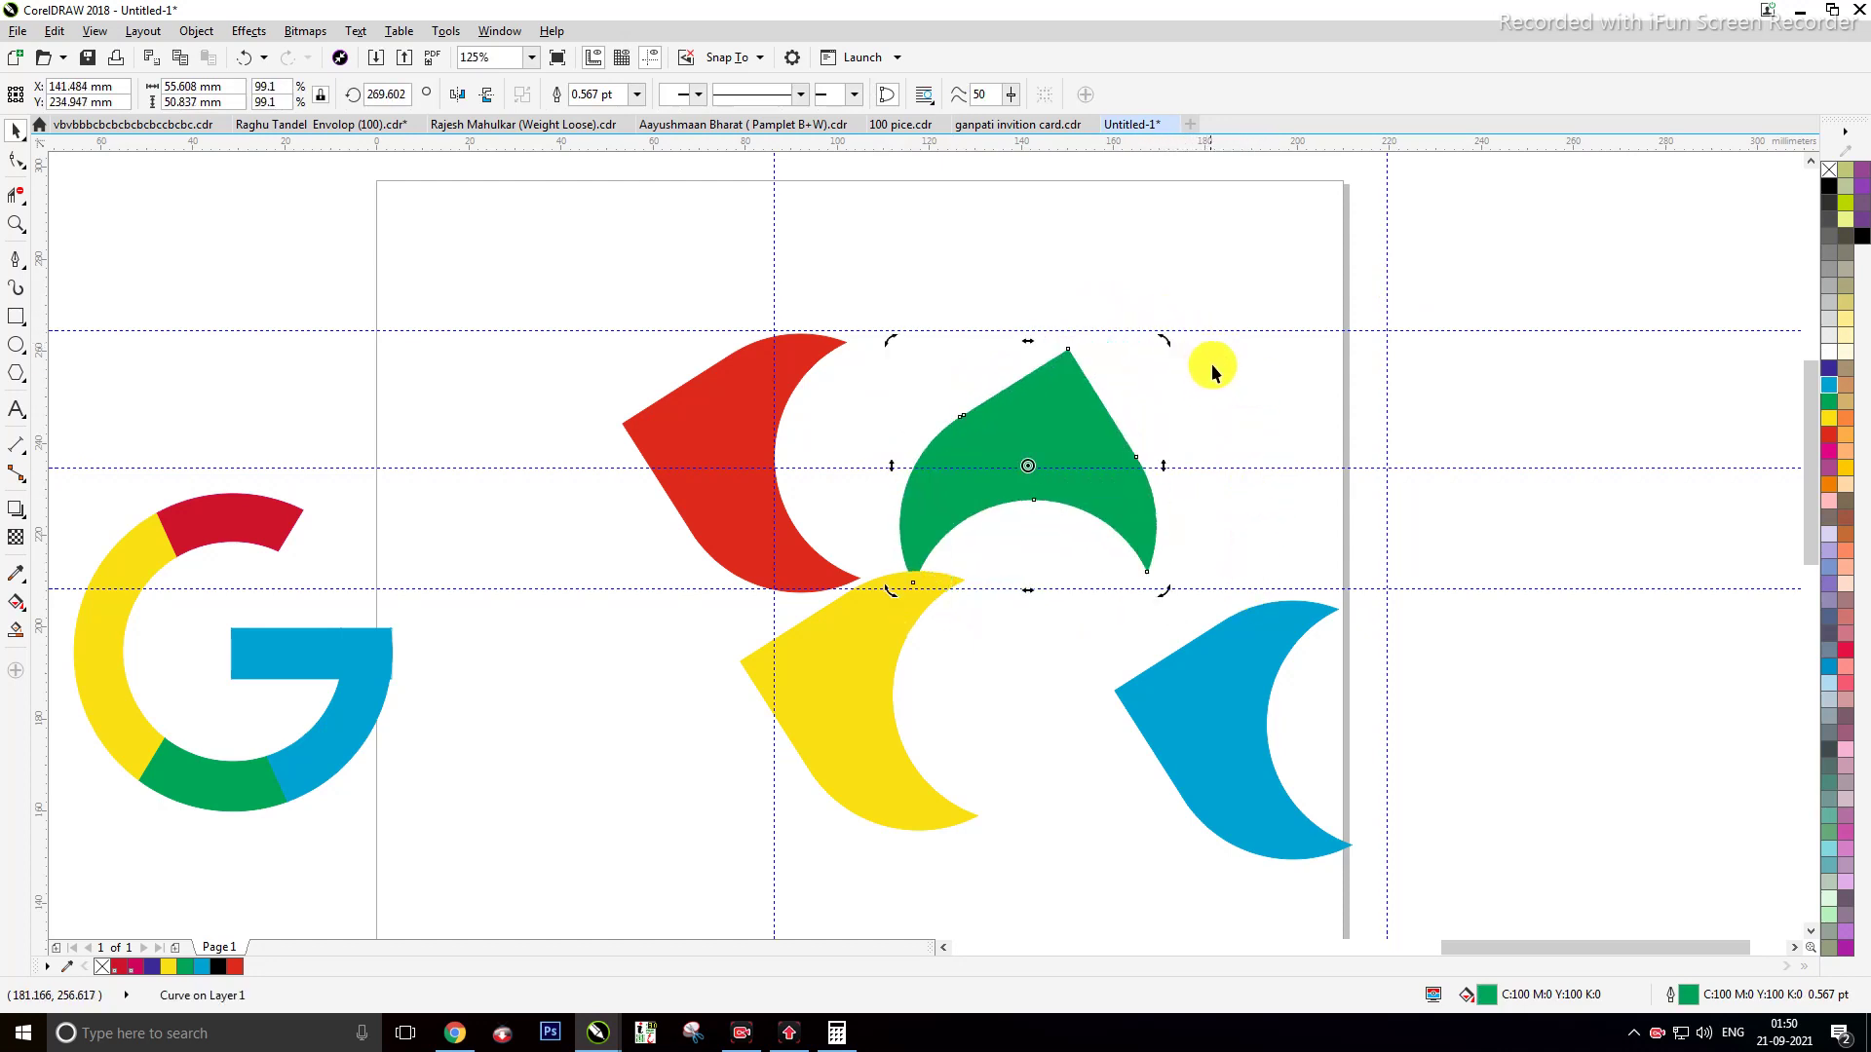
{"action": "left_click", "coordinate": [1210, 367]}
{"action": "left_click", "coordinate": [1089, 412]}
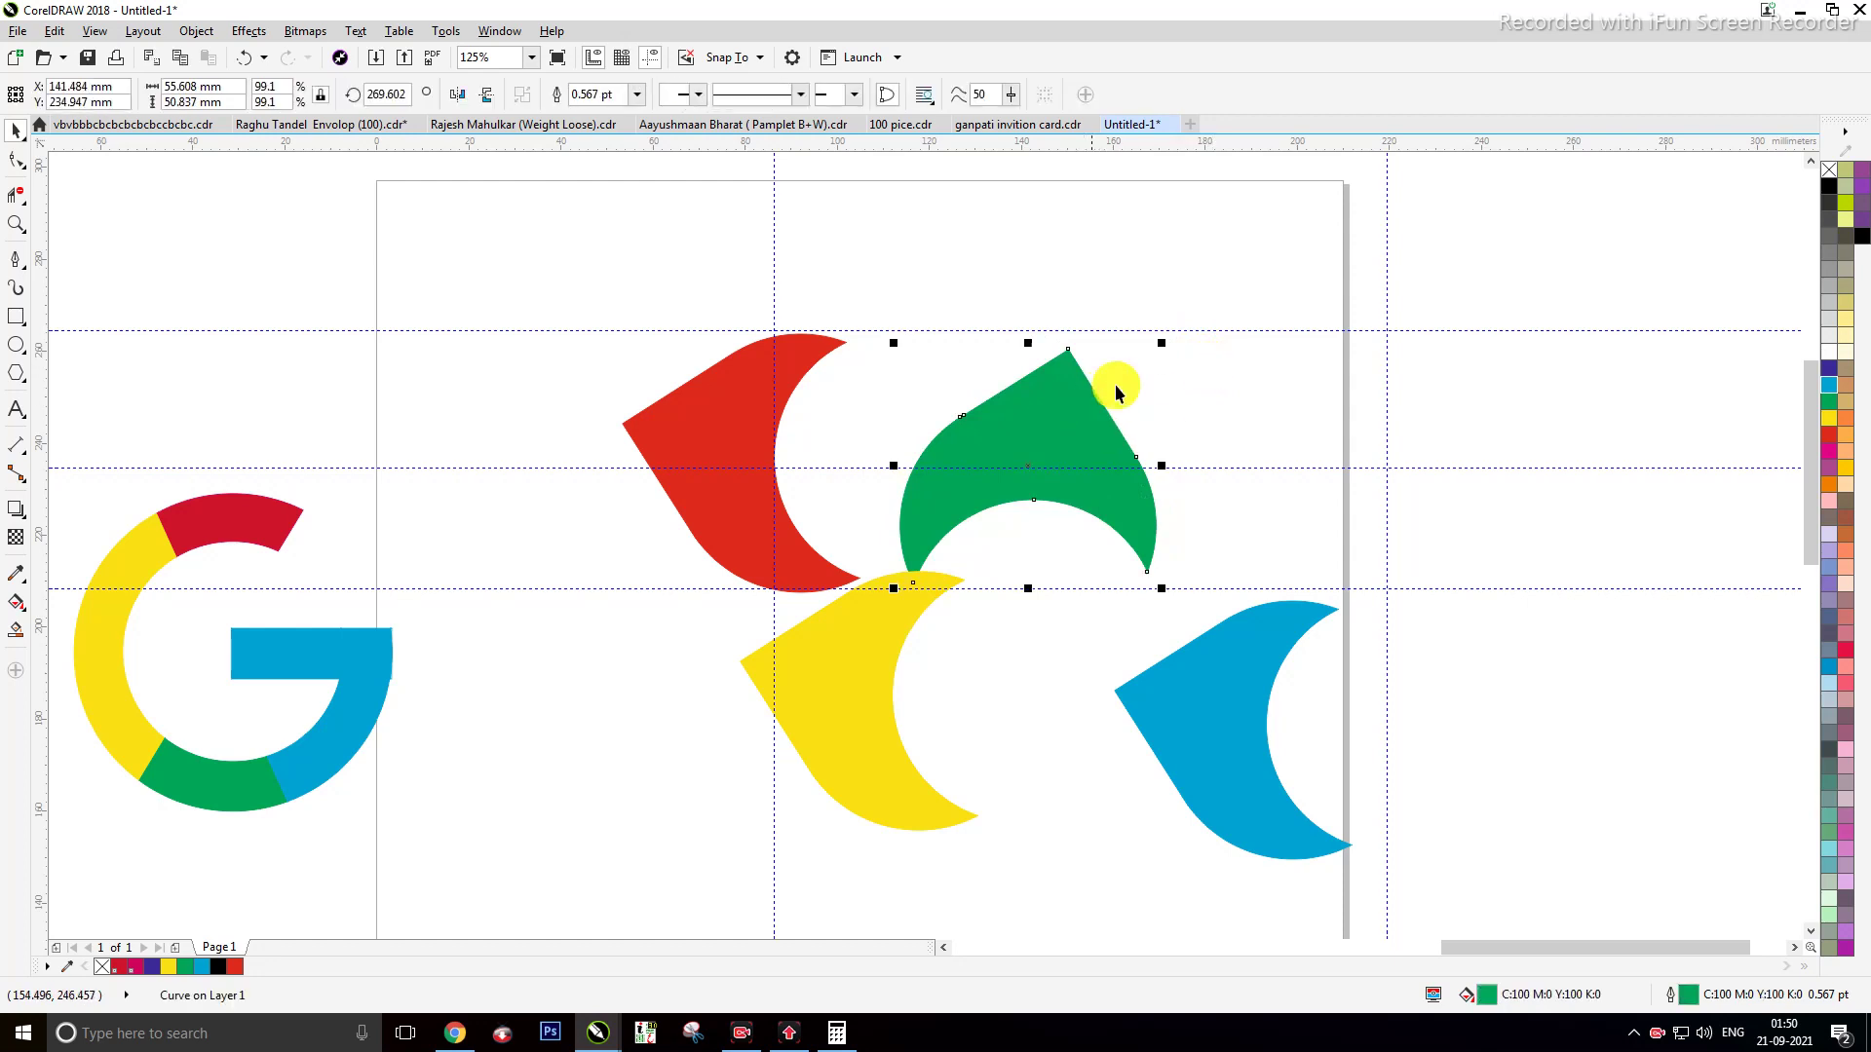
{"action": "left_click", "coordinate": [1062, 425]}
{"action": "mouse_move", "coordinate": [1165, 334]}
{"action": "left_mouse_down"}
{"action": "mouse_move", "coordinate": [1140, 305]}
{"action": "mouse_move", "coordinate": [1182, 347]}
{"action": "left_mouse_up"}
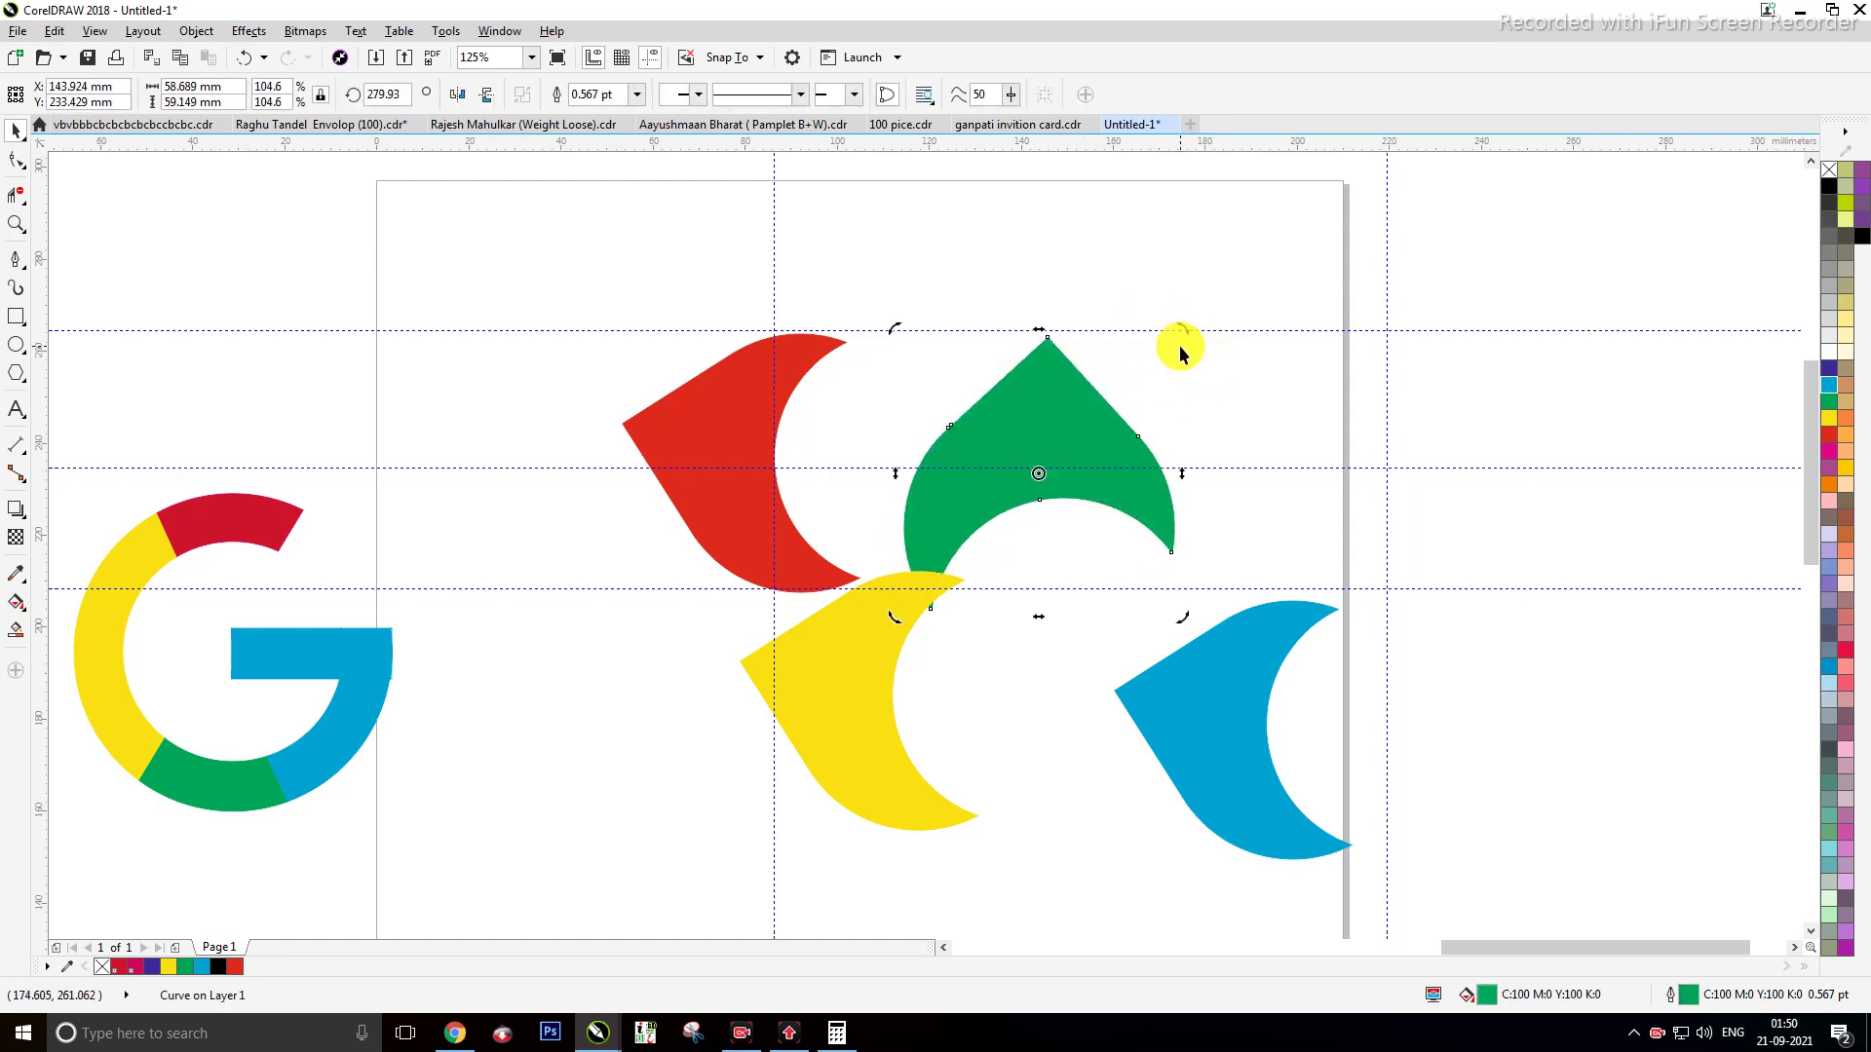
Step: Move the green shape onto the red shape's upper right part and adjust its rotation to about 273 degrees
{"action": "left_click_drag", "start_coordinate": [1077, 422], "coordinate": [952, 334]}
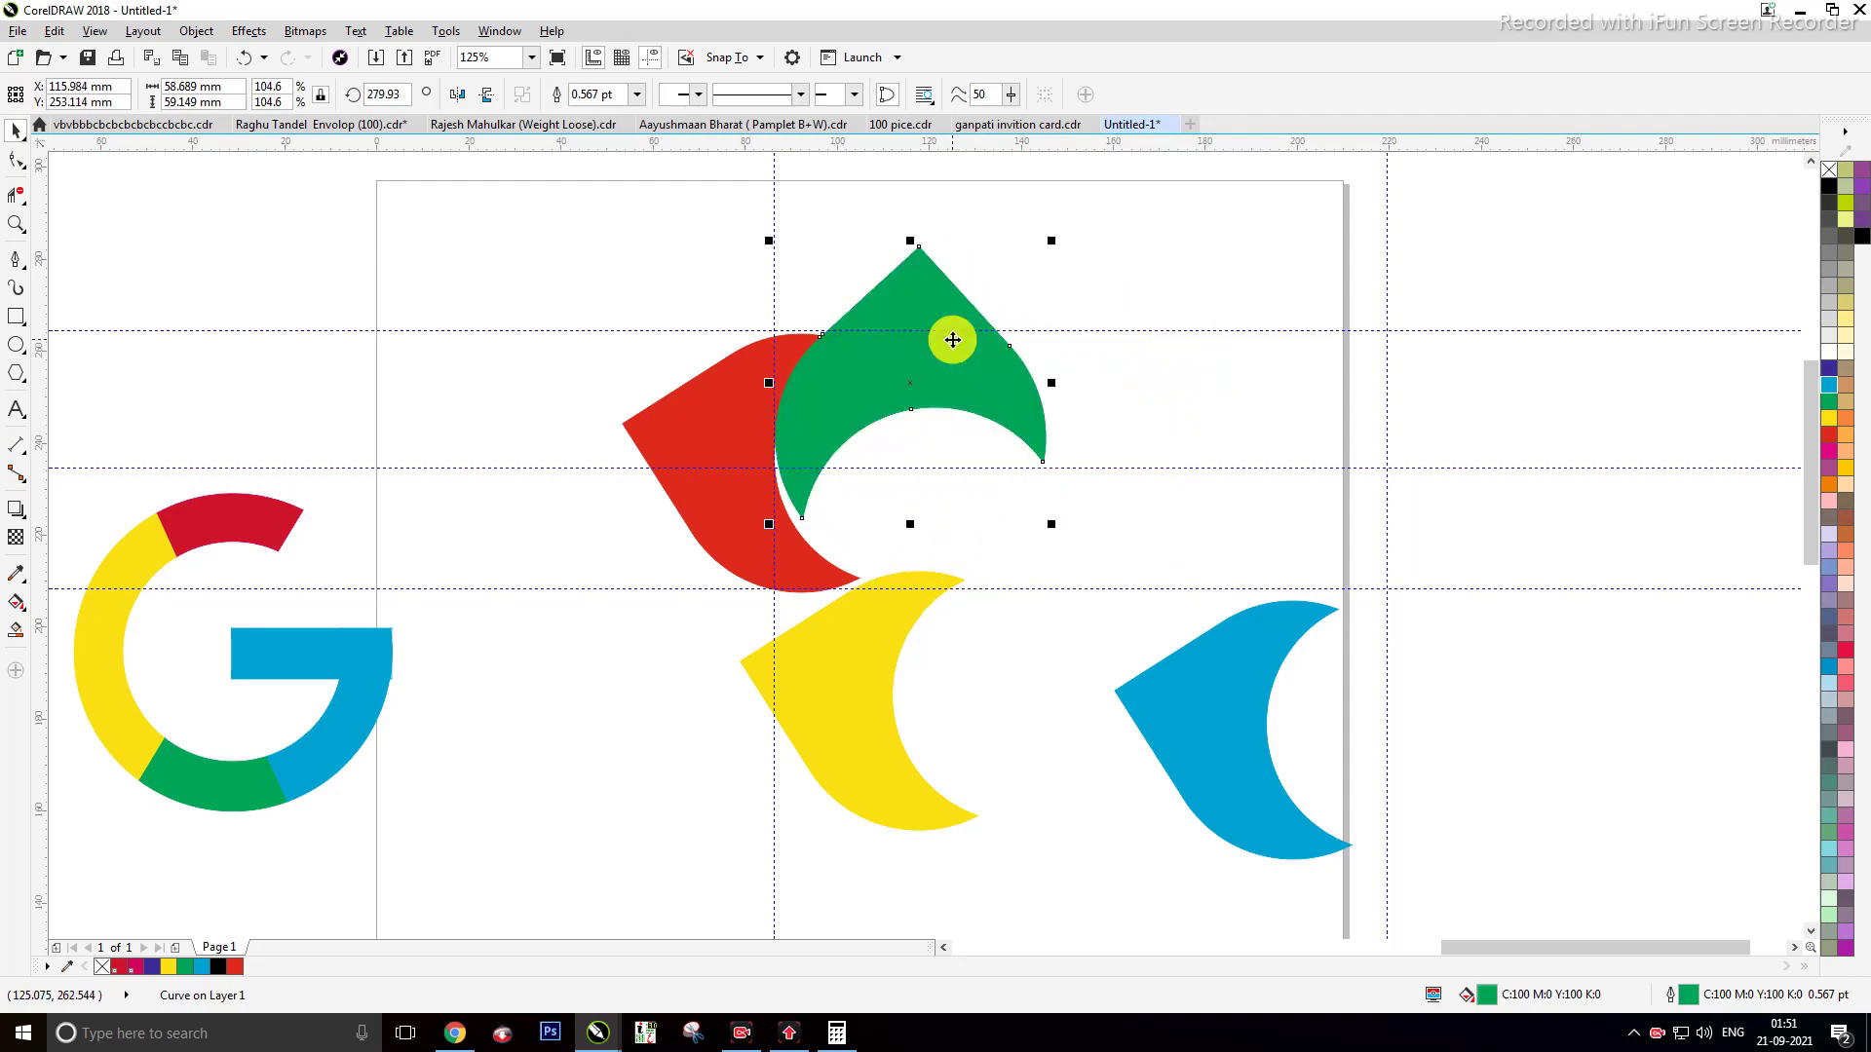
{"action": "left_click", "coordinate": [952, 337]}
{"action": "left_click_drag", "start_coordinate": [1062, 234], "coordinate": [1091, 261]}
{"action": "left_click", "coordinate": [972, 716]}
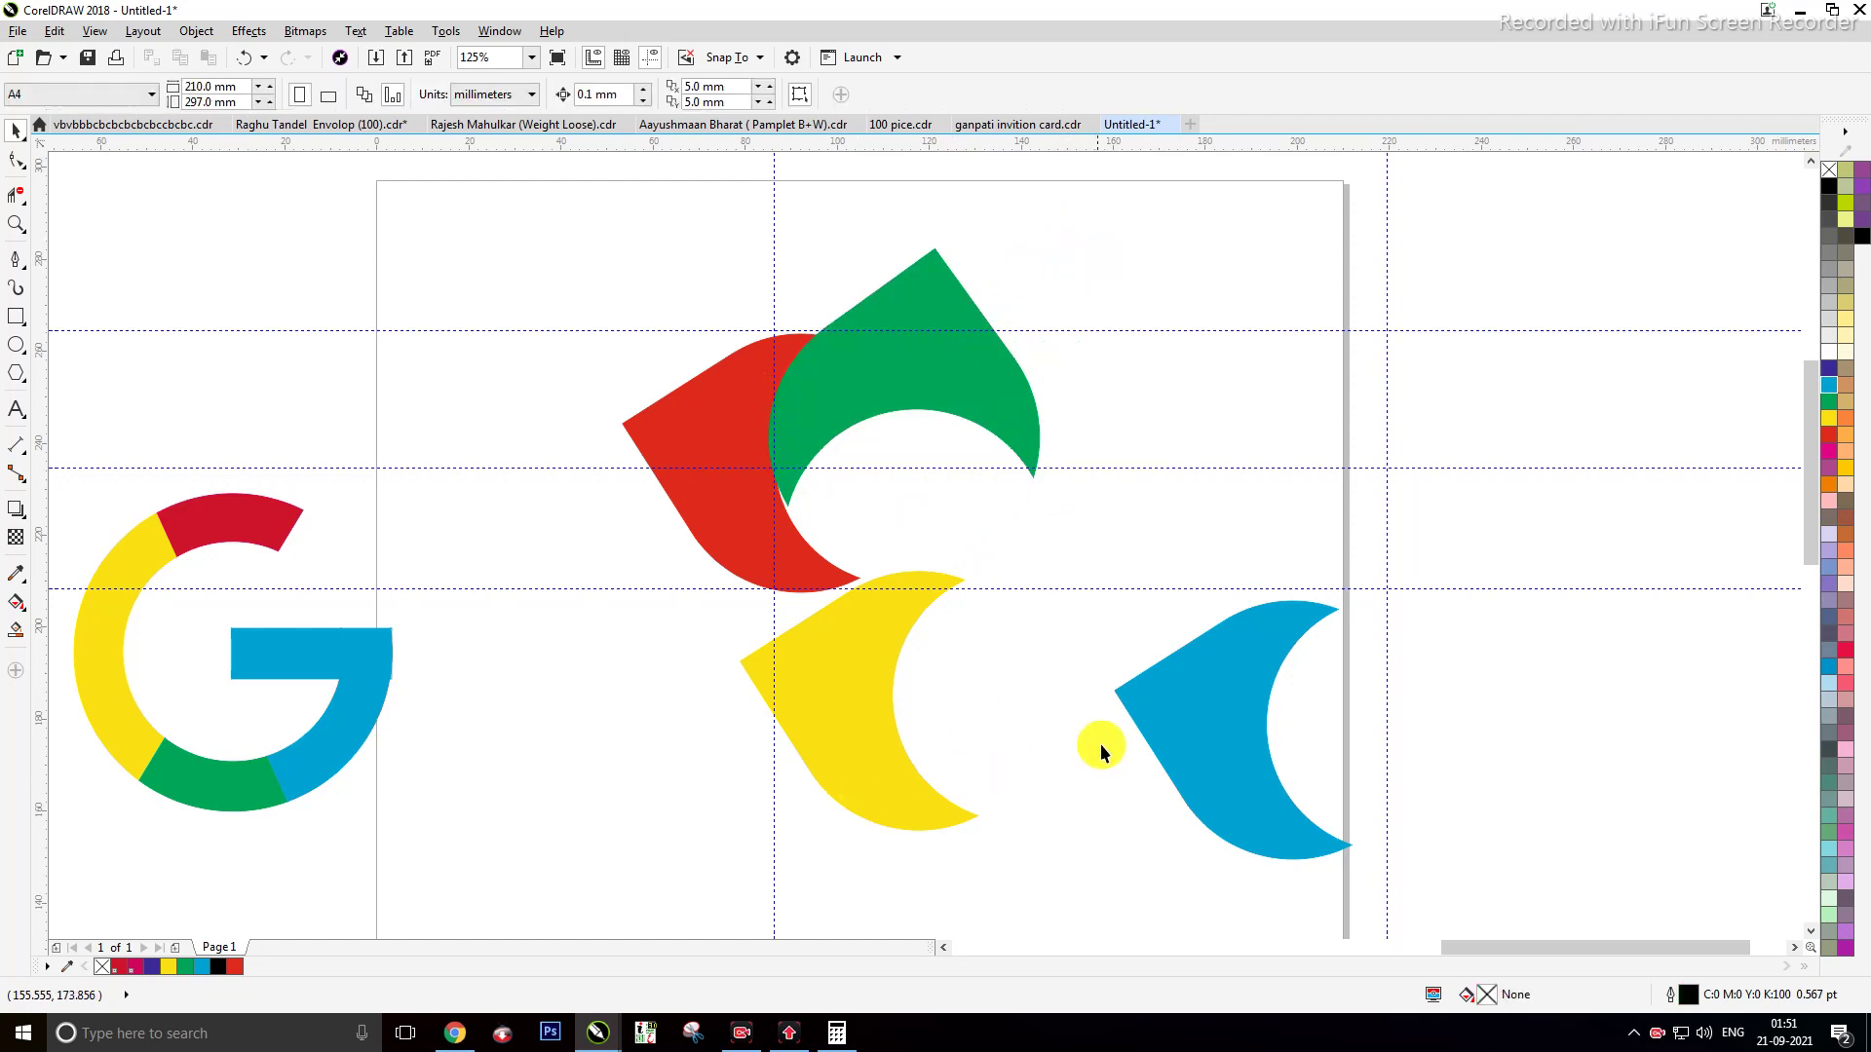
Step: Place a yellow copy slightly left of the original, and rotate the blue shape to about 160 degrees inside the green shape's curve
{"action": "left_click_drag", "start_coordinate": [791, 716], "coordinate": [737, 727]}
{"action": "left_click_drag", "start_coordinate": [1222, 726], "coordinate": [1000, 586]}
{"action": "left_click", "coordinate": [1000, 585]}
{"action": "left_click_drag", "start_coordinate": [1134, 724], "coordinate": [904, 332]}
{"action": "left_click", "coordinate": [1127, 397]}
{"action": "left_click_drag", "start_coordinate": [1120, 523], "coordinate": [980, 509]}
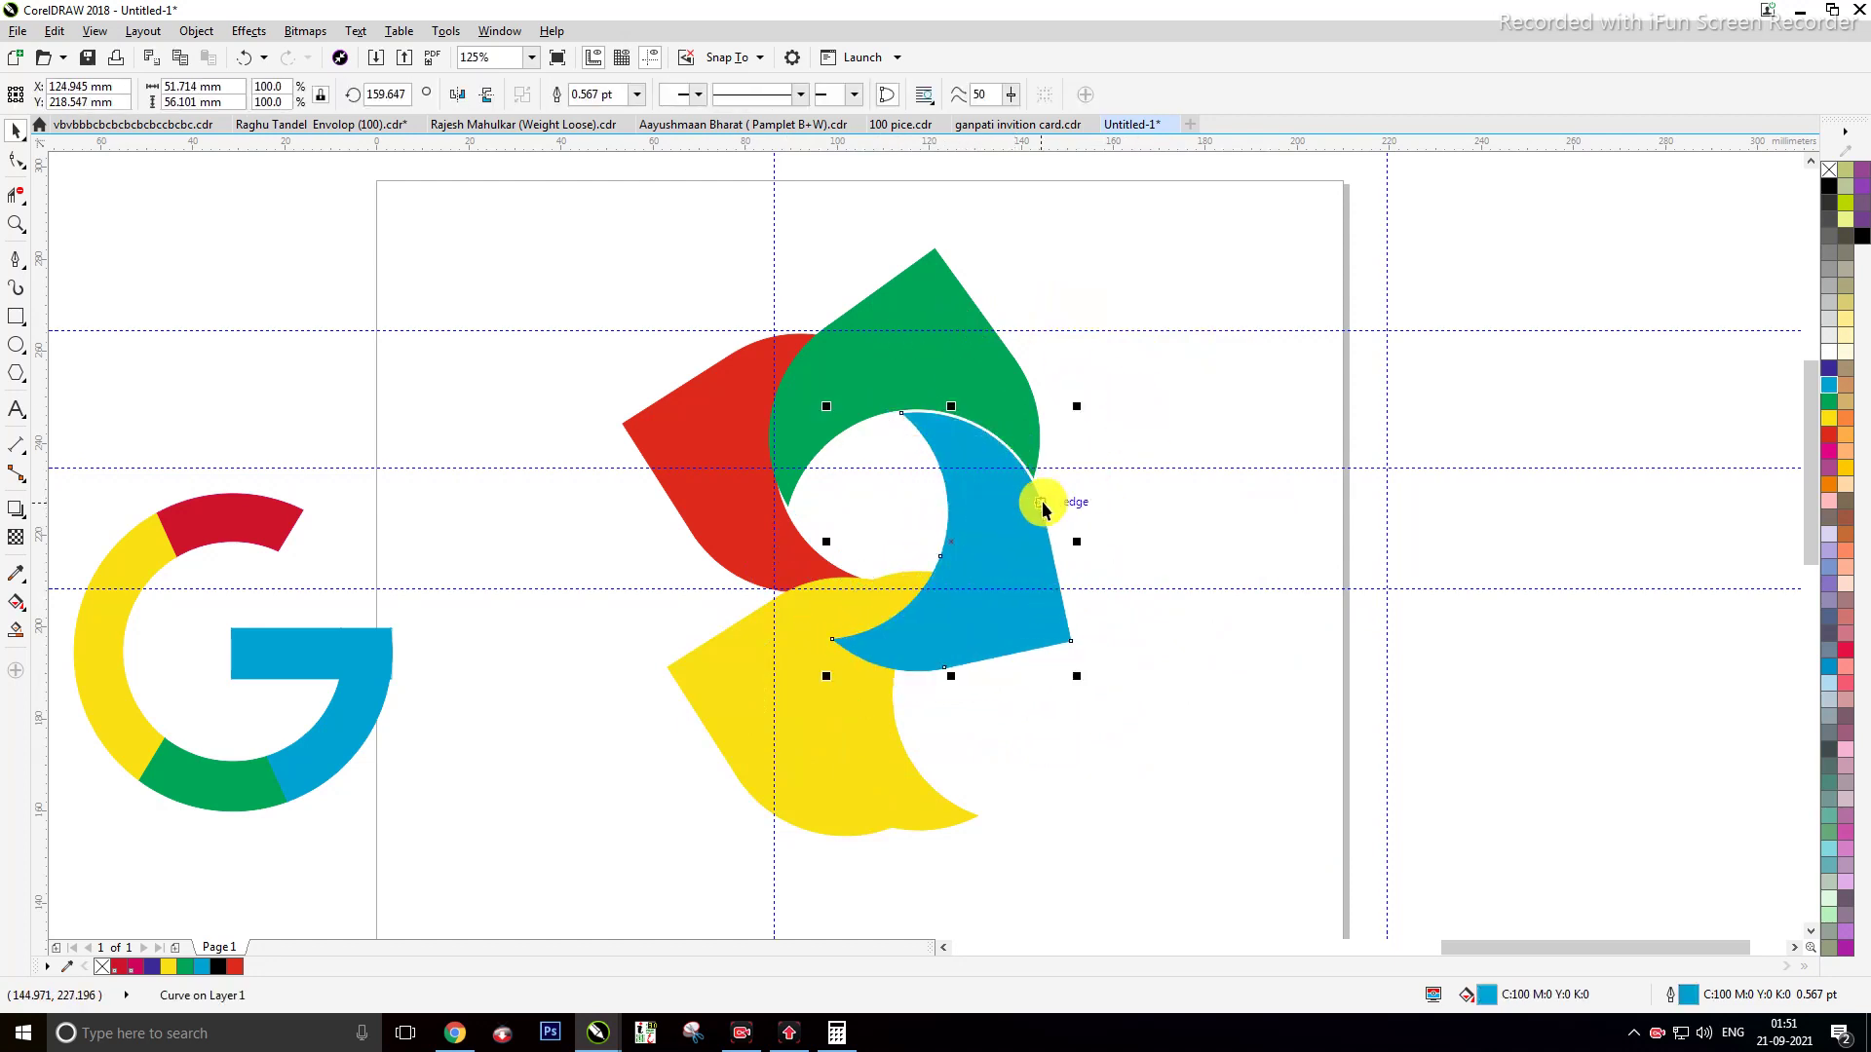
Step: Nudge the blue shape up about 2 mm so it overlaps the green shape's inner curve
{"action": "key", "text": "Up"}
{"action": "key", "text": "Up"}
{"action": "key", "text": "Up"}
{"action": "key", "text": "Up"}
{"action": "key", "text": "Up"}
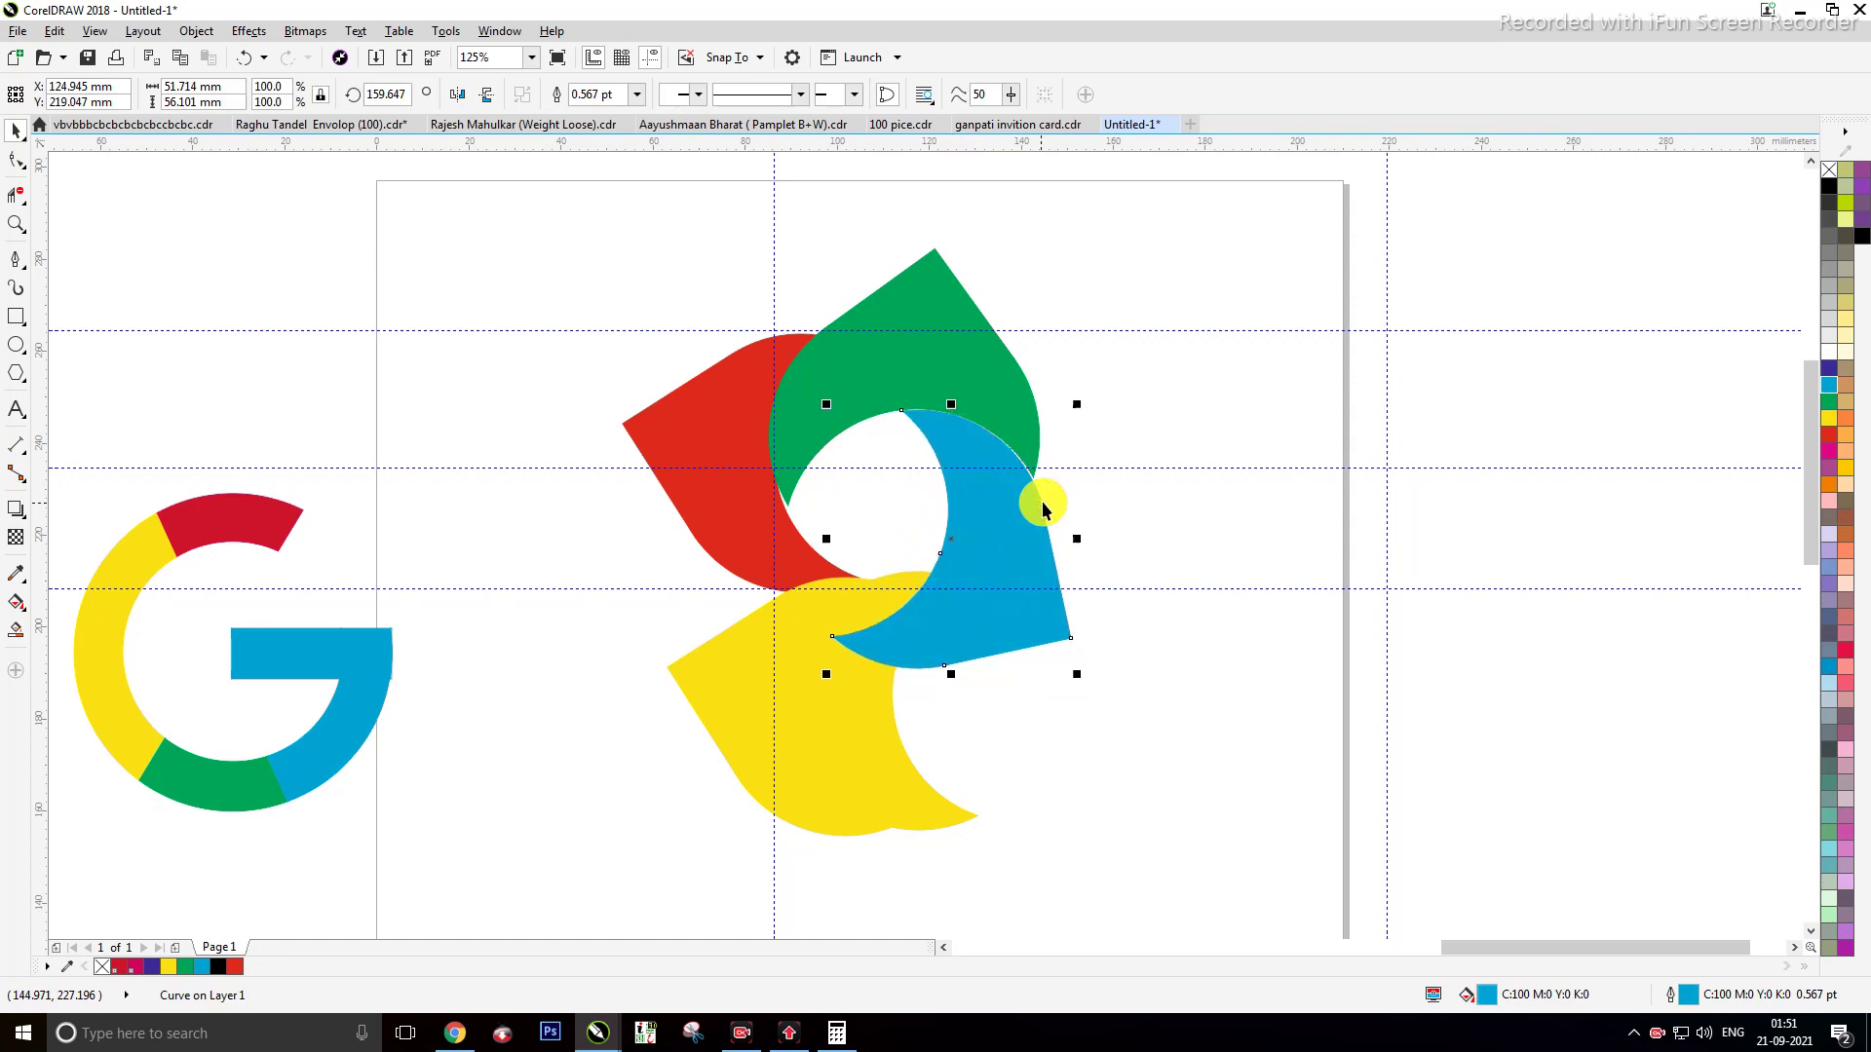
{"action": "key", "text": "Up"}
{"action": "key", "text": "Up"}
{"action": "key", "text": "Up"}
{"action": "key", "text": "Up"}
{"action": "key", "text": "Up"}
{"action": "key", "text": "Up"}
{"action": "key", "text": "Up"}
{"action": "key", "text": "Up"}
{"action": "left_click", "coordinate": [1131, 488]}
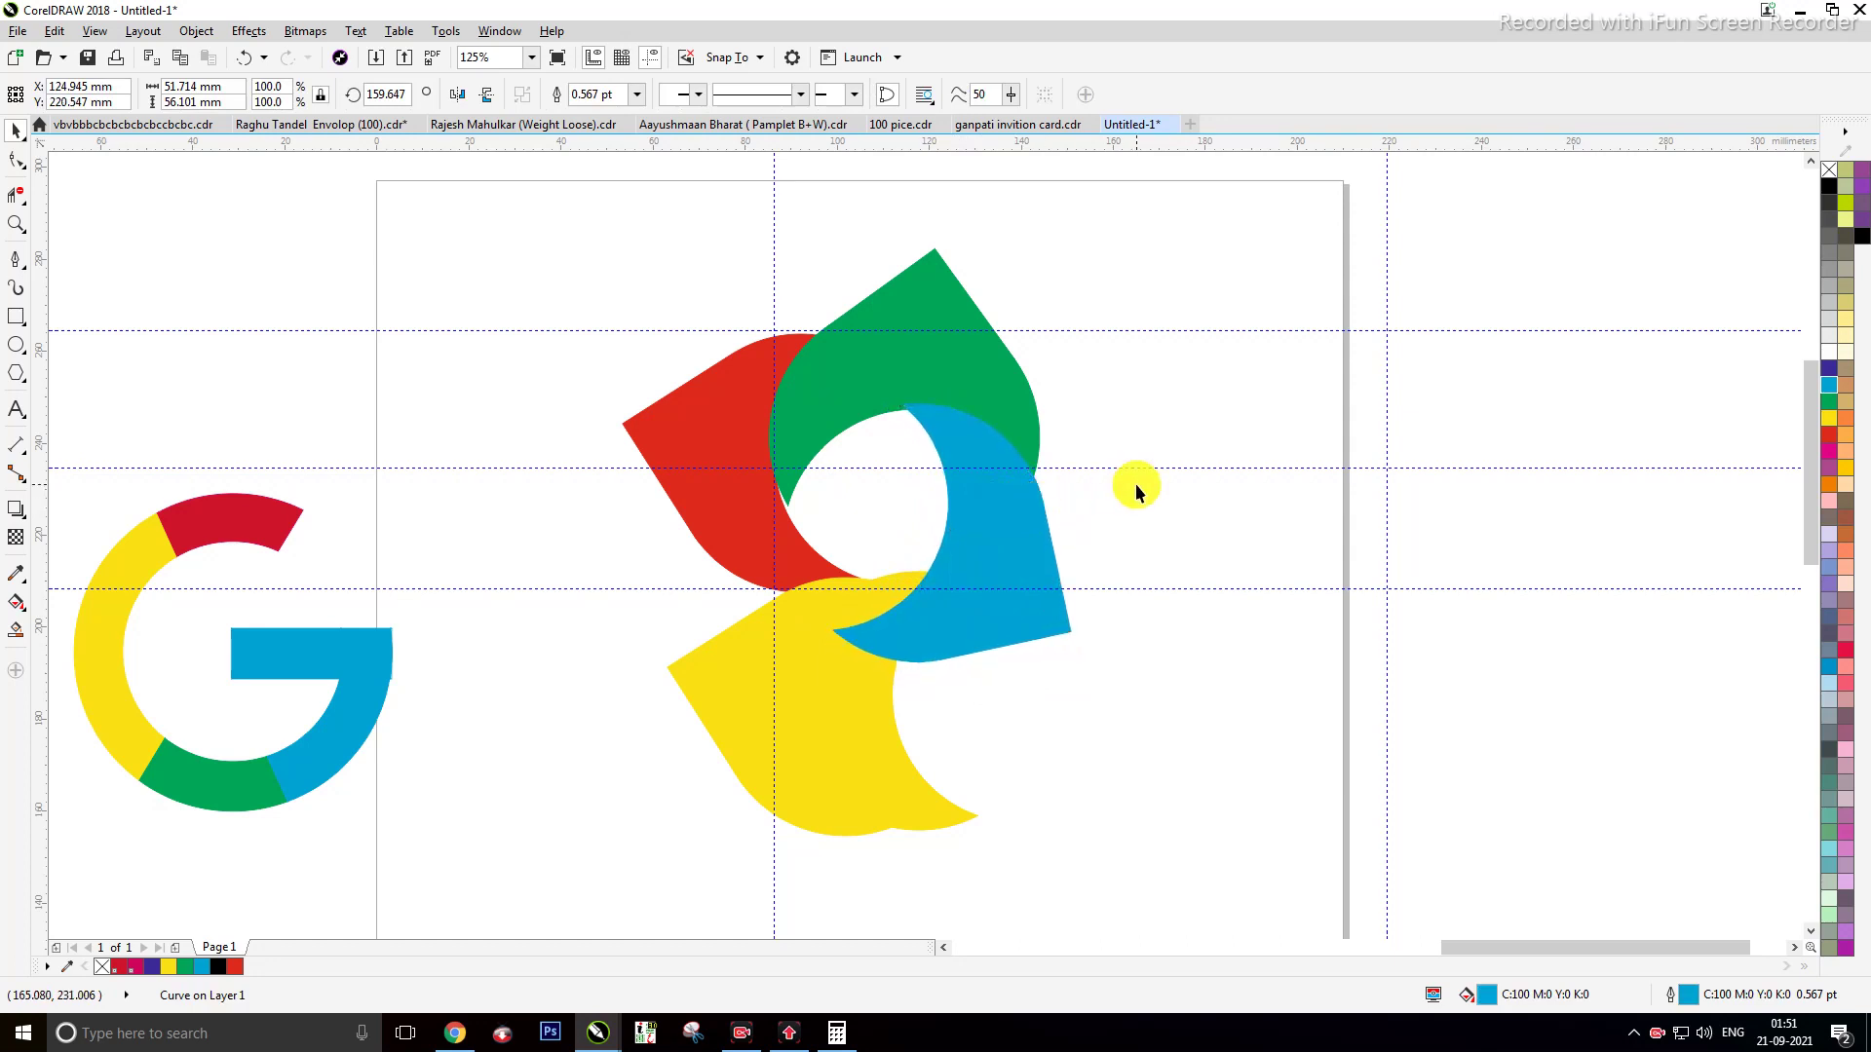
Step: Nudge the red shape slightly to the right, further under the green shape
{"action": "left_click", "coordinate": [705, 417]}
{"action": "key", "text": "Right"}
{"action": "key", "text": "Right"}
{"action": "key", "text": "Right"}
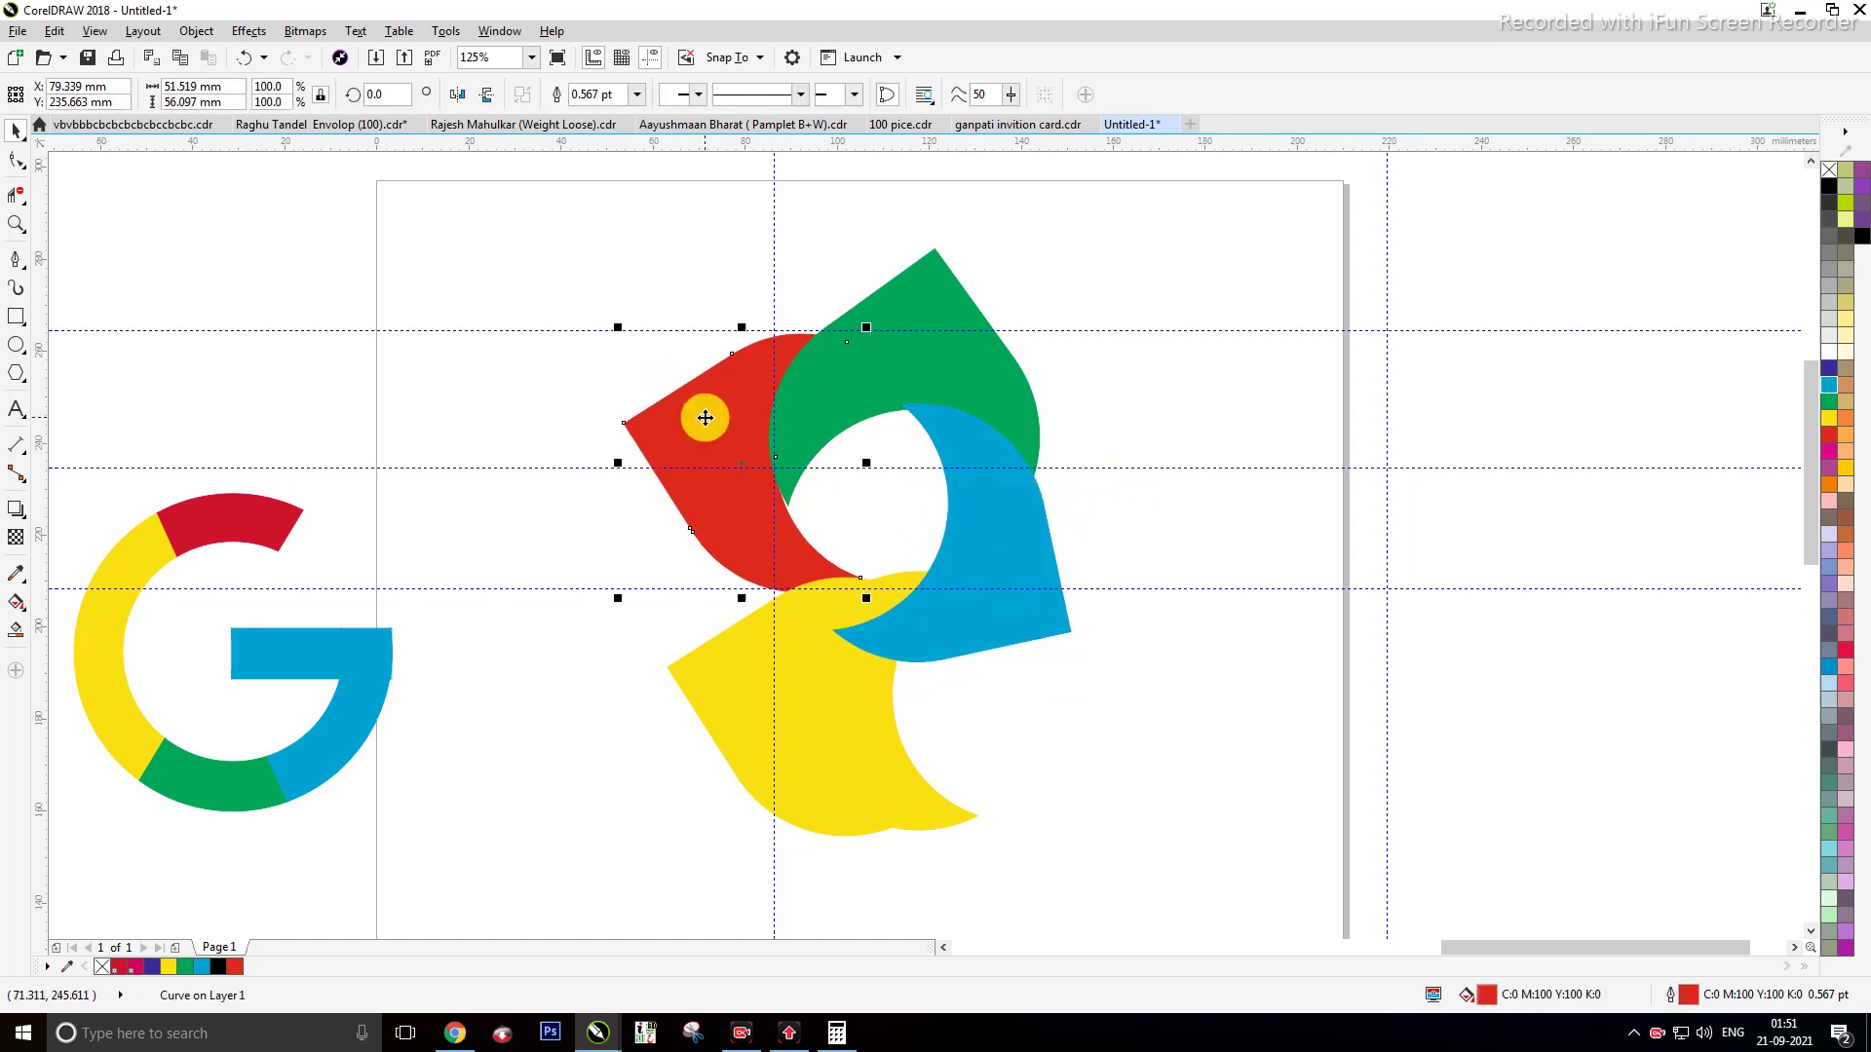
{"action": "left_click", "coordinate": [1132, 680]}
Step: Remove the extra yellow copy, leaving a single yellow shape below the red and blue ones
{"action": "left_click", "coordinate": [860, 756]}
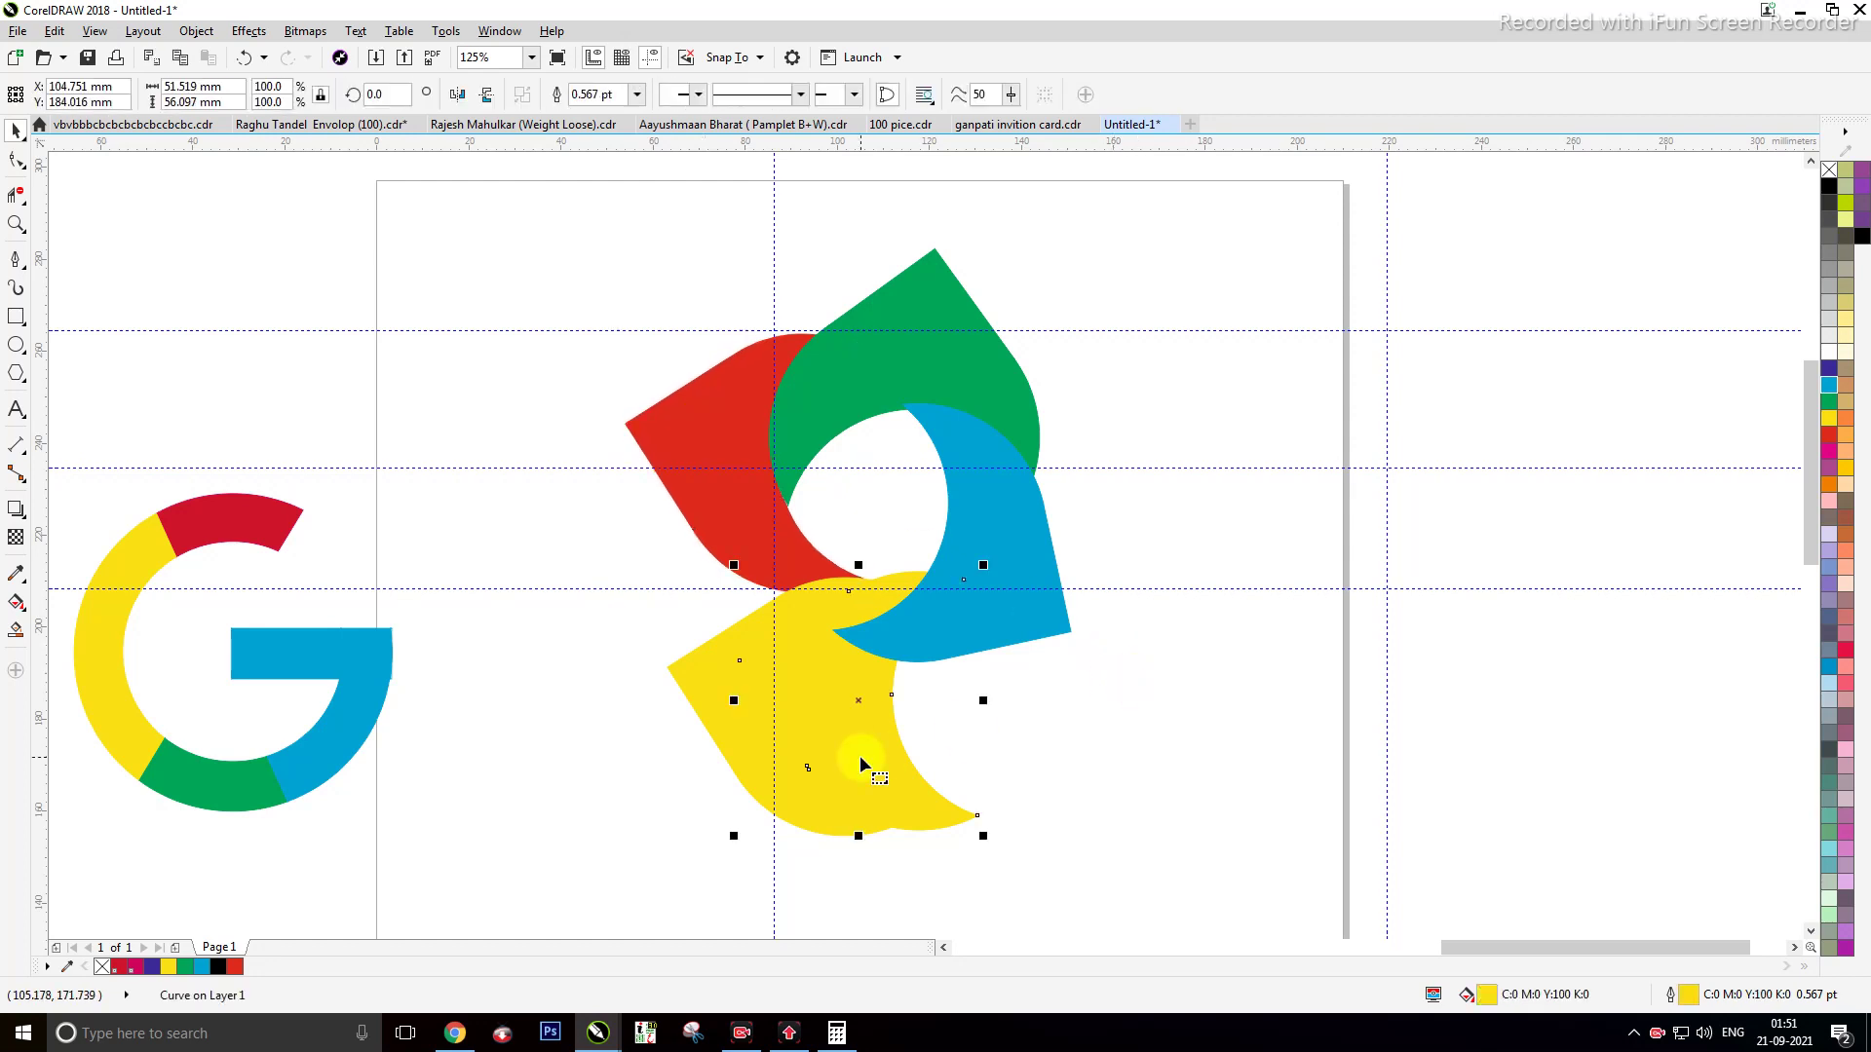
{"action": "key", "text": "F10"}
{"action": "key", "text": "ctrl+z"}
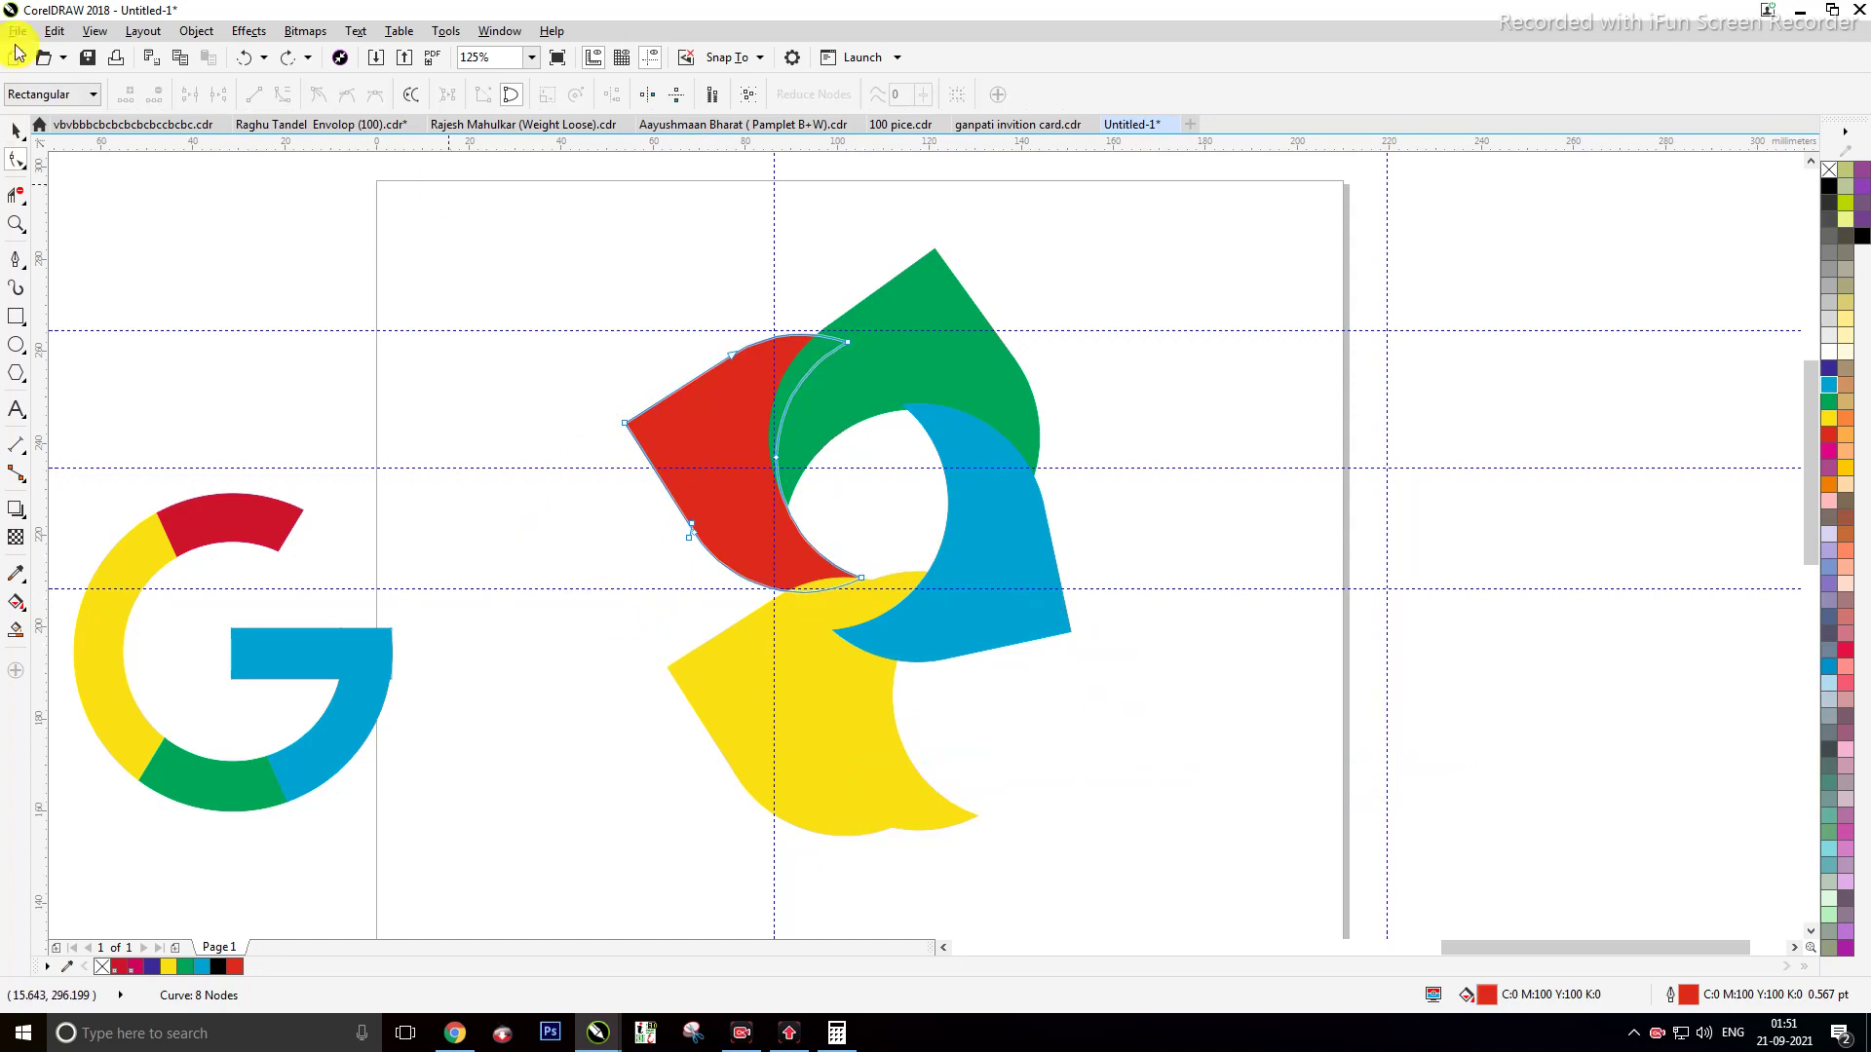
{"action": "left_click", "coordinate": [15, 129]}
{"action": "left_click", "coordinate": [351, 556]}
{"action": "left_click_drag", "start_coordinate": [767, 471], "coordinate": [1272, 688]}
{"action": "key", "text": "ctrl+z"}
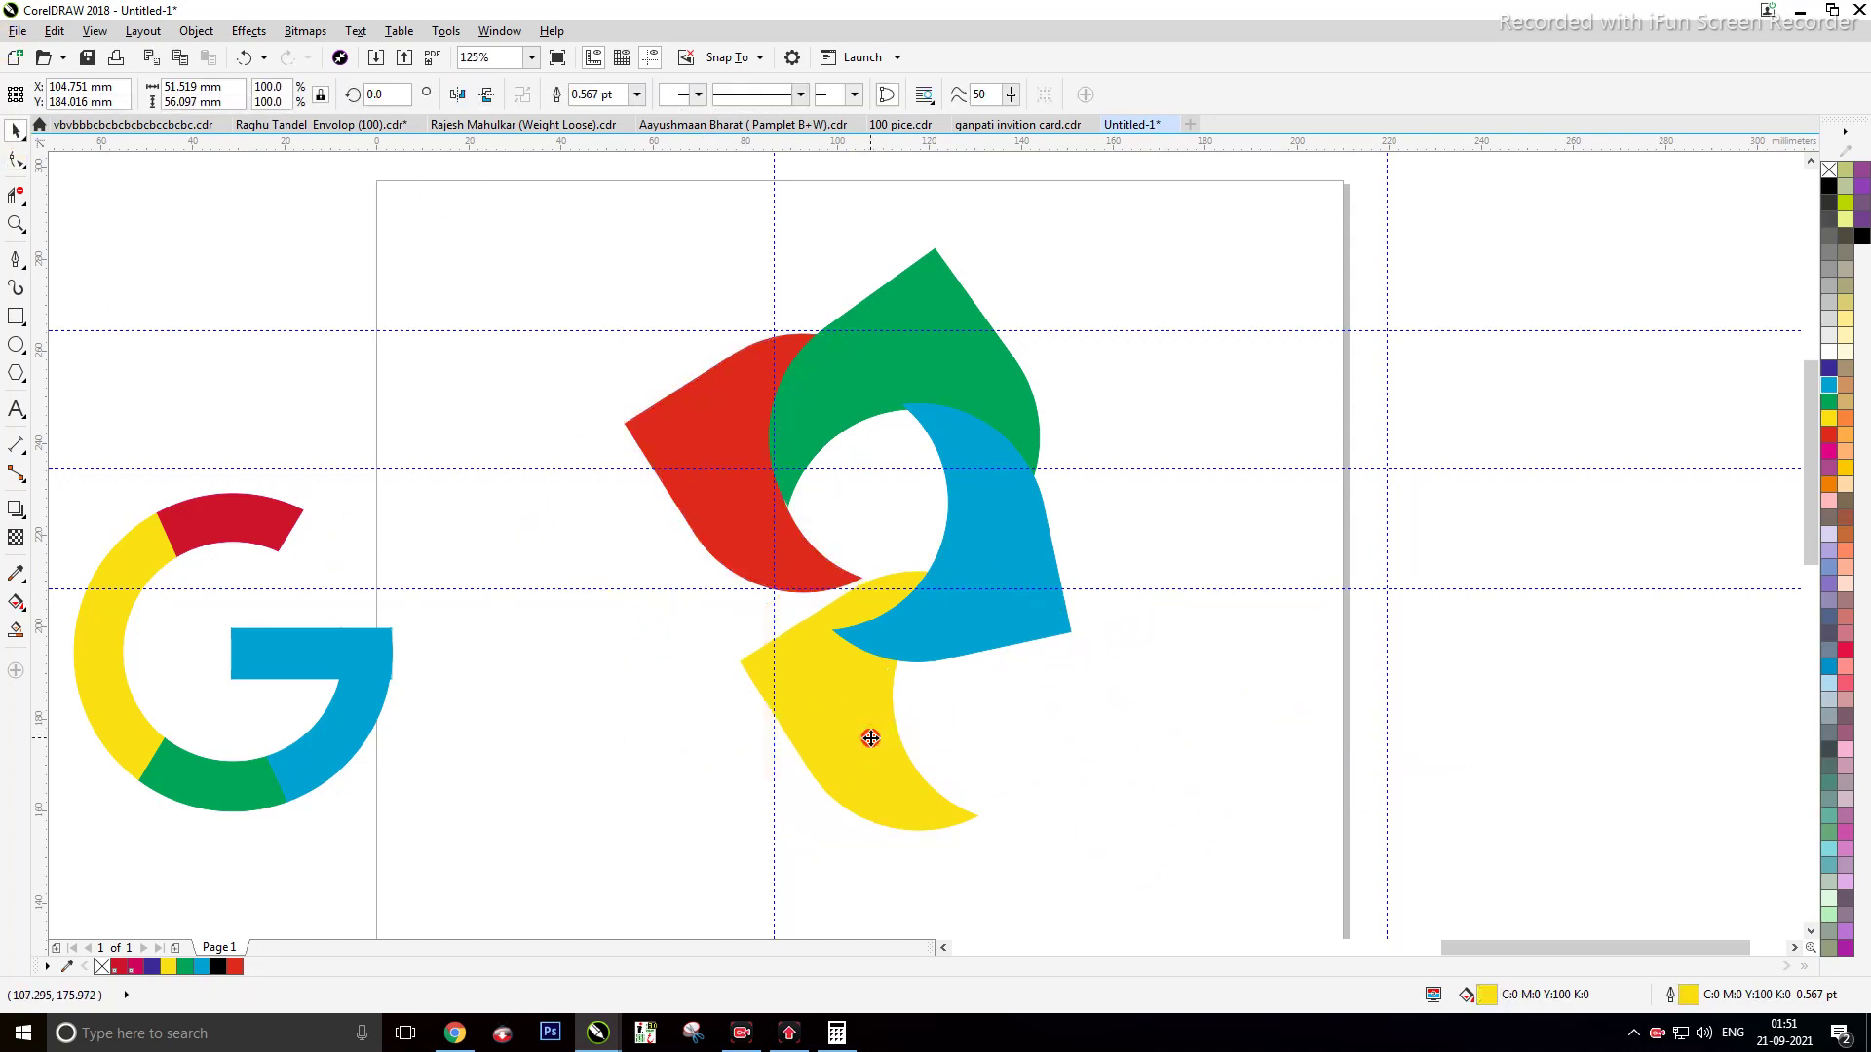
{"action": "left_click", "coordinate": [870, 740]}
{"action": "left_click", "coordinate": [870, 737]}
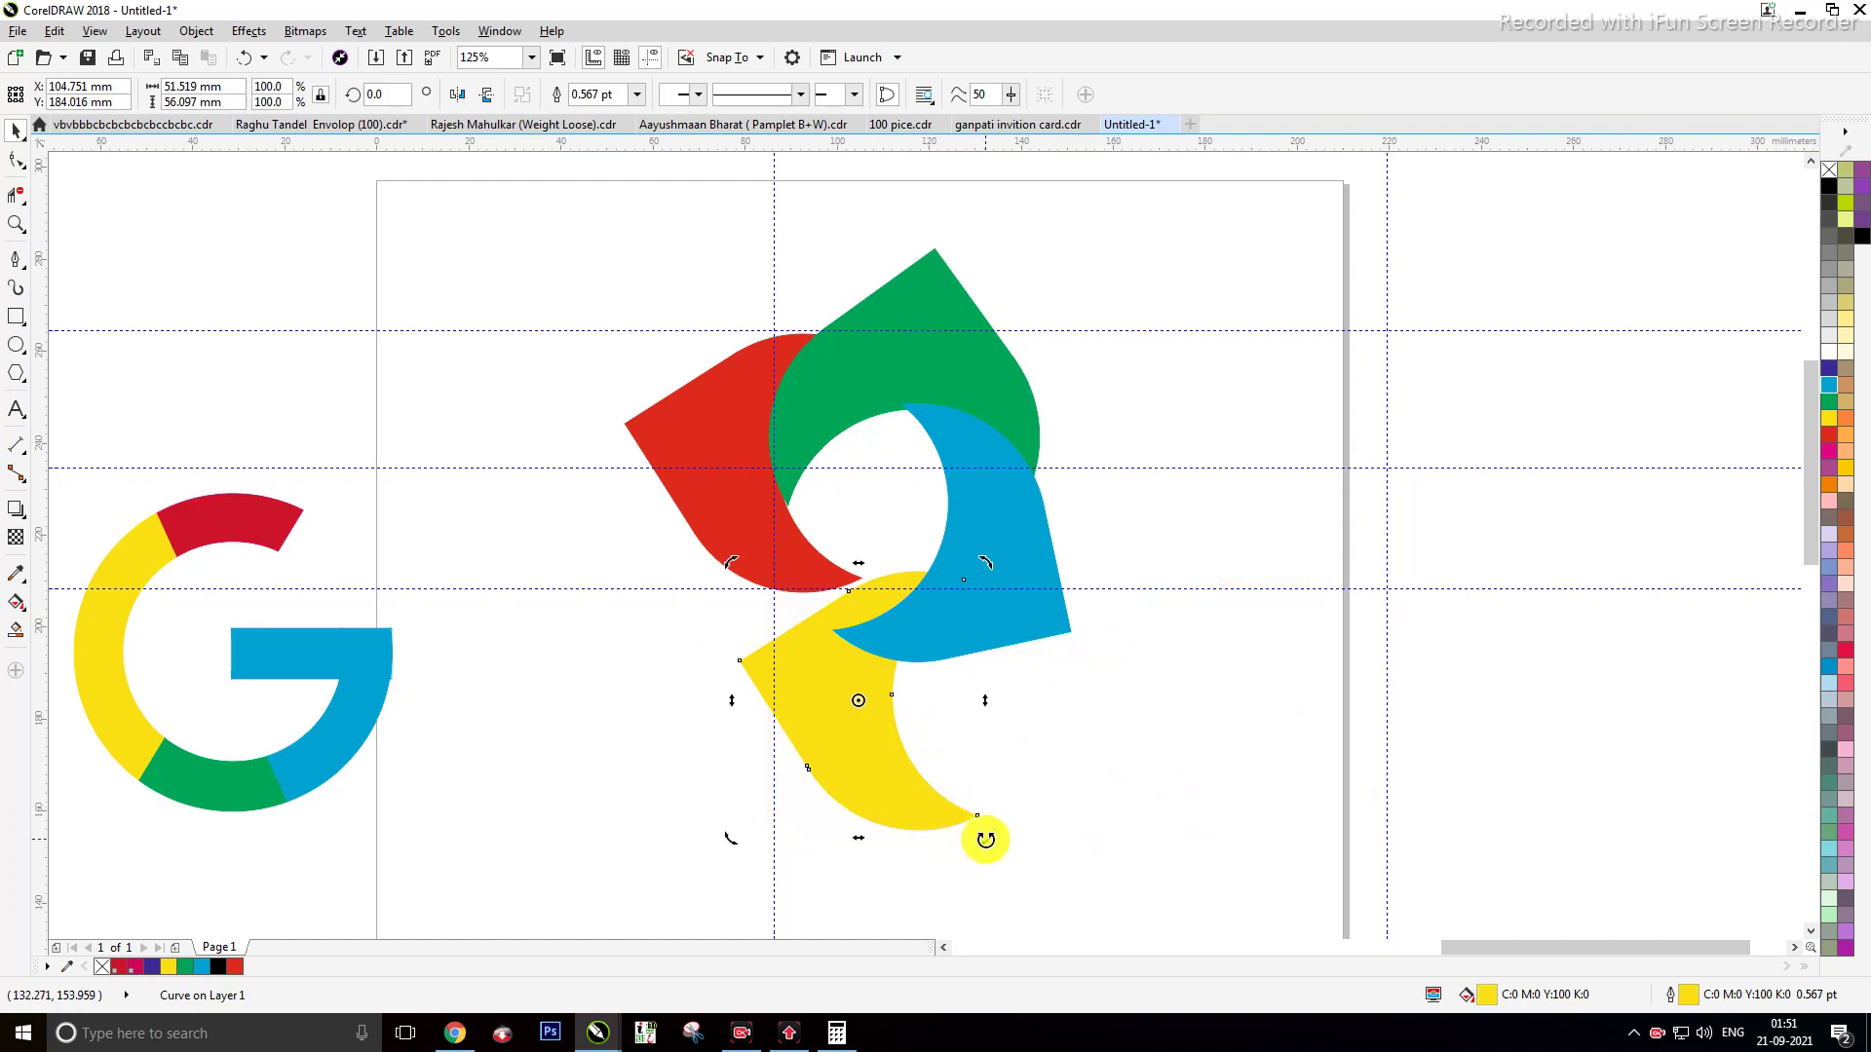
{"action": "left_click_drag", "start_coordinate": [985, 838], "coordinate": [872, 514]}
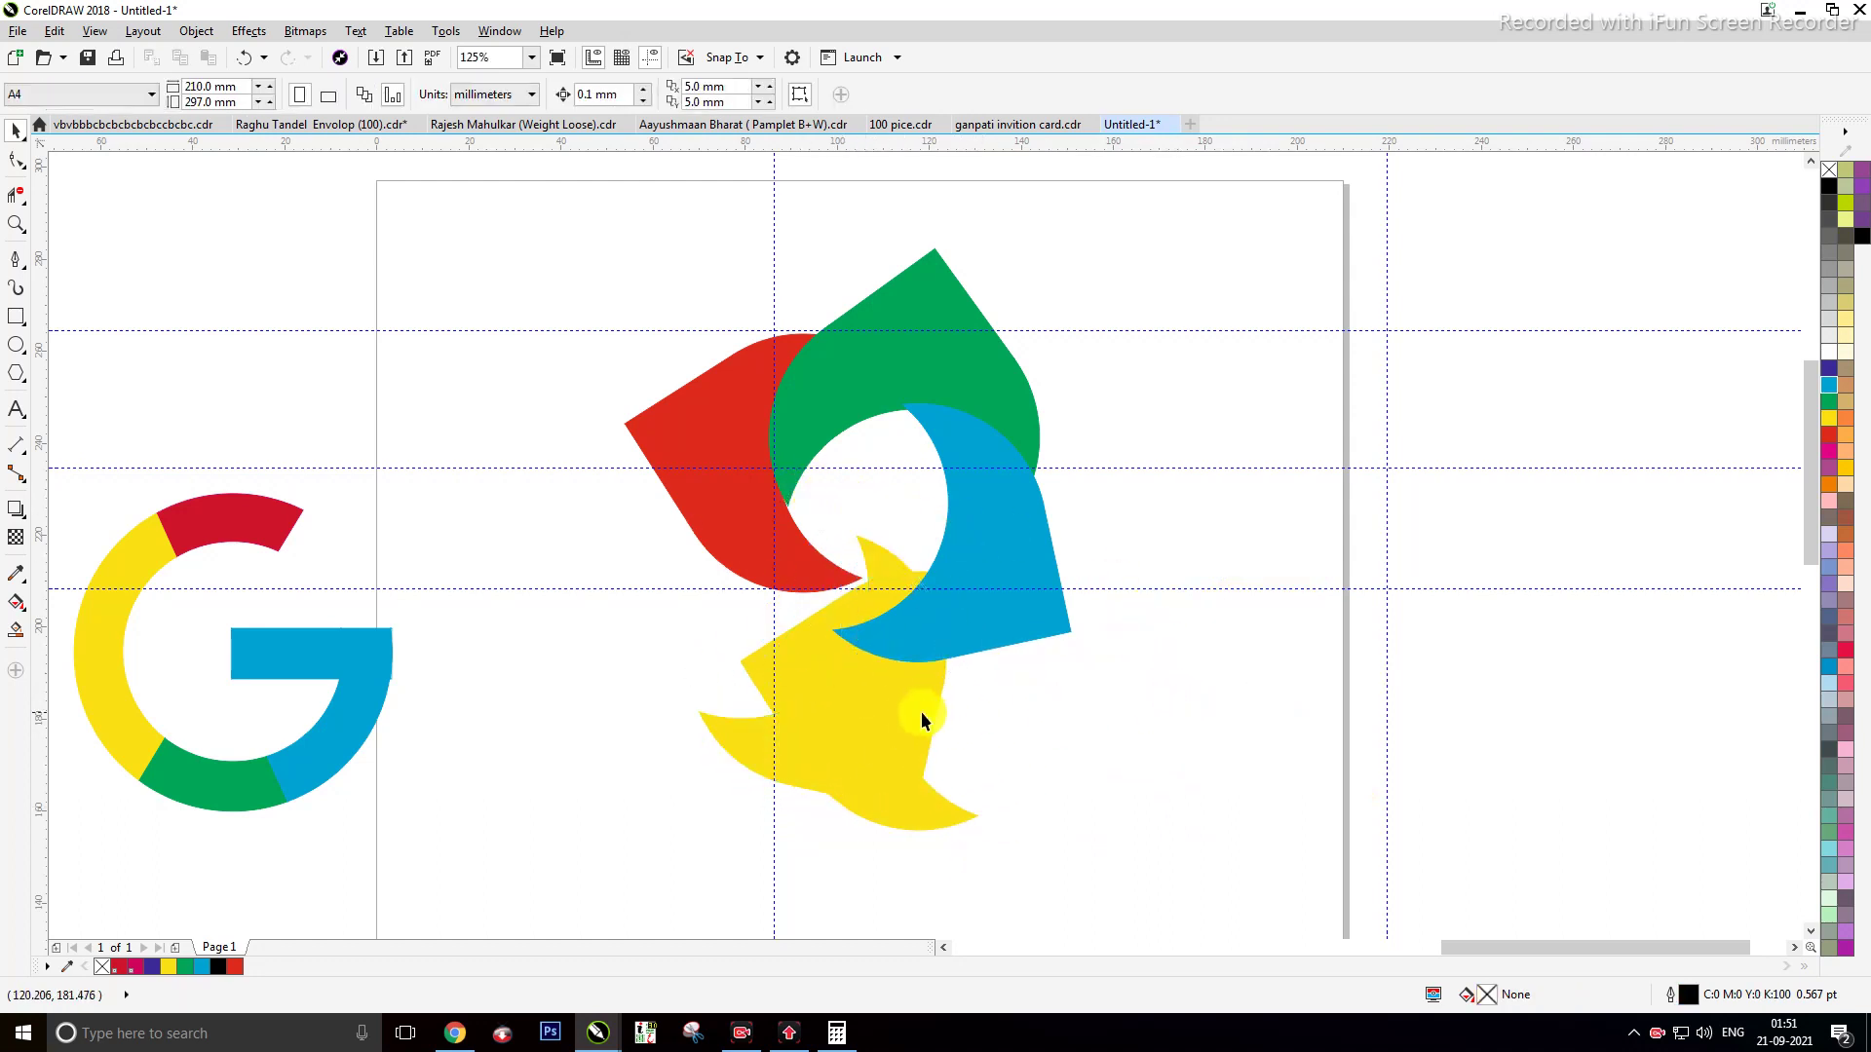
{"action": "left_click_drag", "start_coordinate": [921, 712], "coordinate": [1312, 761]}
{"action": "key", "text": "Delete"}
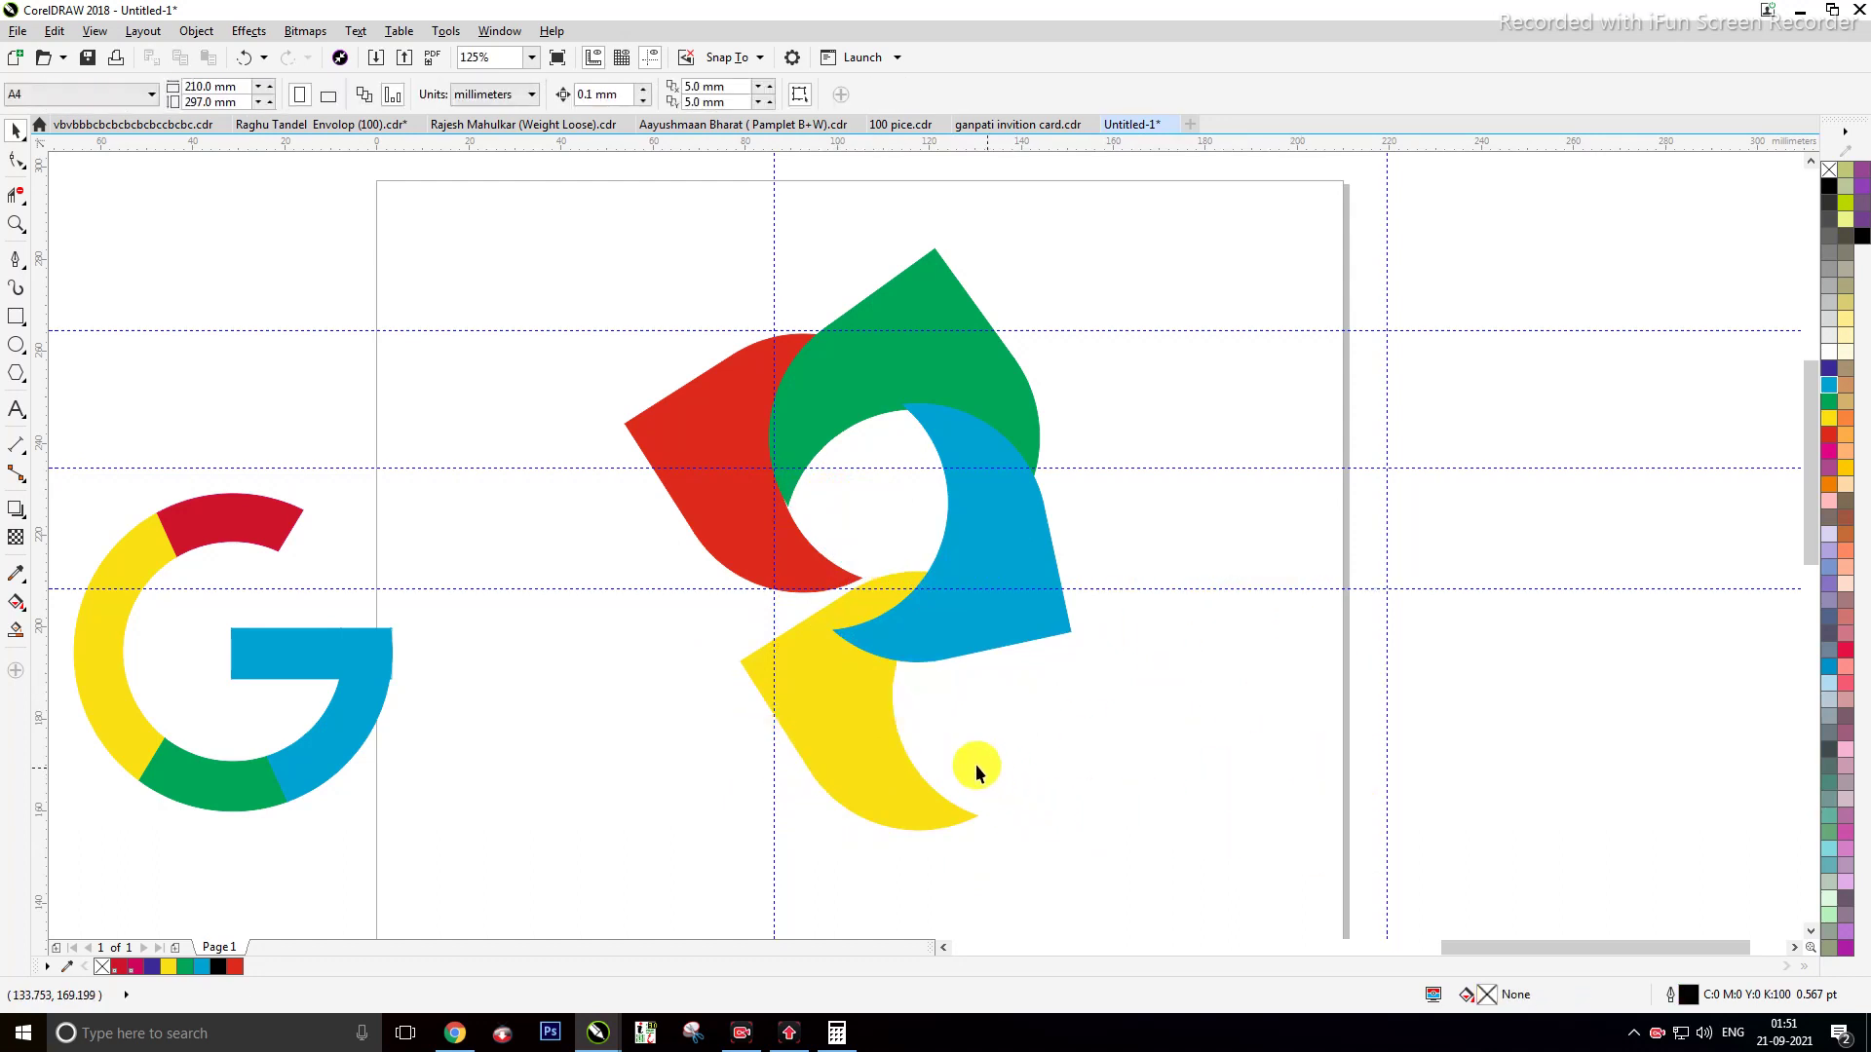
Step: Rotate the yellow shape to about 141 degrees so its corner points down to the right
{"action": "left_click", "coordinate": [882, 778]}
{"action": "left_click", "coordinate": [949, 829]}
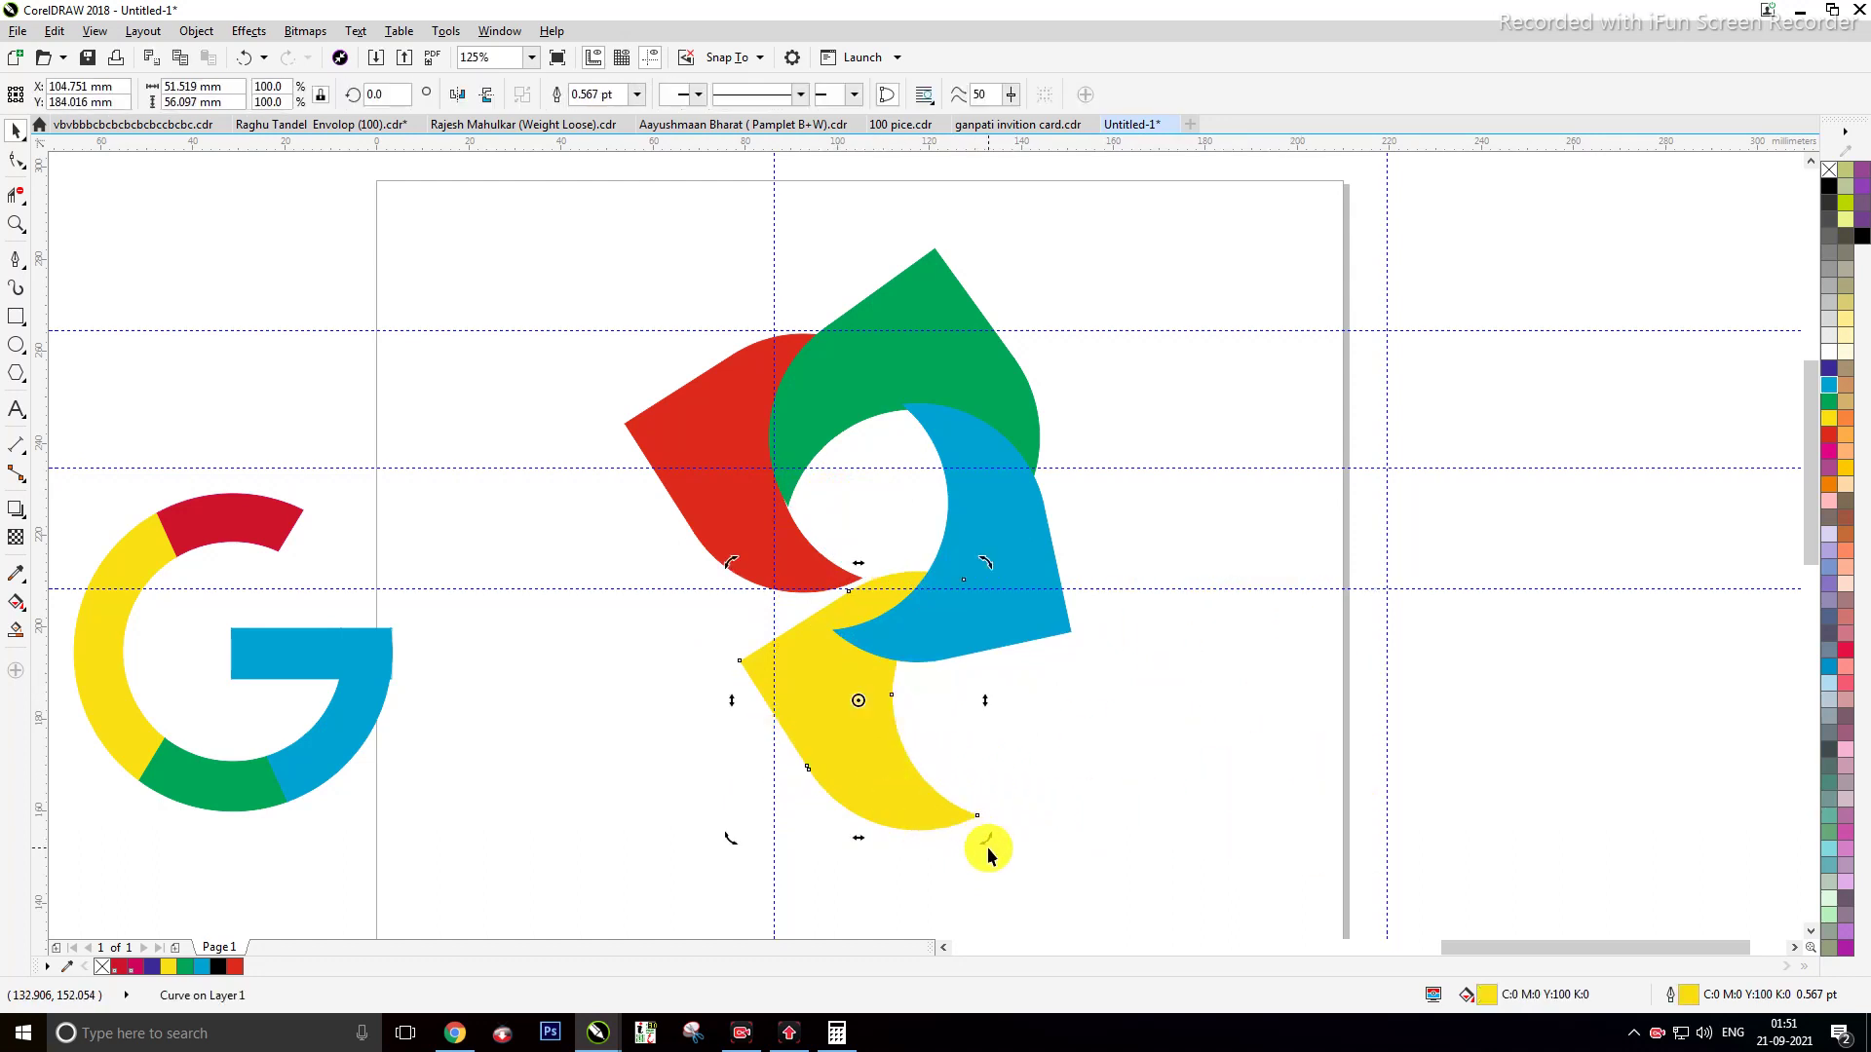
{"action": "left_click", "coordinate": [988, 855]}
{"action": "left_click", "coordinate": [910, 777]}
{"action": "left_click", "coordinate": [912, 779]}
{"action": "left_click_drag", "start_coordinate": [974, 828], "coordinate": [849, 487]}
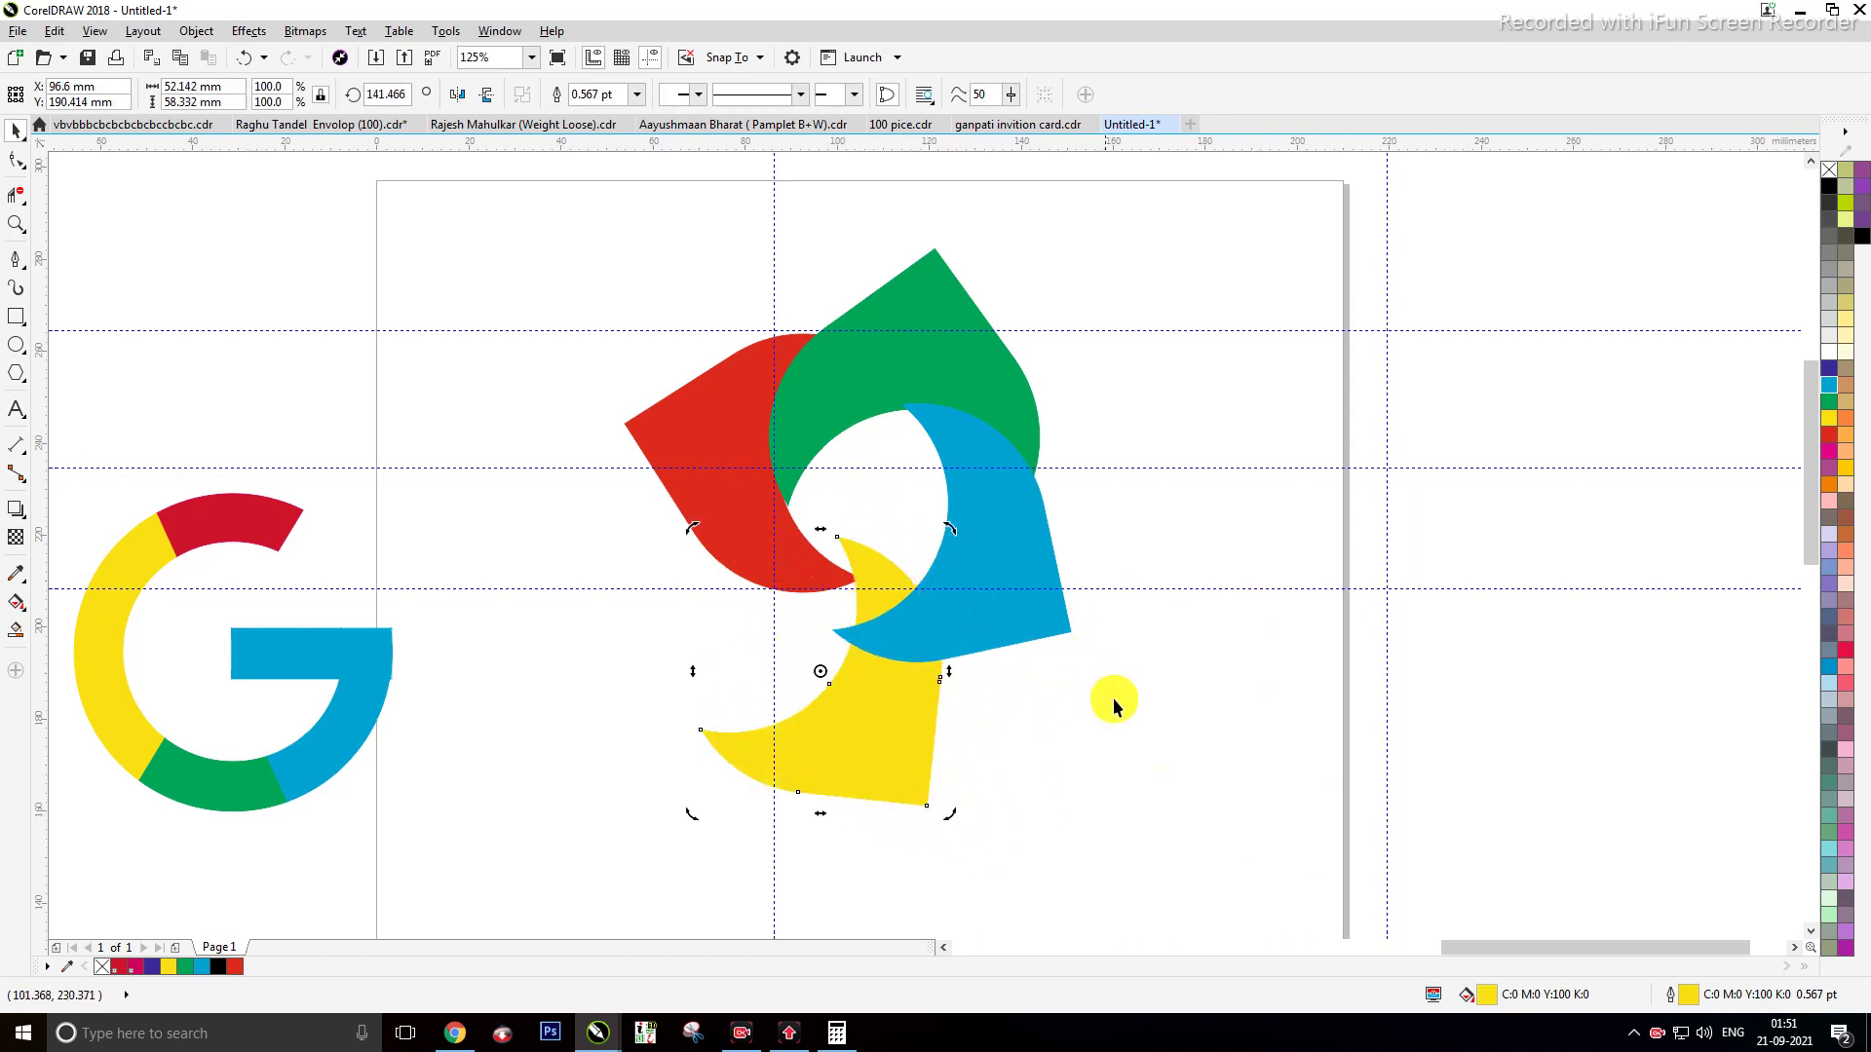
Step: Move the yellow shape up between the red and blue shapes and rotate it to about 97 degrees, its curve following the red edge
{"action": "left_click_drag", "start_coordinate": [930, 748], "coordinate": [904, 700]}
{"action": "left_click", "coordinate": [877, 702]}
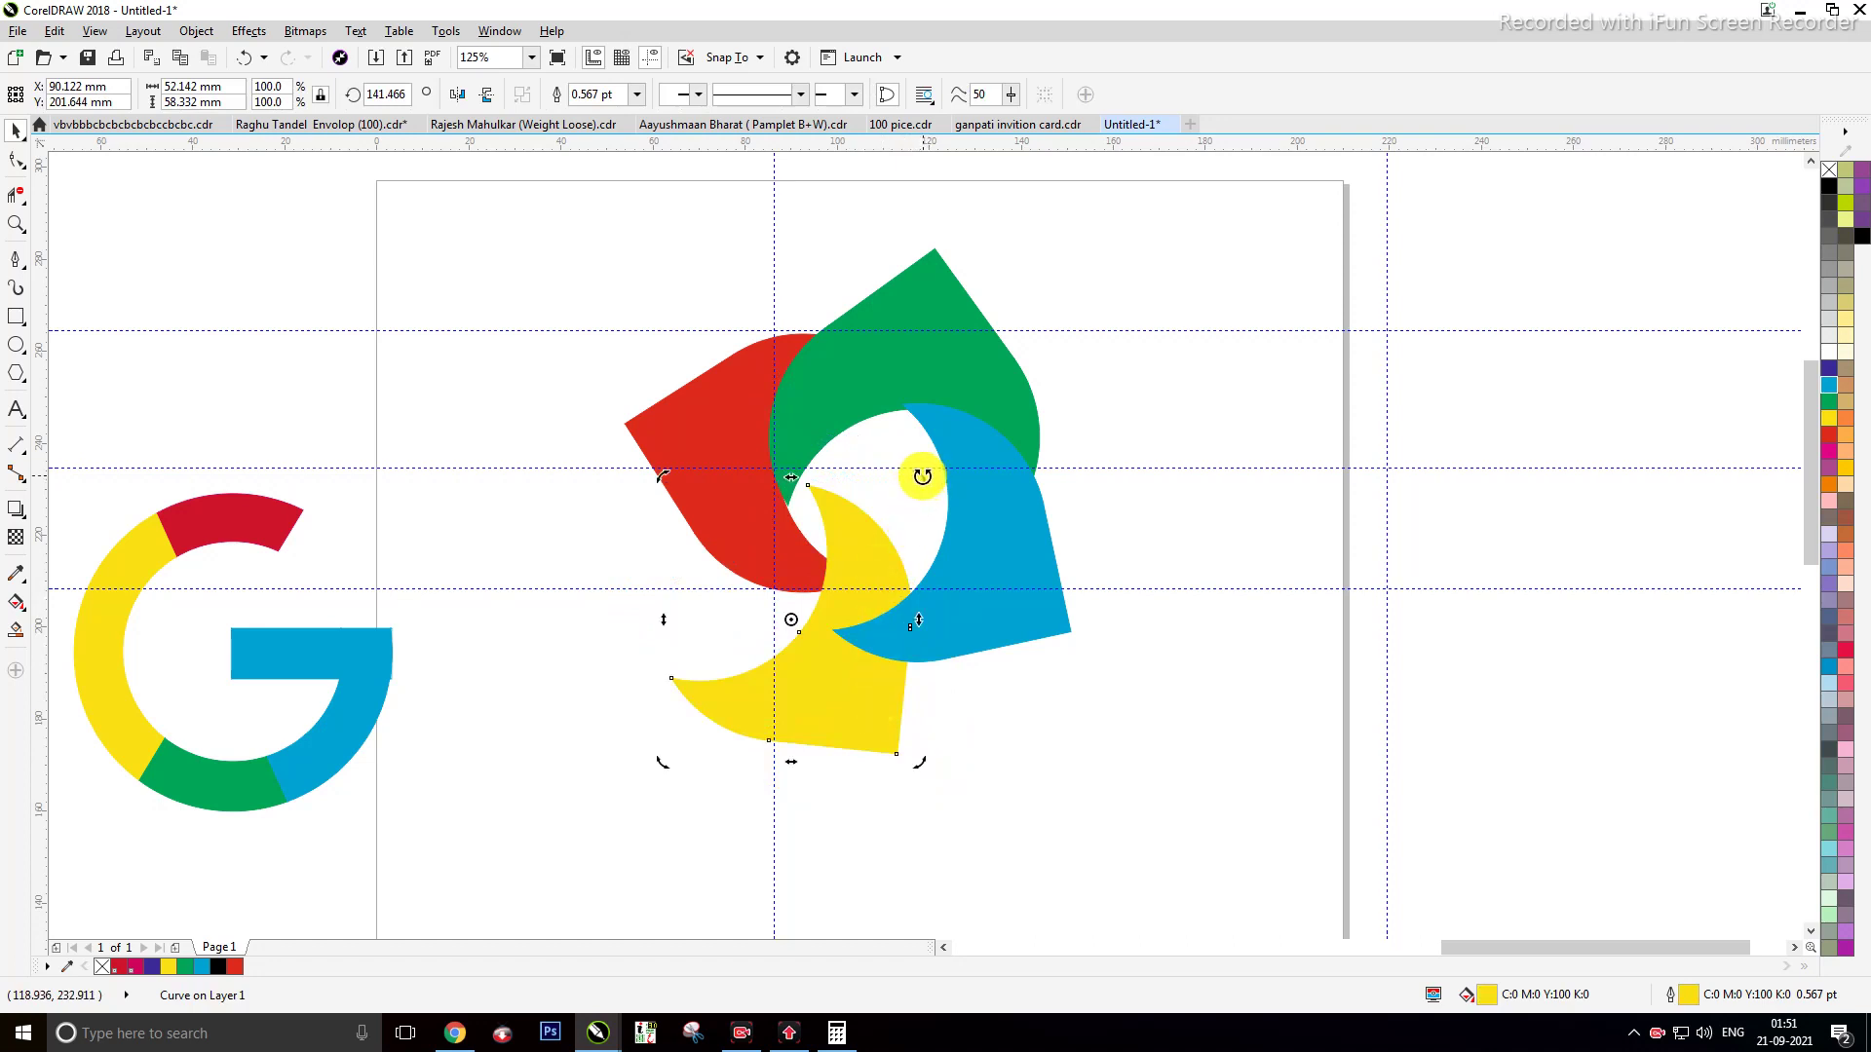
{"action": "left_click_drag", "start_coordinate": [921, 478], "coordinate": [1020, 567]}
{"action": "left_click_drag", "start_coordinate": [836, 657], "coordinate": [844, 588]}
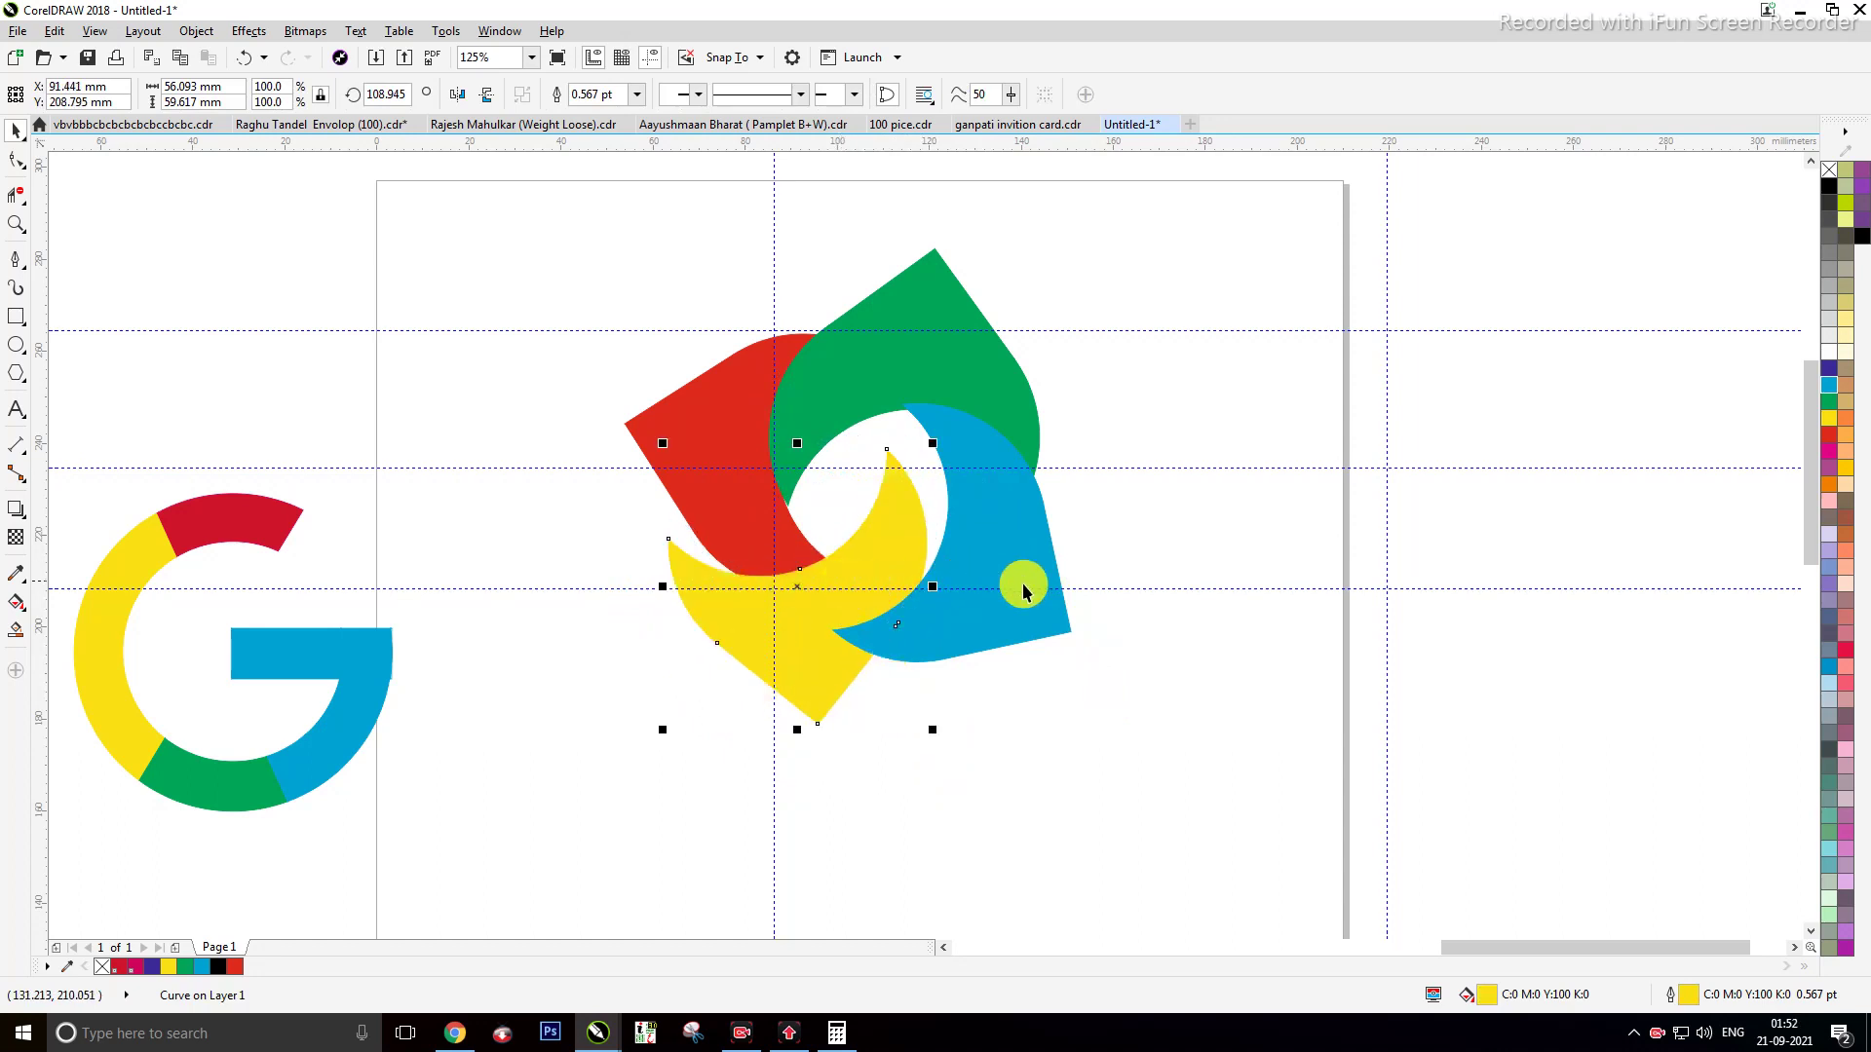
{"action": "left_click", "coordinate": [828, 628]}
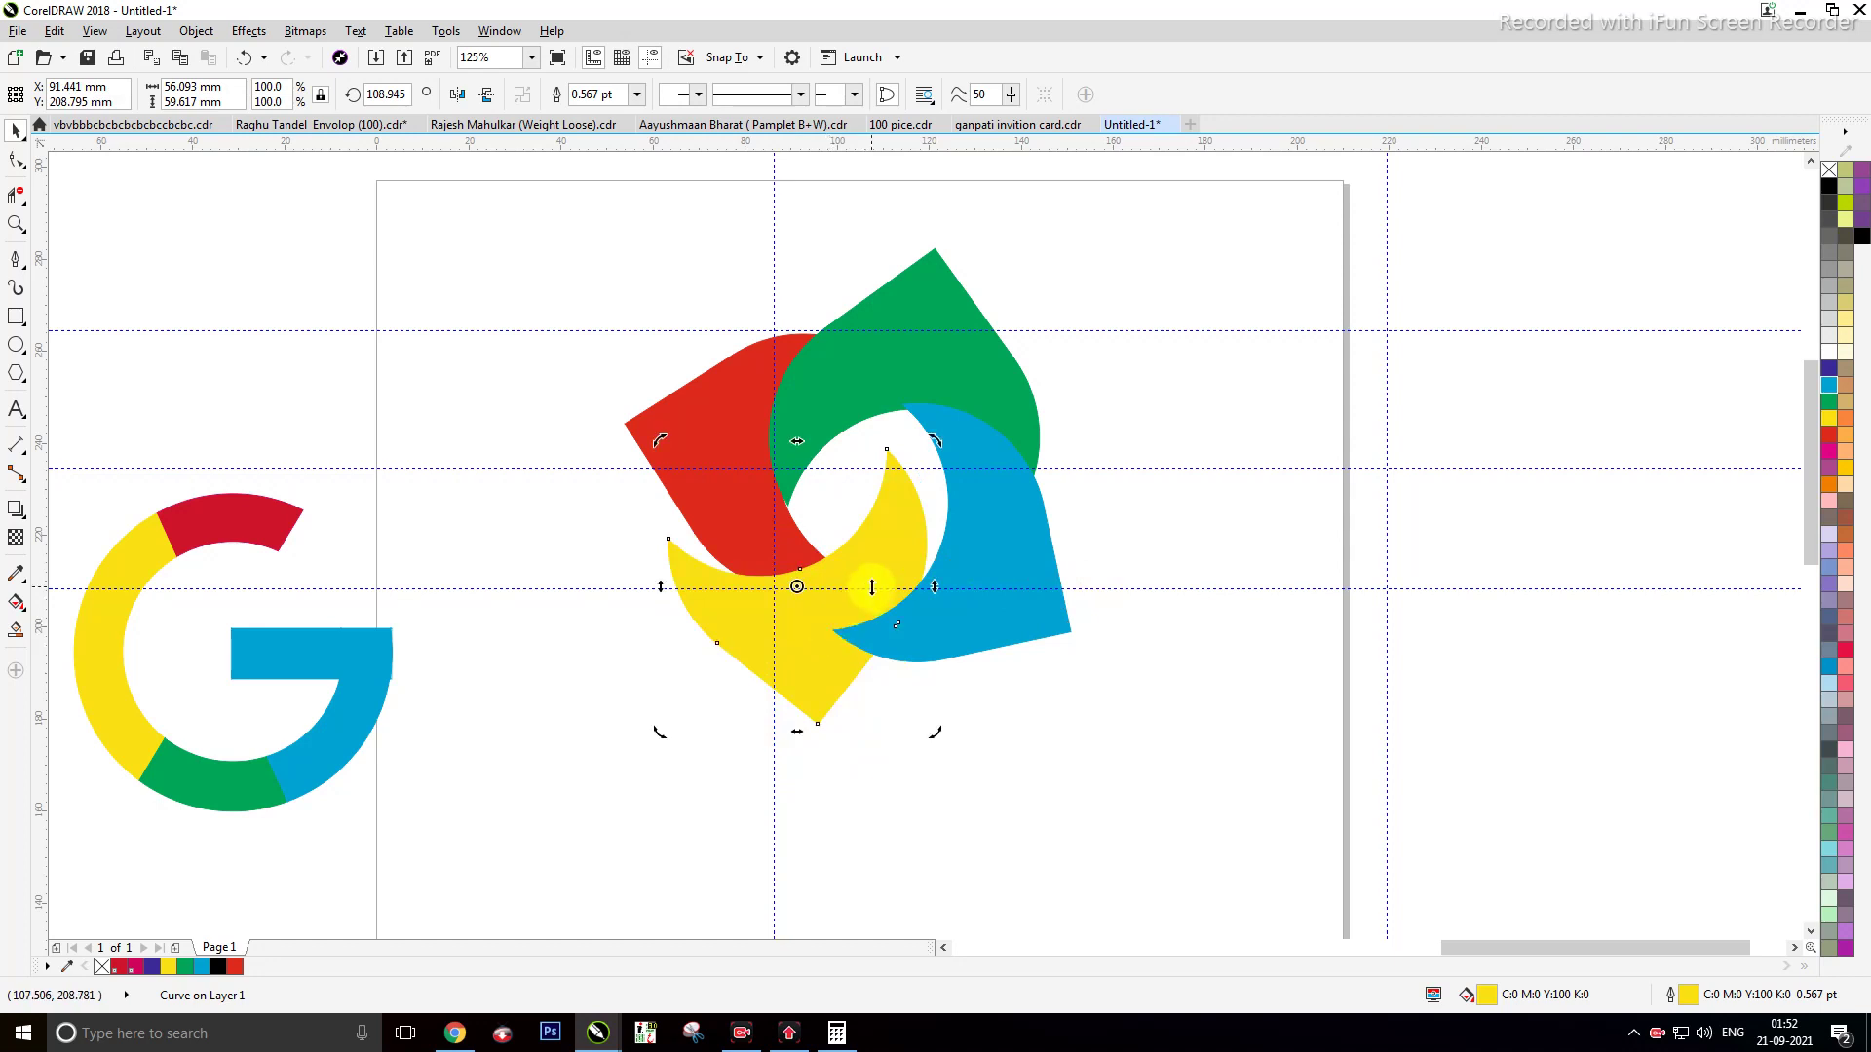
{"action": "left_click_drag", "start_coordinate": [934, 440], "coordinate": [954, 477]}
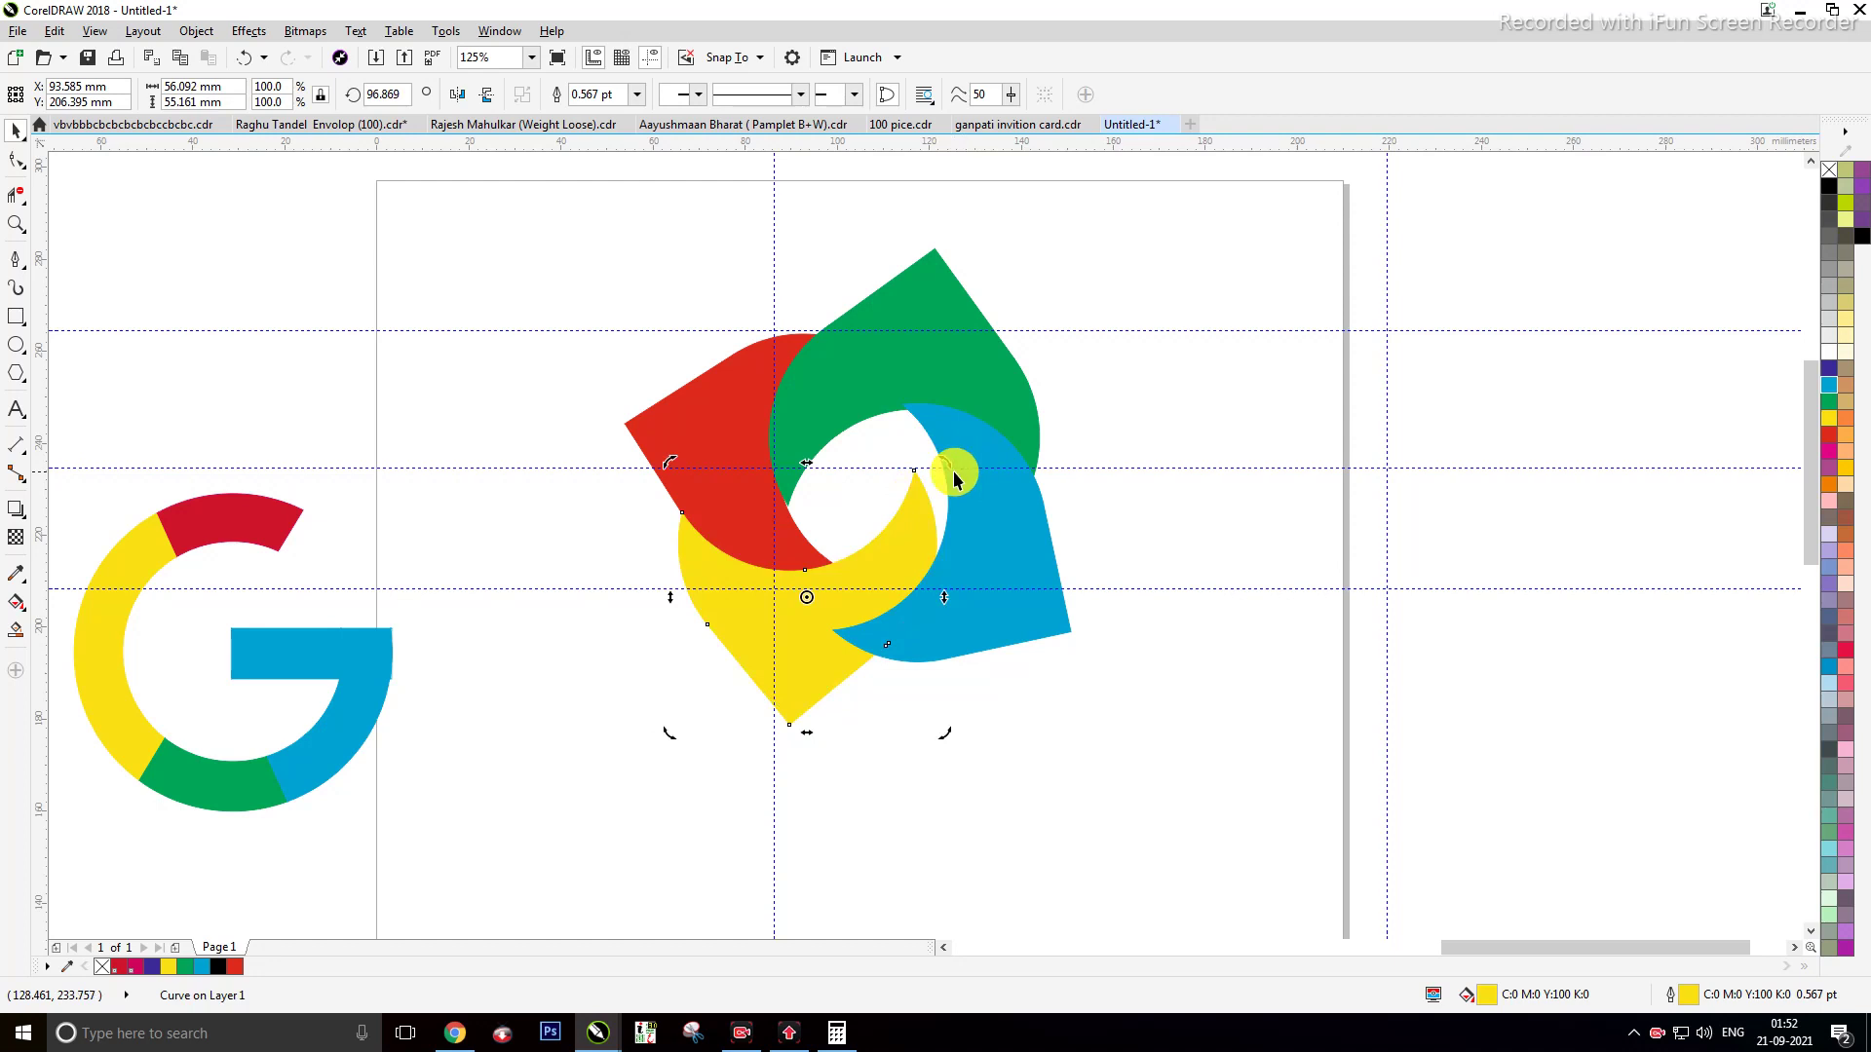
Step: Nudge the blue shape about 1.5 mm left and the green shape about 1.4 mm down to close the gap between them
{"action": "left_click", "coordinate": [1255, 467]}
{"action": "left_click", "coordinate": [981, 526]}
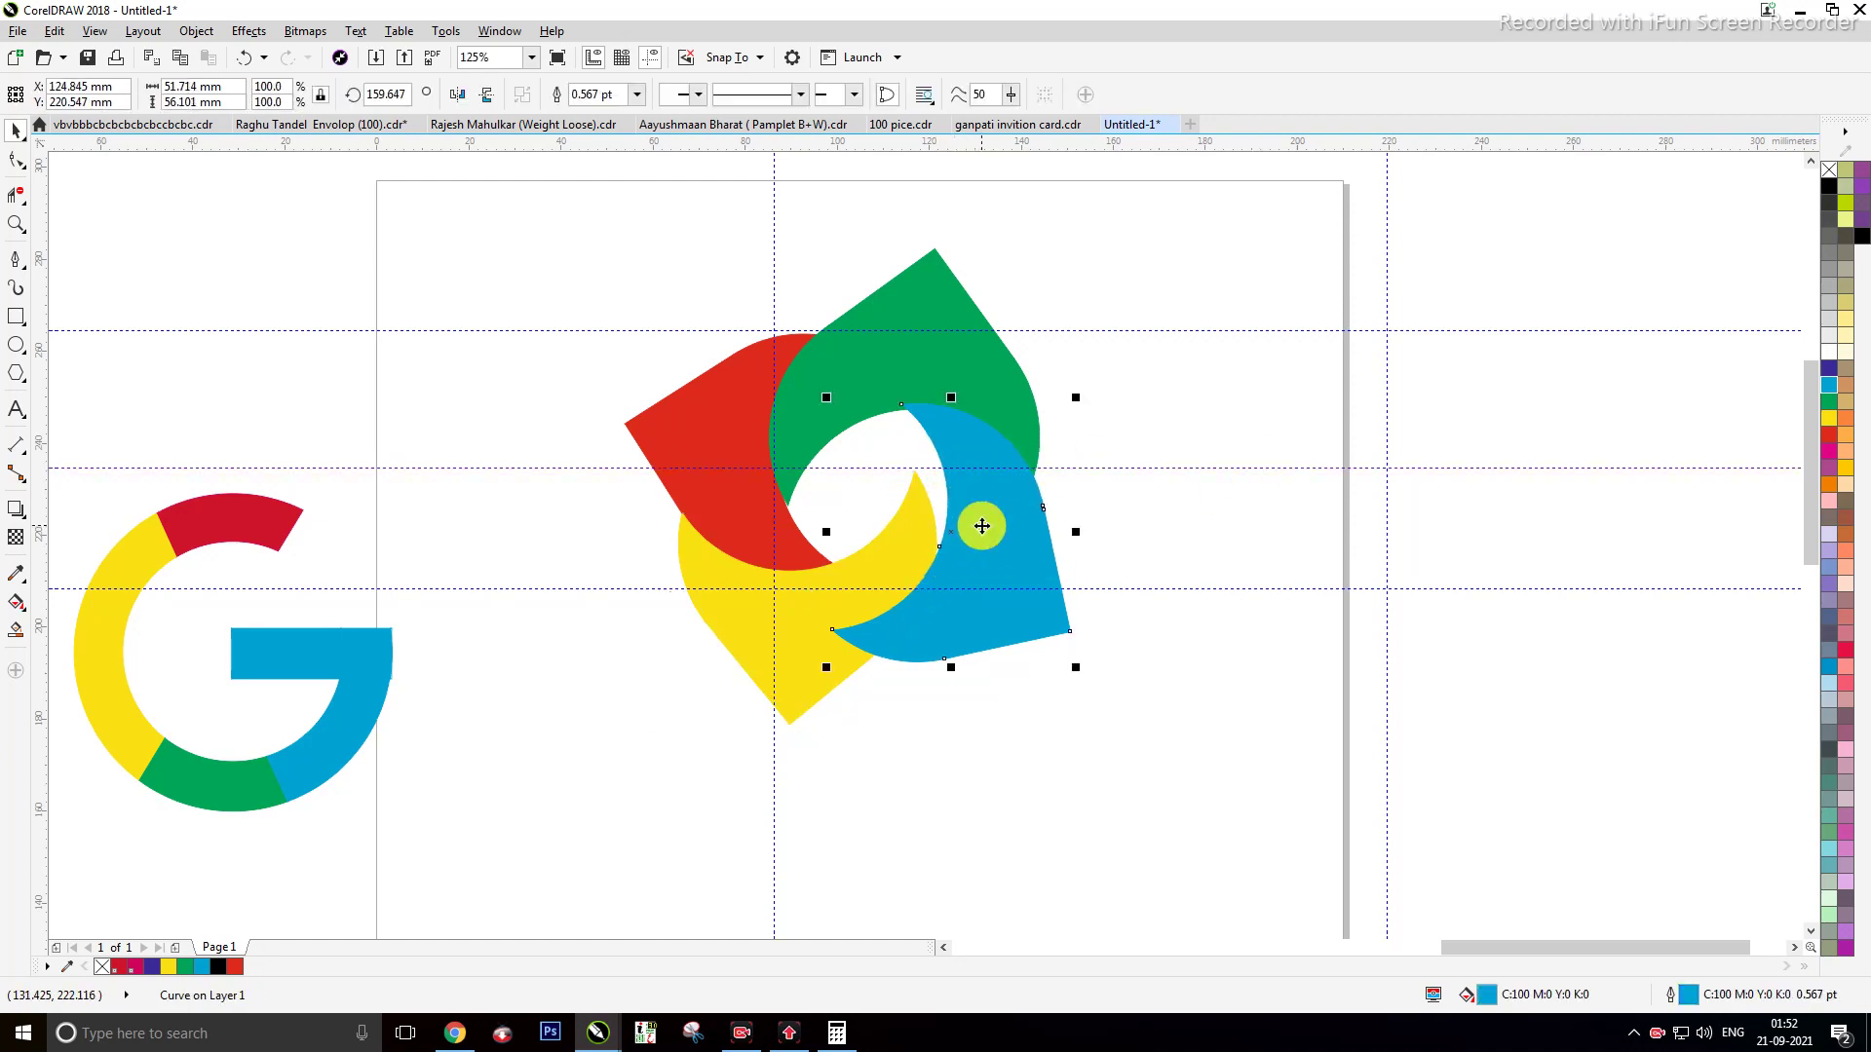
{"action": "left_click_drag", "start_coordinate": [981, 526], "coordinate": [981, 526]}
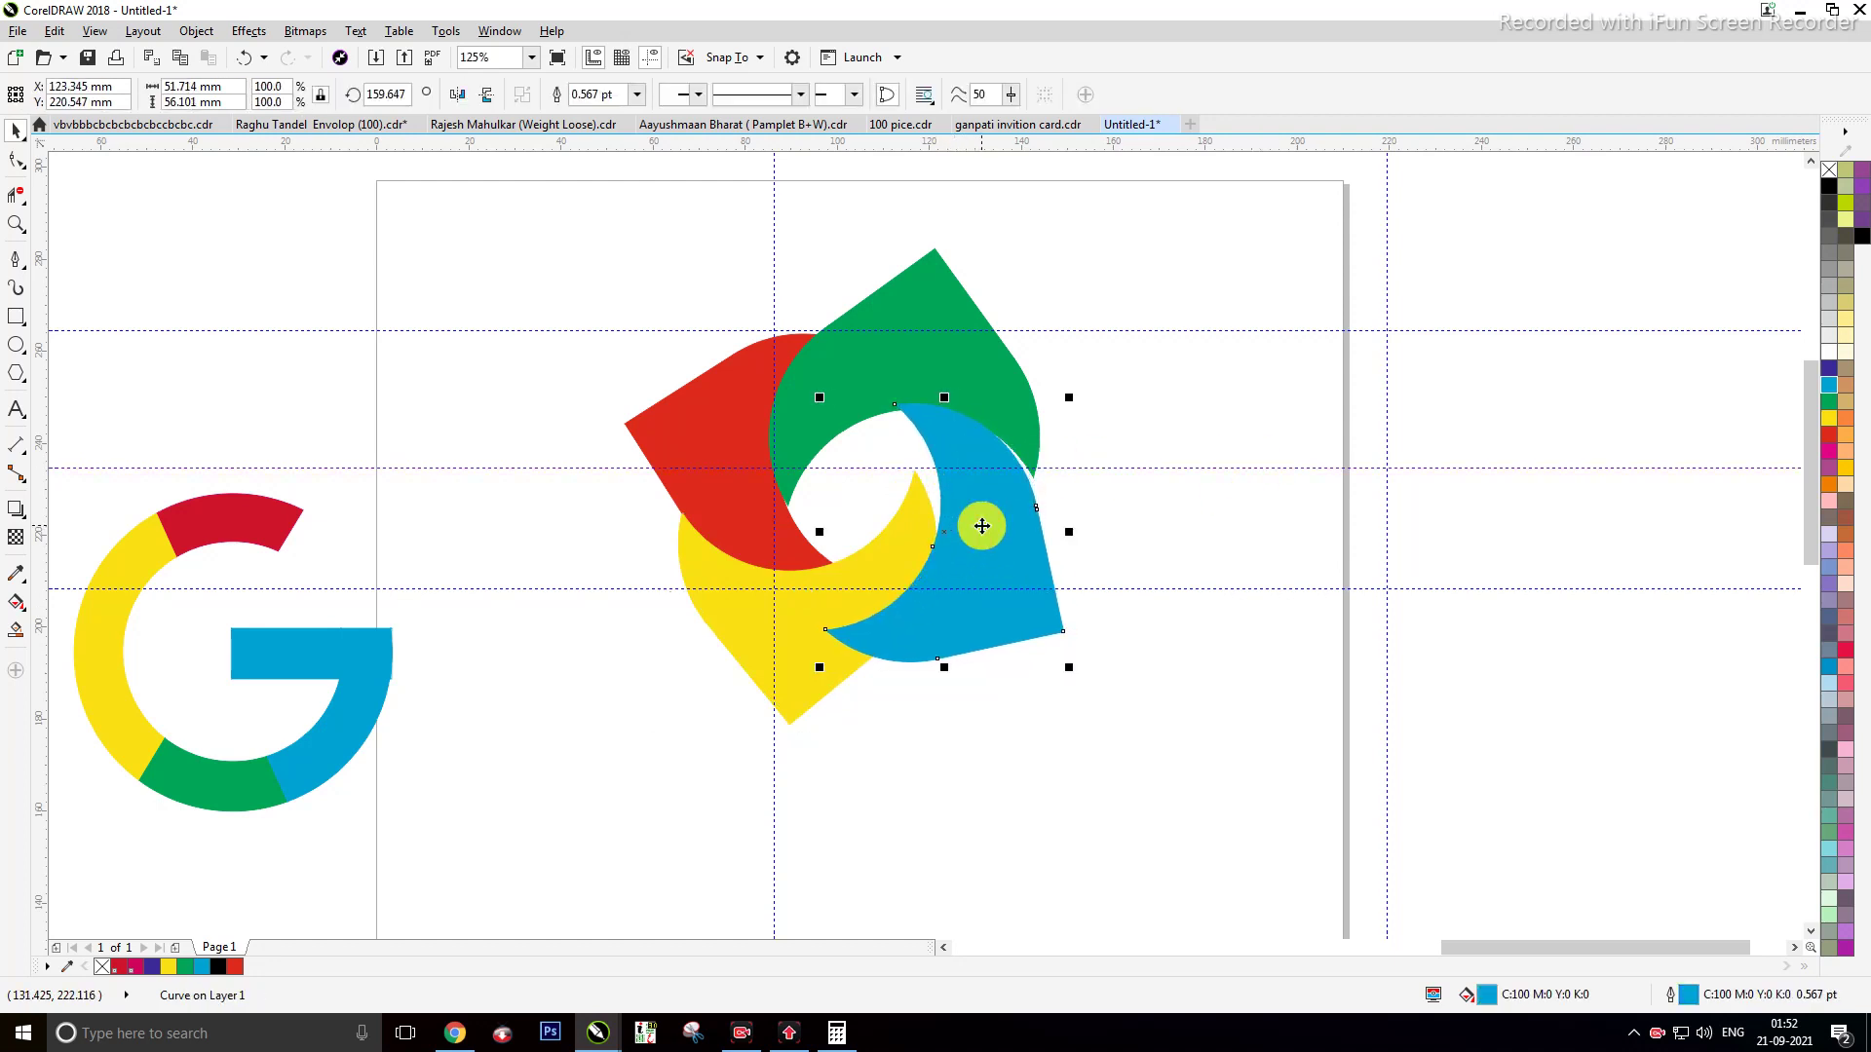
{"action": "left_click", "coordinate": [1010, 355]}
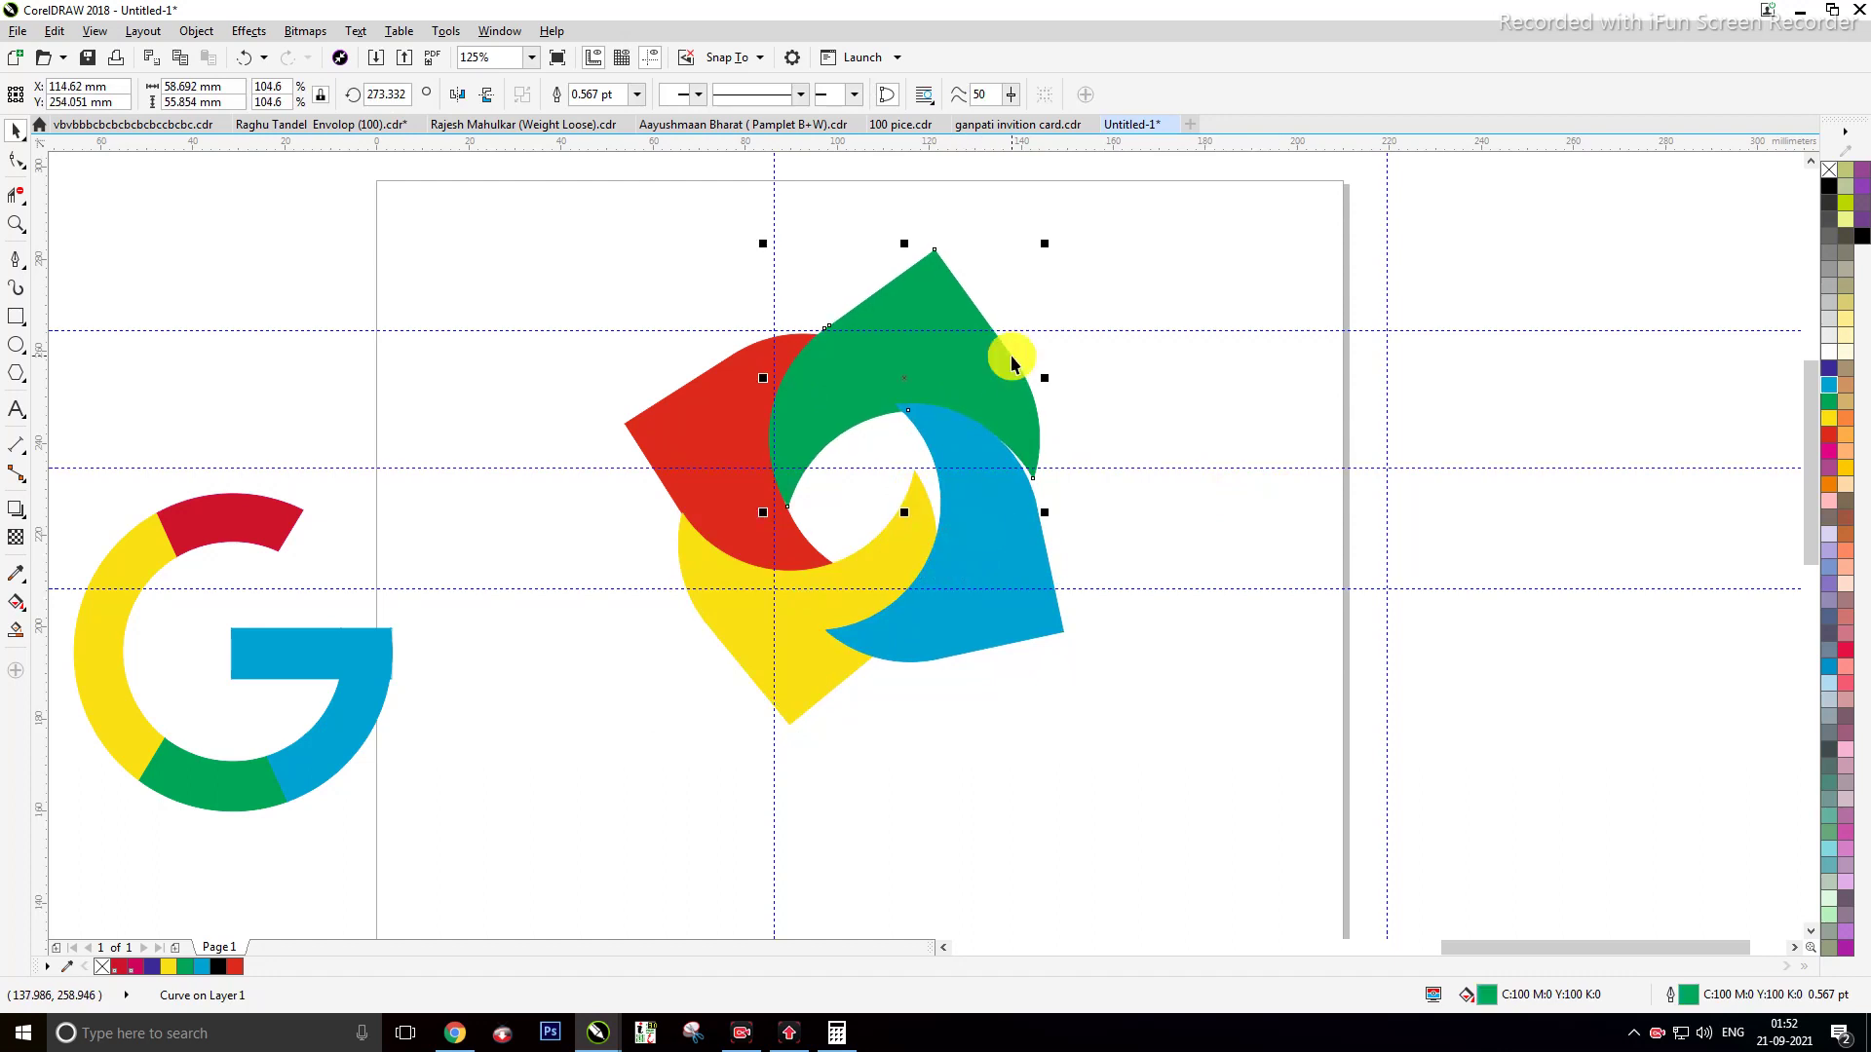
{"action": "left_click_drag", "start_coordinate": [1010, 355], "coordinate": [1011, 356]}
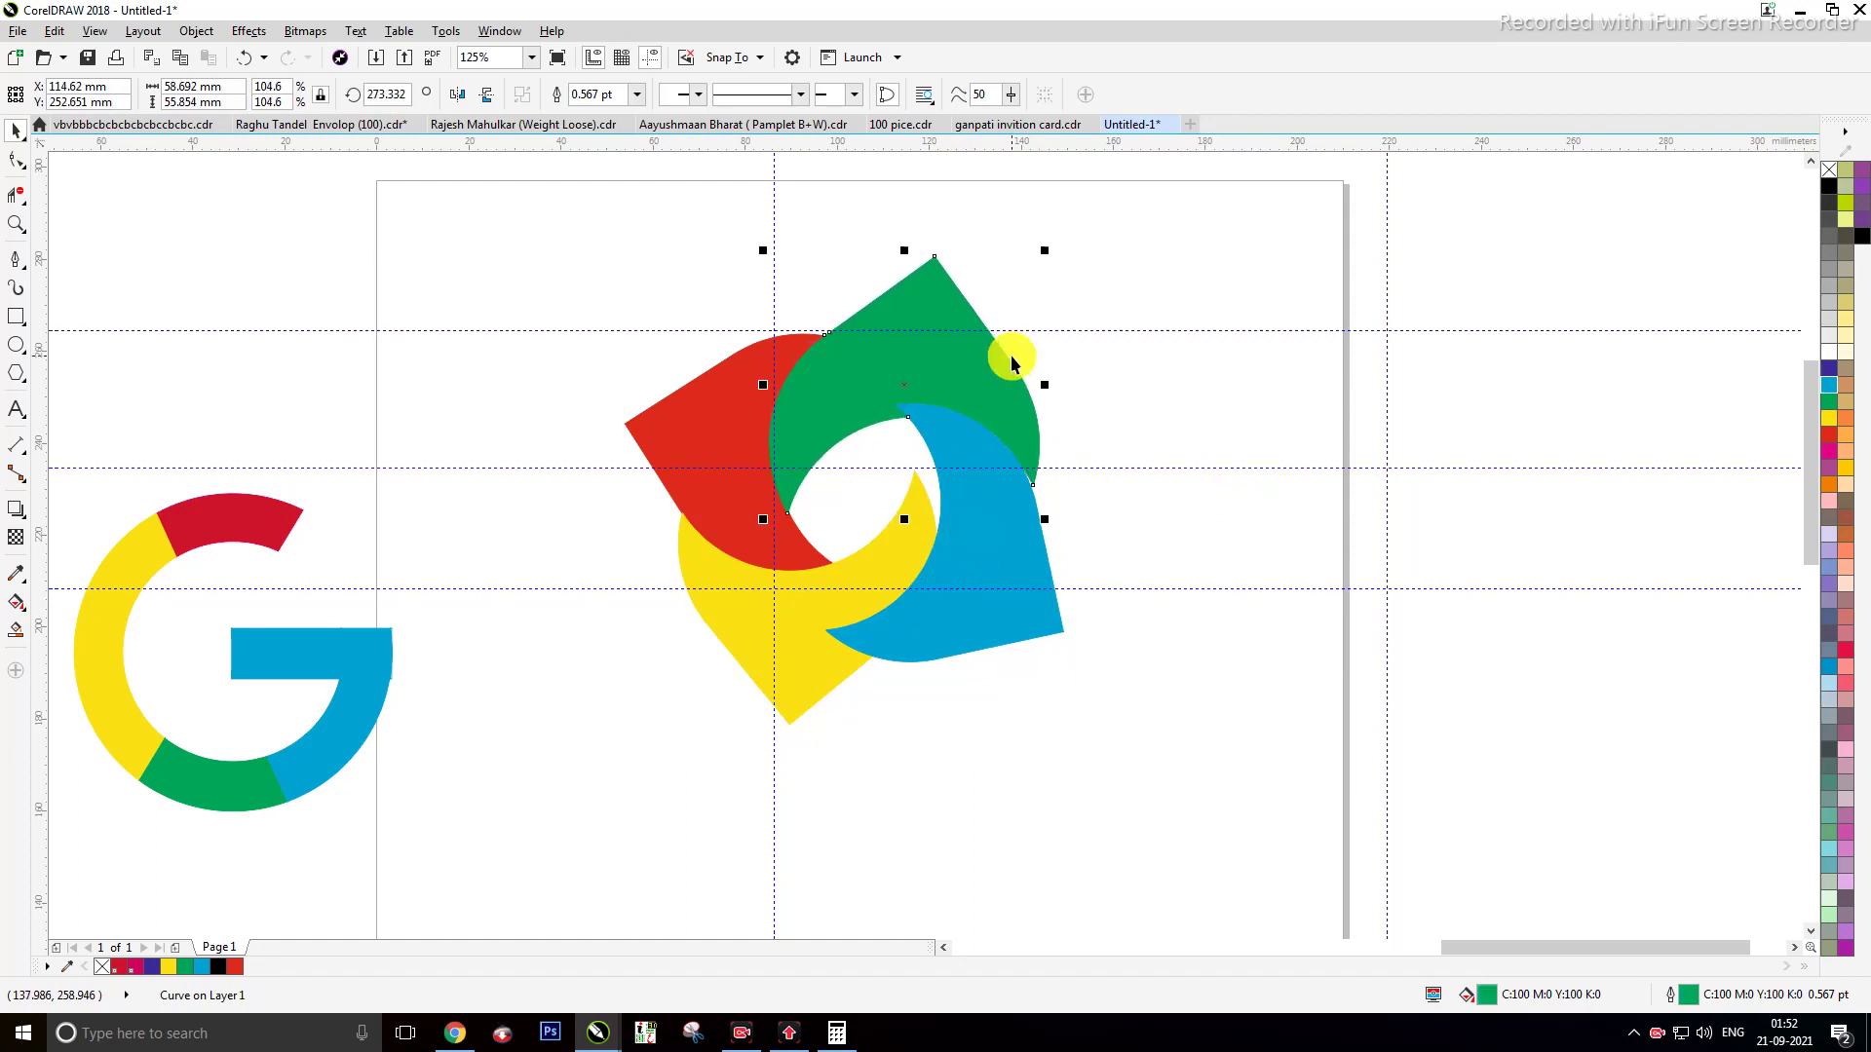
{"action": "left_click", "coordinate": [1155, 392]}
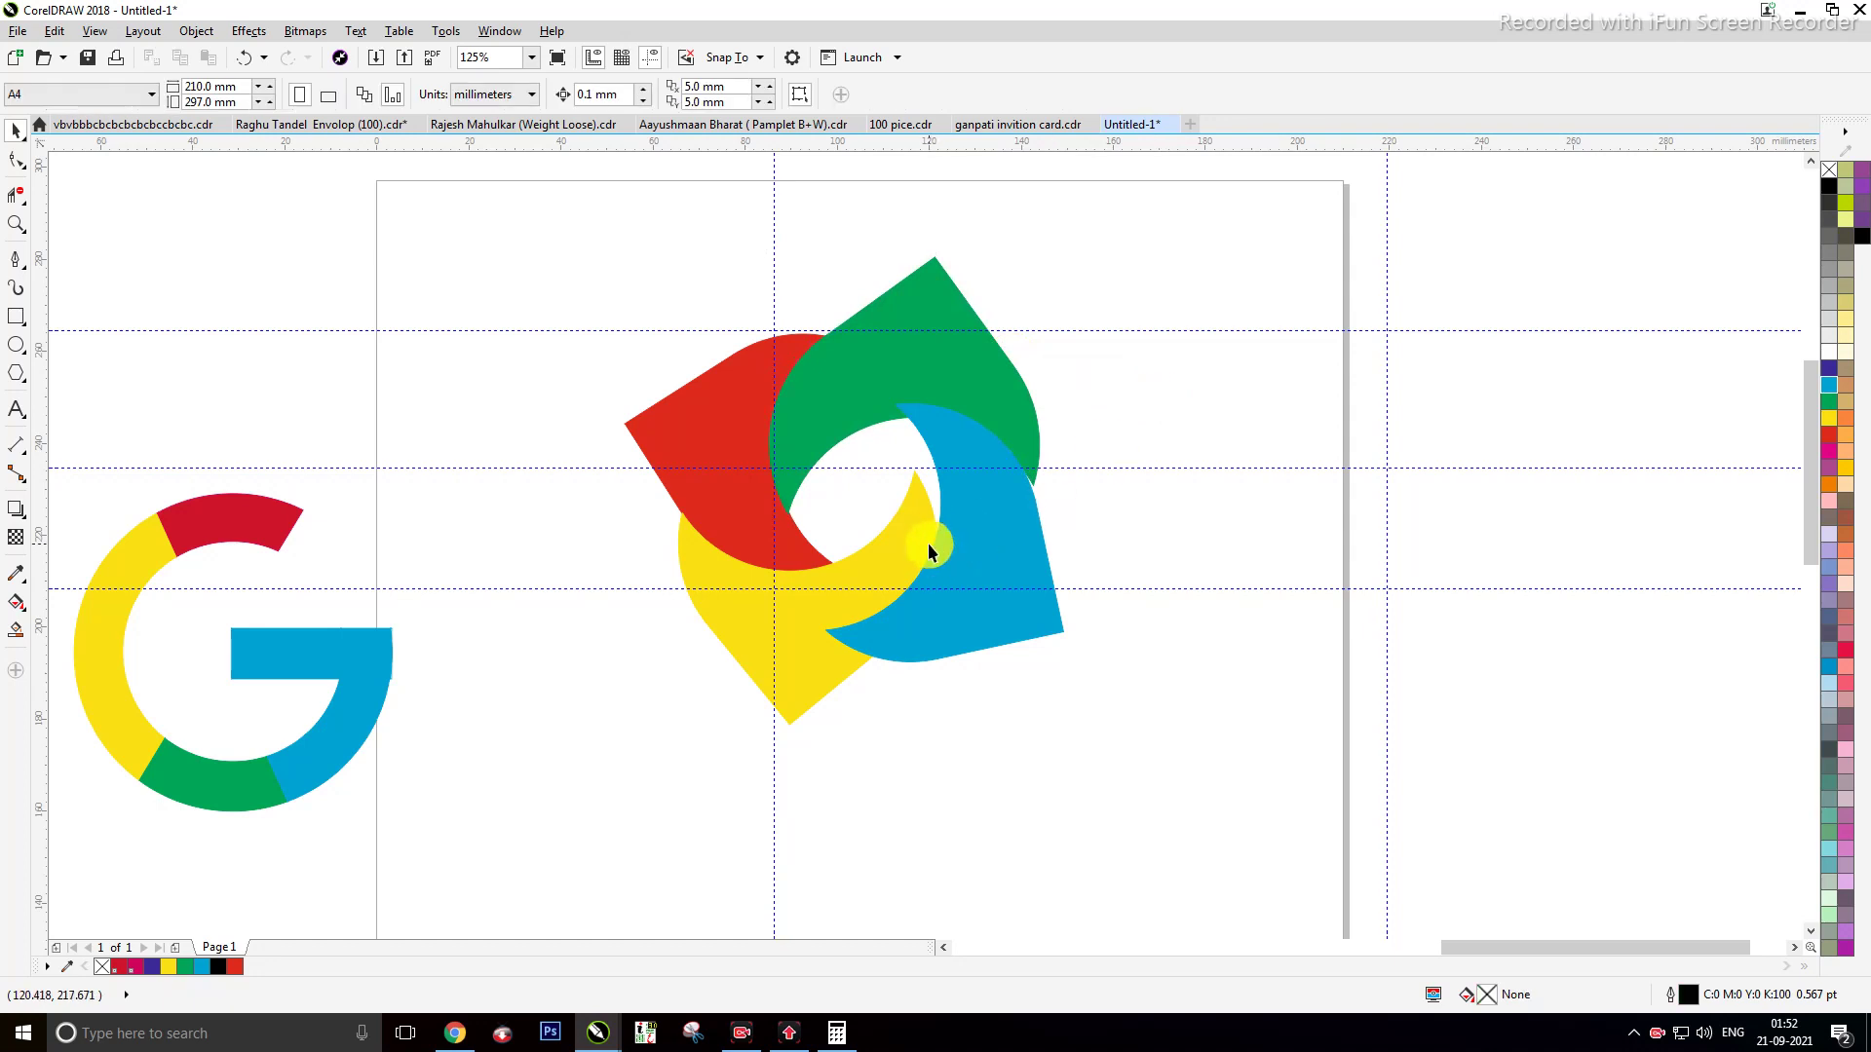
Step: Move the yellow shape about 5 mm up and 2 mm right so it overlaps the red shape and meets the blue curve
{"action": "left_click", "coordinate": [758, 543]}
{"action": "left_click", "coordinate": [935, 718]}
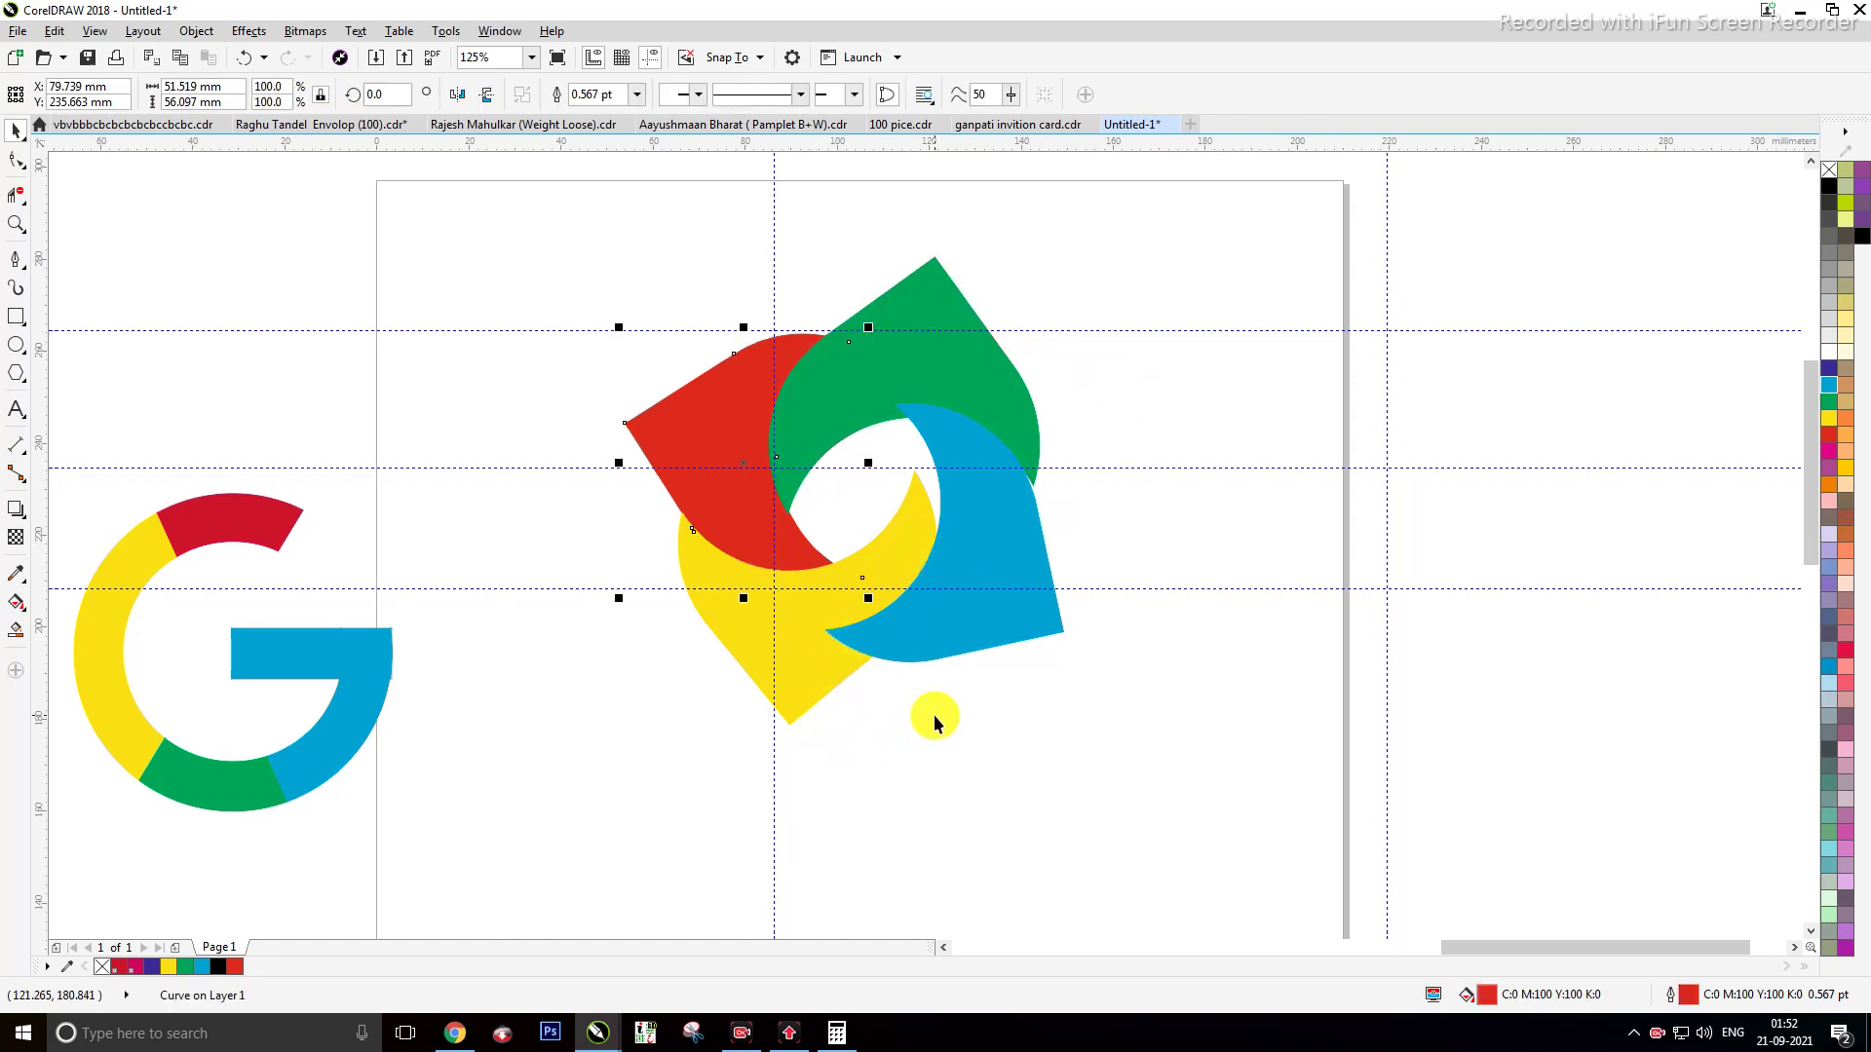
{"action": "left_click_drag", "start_coordinate": [916, 514], "coordinate": [929, 499]}
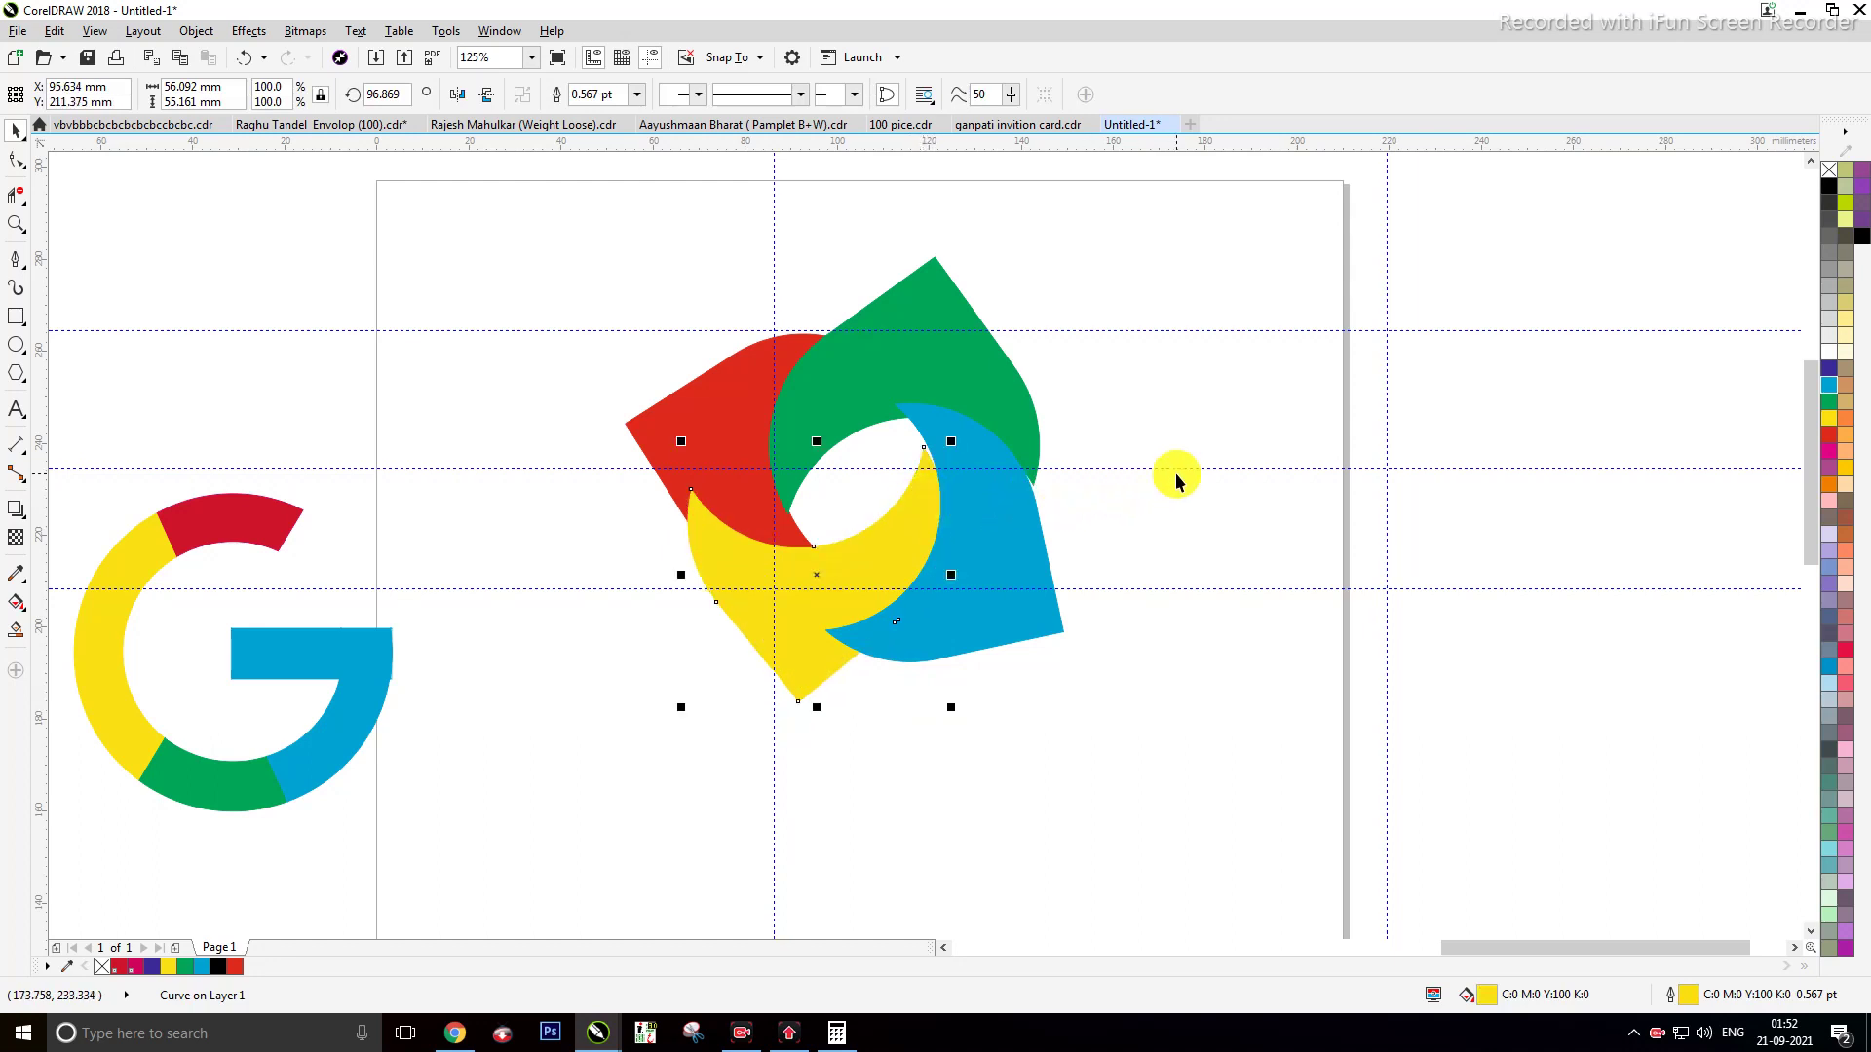
Step: Group the red, green, blue and yellow shapes and rotate the group 45 degrees
{"action": "left_click", "coordinate": [530, 332]}
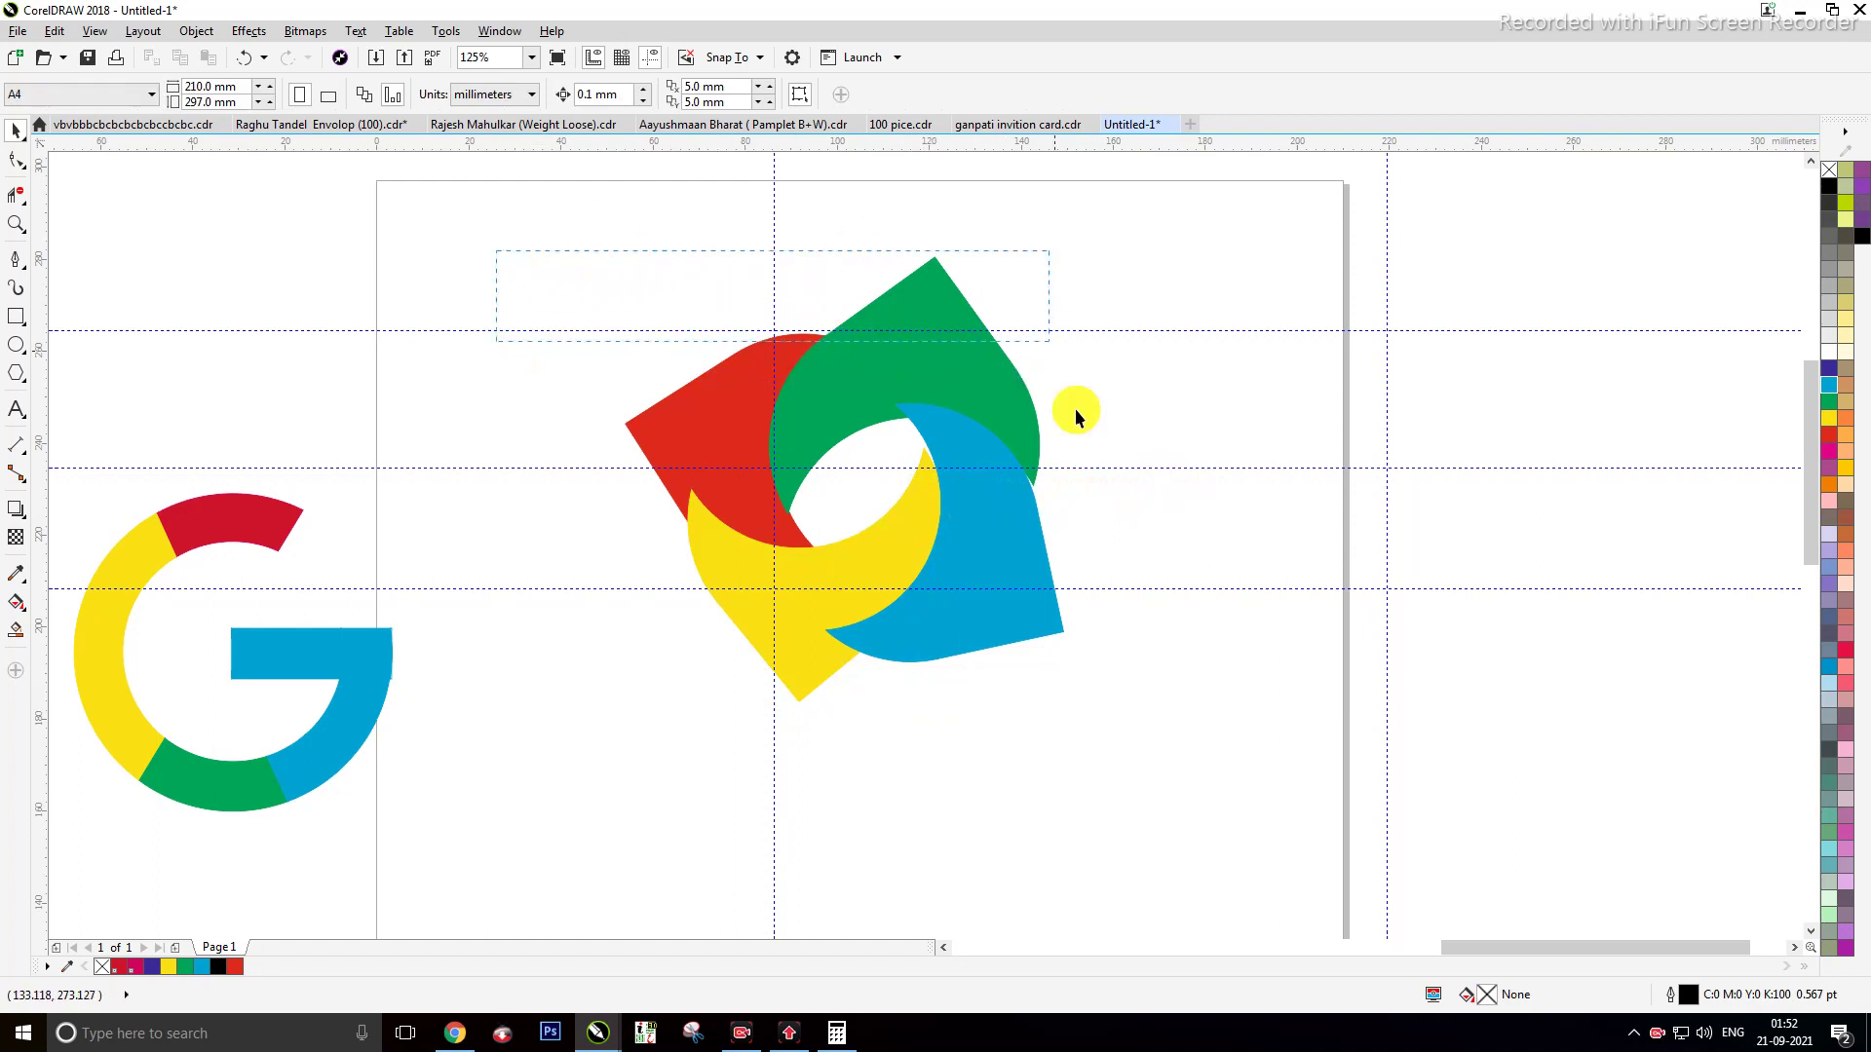
{"action": "left_click_drag", "start_coordinate": [1074, 409], "coordinate": [1142, 722]}
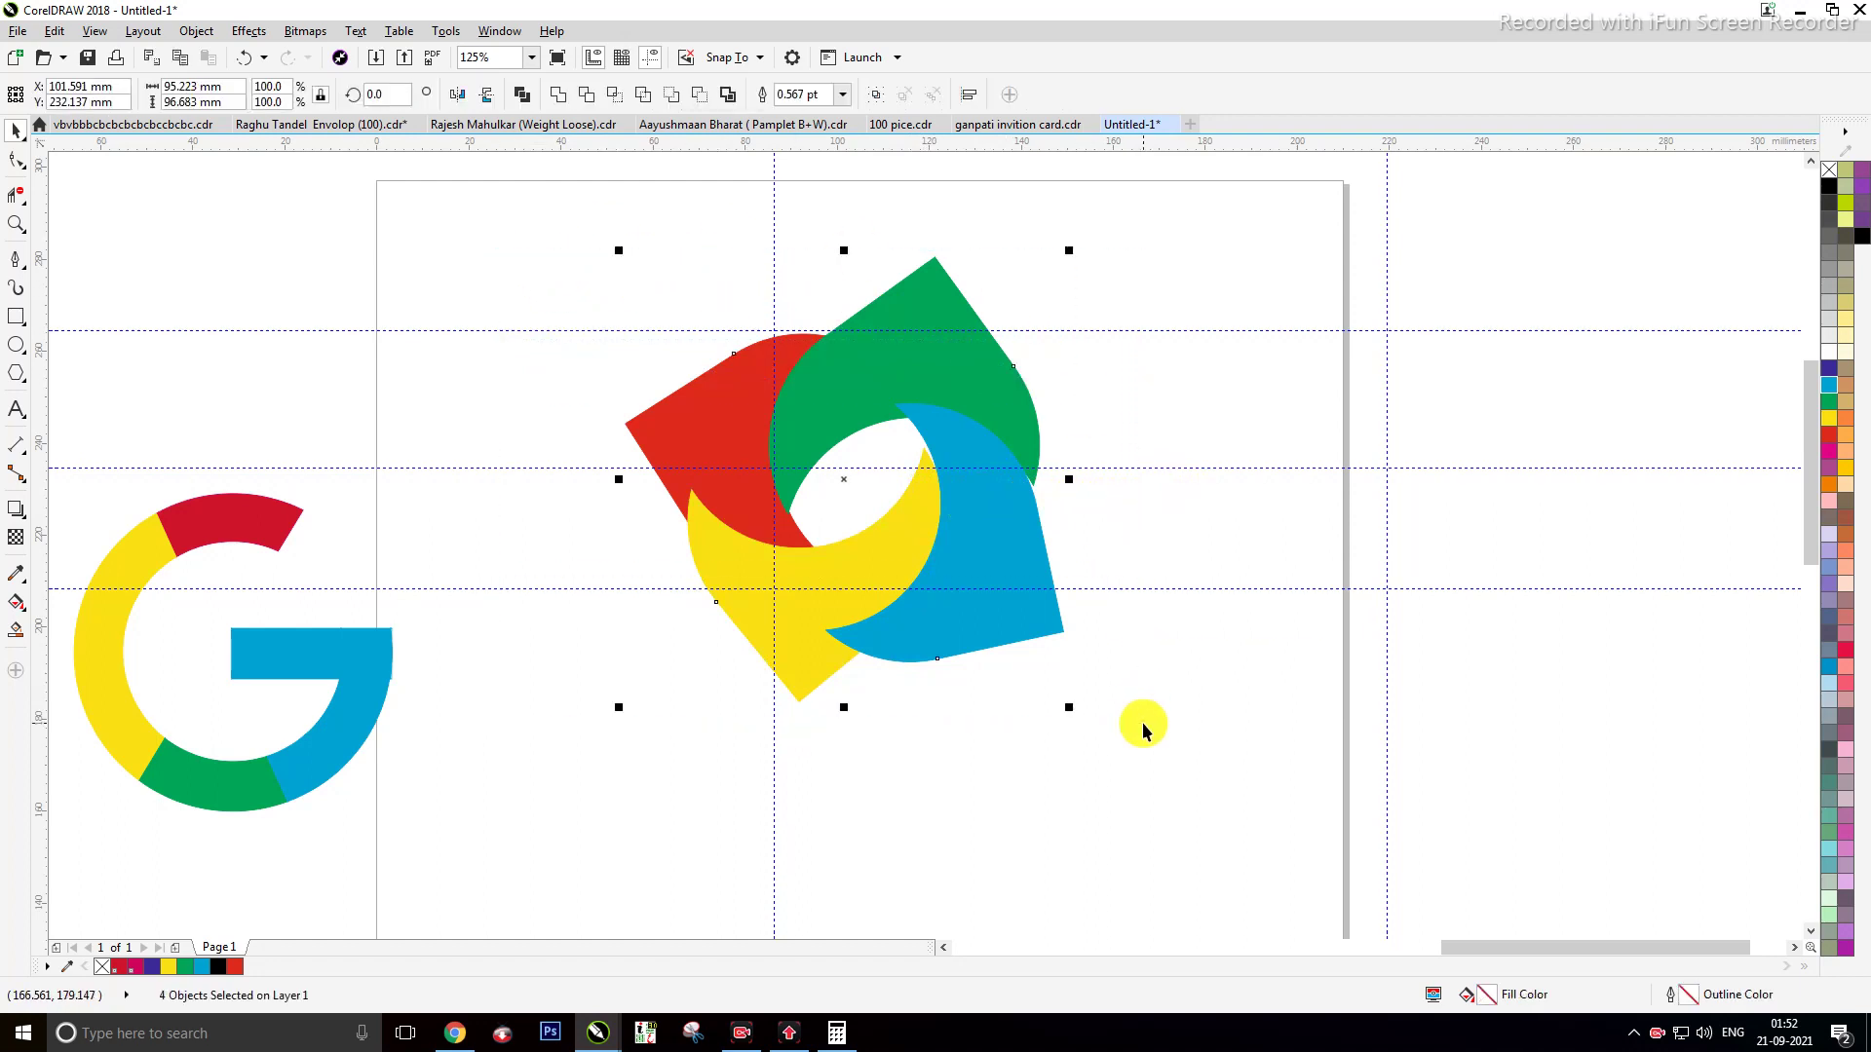
{"action": "key", "text": "ctrl+g"}
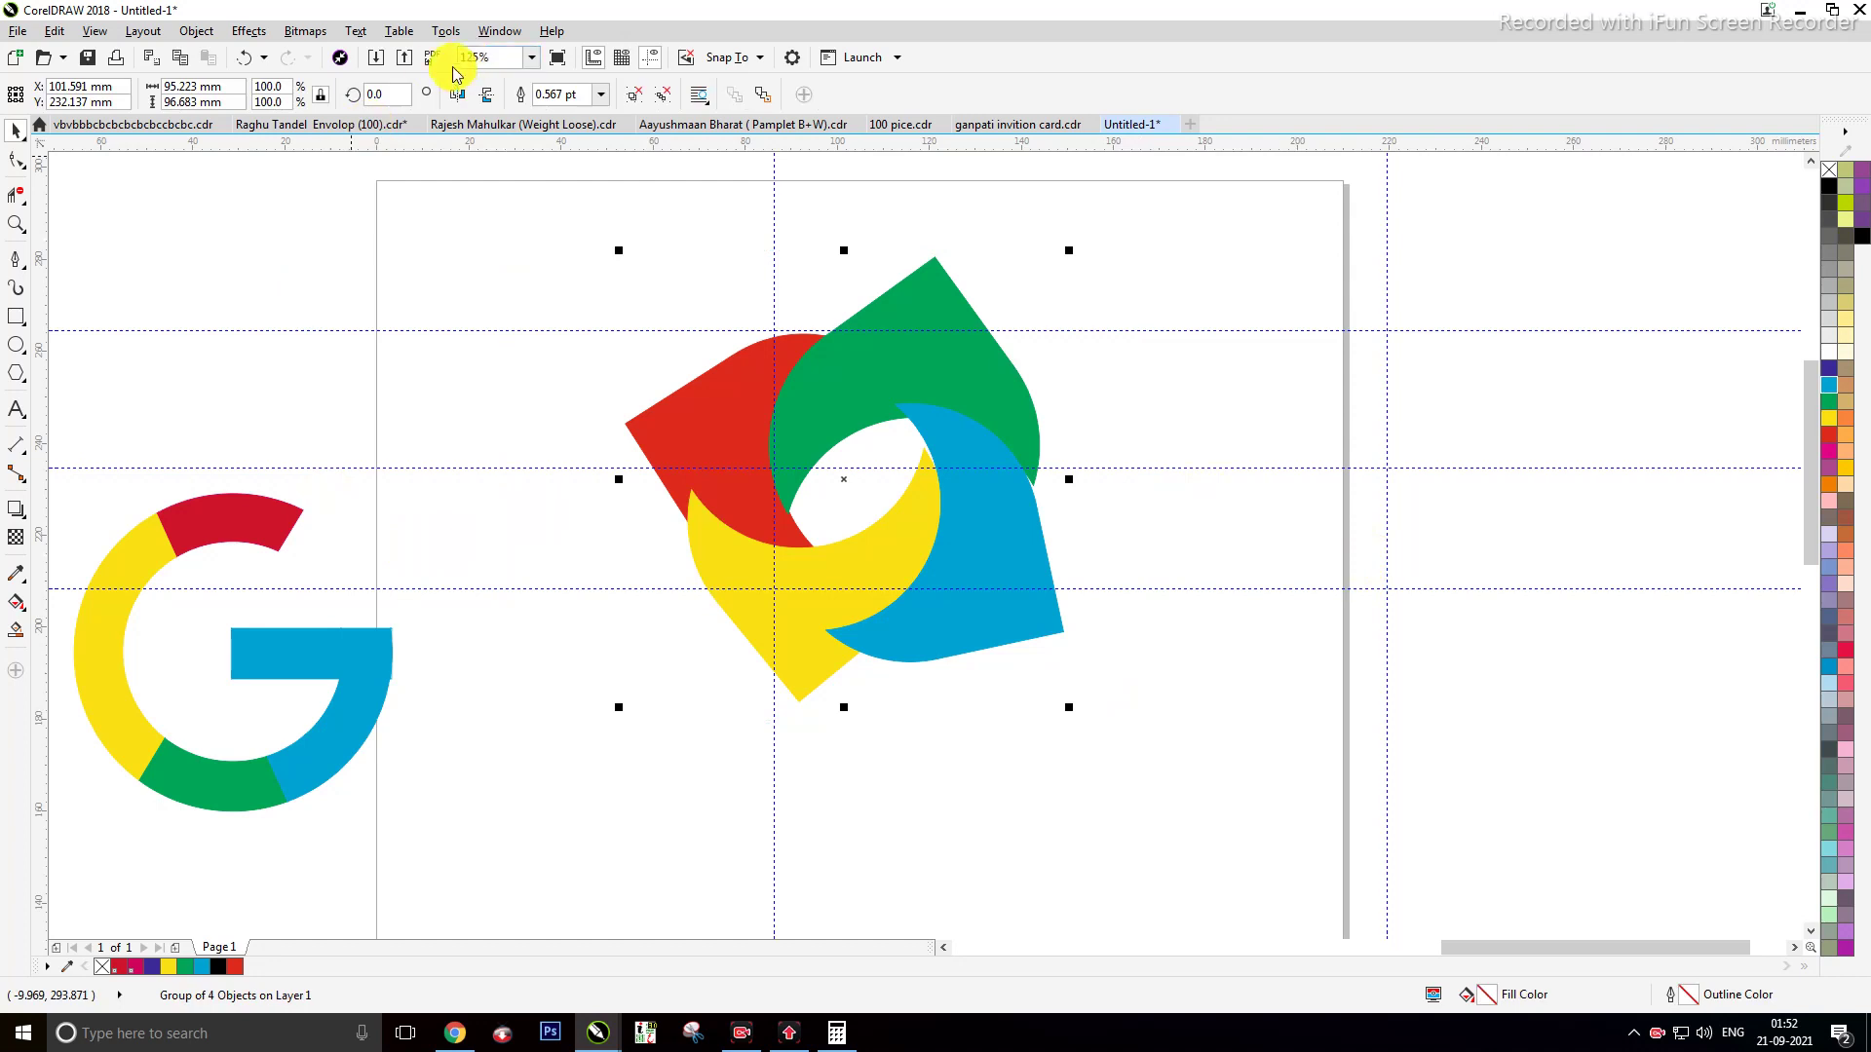
{"action": "left_click", "coordinate": [385, 93]}
{"action": "type", "text": "4"}
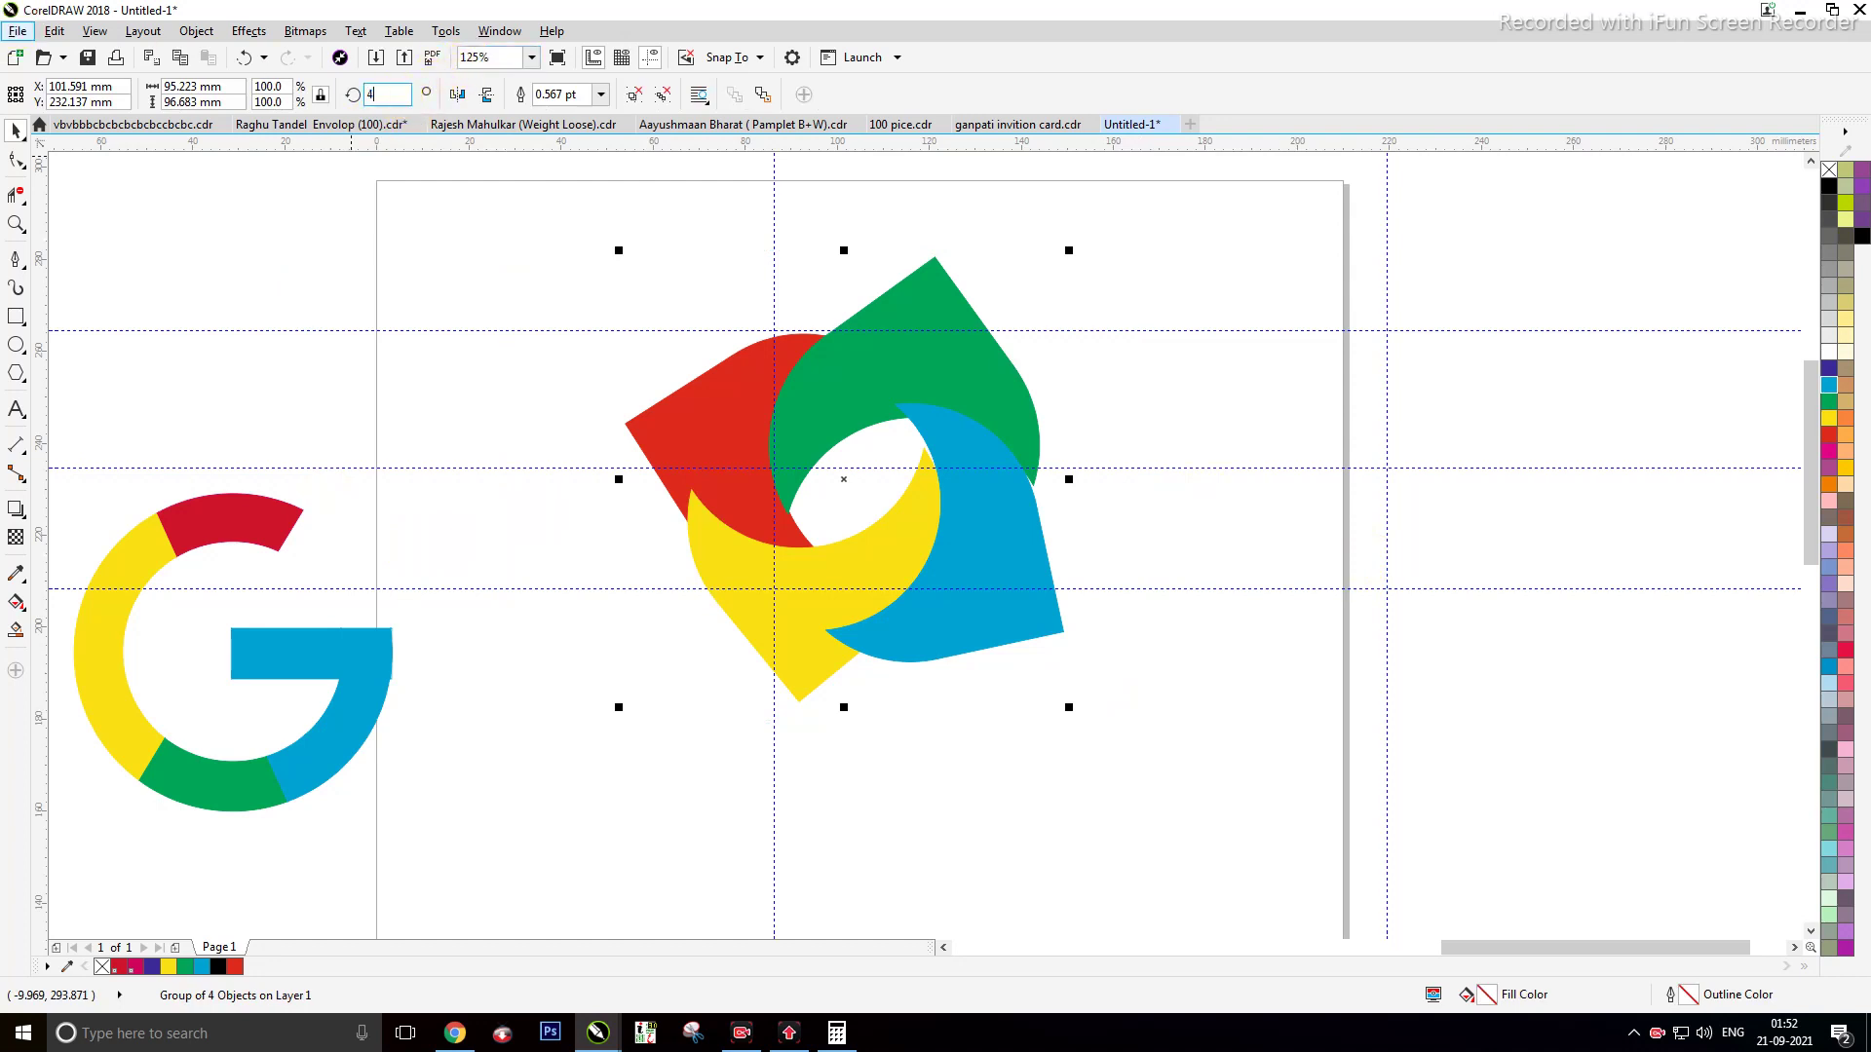
{"action": "type", "text": "5"}
{"action": "key", "text": "Return"}
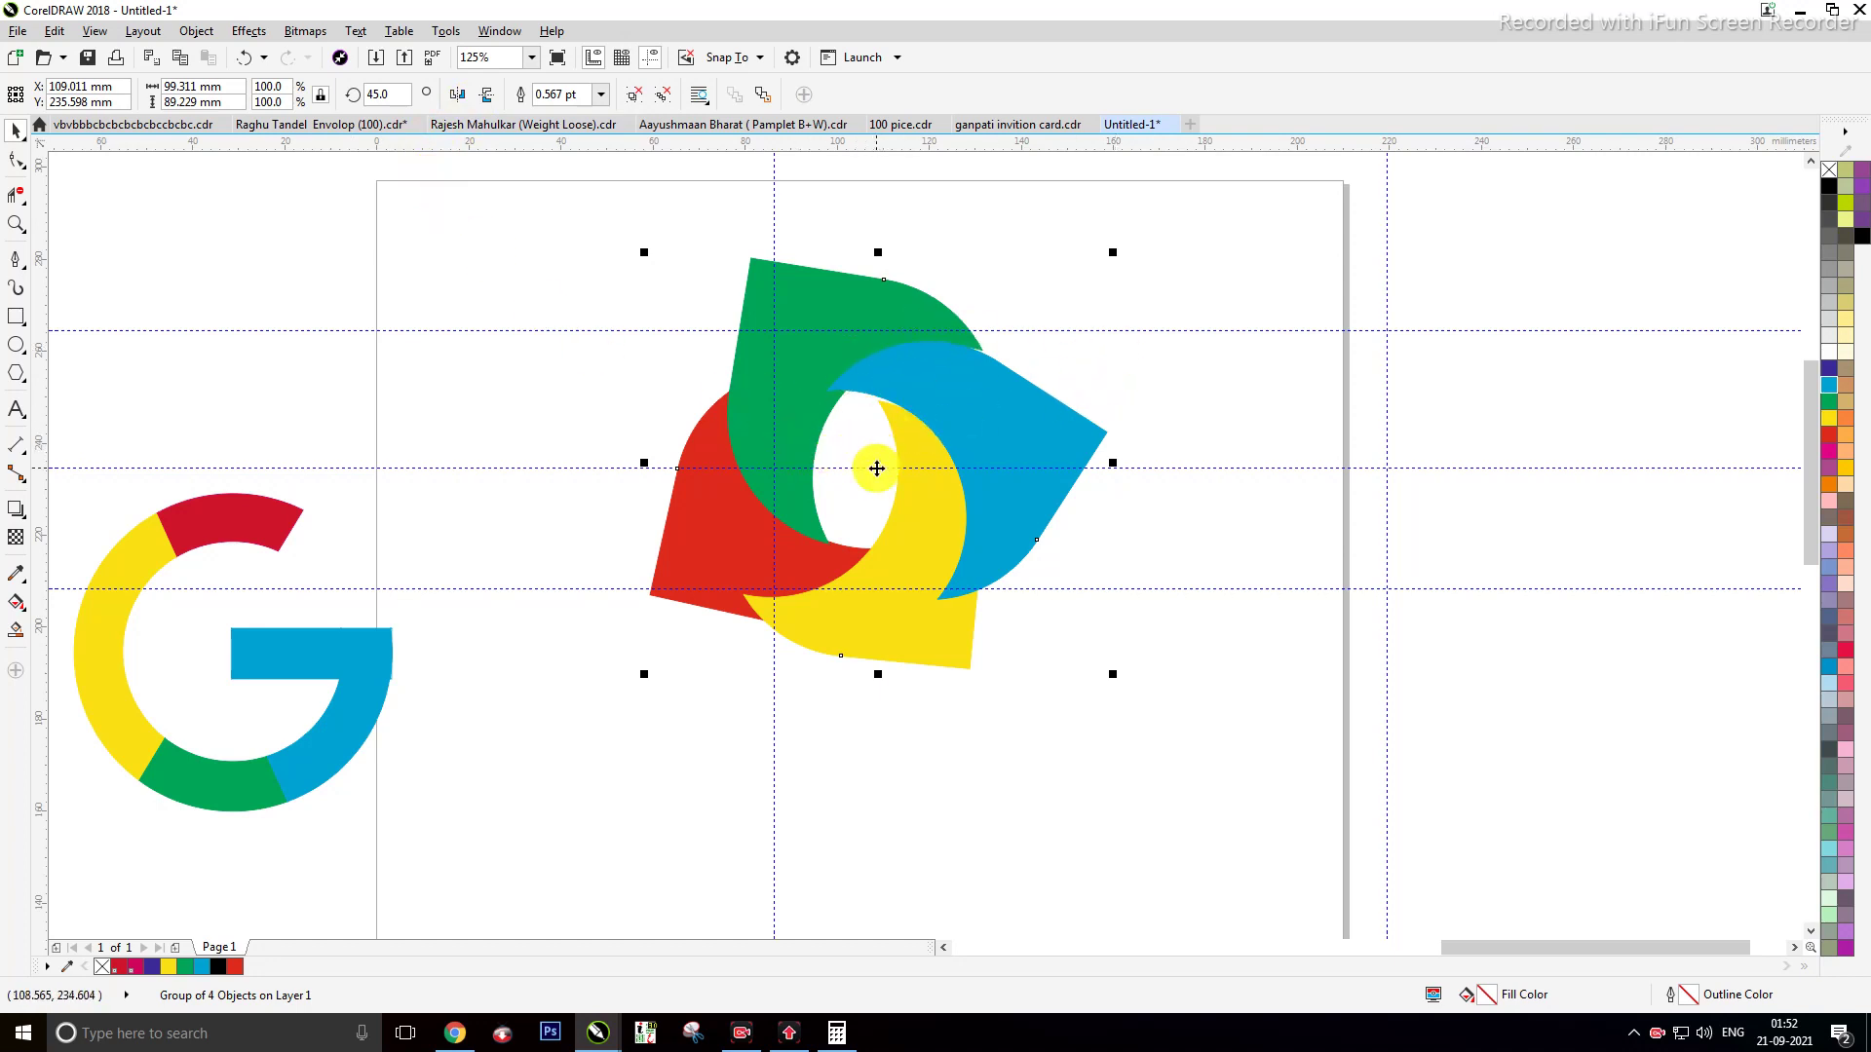
Step: Move the four-colour pin logo about 24 mm left and place the G logo beside it on the page, centred near X 172 mm, Y 237 mm
{"action": "left_click_drag", "start_coordinate": [874, 477], "coordinate": [760, 453]}
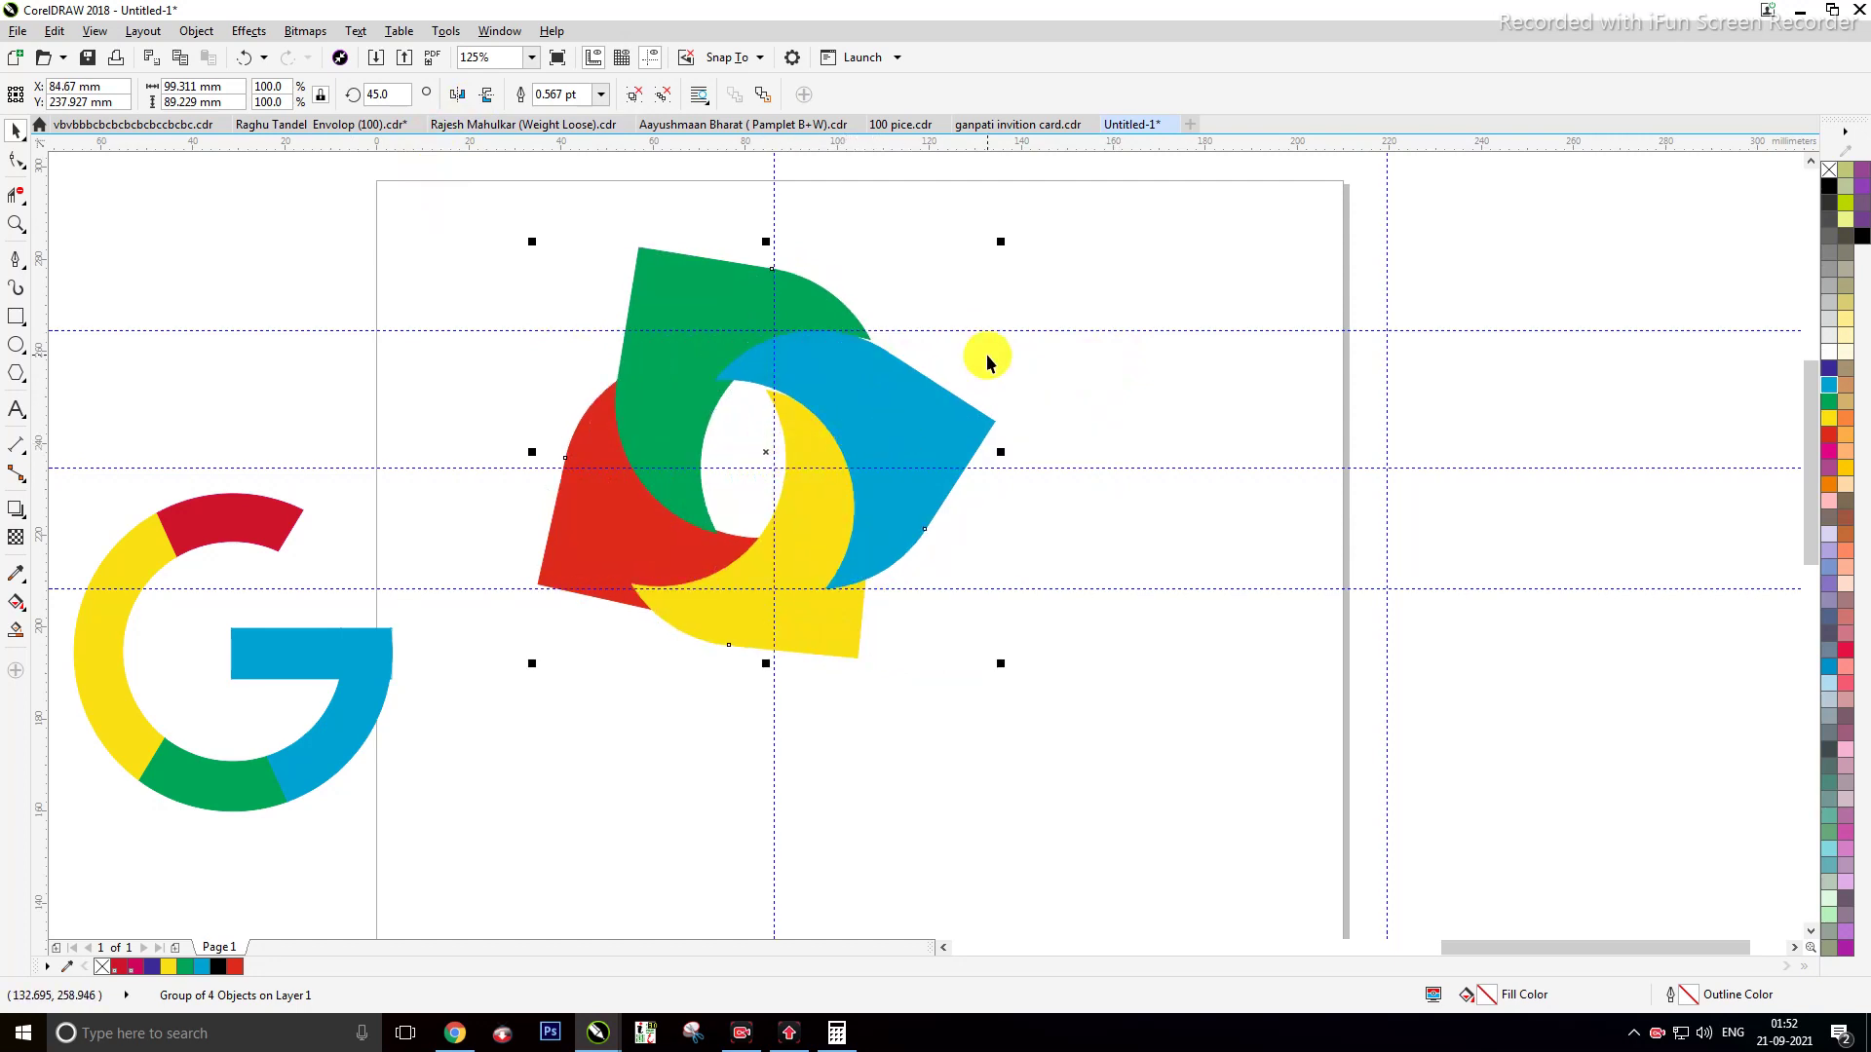
{"action": "left_click_drag", "start_coordinate": [117, 636], "coordinate": [1060, 454]}
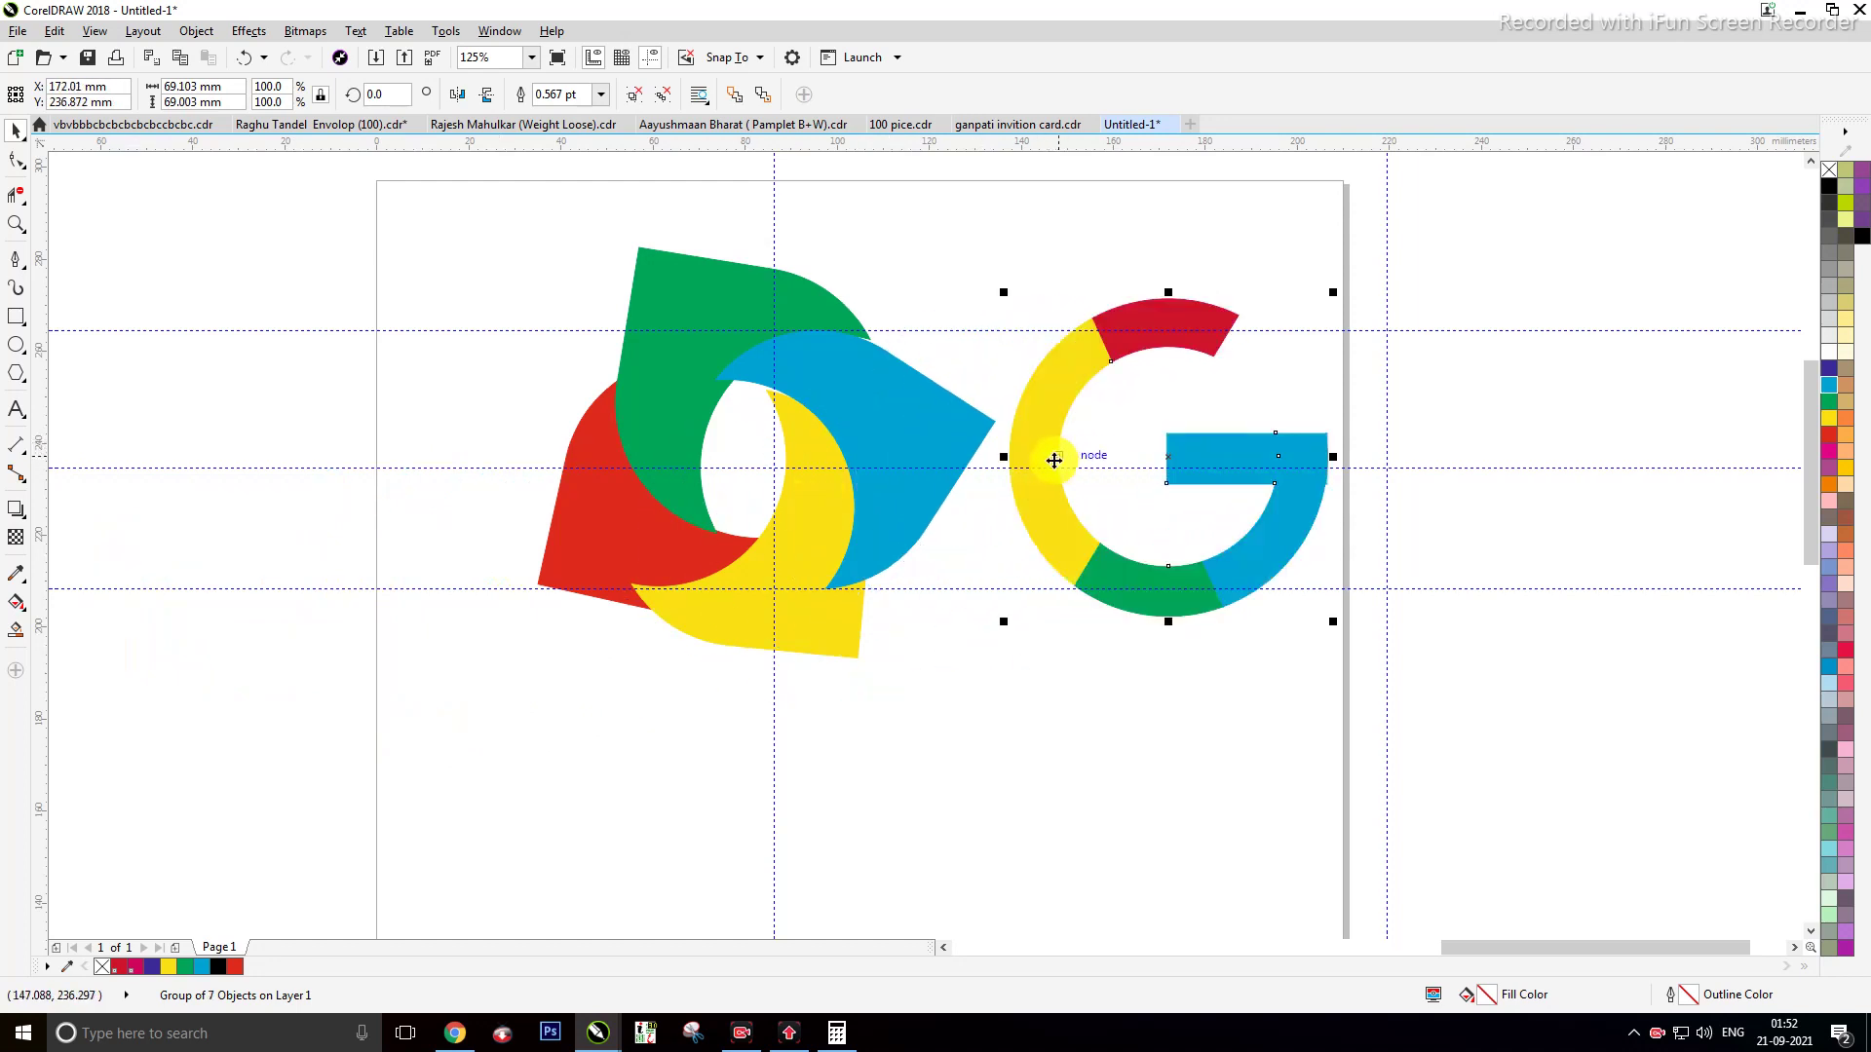
Step: Add the artistic text "full waching videos" in 24 pt Arial below the pin logo
{"action": "left_click", "coordinate": [21, 415]}
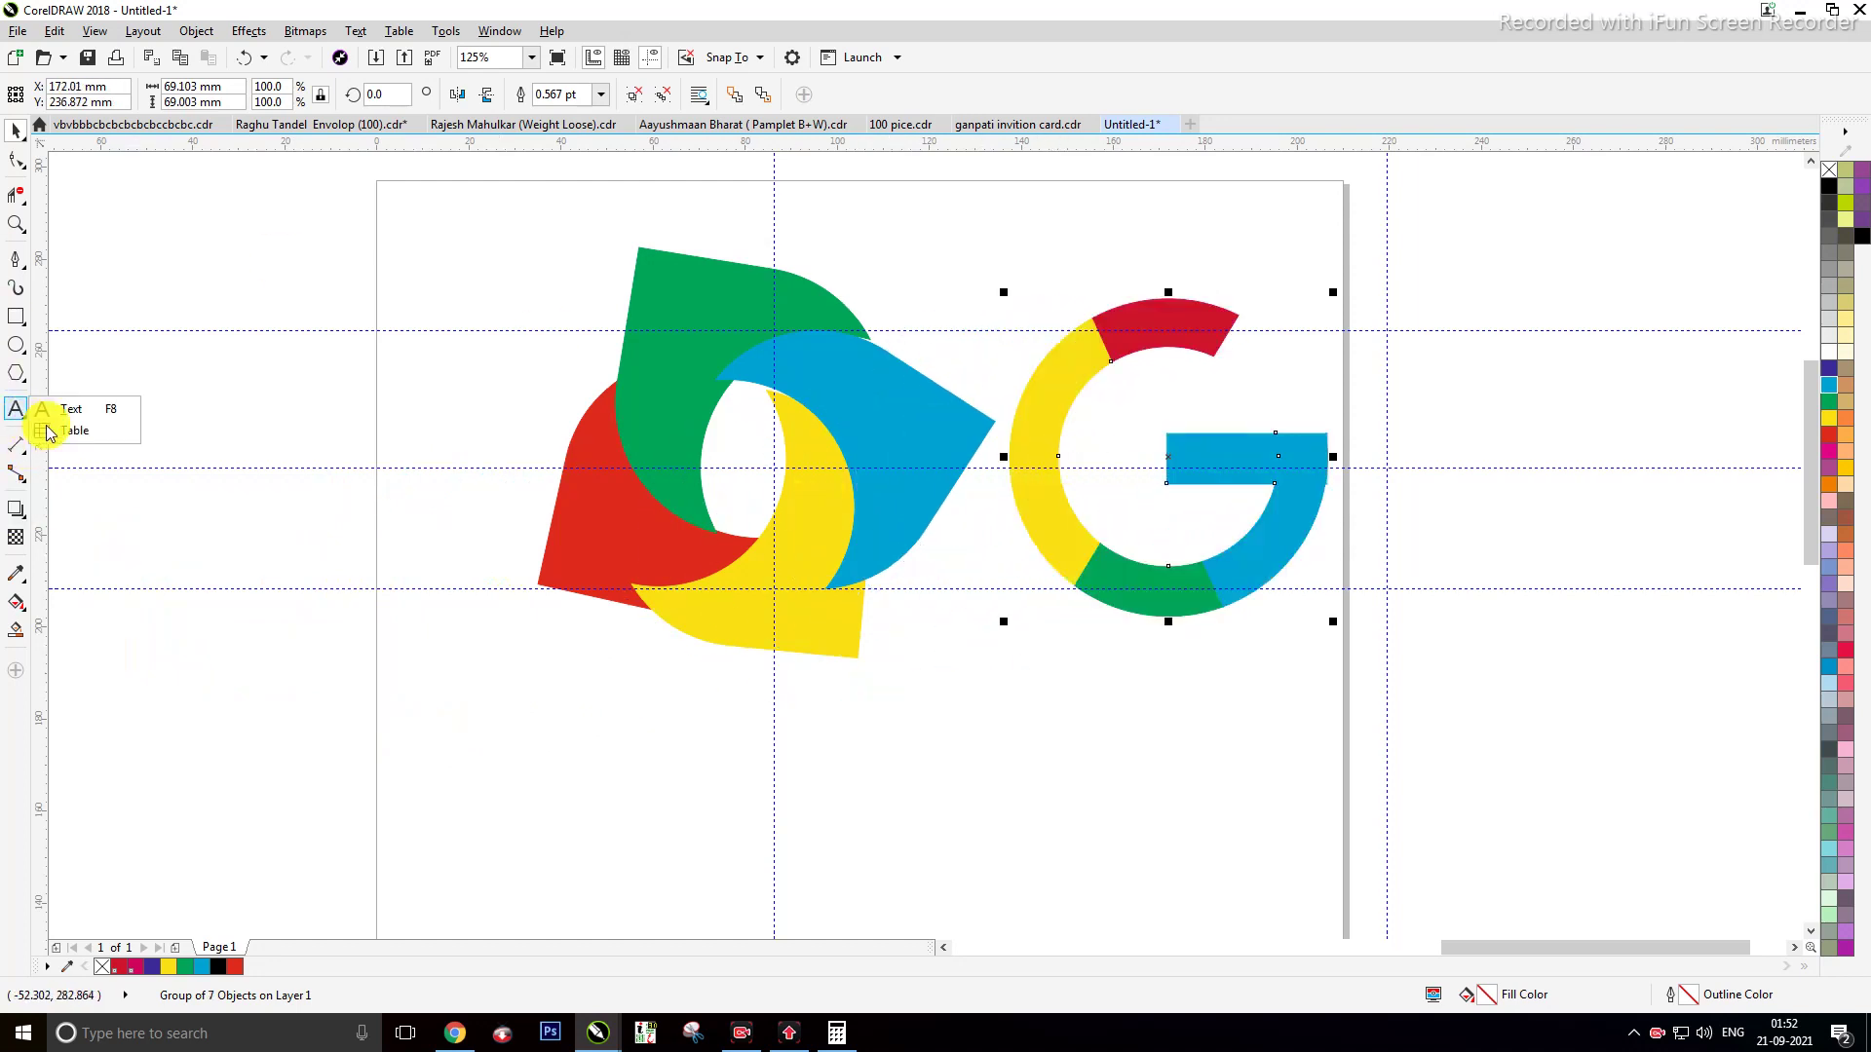
{"action": "left_click", "coordinate": [60, 409]}
{"action": "left_click", "coordinate": [516, 822]}
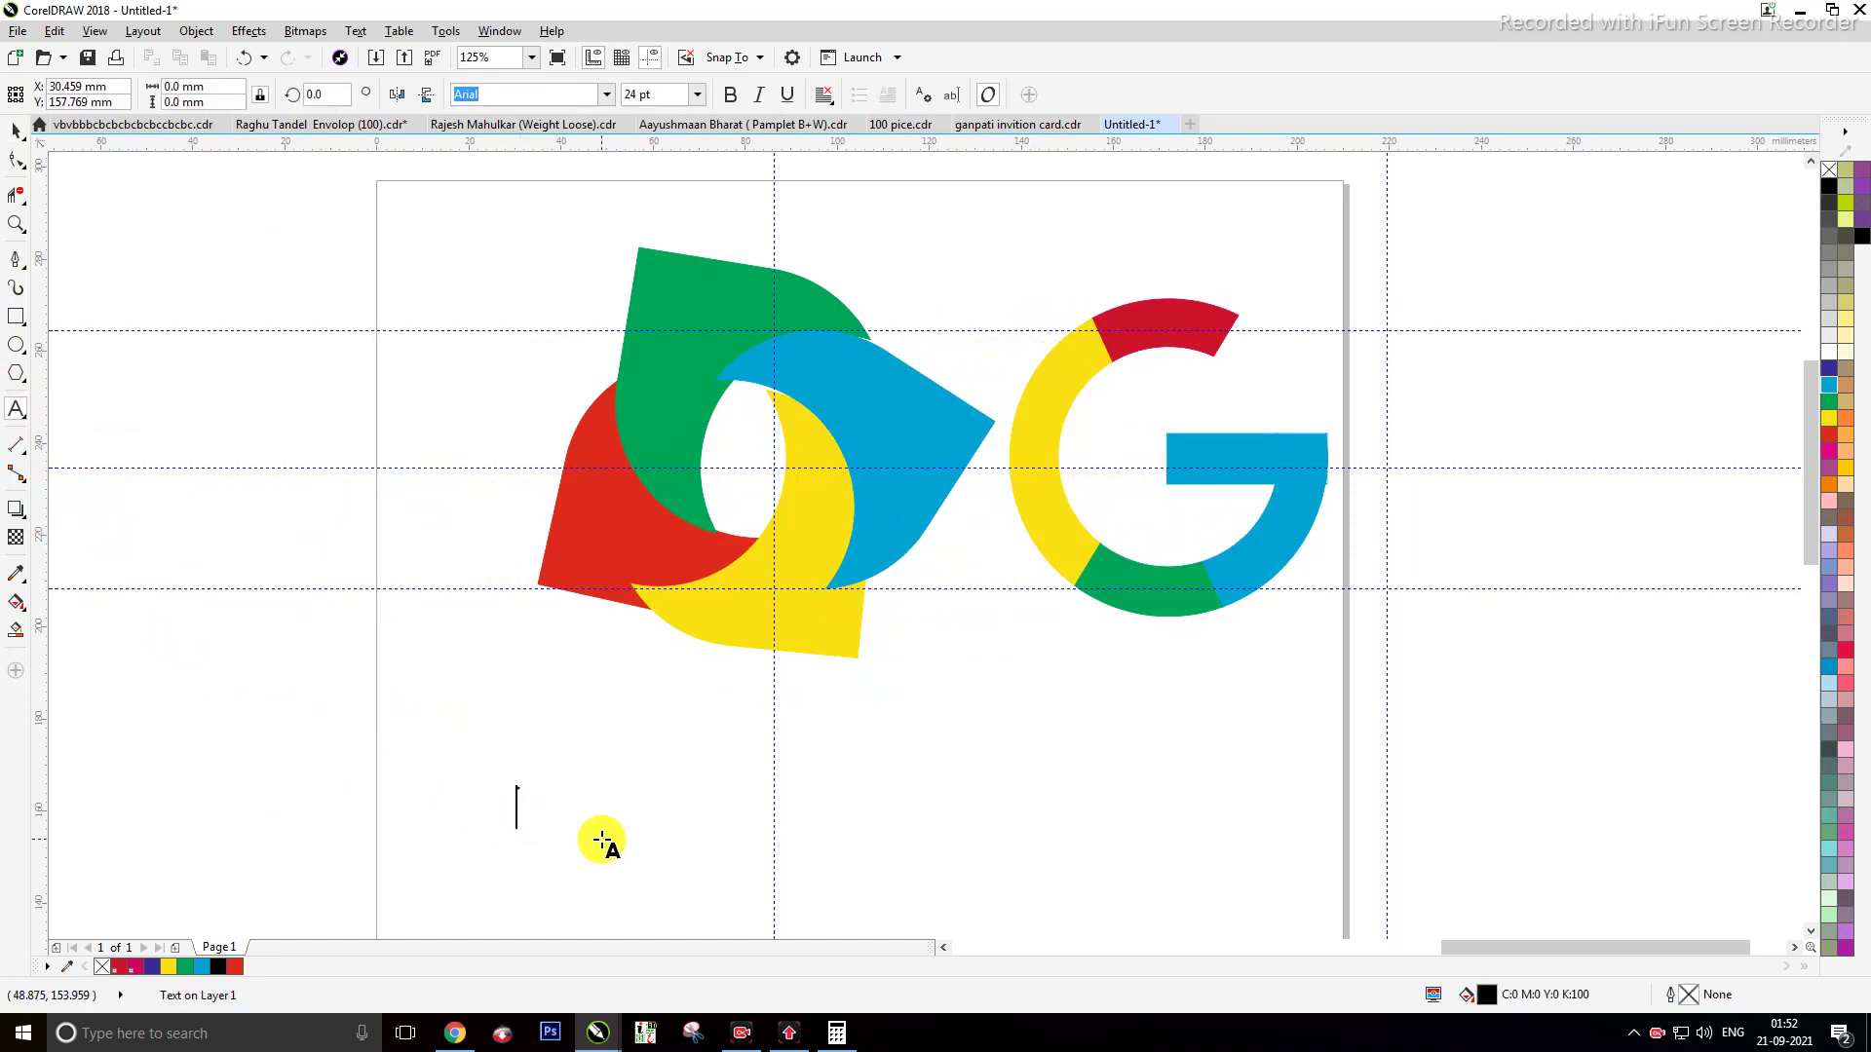
{"action": "type", "text": "u"}
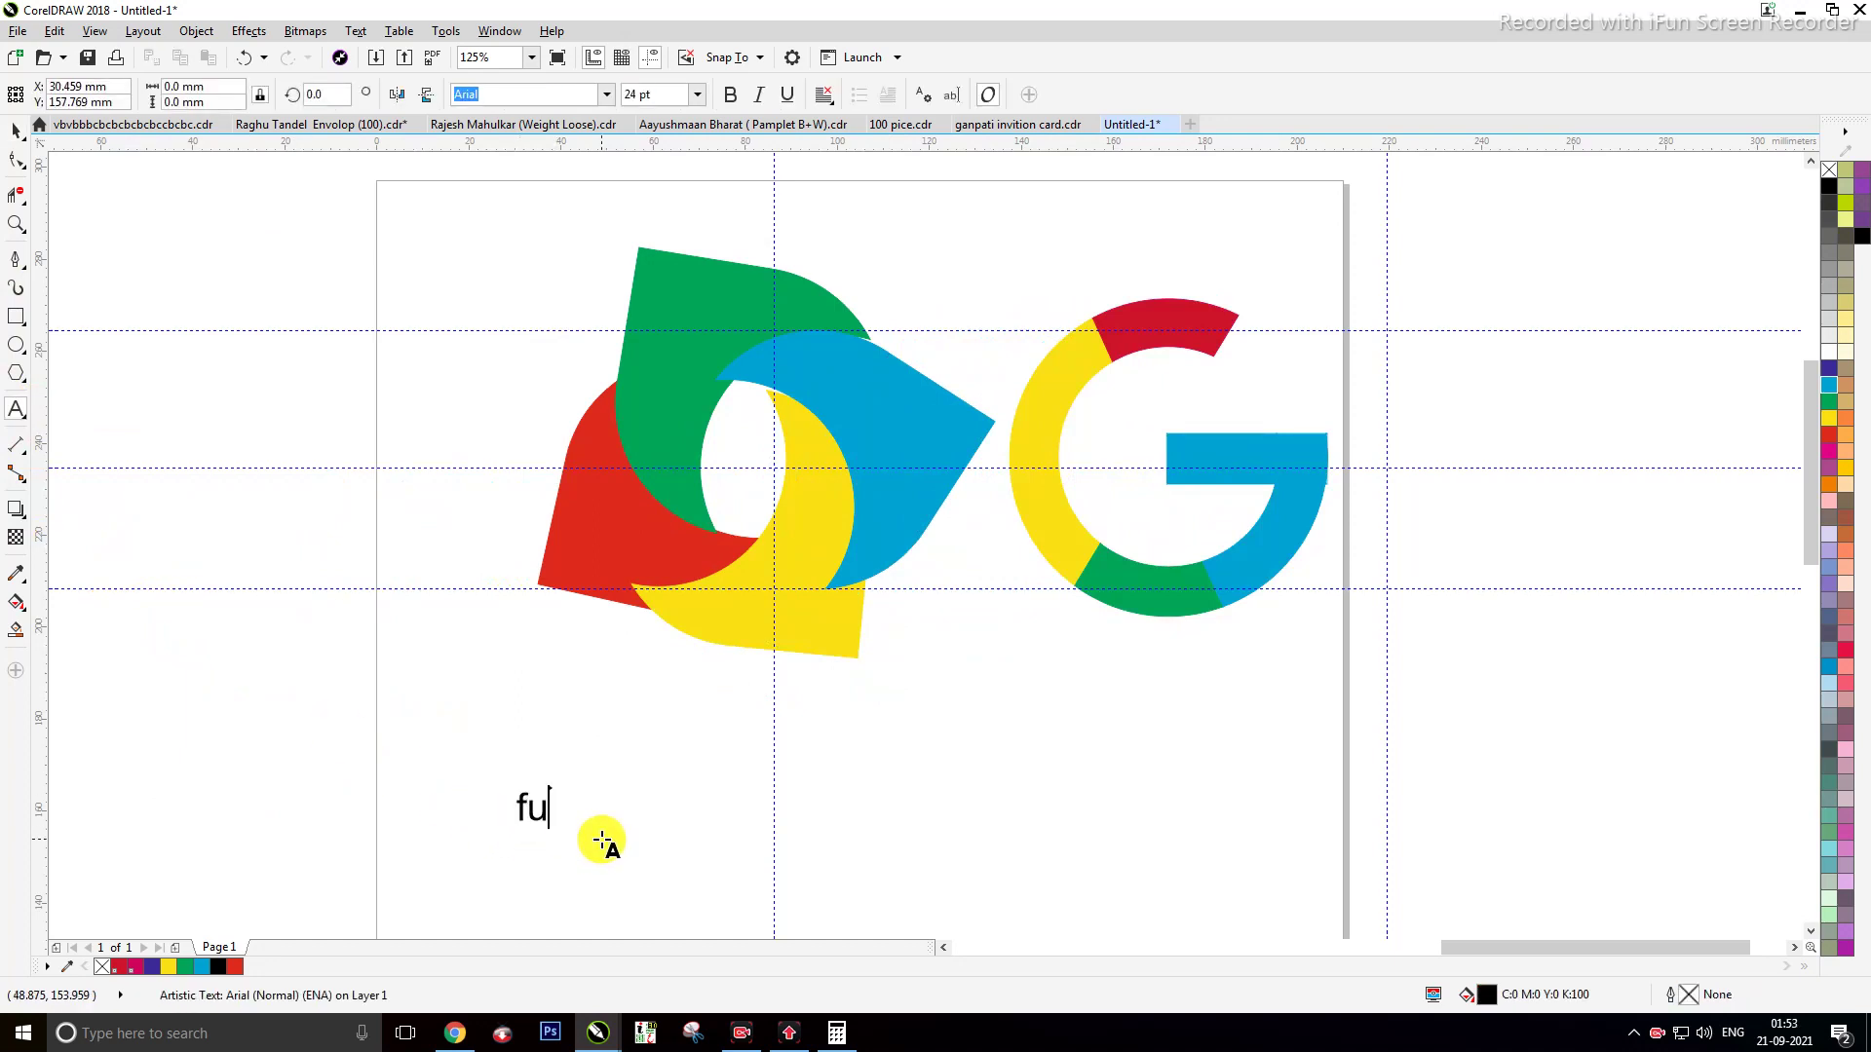
{"action": "type", "text": "ll wachin"}
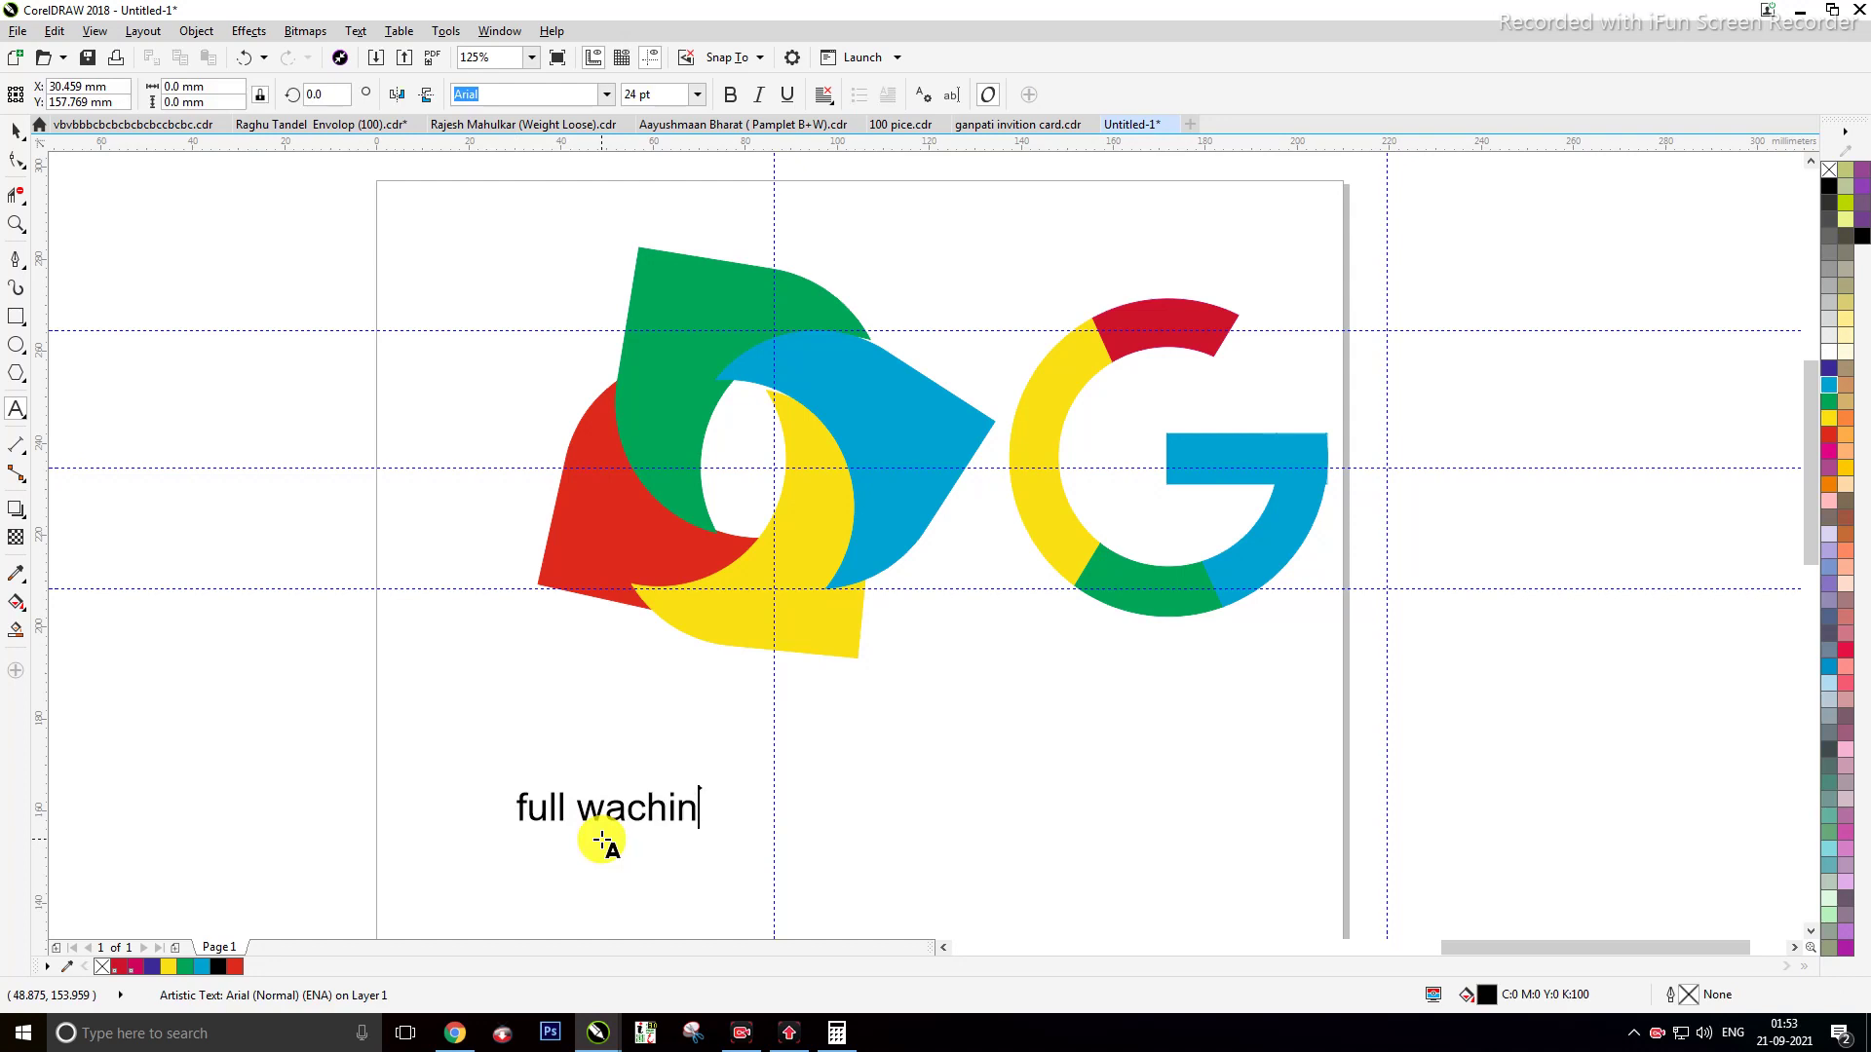
{"action": "type", "text": "g videos"}
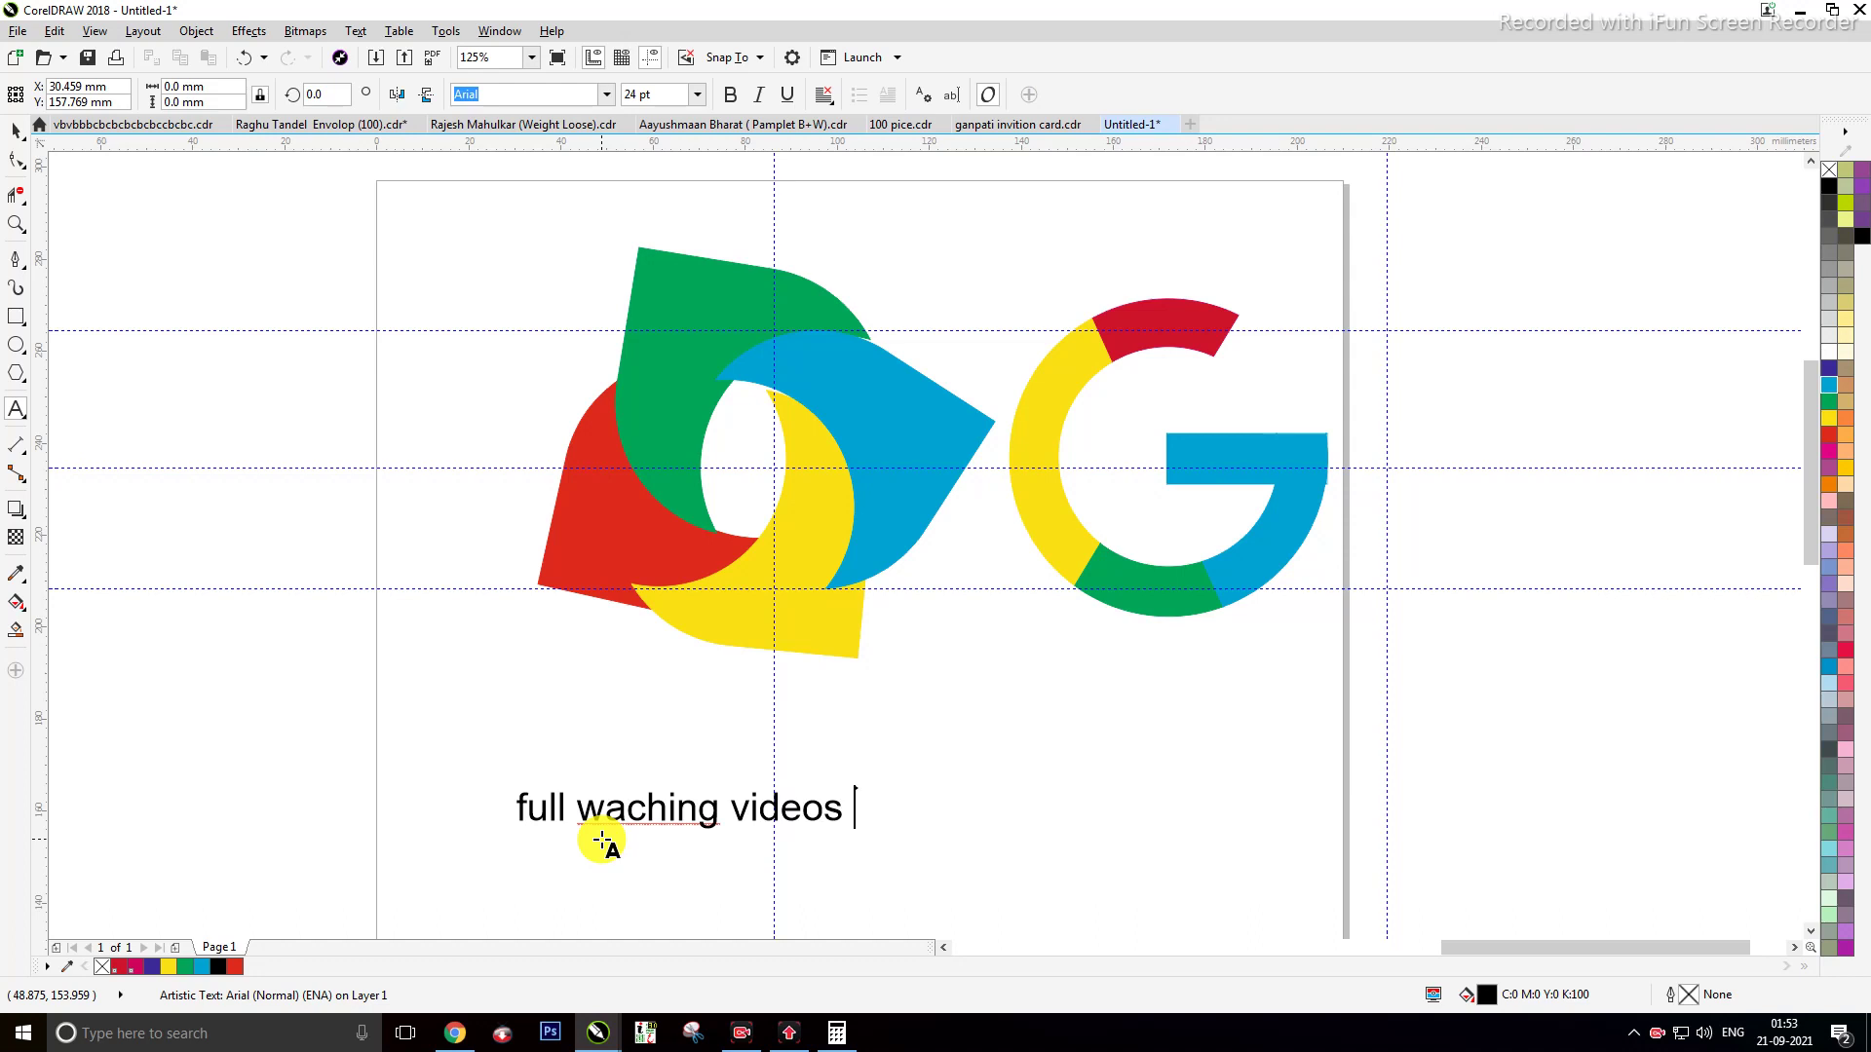